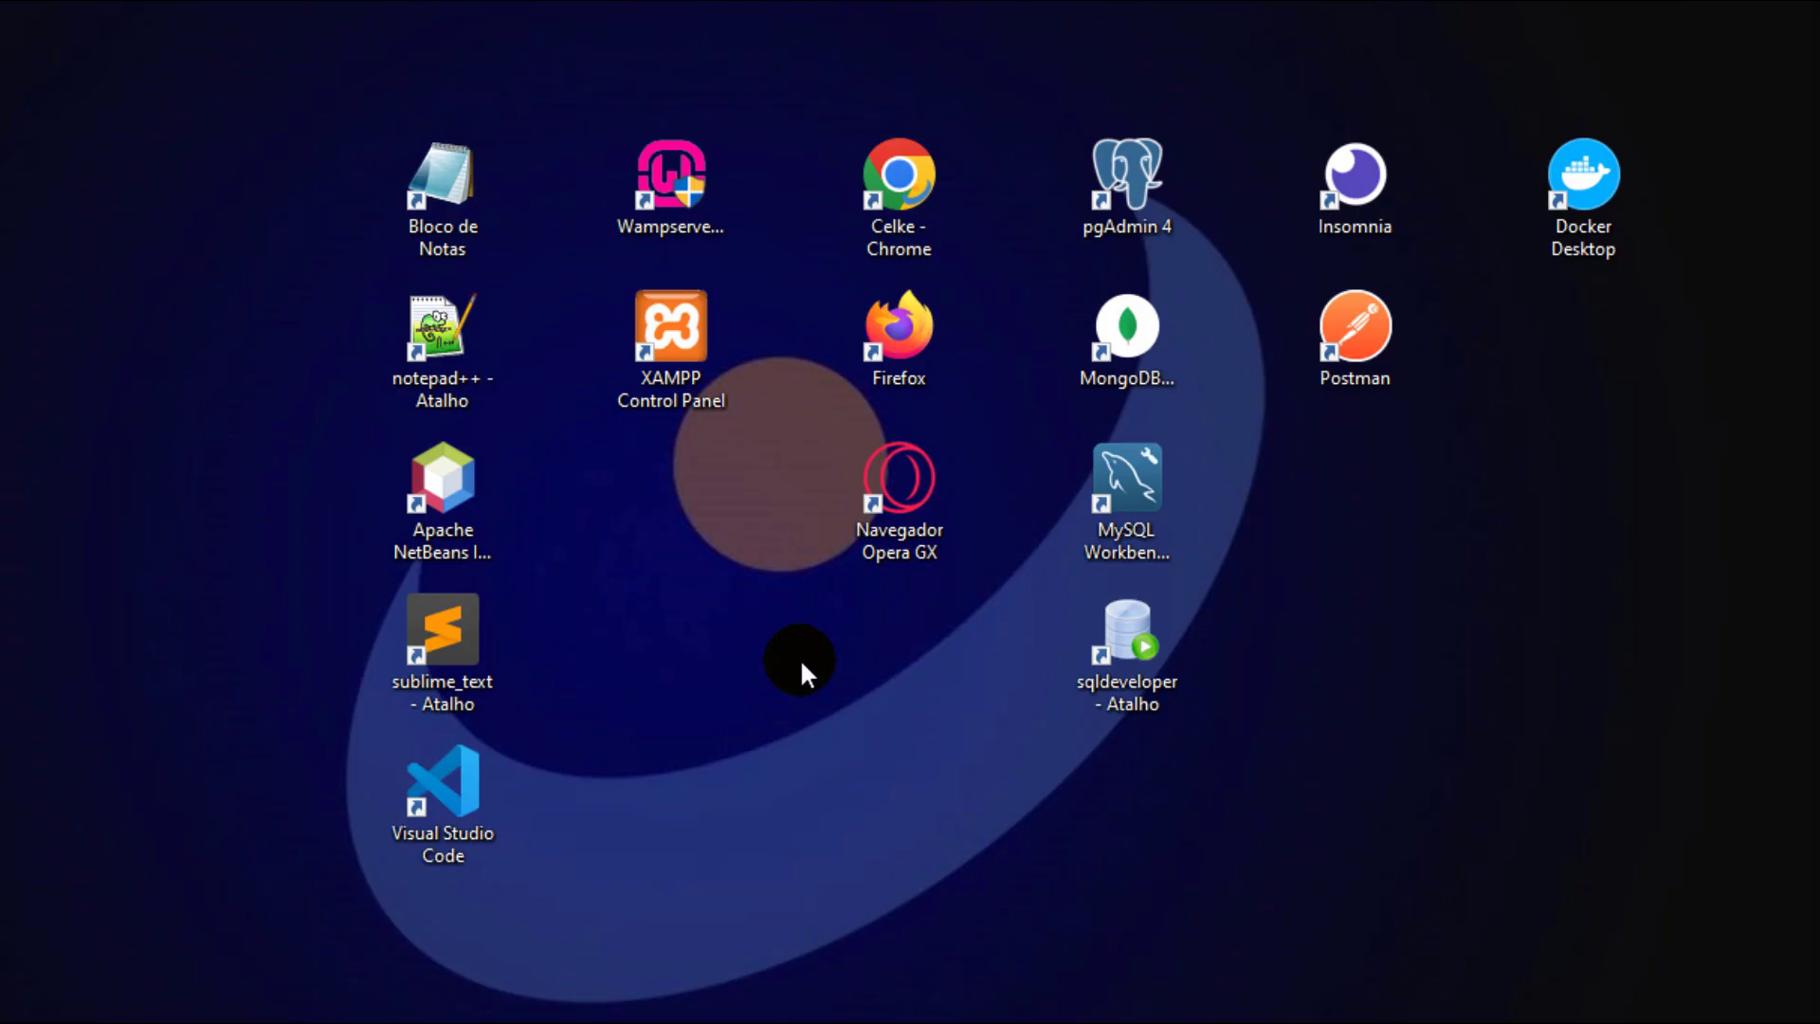
- Start Wampserver64 and the Celke Chrome shortcut, then select the URL in the address bar
click(677, 223)
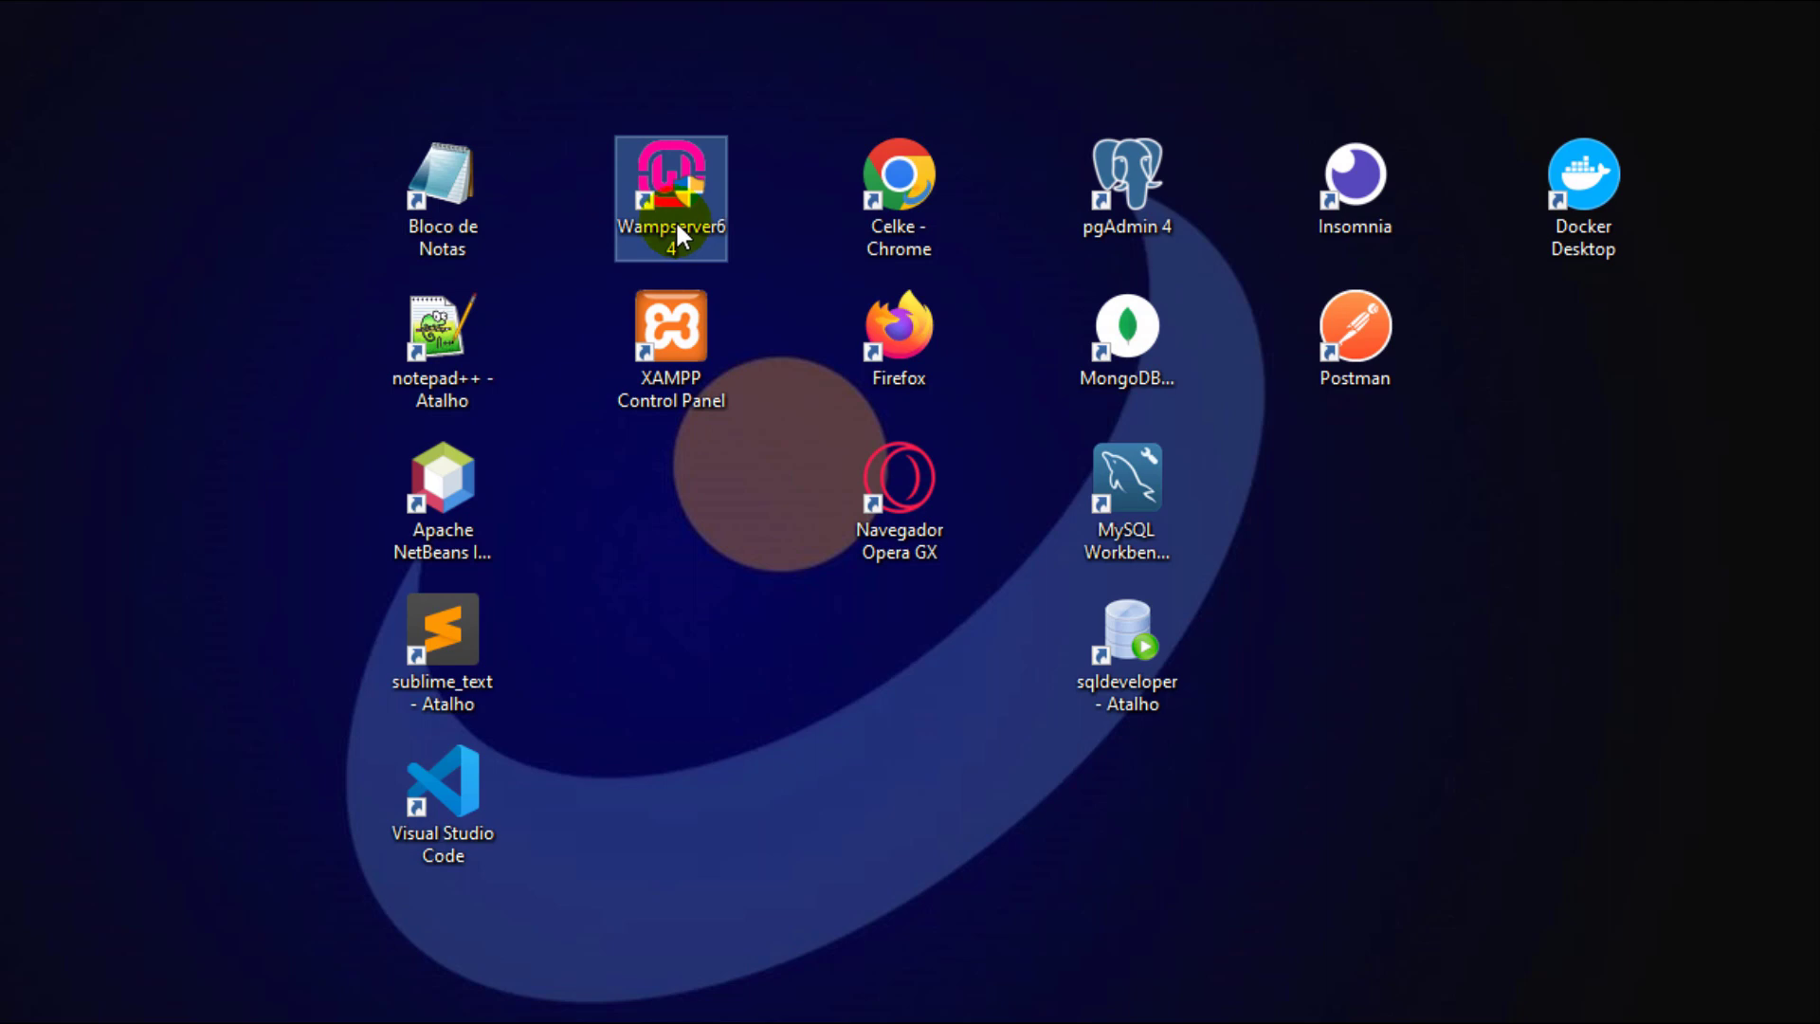
click(908, 208)
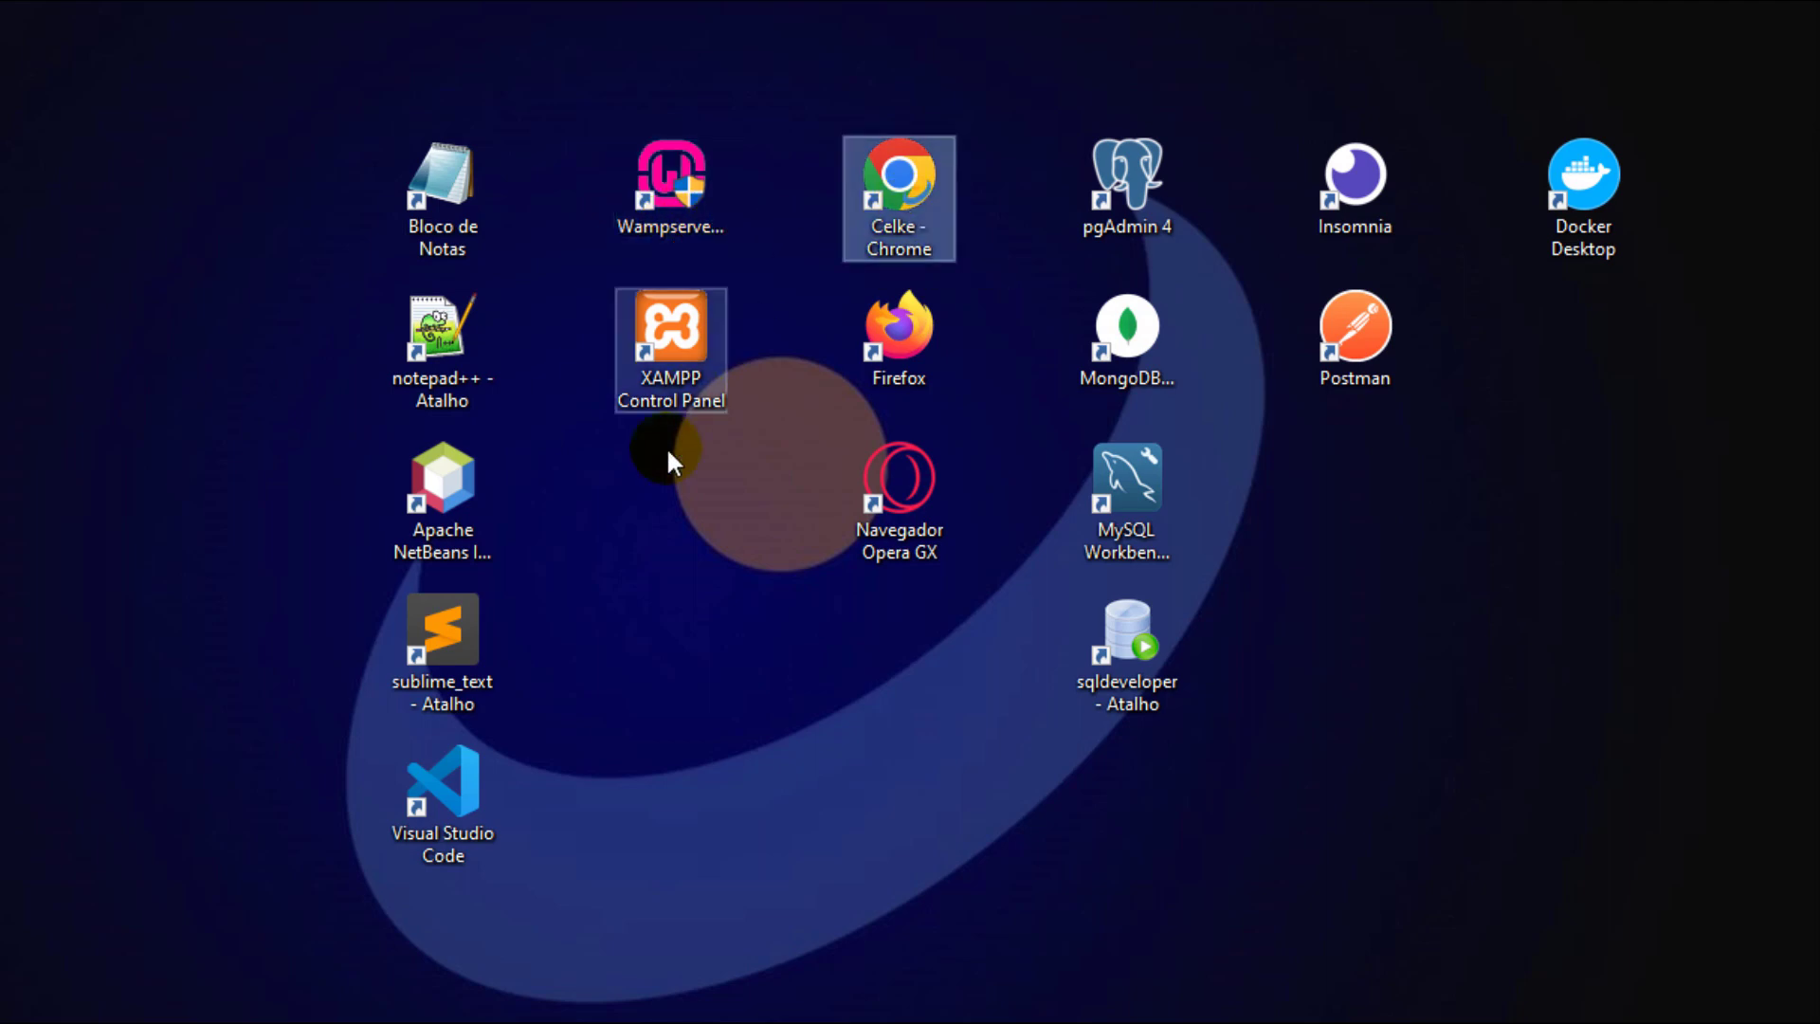
click(446, 773)
click(673, 199)
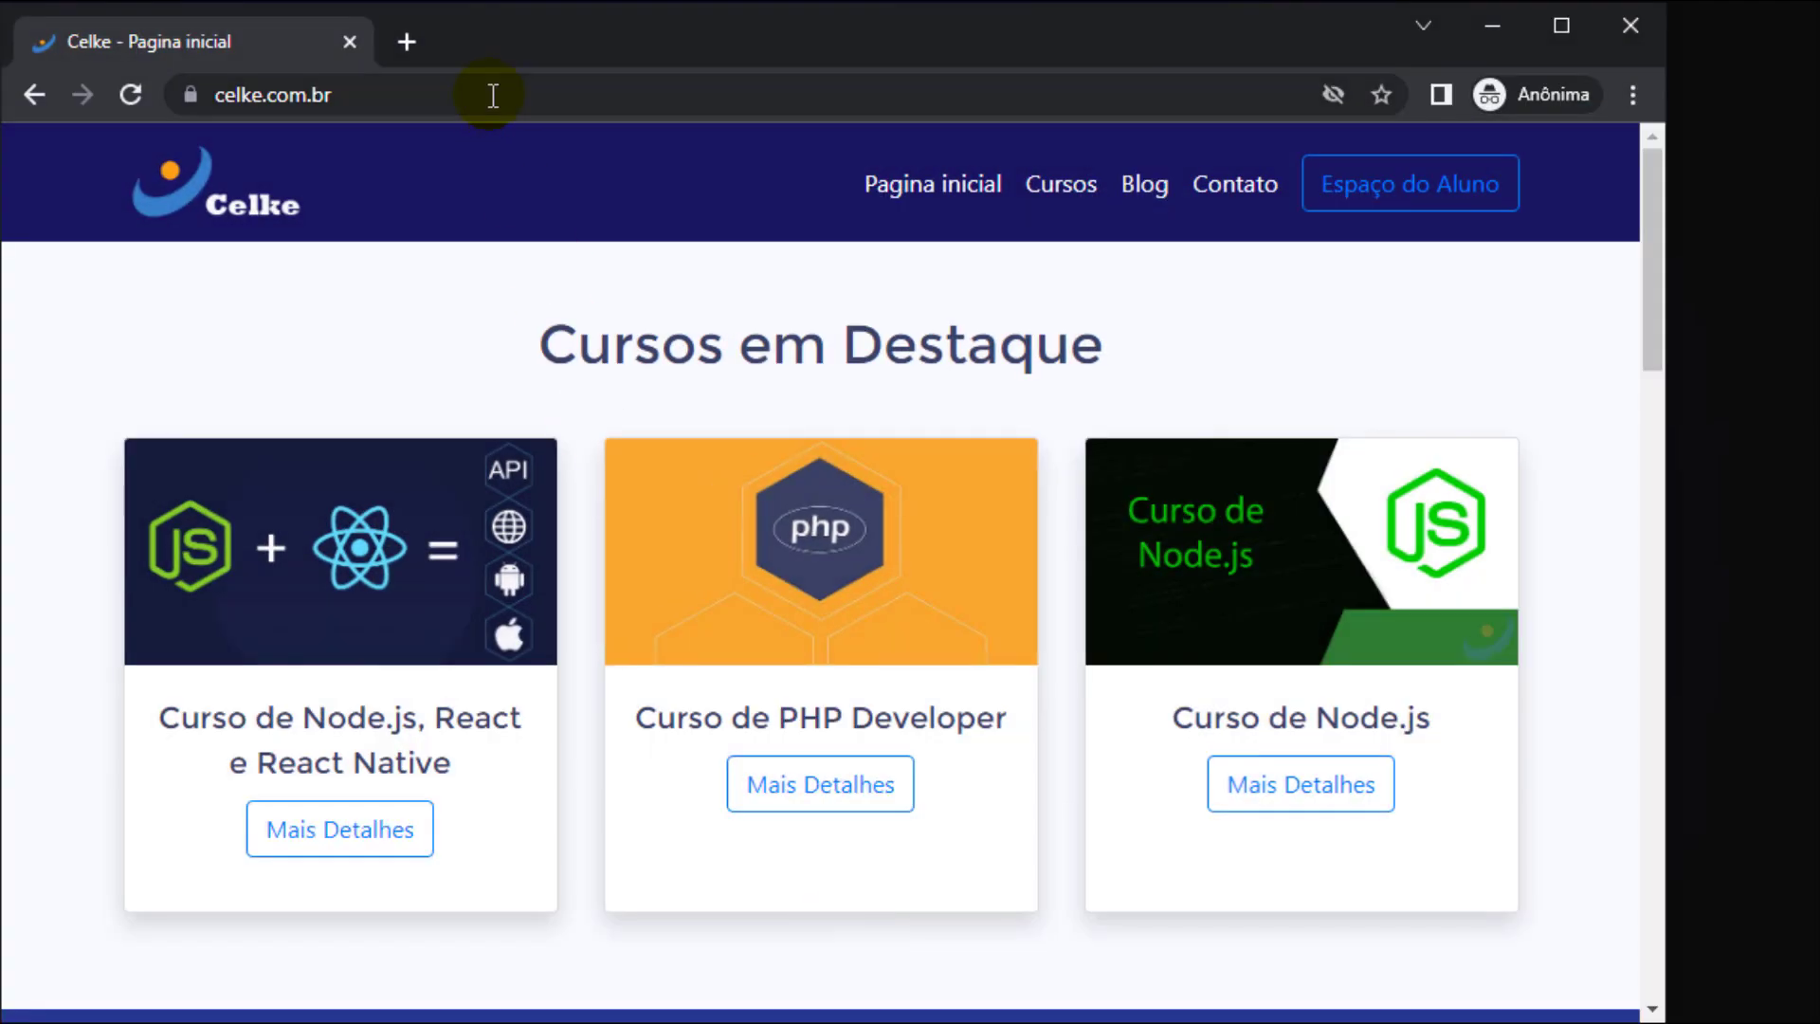
click(492, 95)
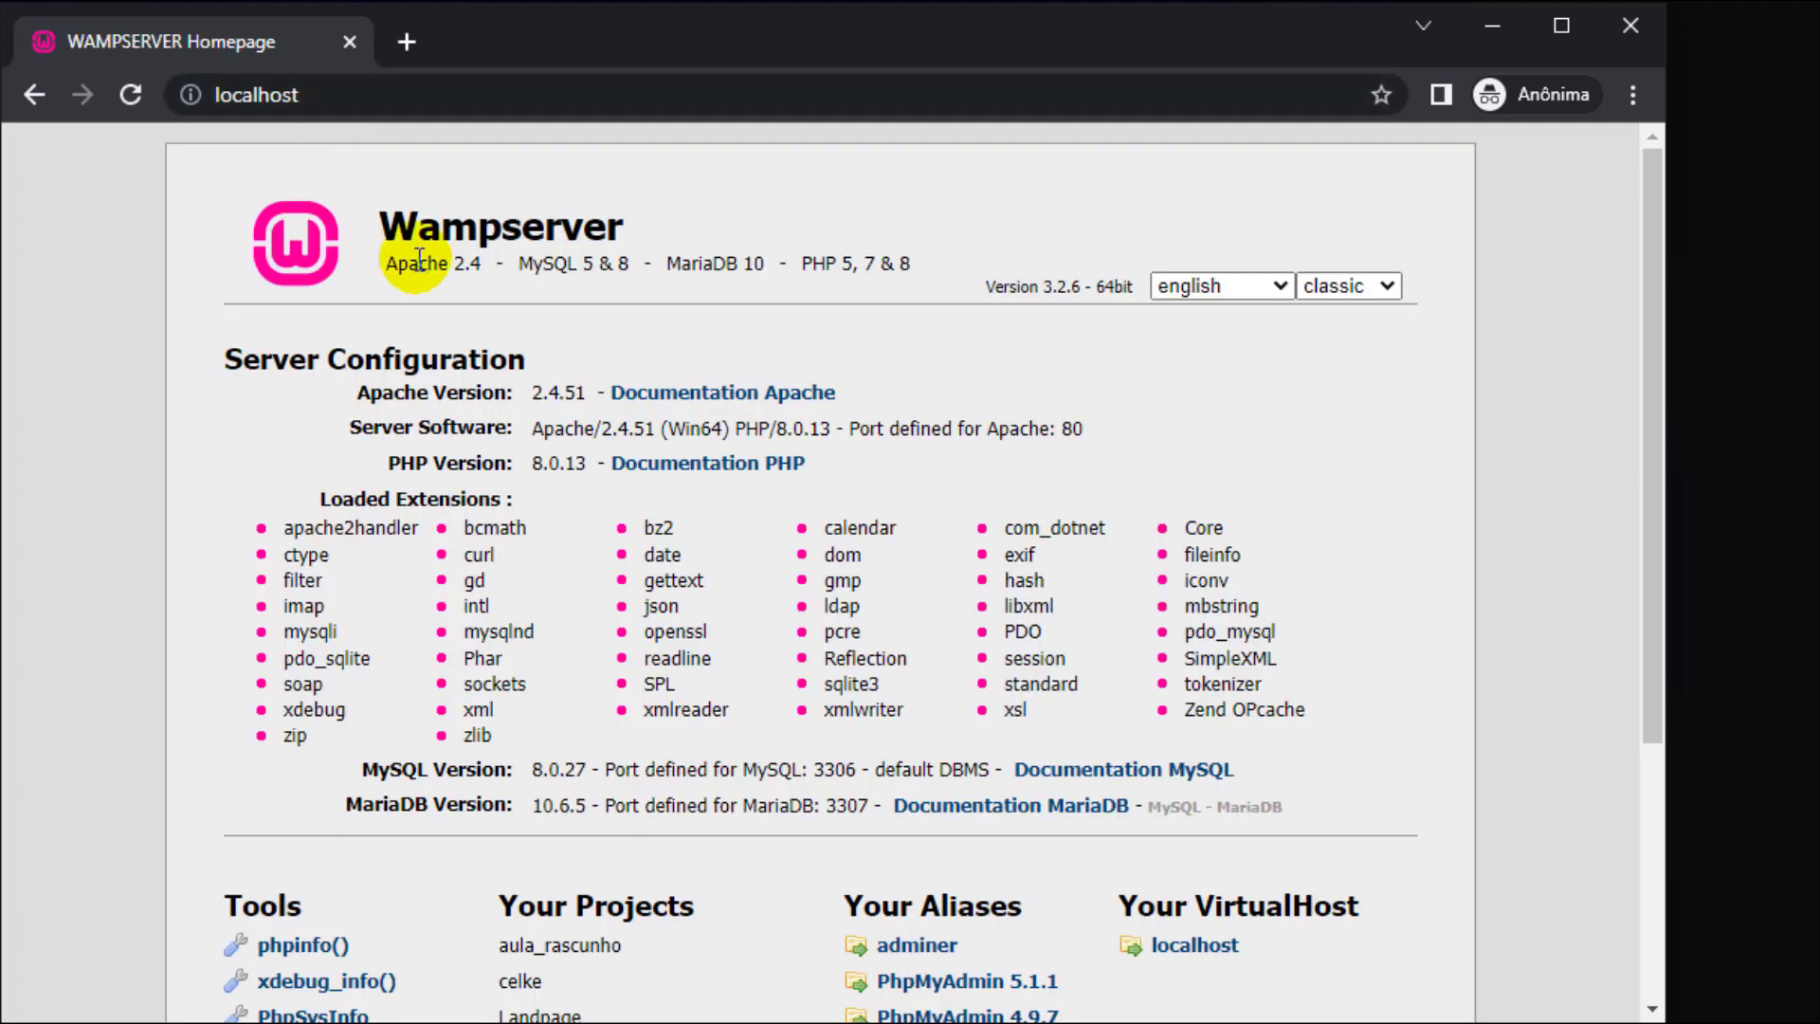
- Open phpMyAdmin 5.1.1 from localhost and log in as root on the MySQL server
drag(418, 230, 534, 232)
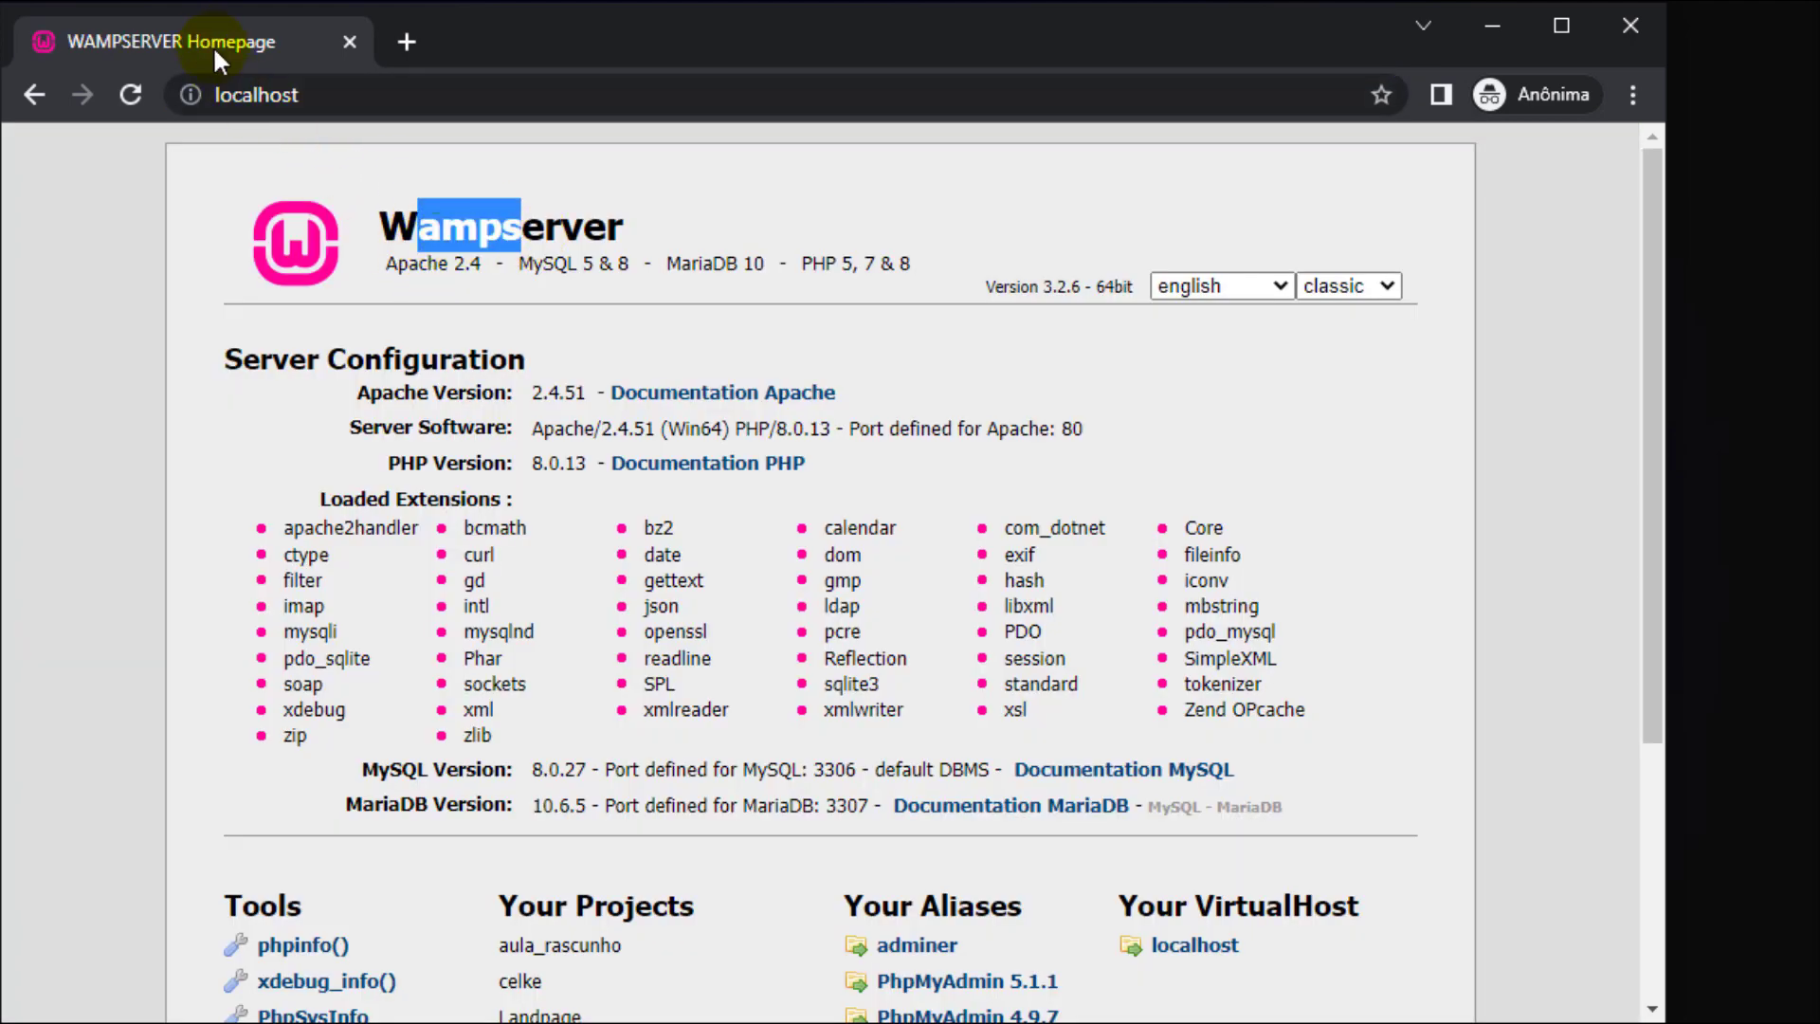
click(983, 985)
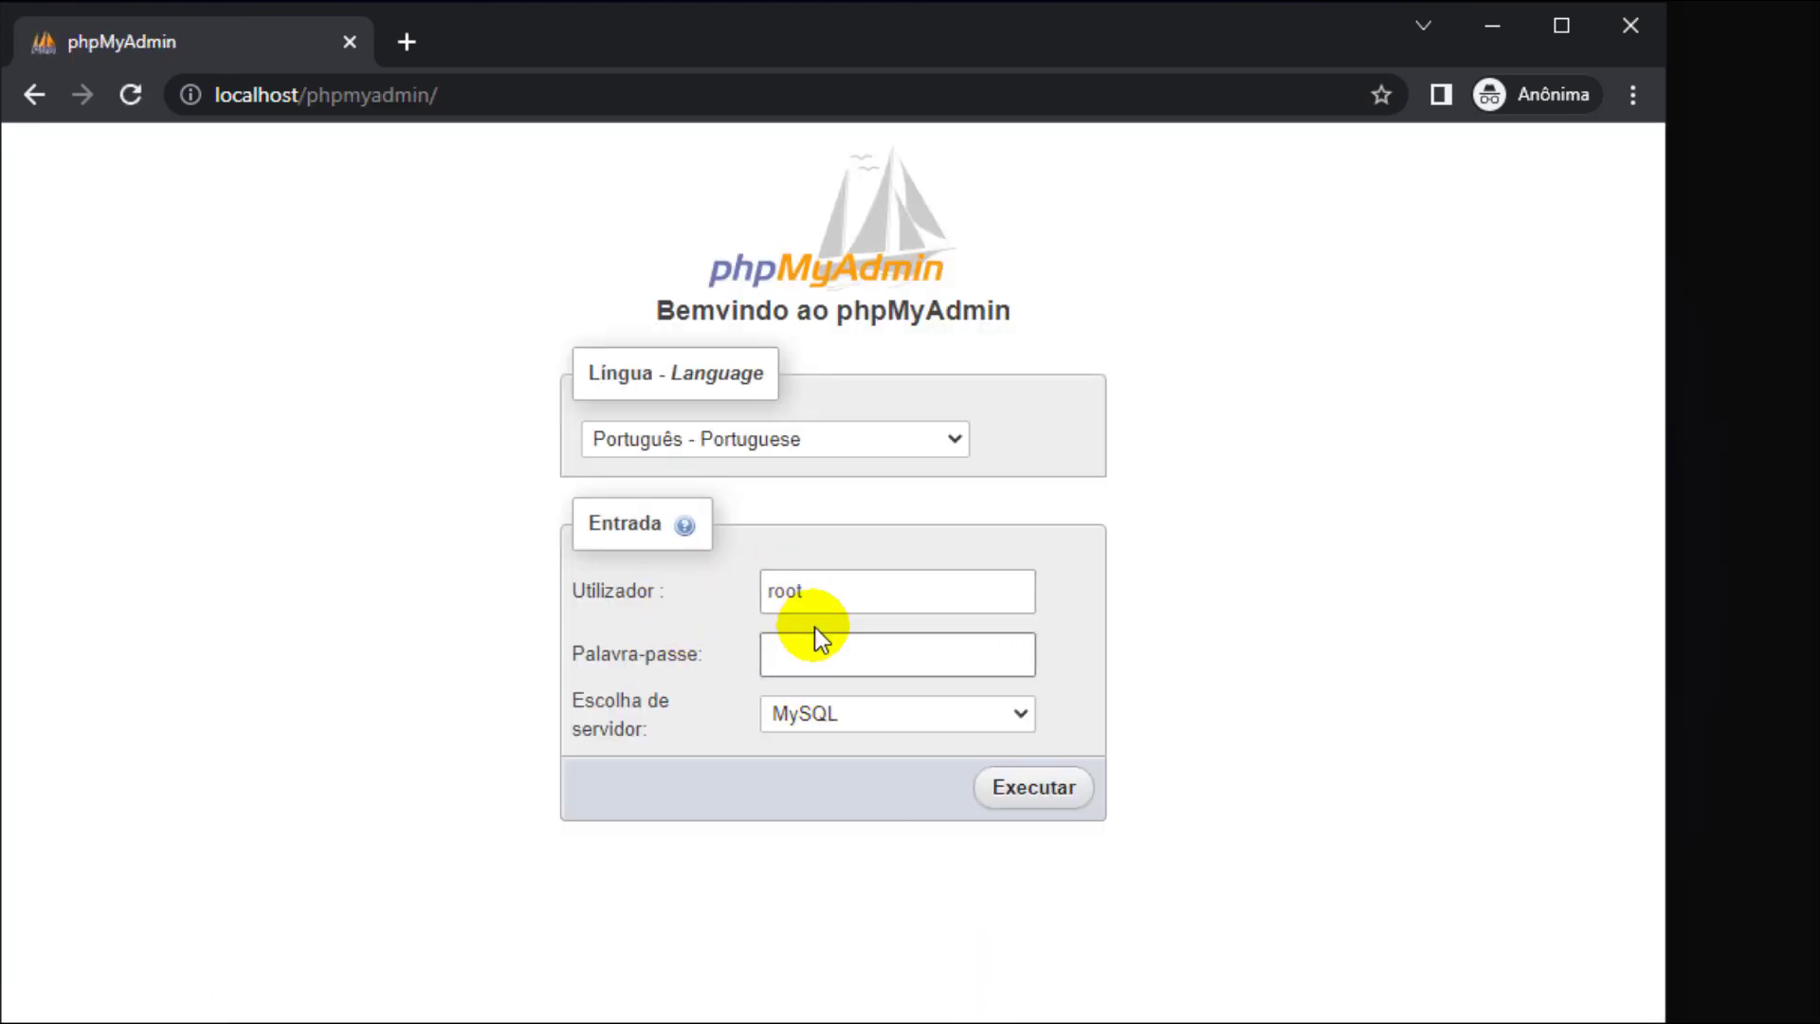
click(792, 593)
click(786, 653)
click(821, 719)
click(821, 719)
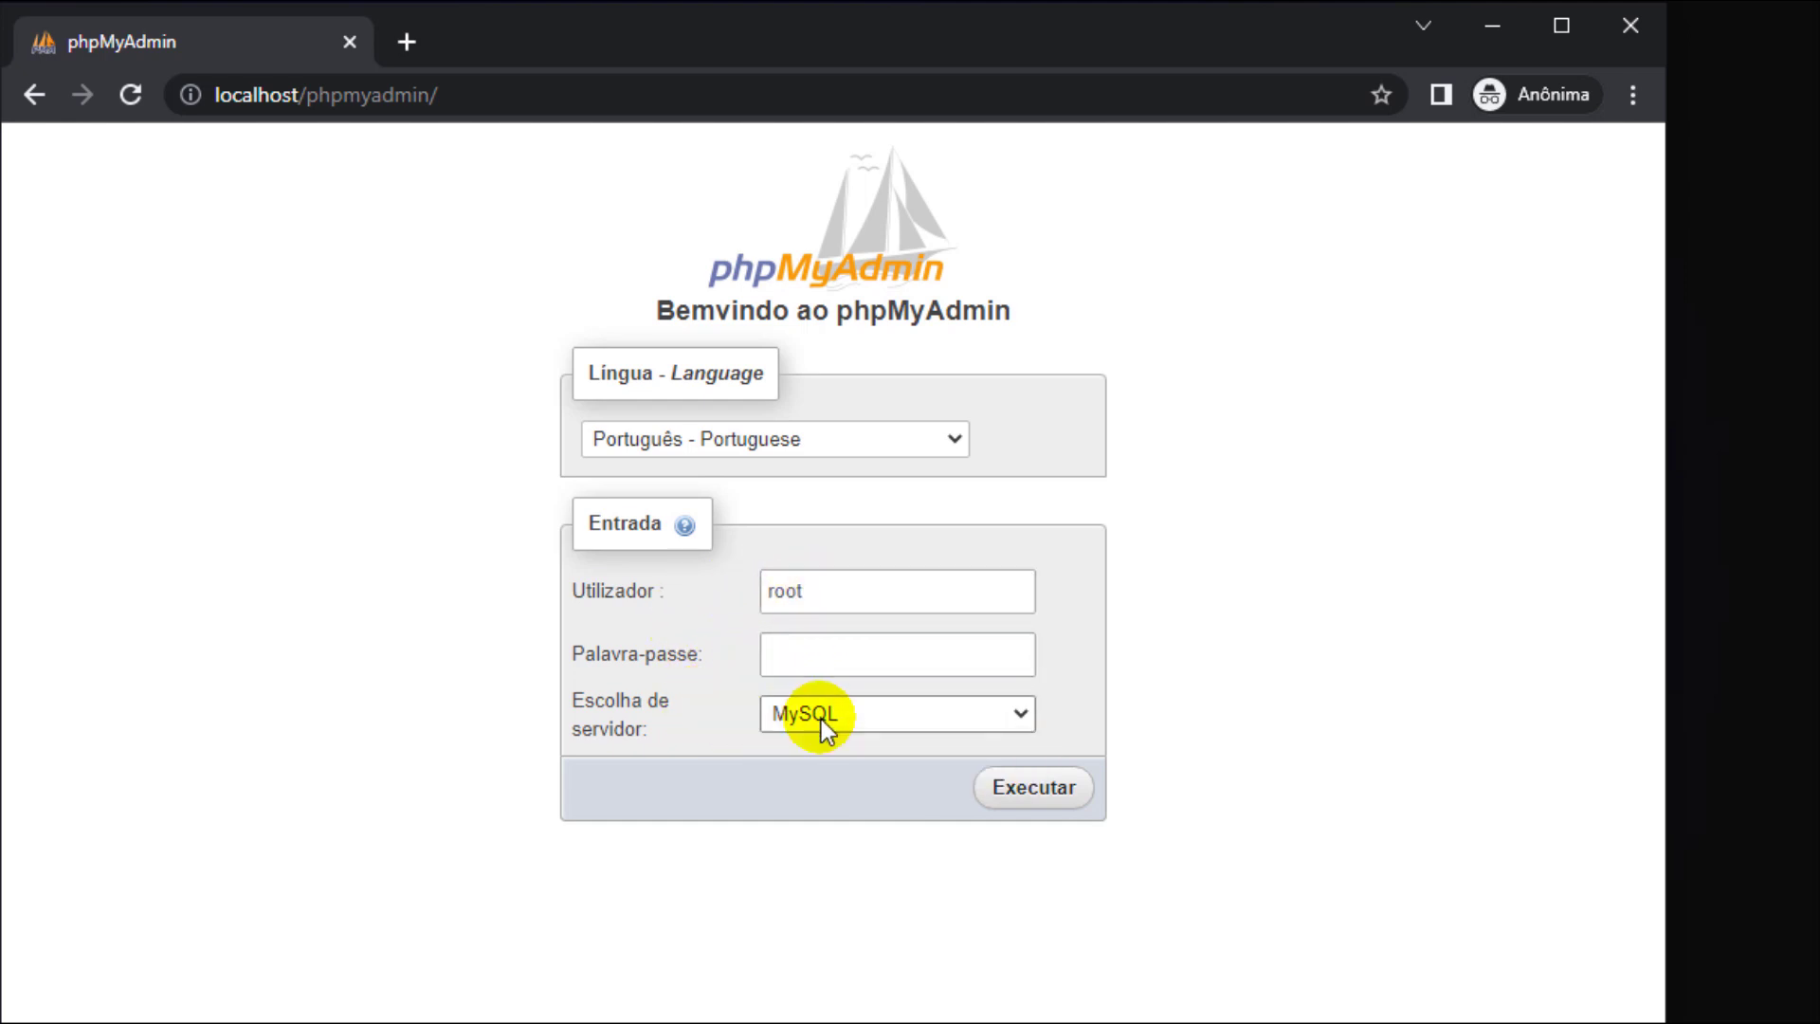
click(1005, 801)
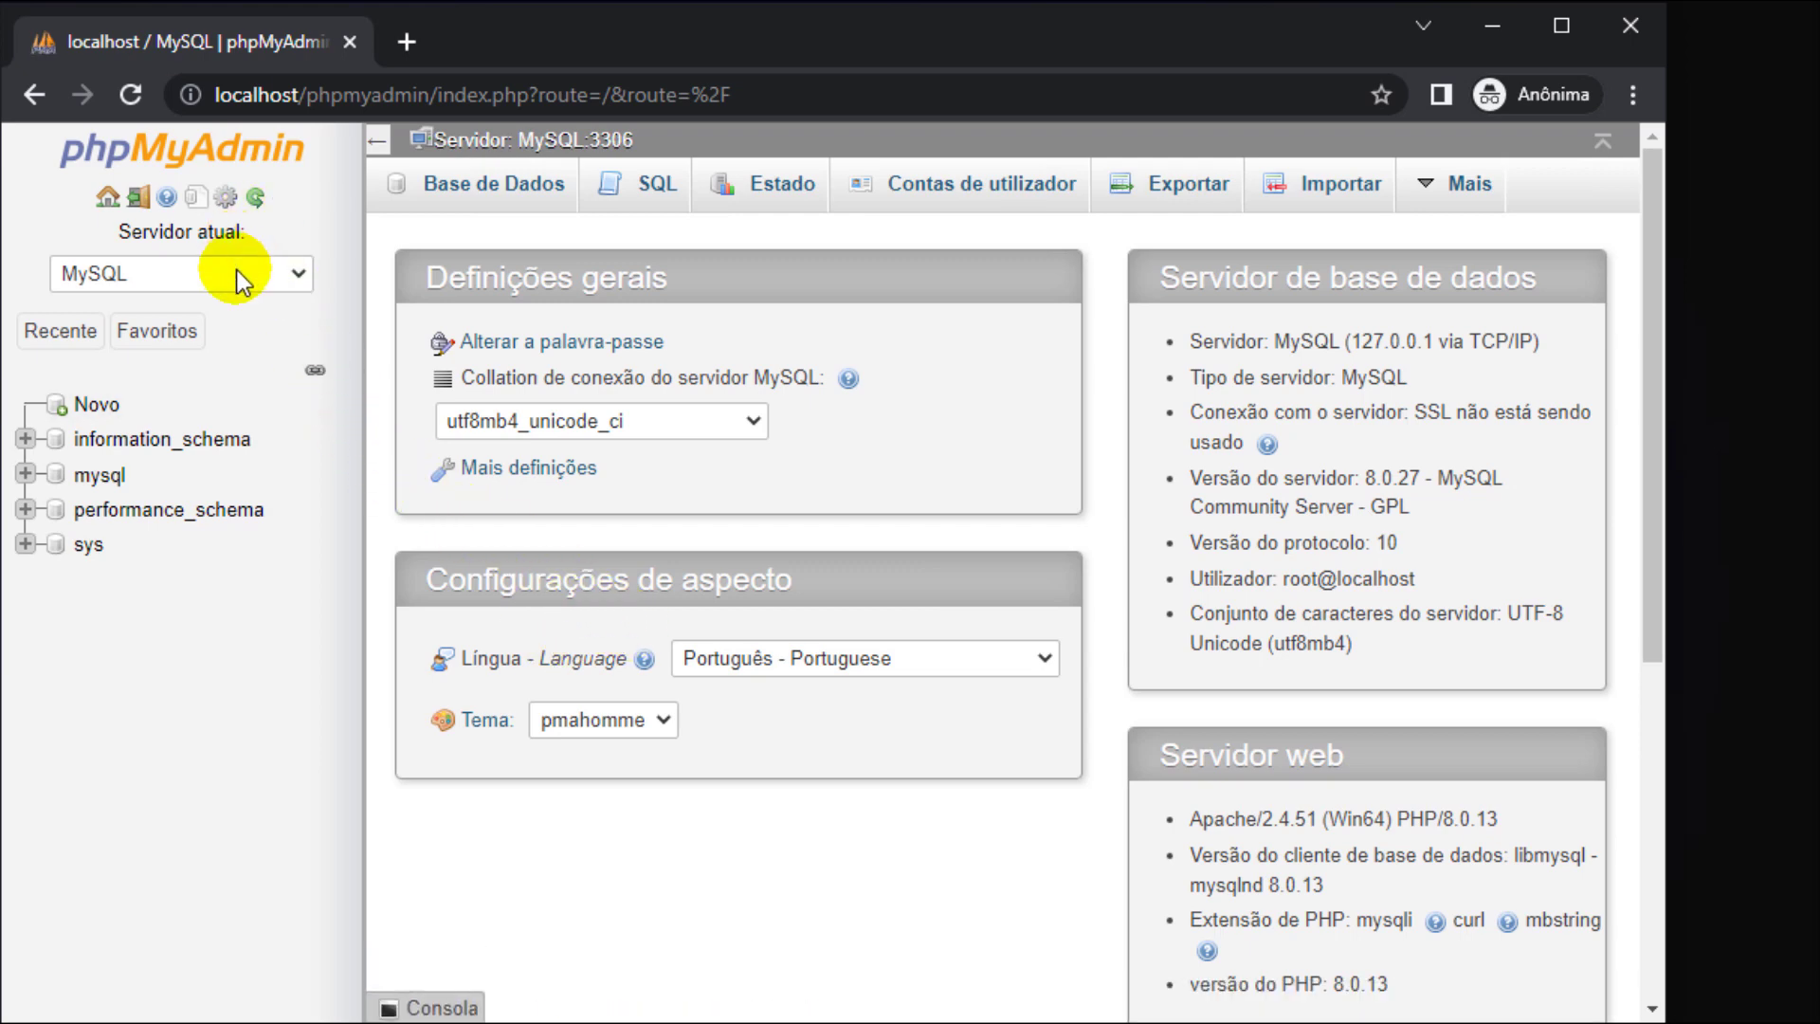
- Create a database named 'celke' with utf8mb4_unicode_ci collation from the Base de Dados tab
click(485, 190)
click(611, 403)
text(celke)
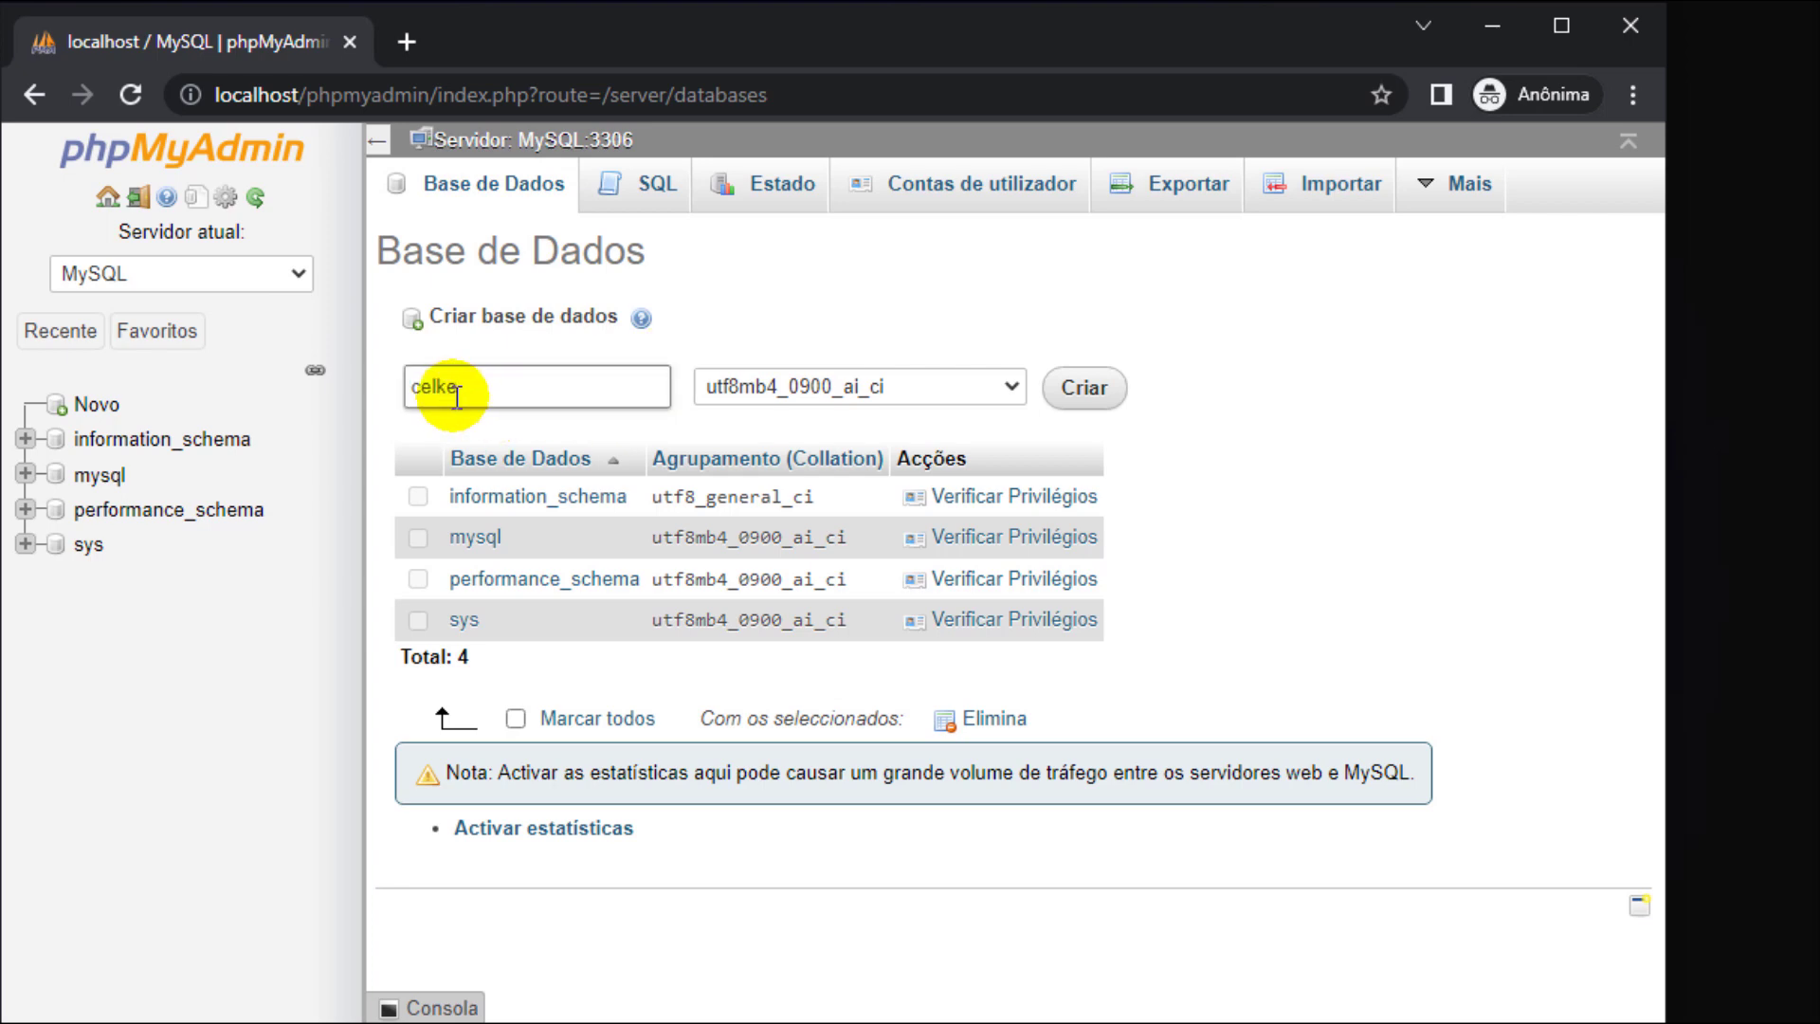
click(1010, 390)
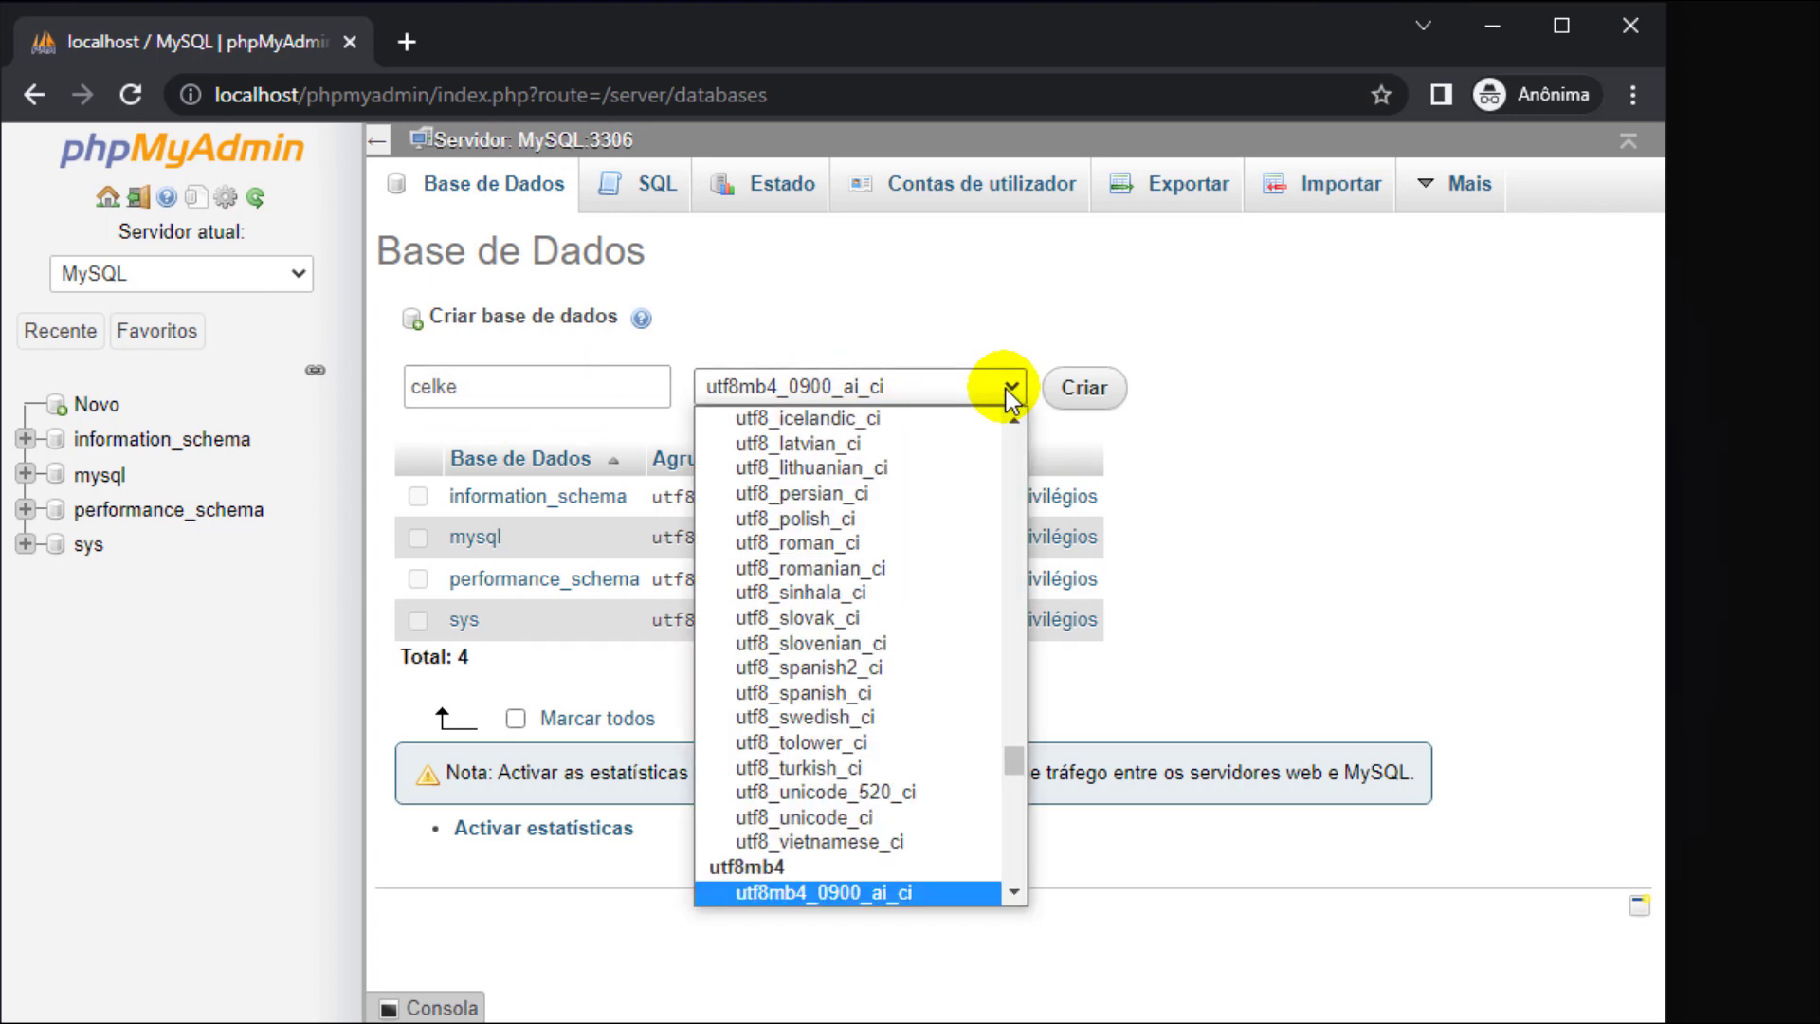
key(End)
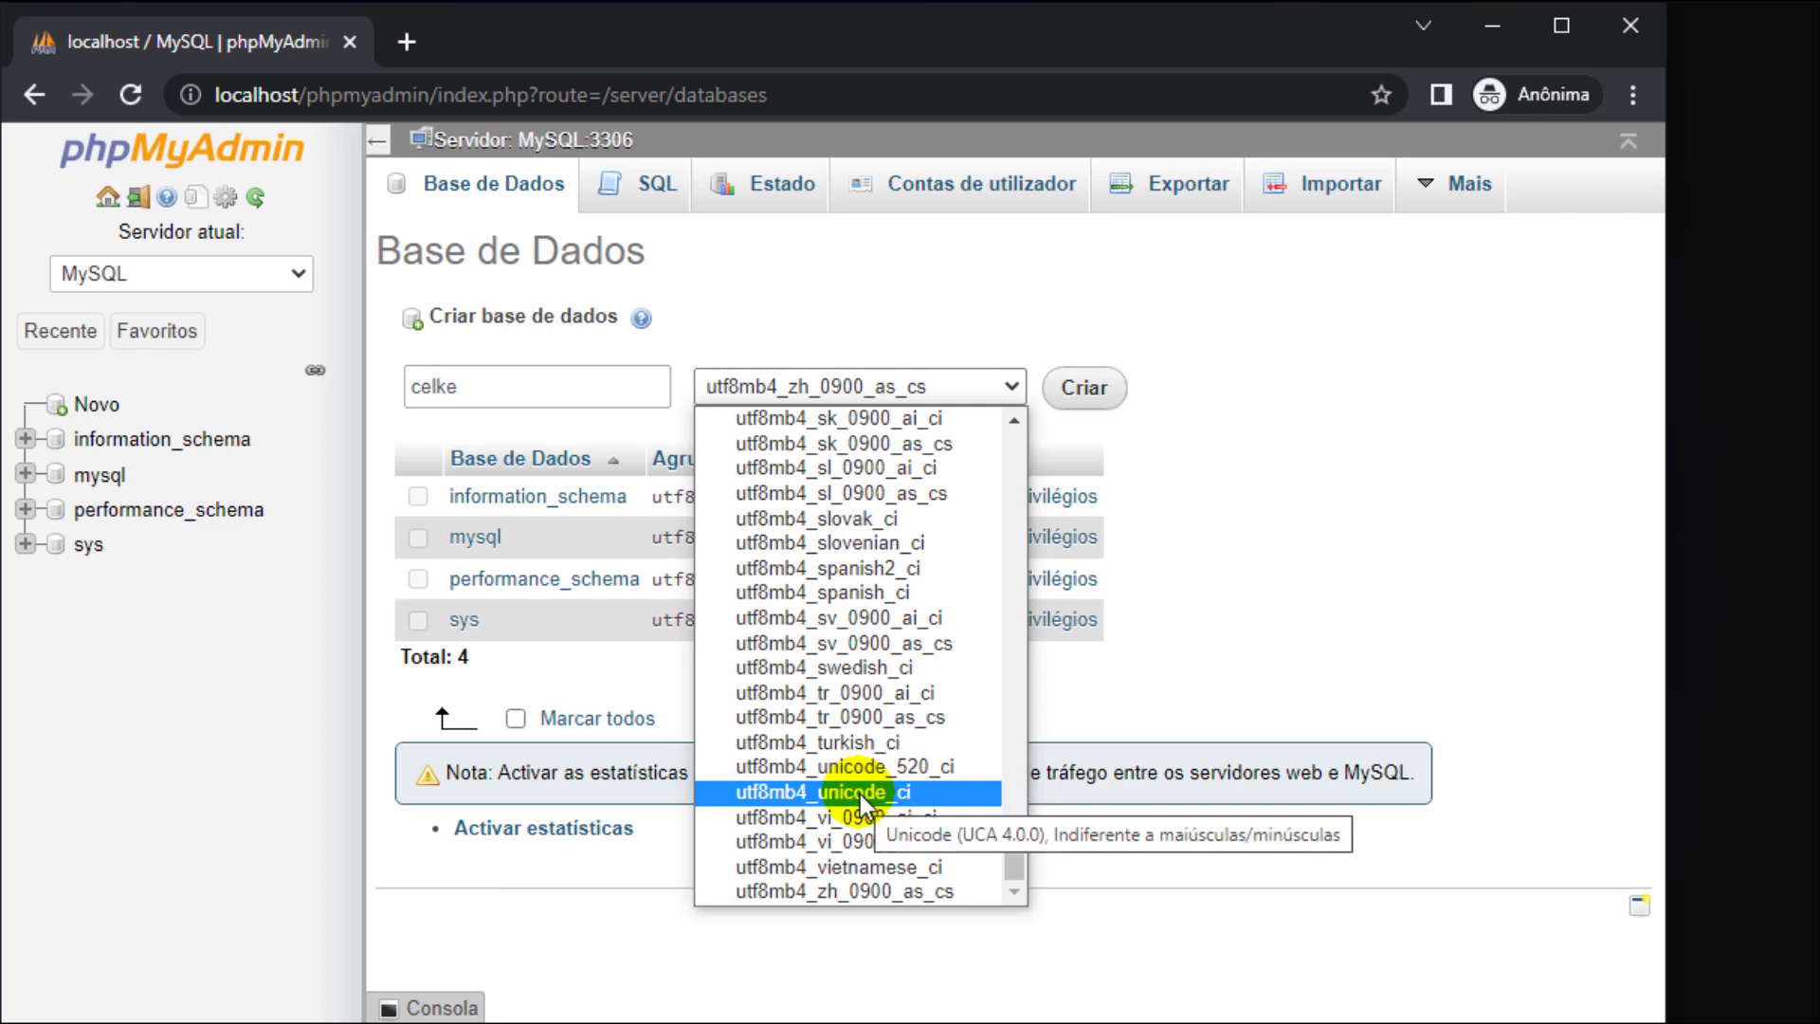
click(863, 794)
click(1086, 387)
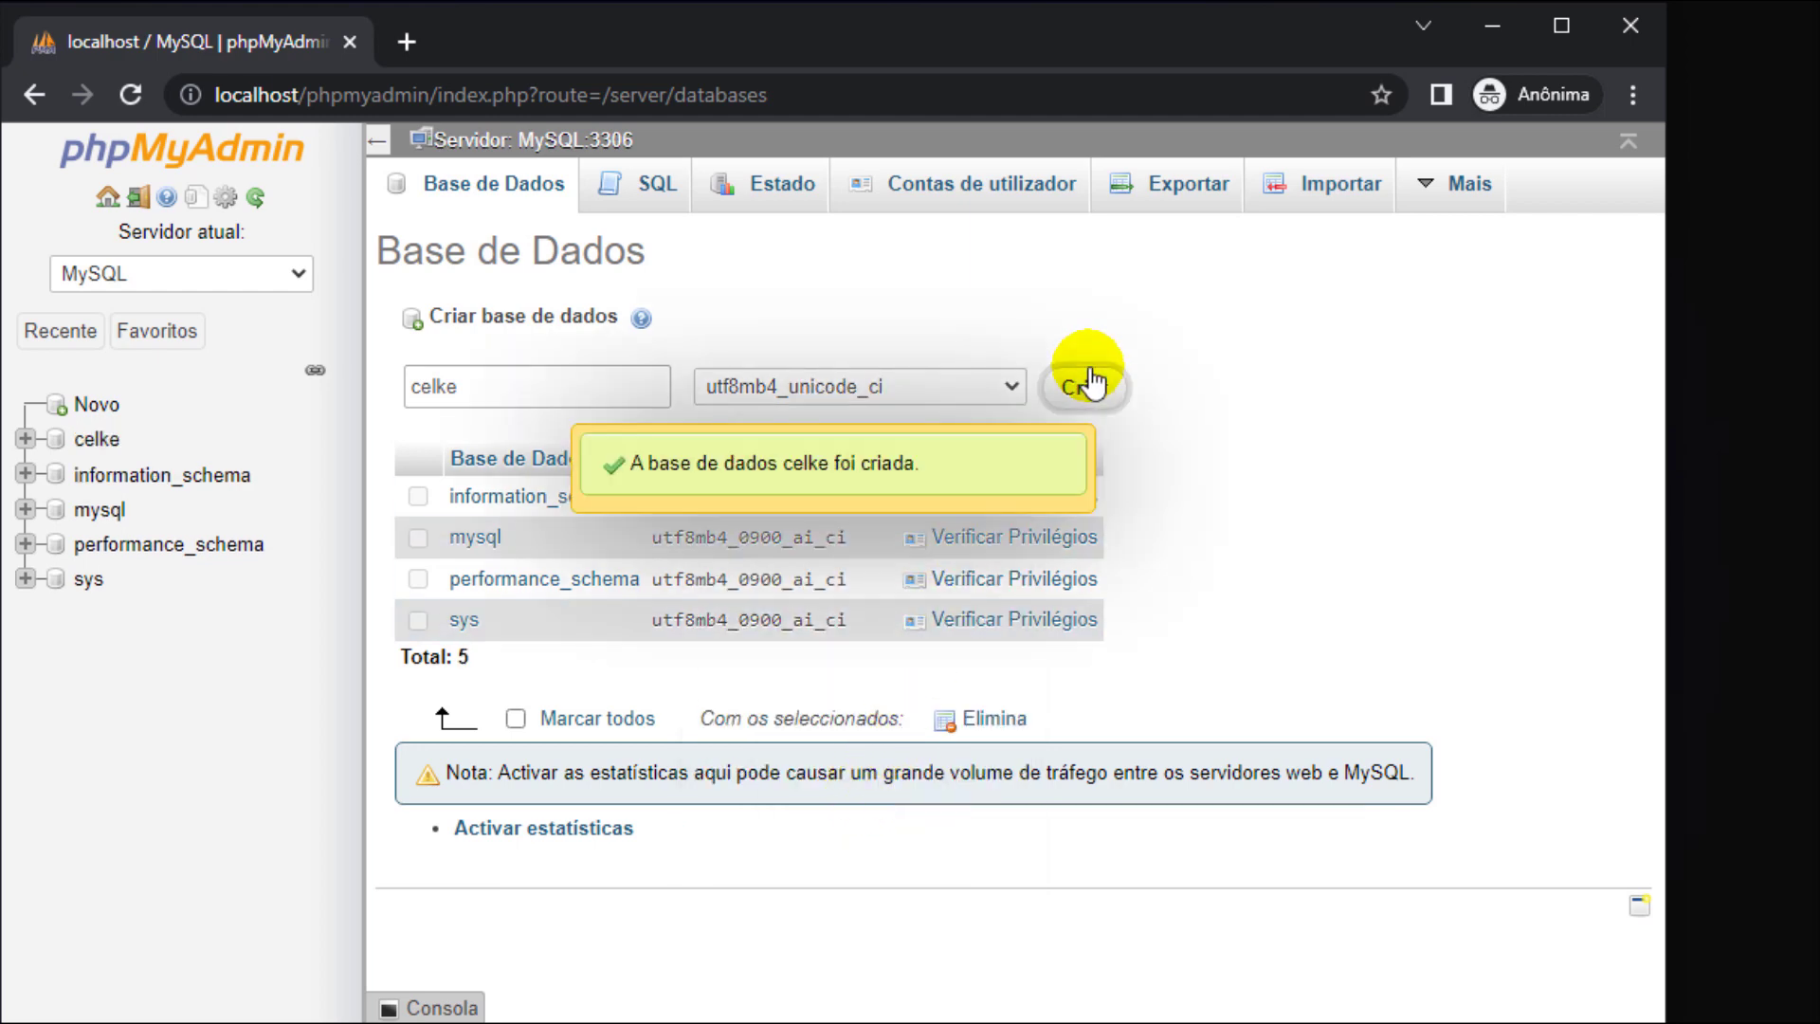
- Name the new table 'usuarios' and add an auto-increment primary key column id
click(588, 387)
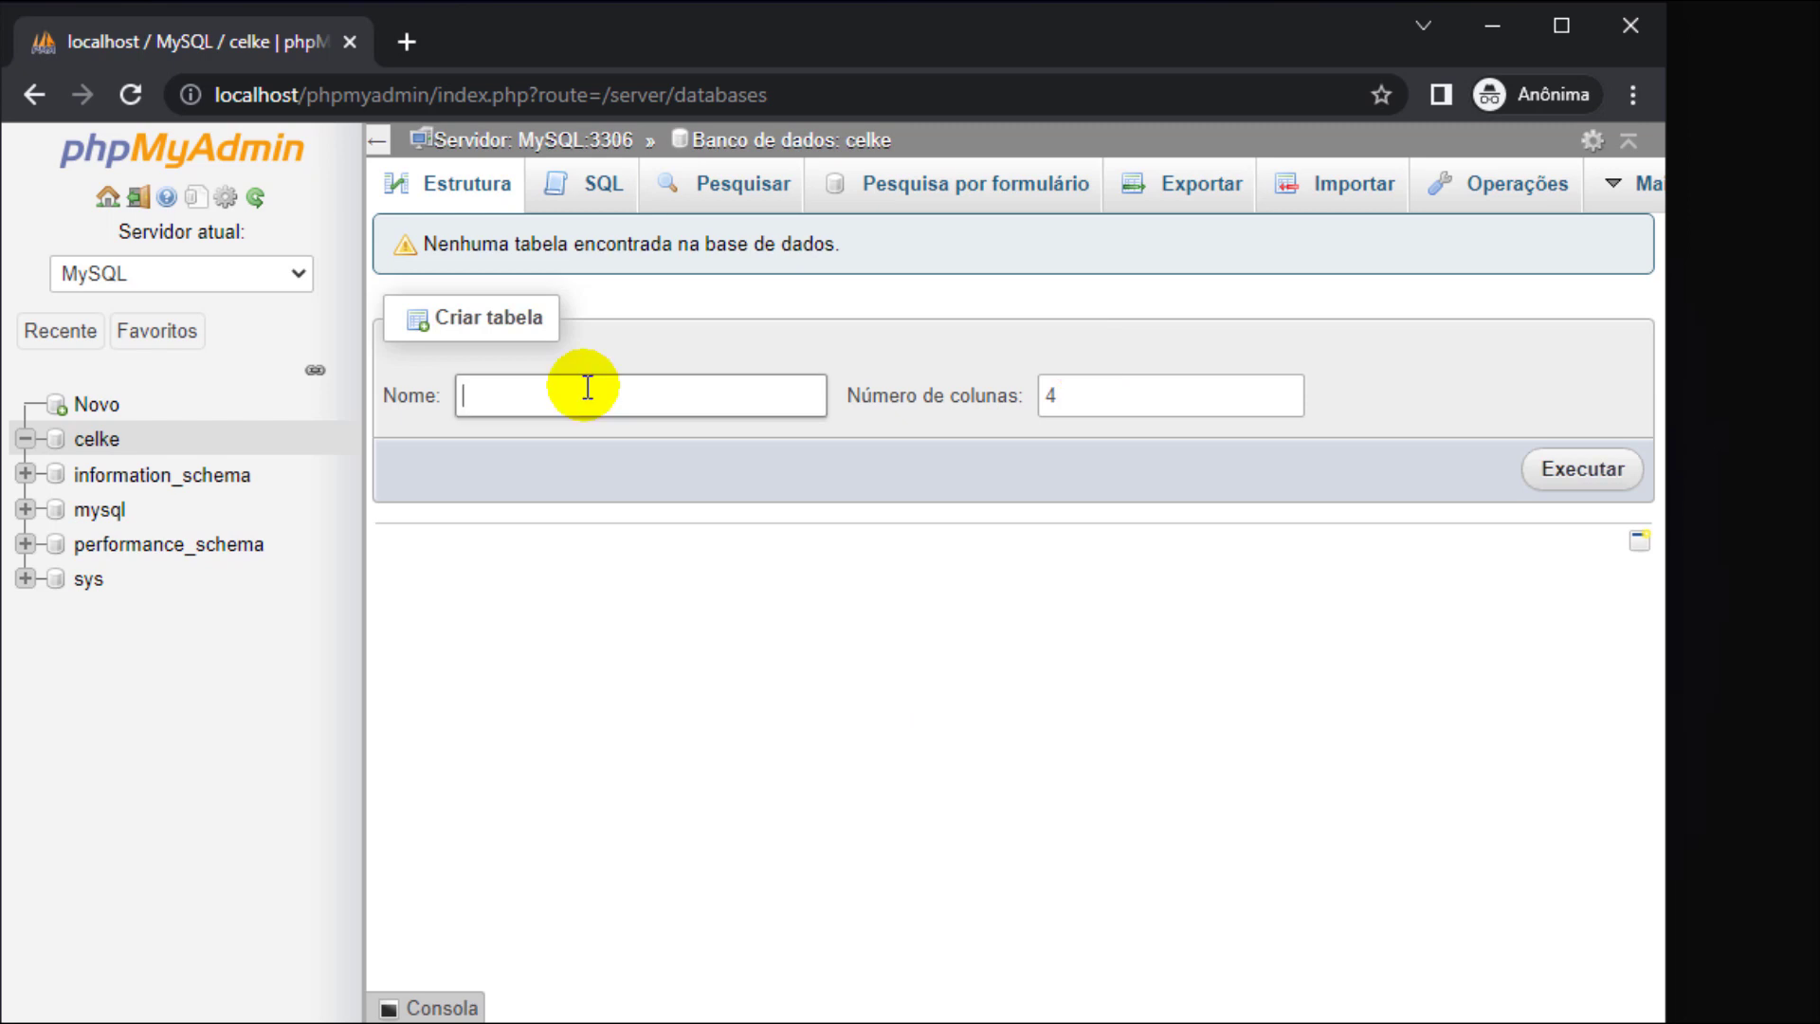
text(usuarios)
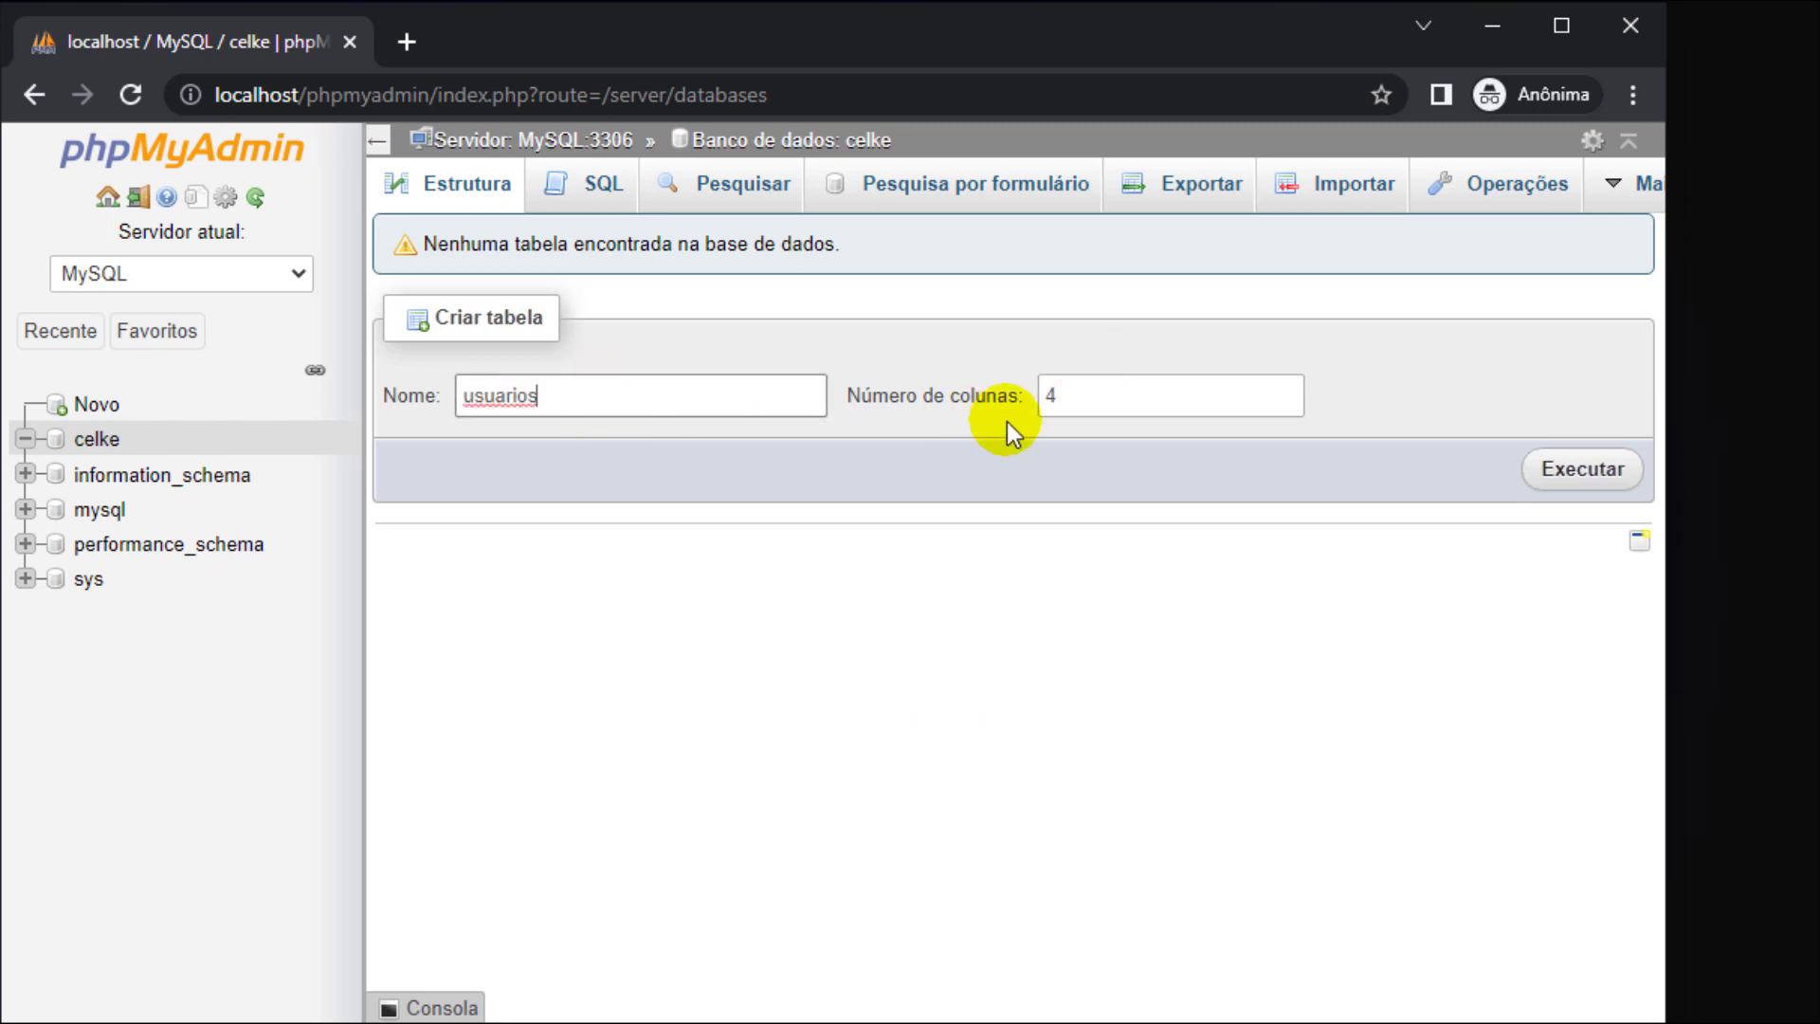
click(1557, 484)
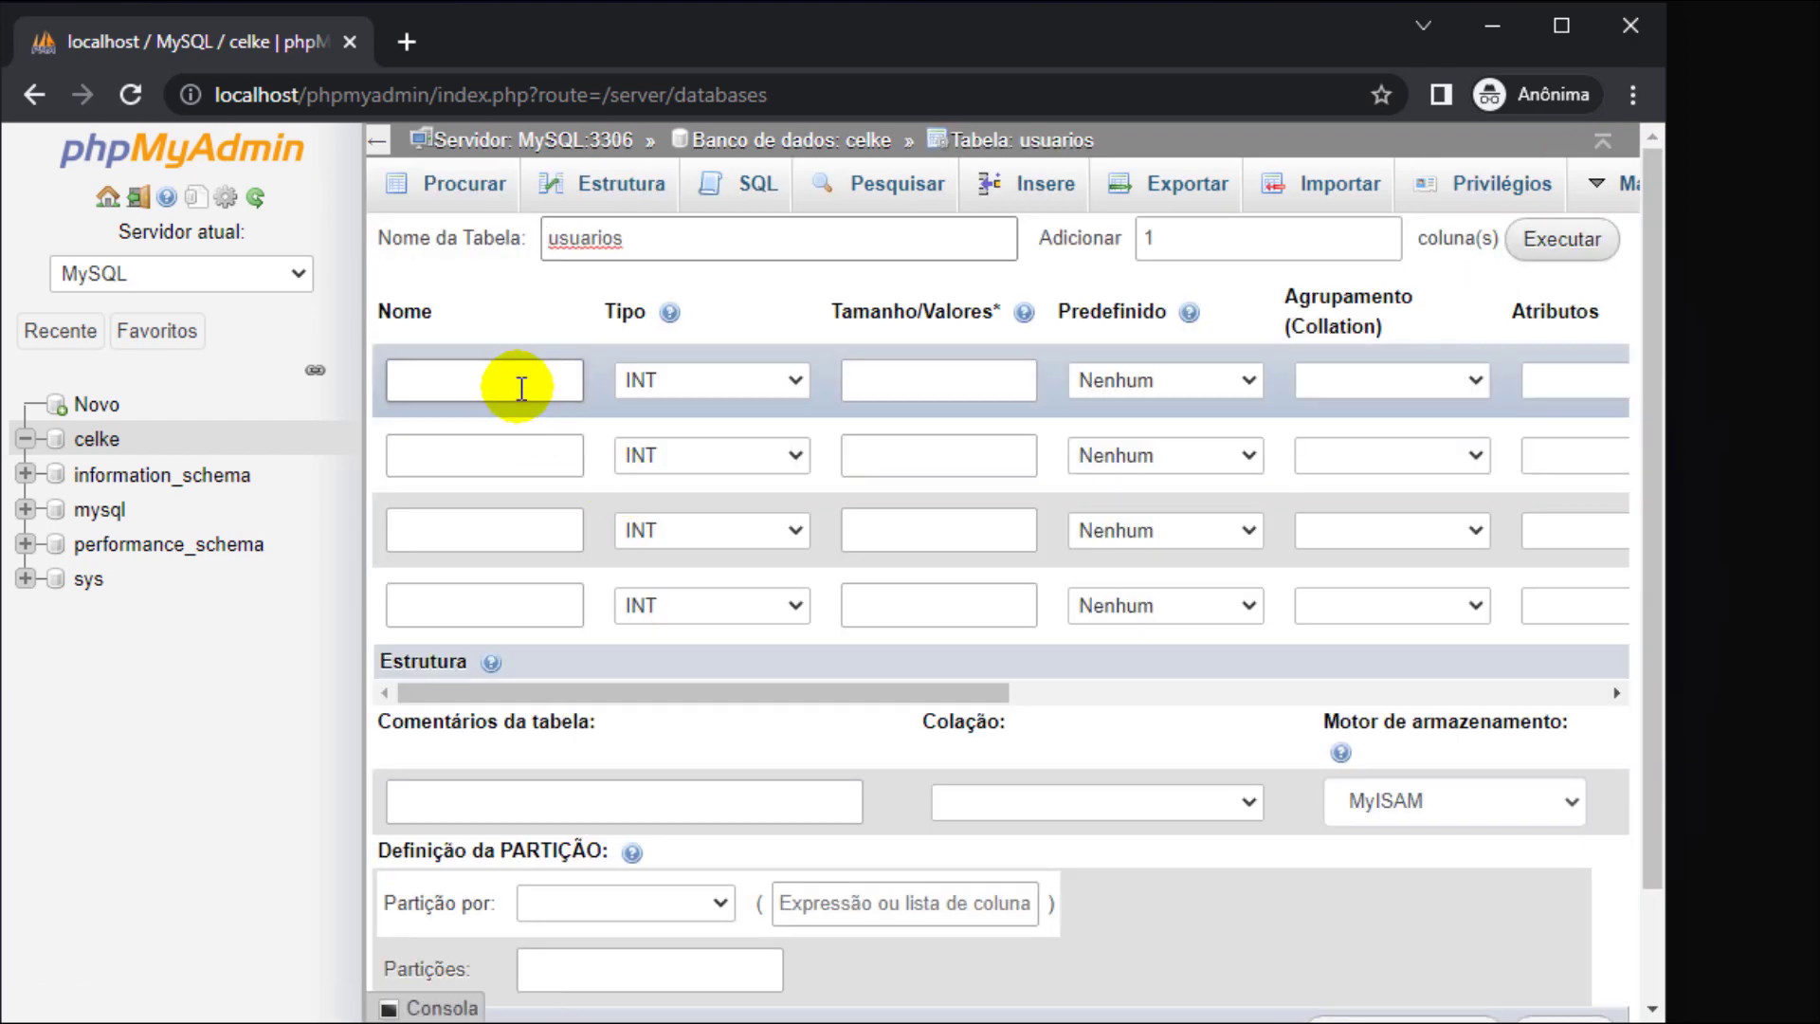
click(521, 382)
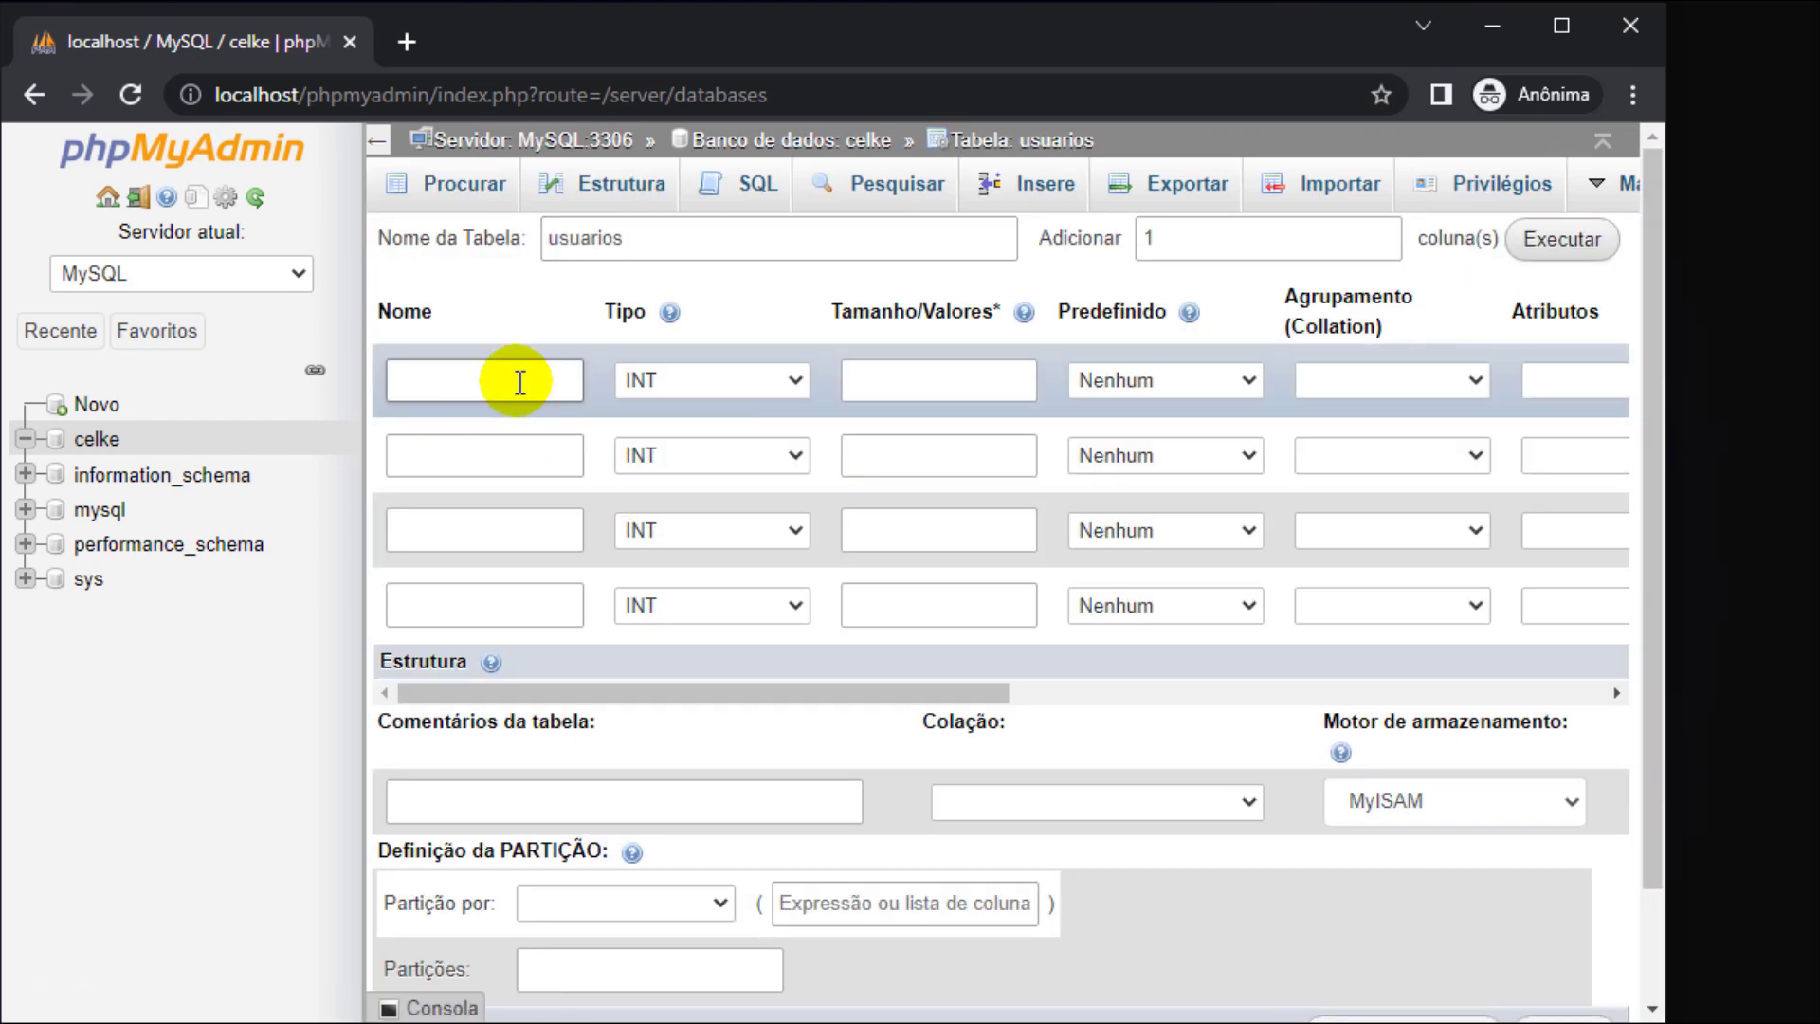
text(id)
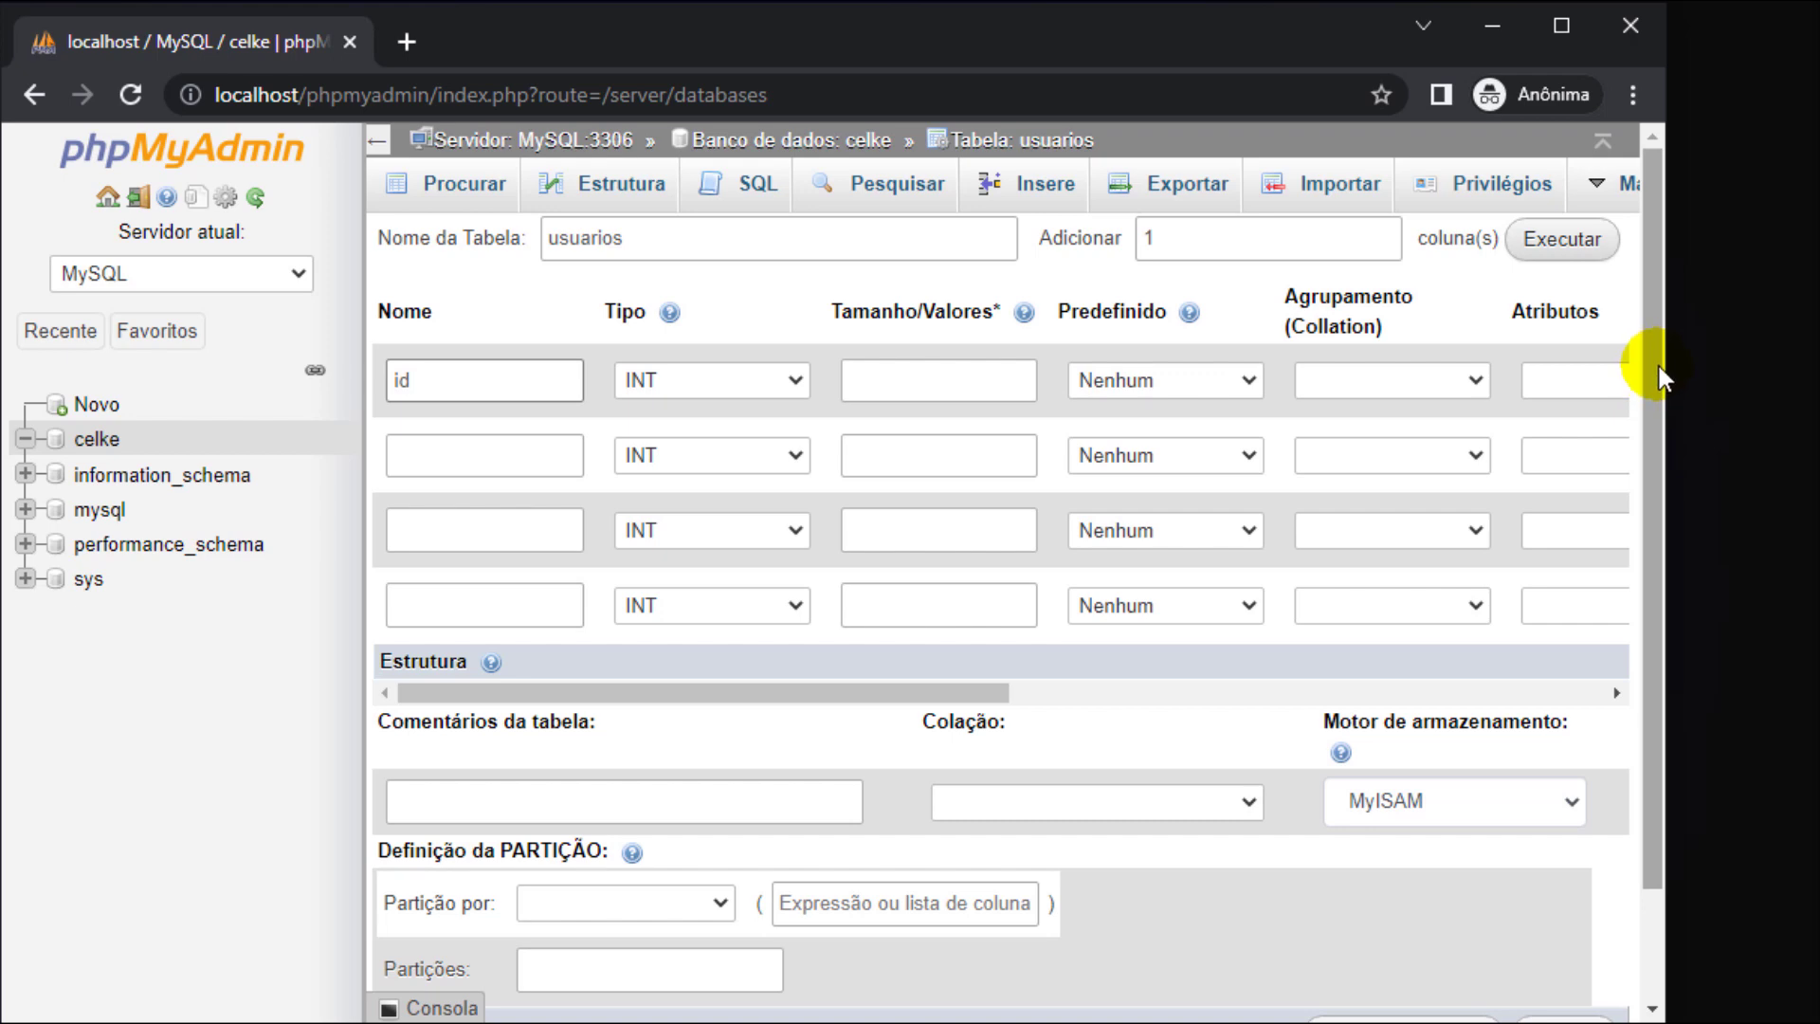
click(377, 140)
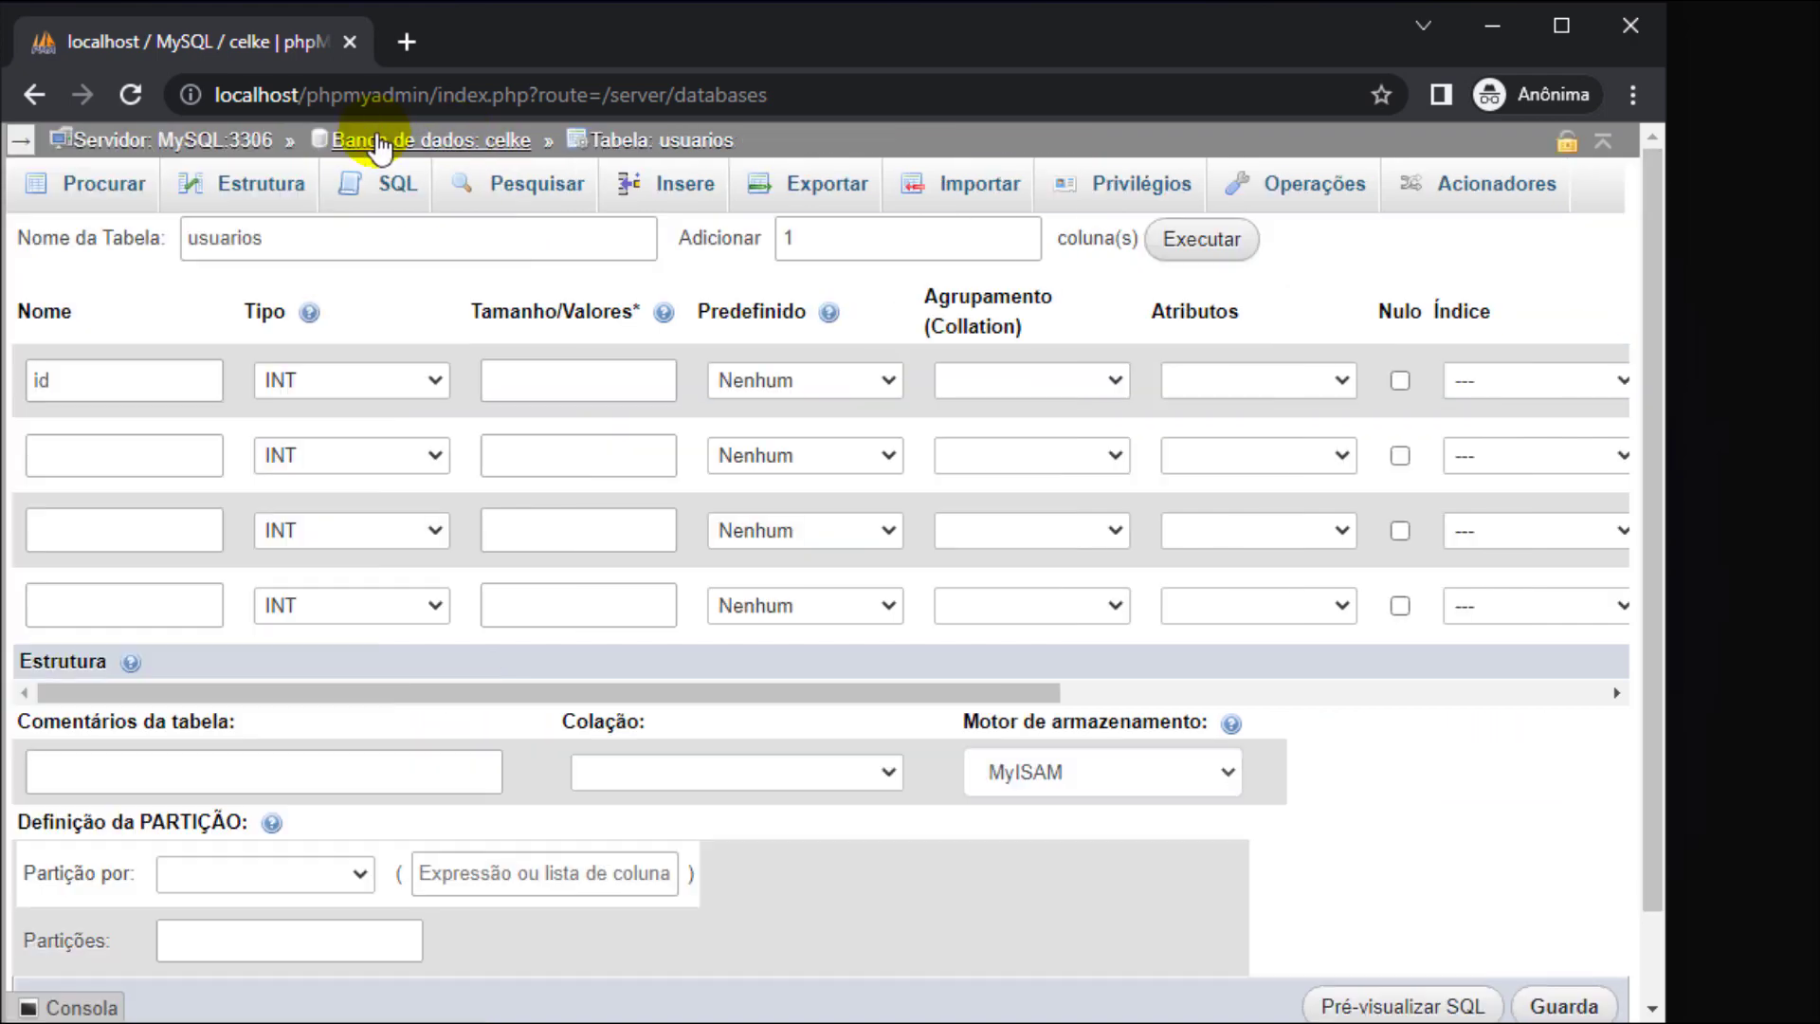
click(1475, 386)
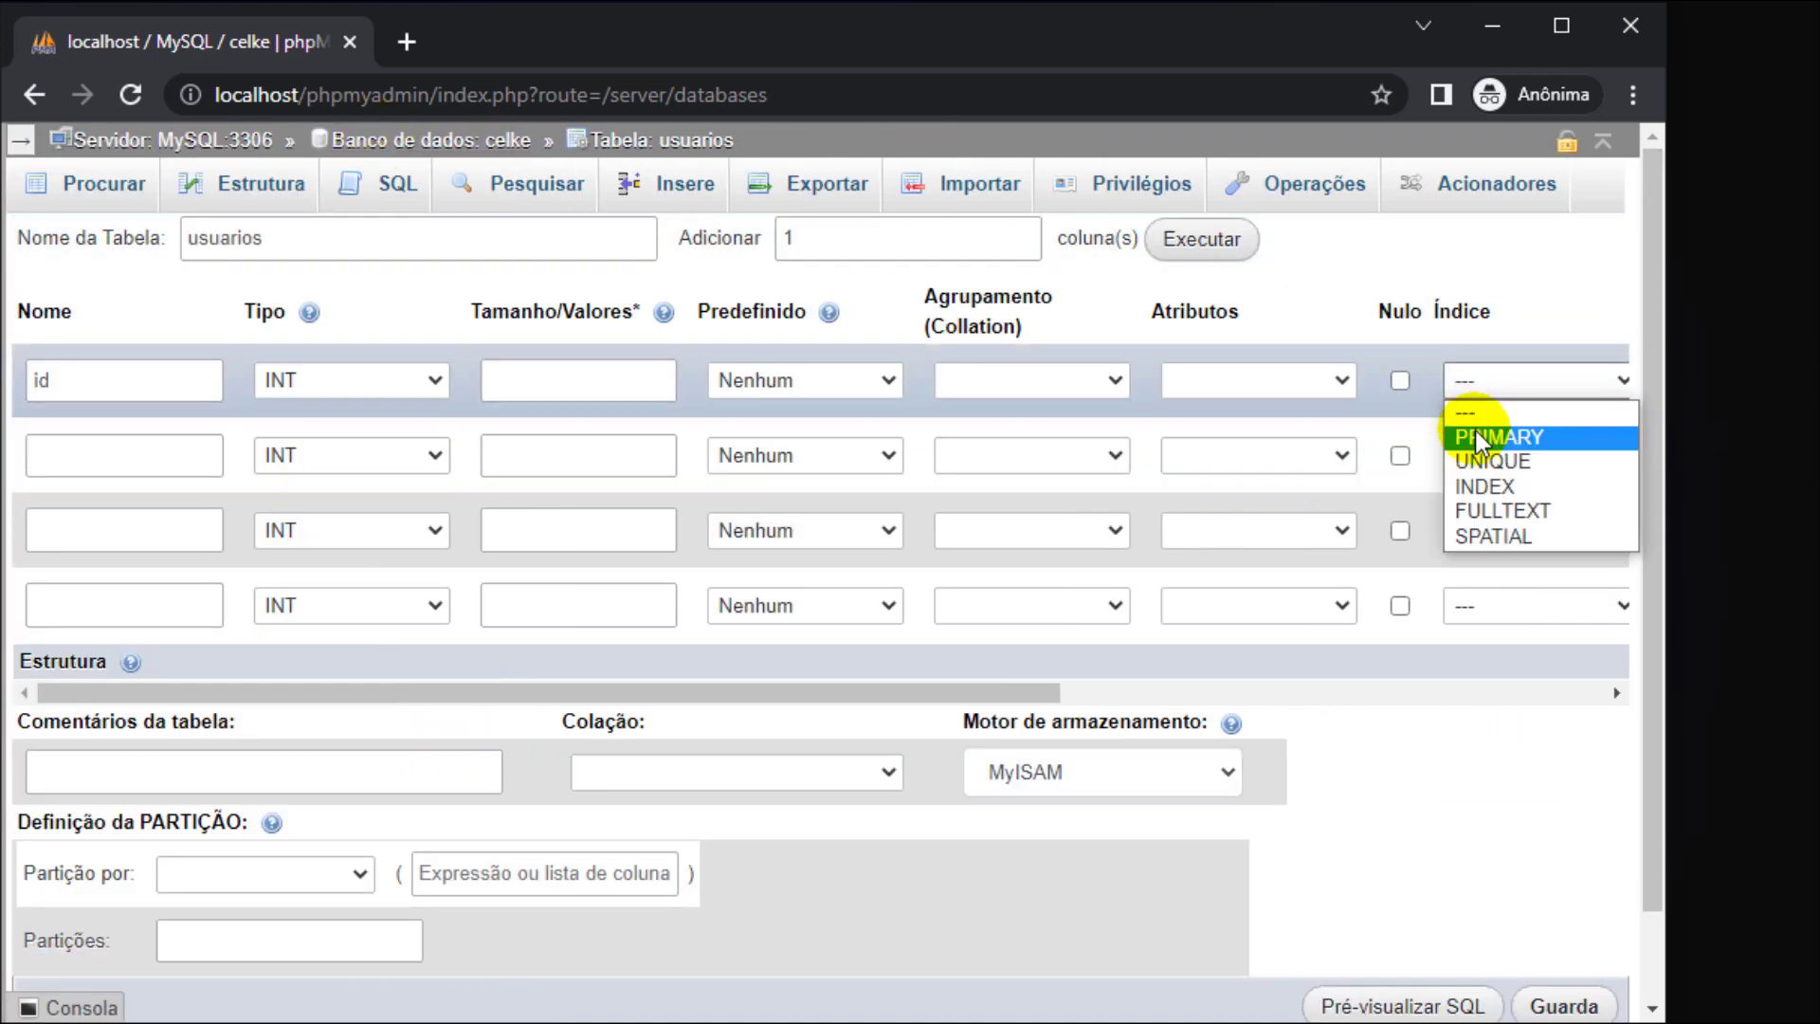
click(1475, 431)
click(939, 859)
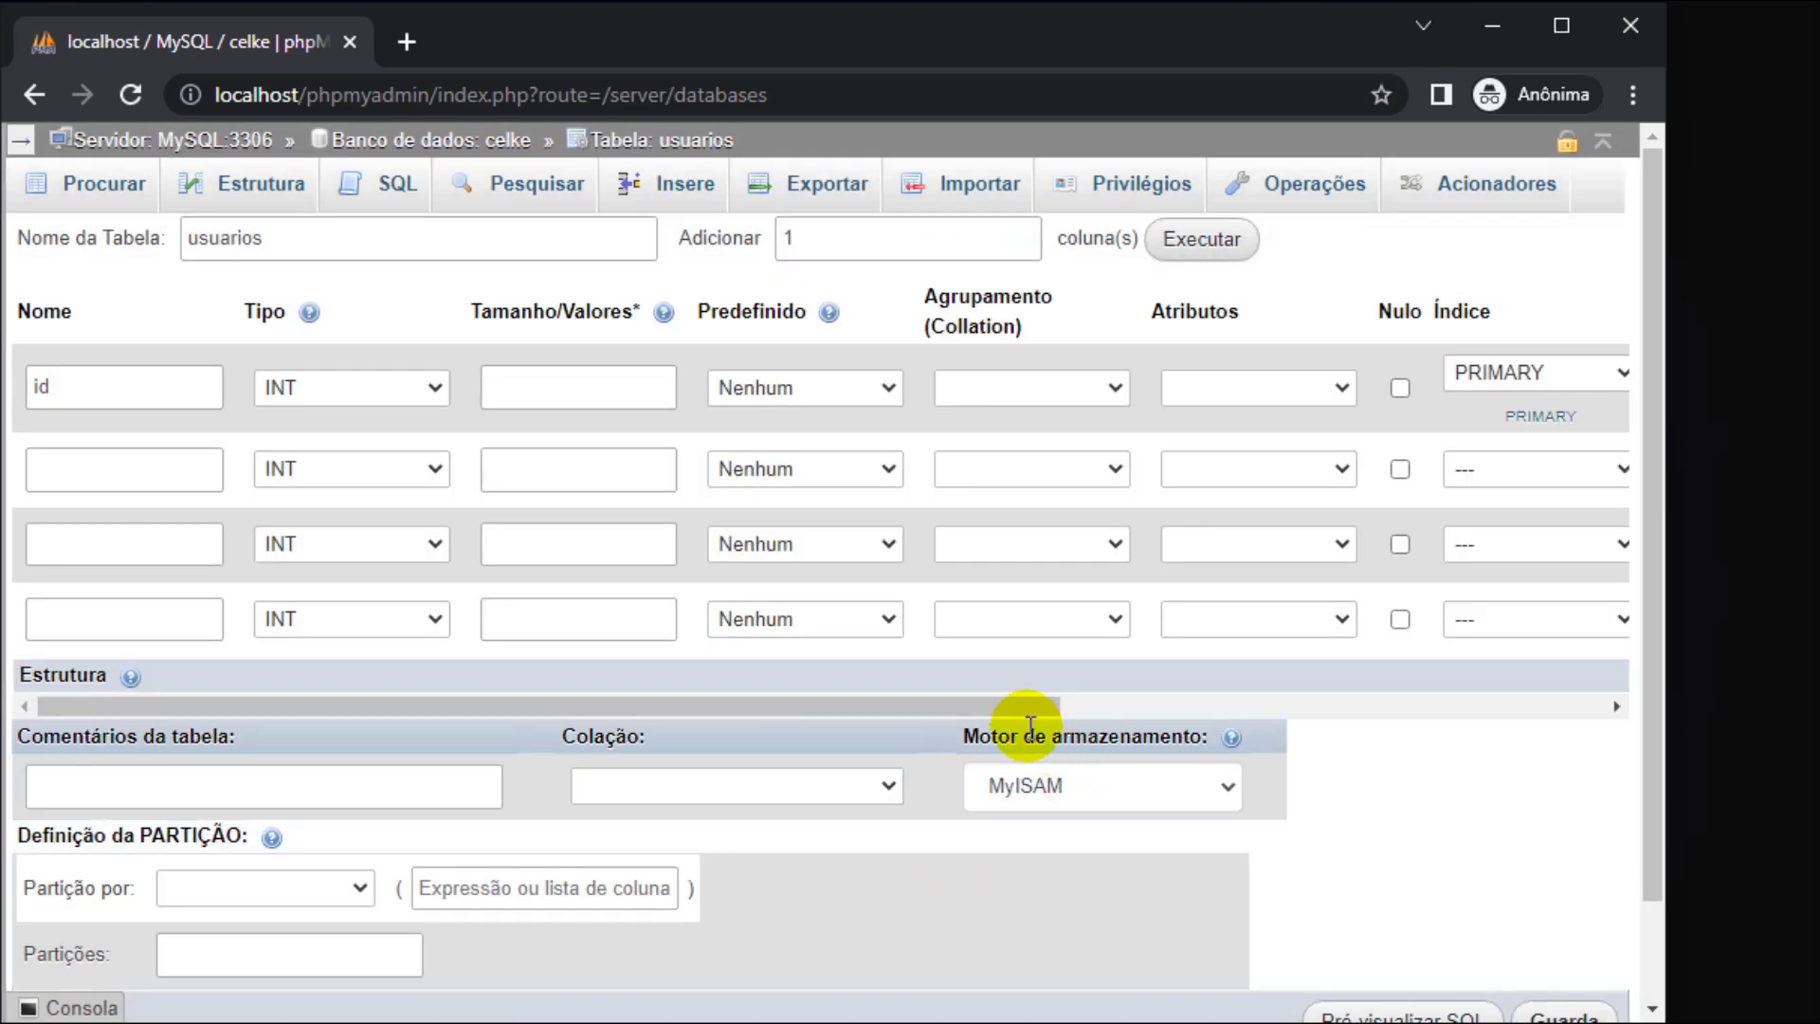
drag(1004, 709, 1277, 711)
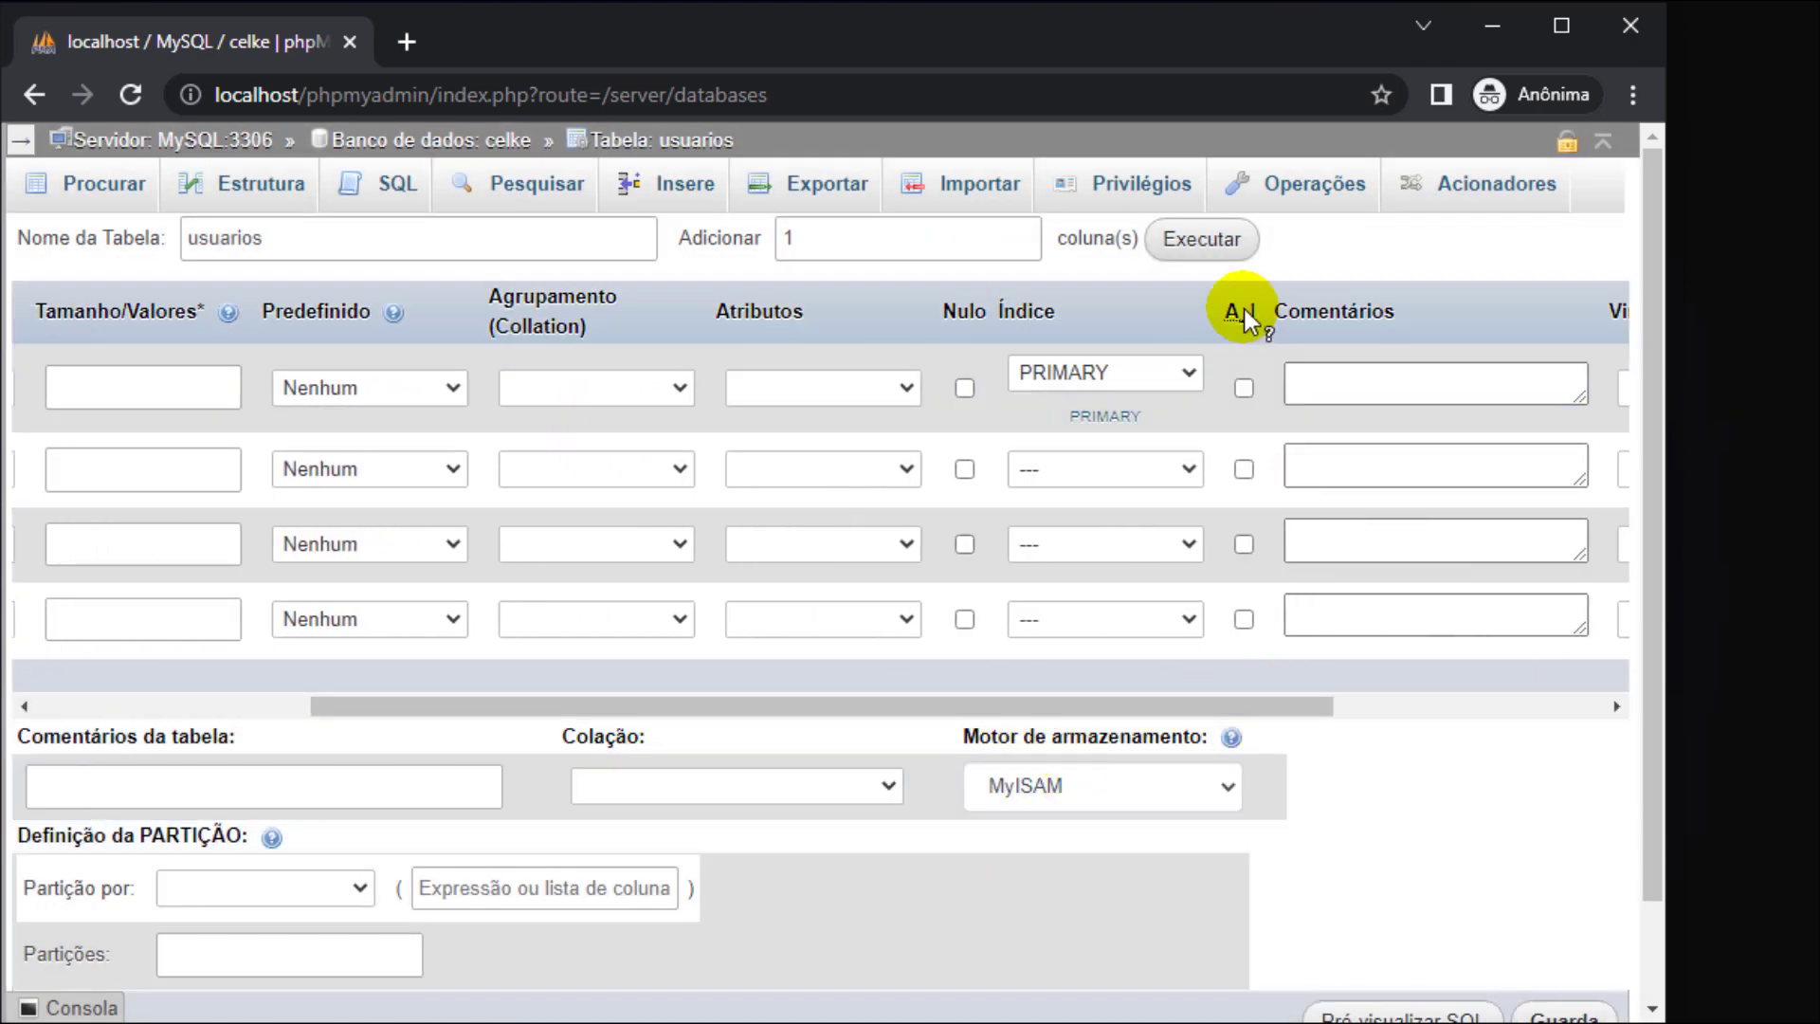
click(1242, 389)
drag(1195, 703, 785, 713)
click(18, 141)
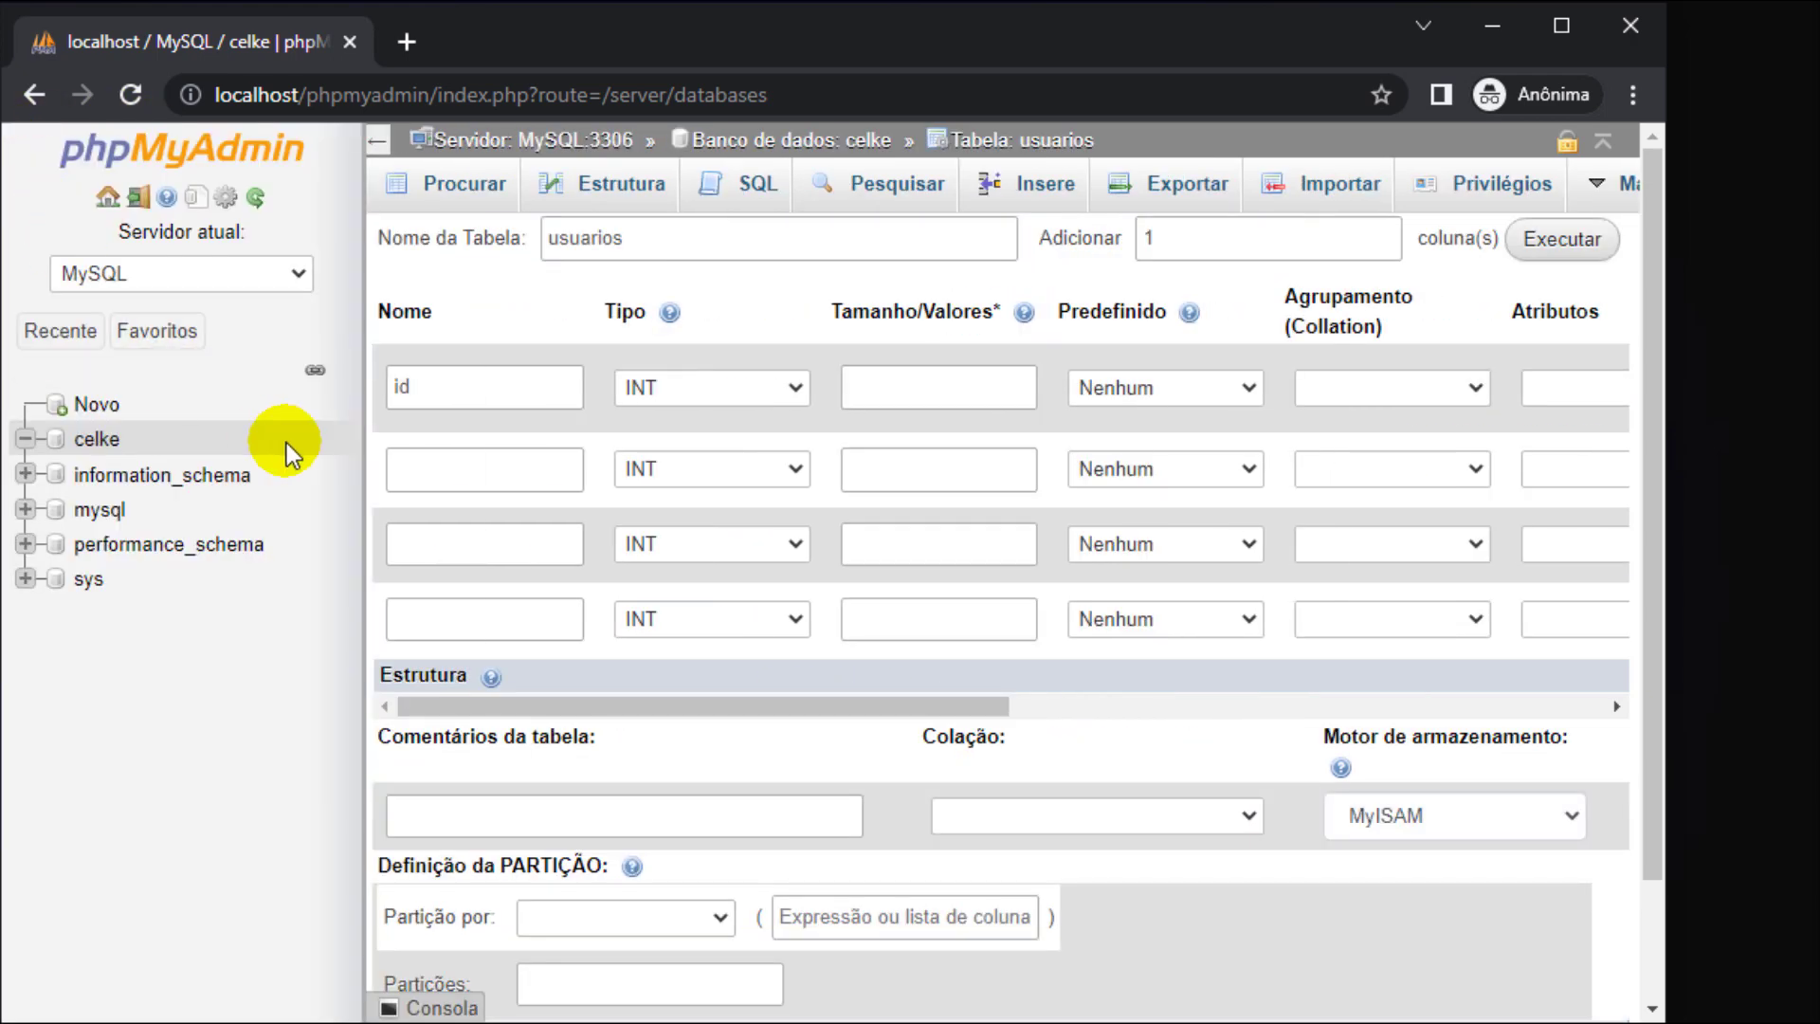
- Add nome and email columns, both as VARCHAR(220)
click(411, 464)
text(nome)
key(Tab)
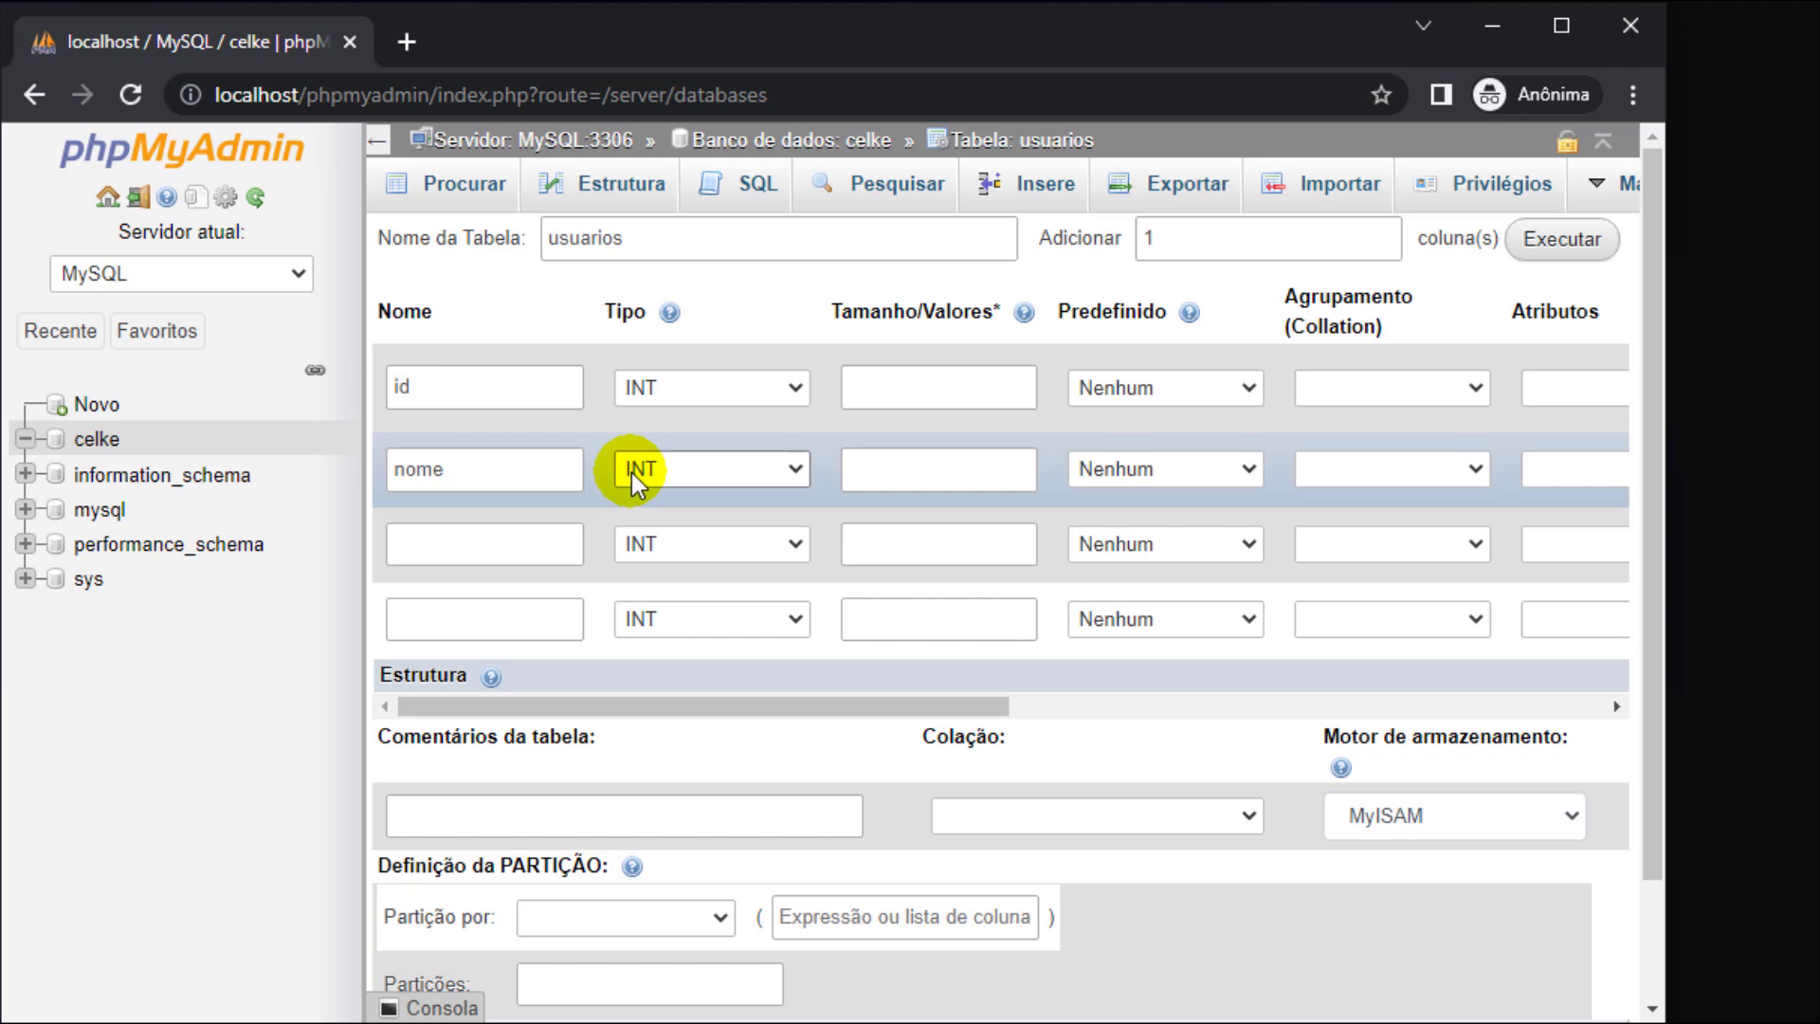
key(v)
click(912, 486)
text(220)
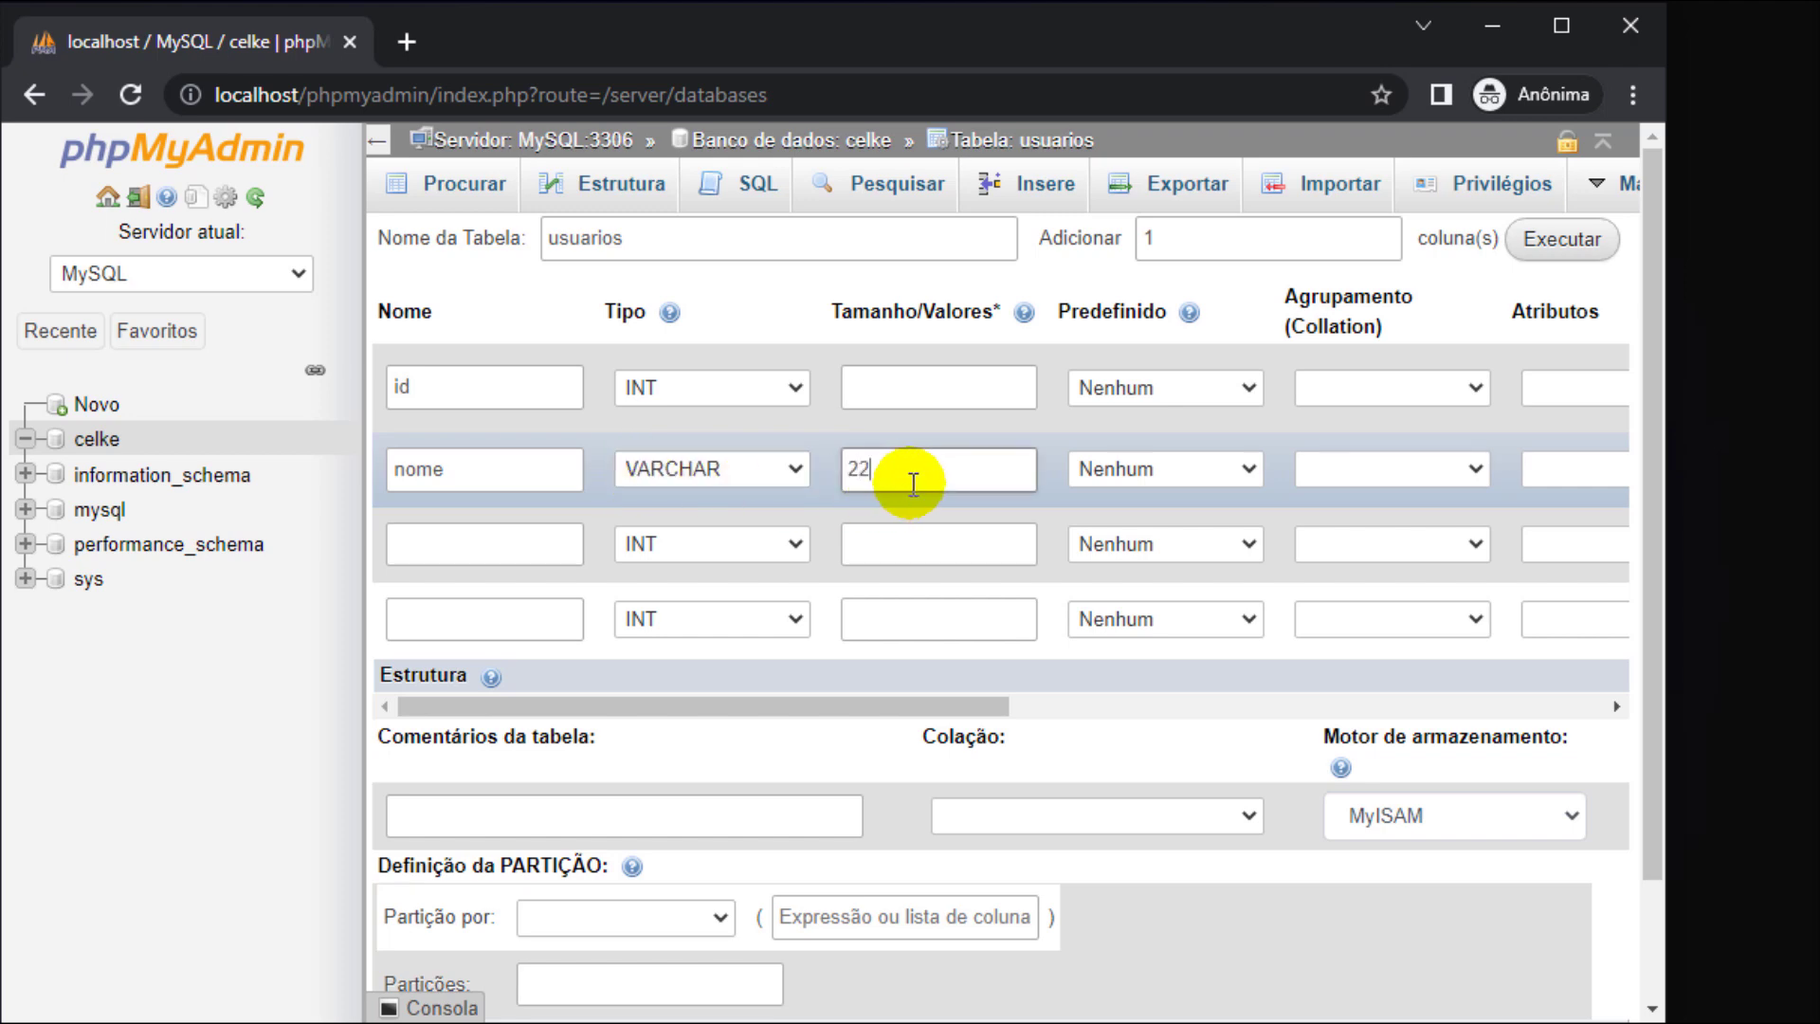
click(498, 547)
text(email)
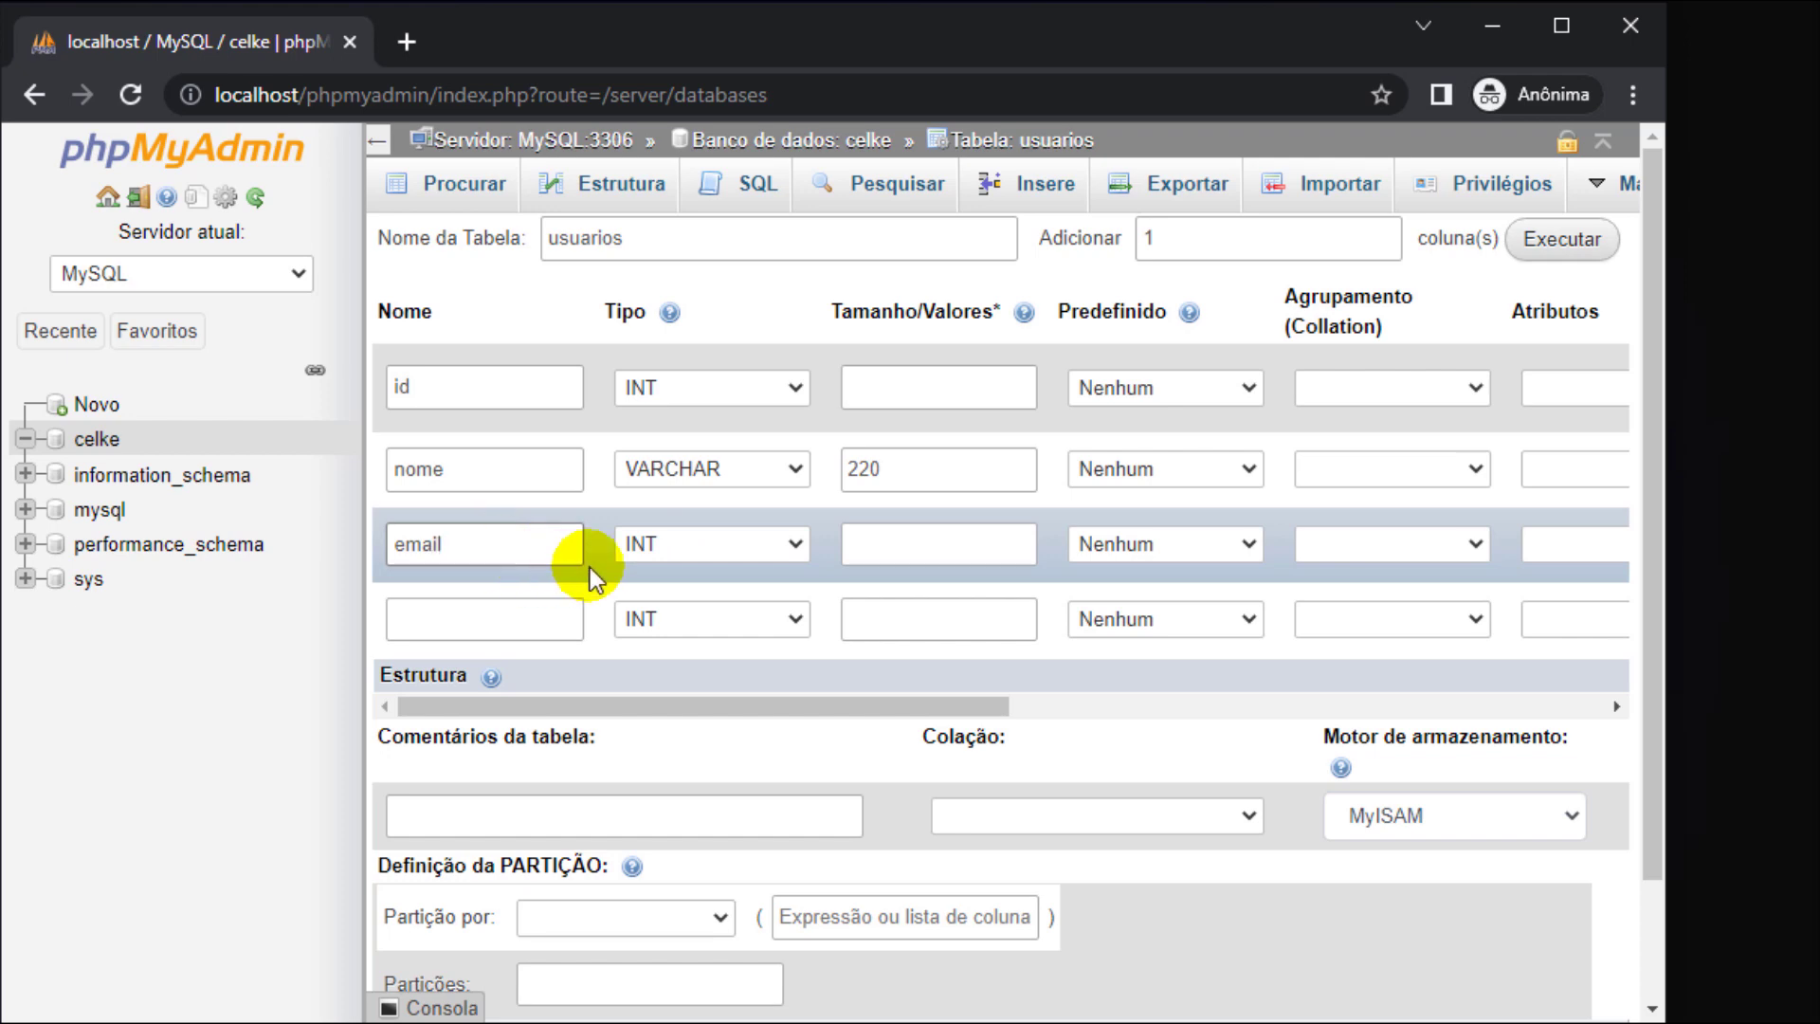
key(Tab)
key(v)
key(Tab)
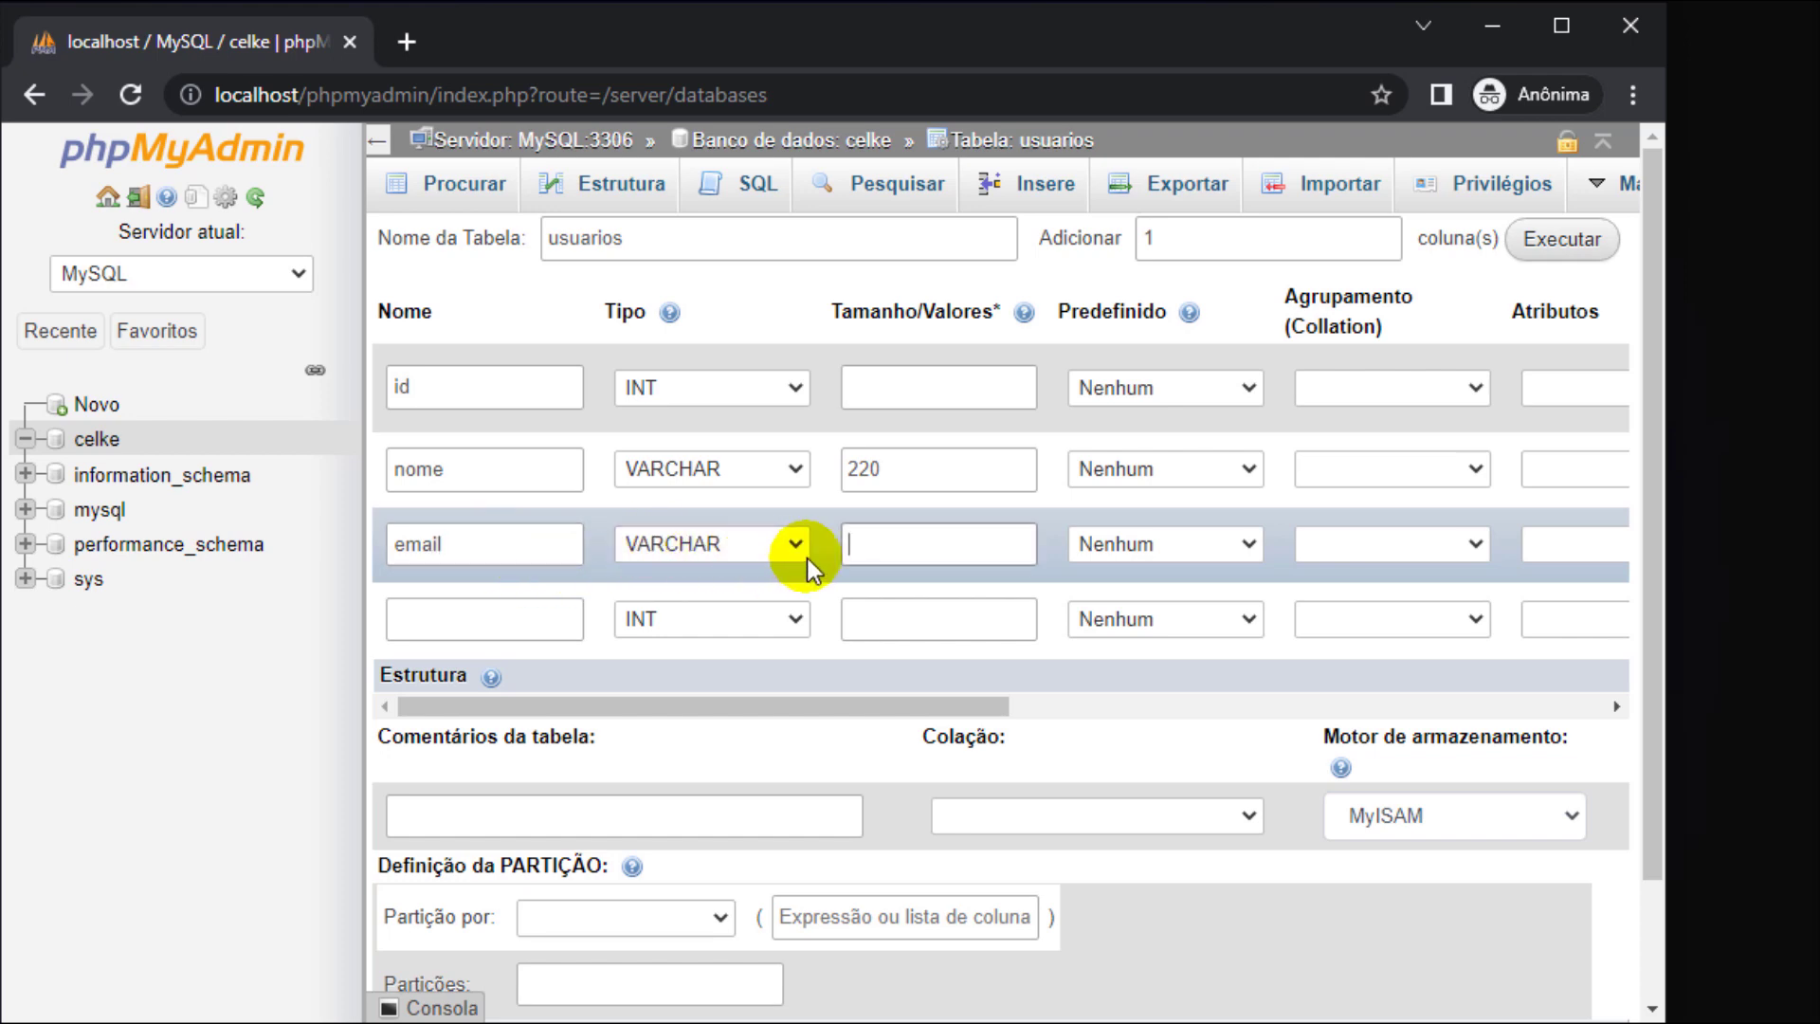
text(220)
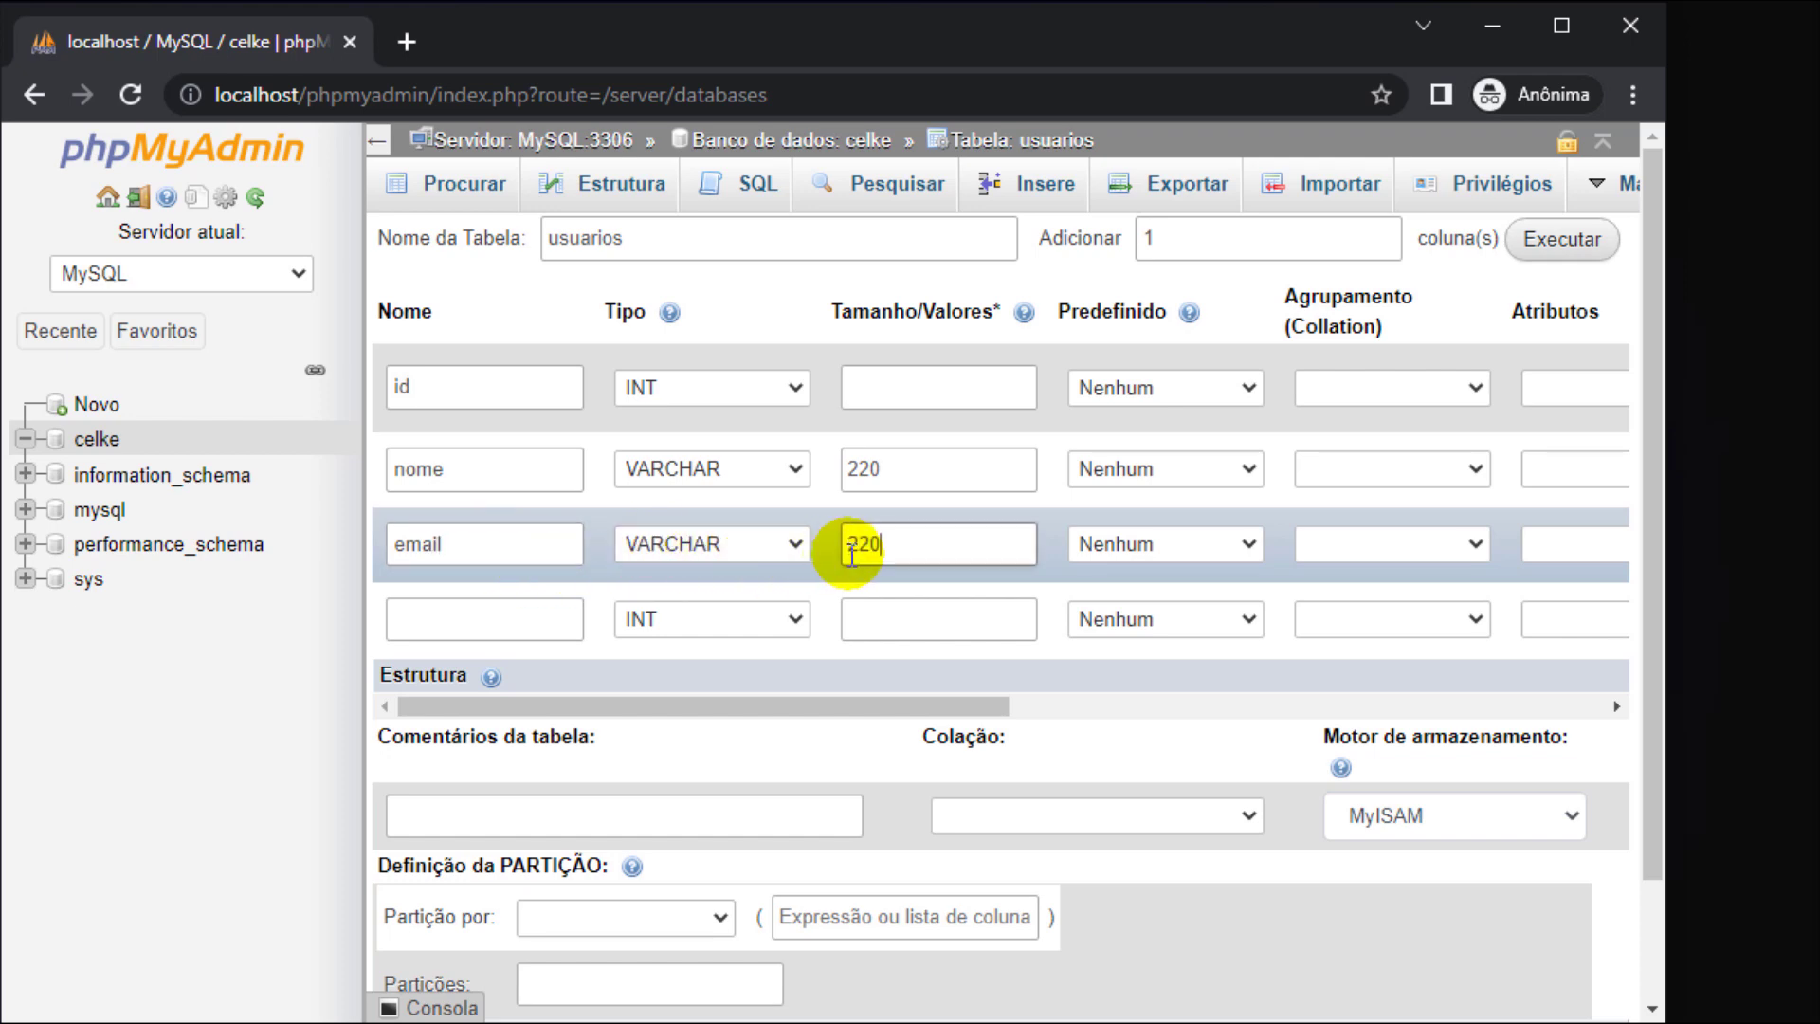
- Switch the storage engine to InnoDB and save the usuarios table
click(1464, 816)
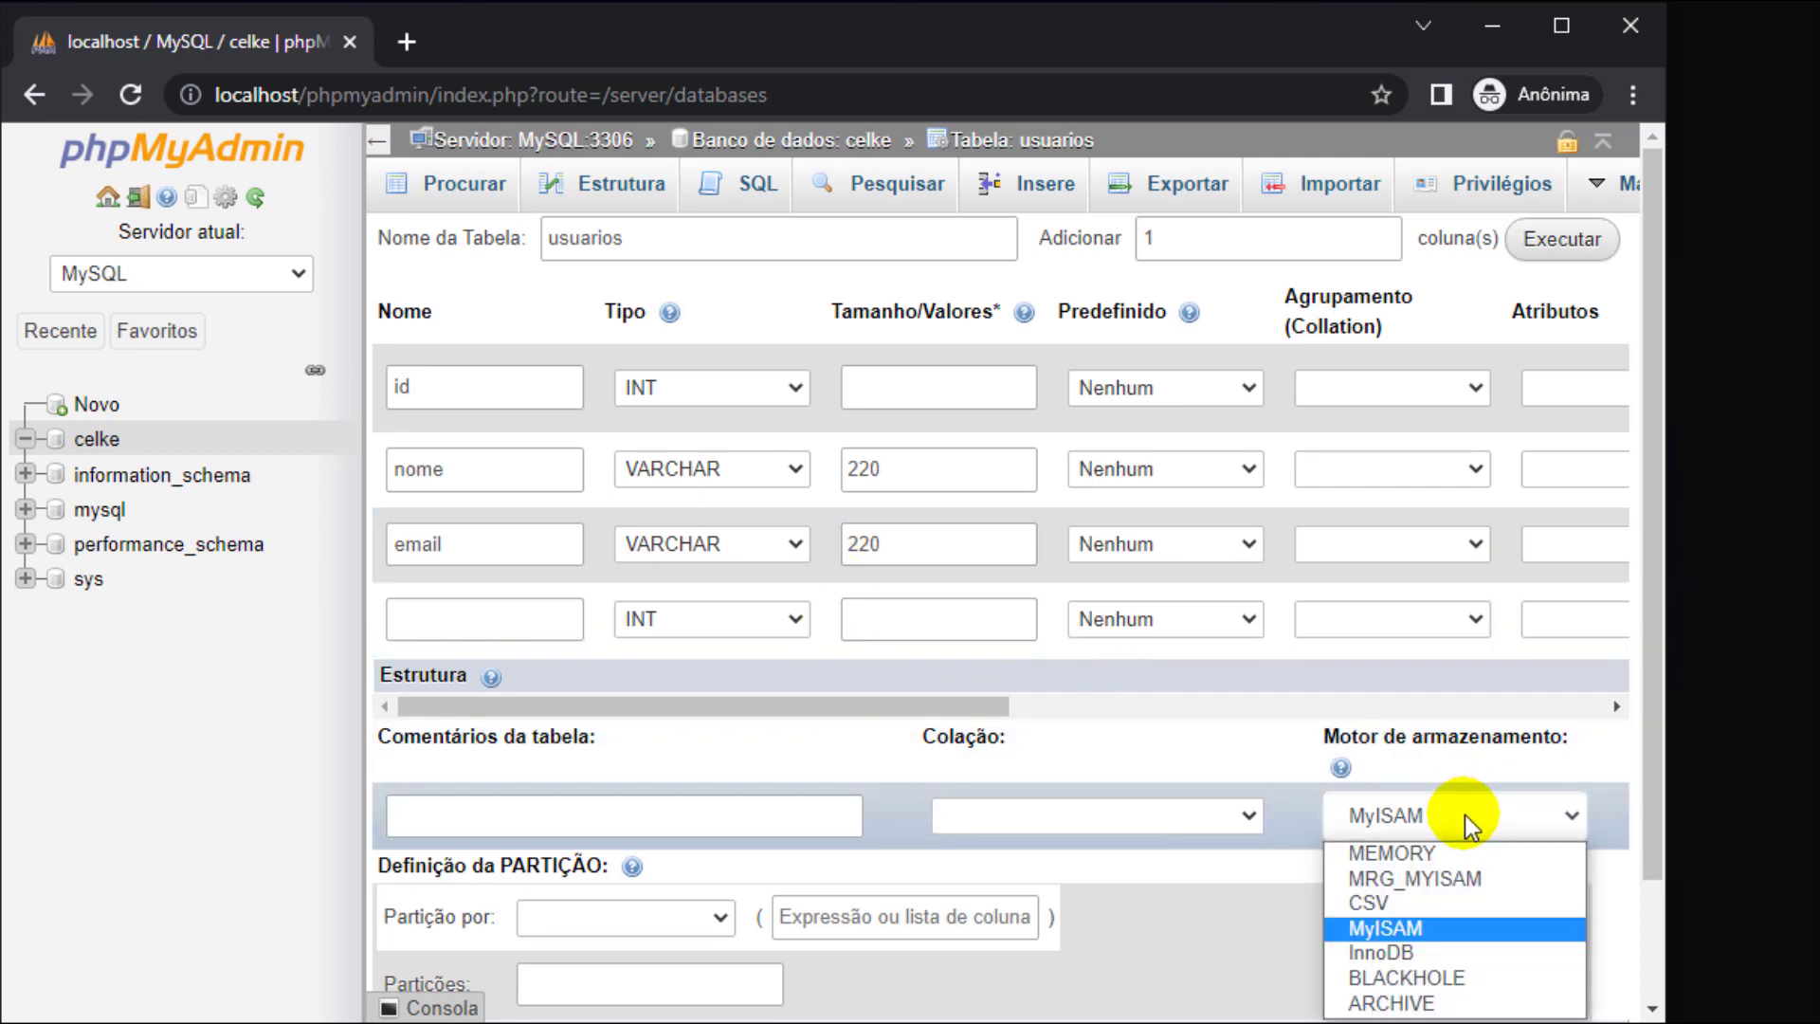
click(1419, 954)
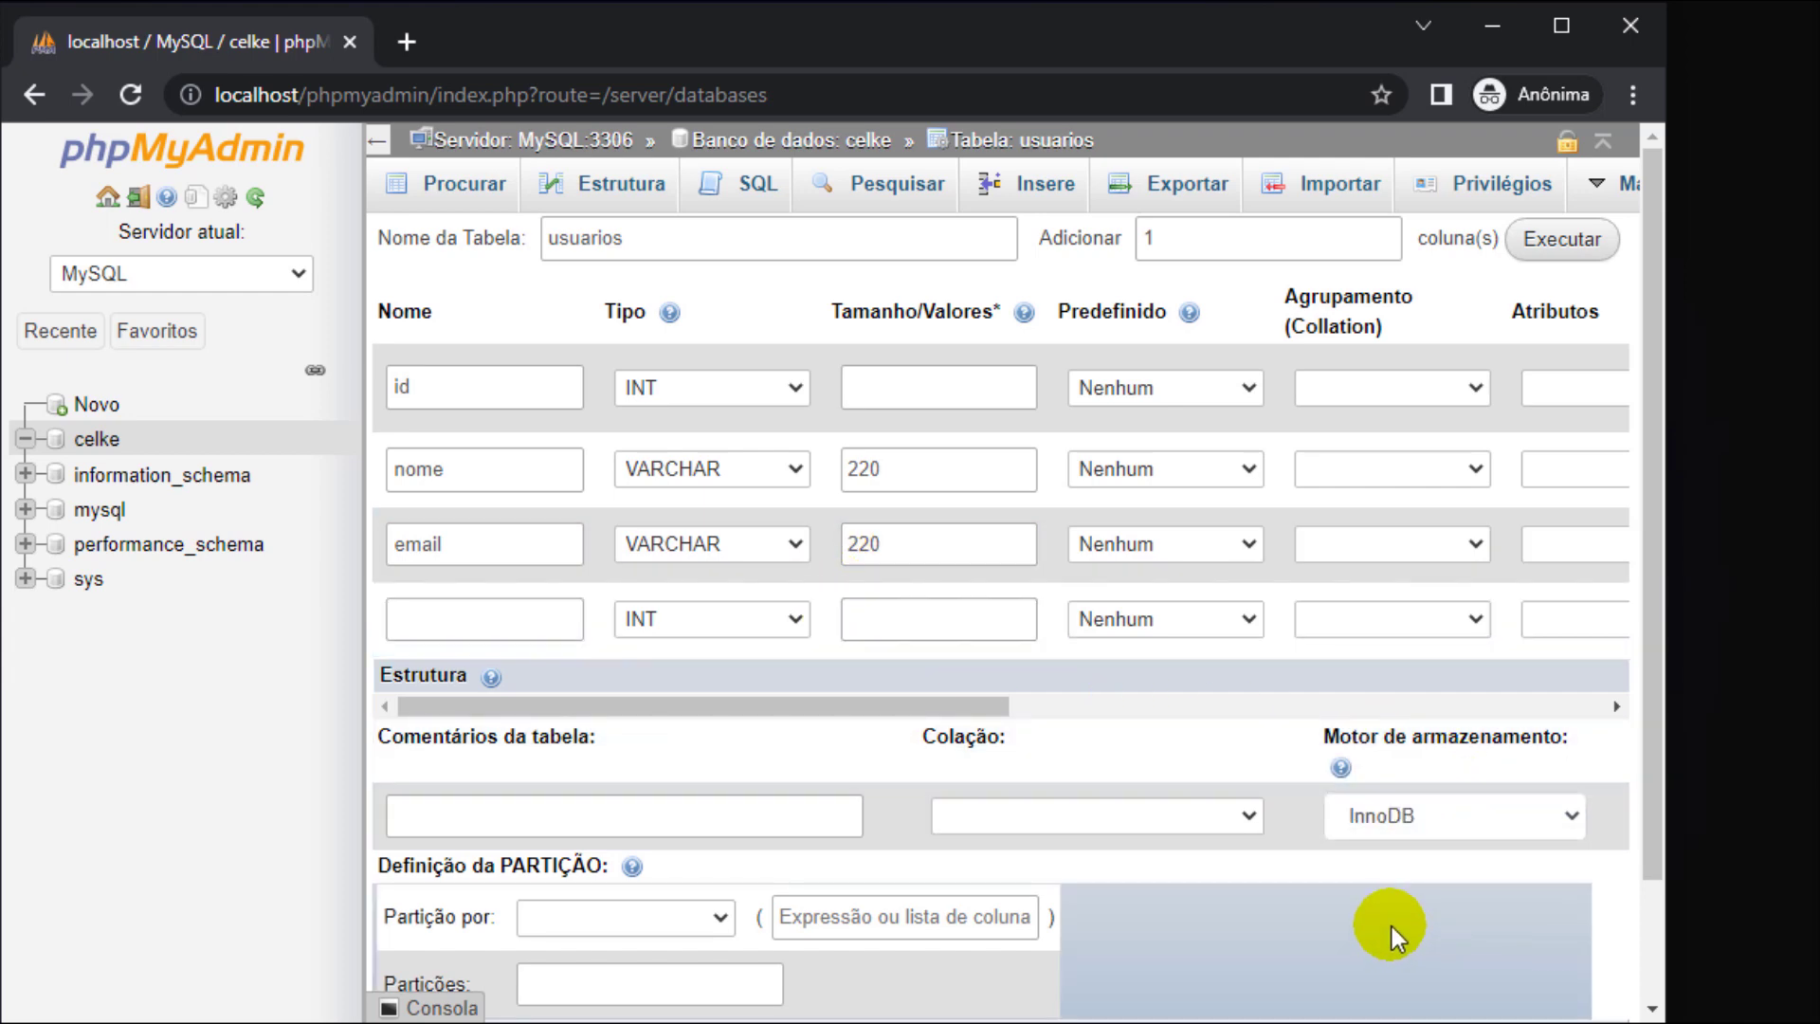
click(976, 633)
scroll(974, 637, down, 2)
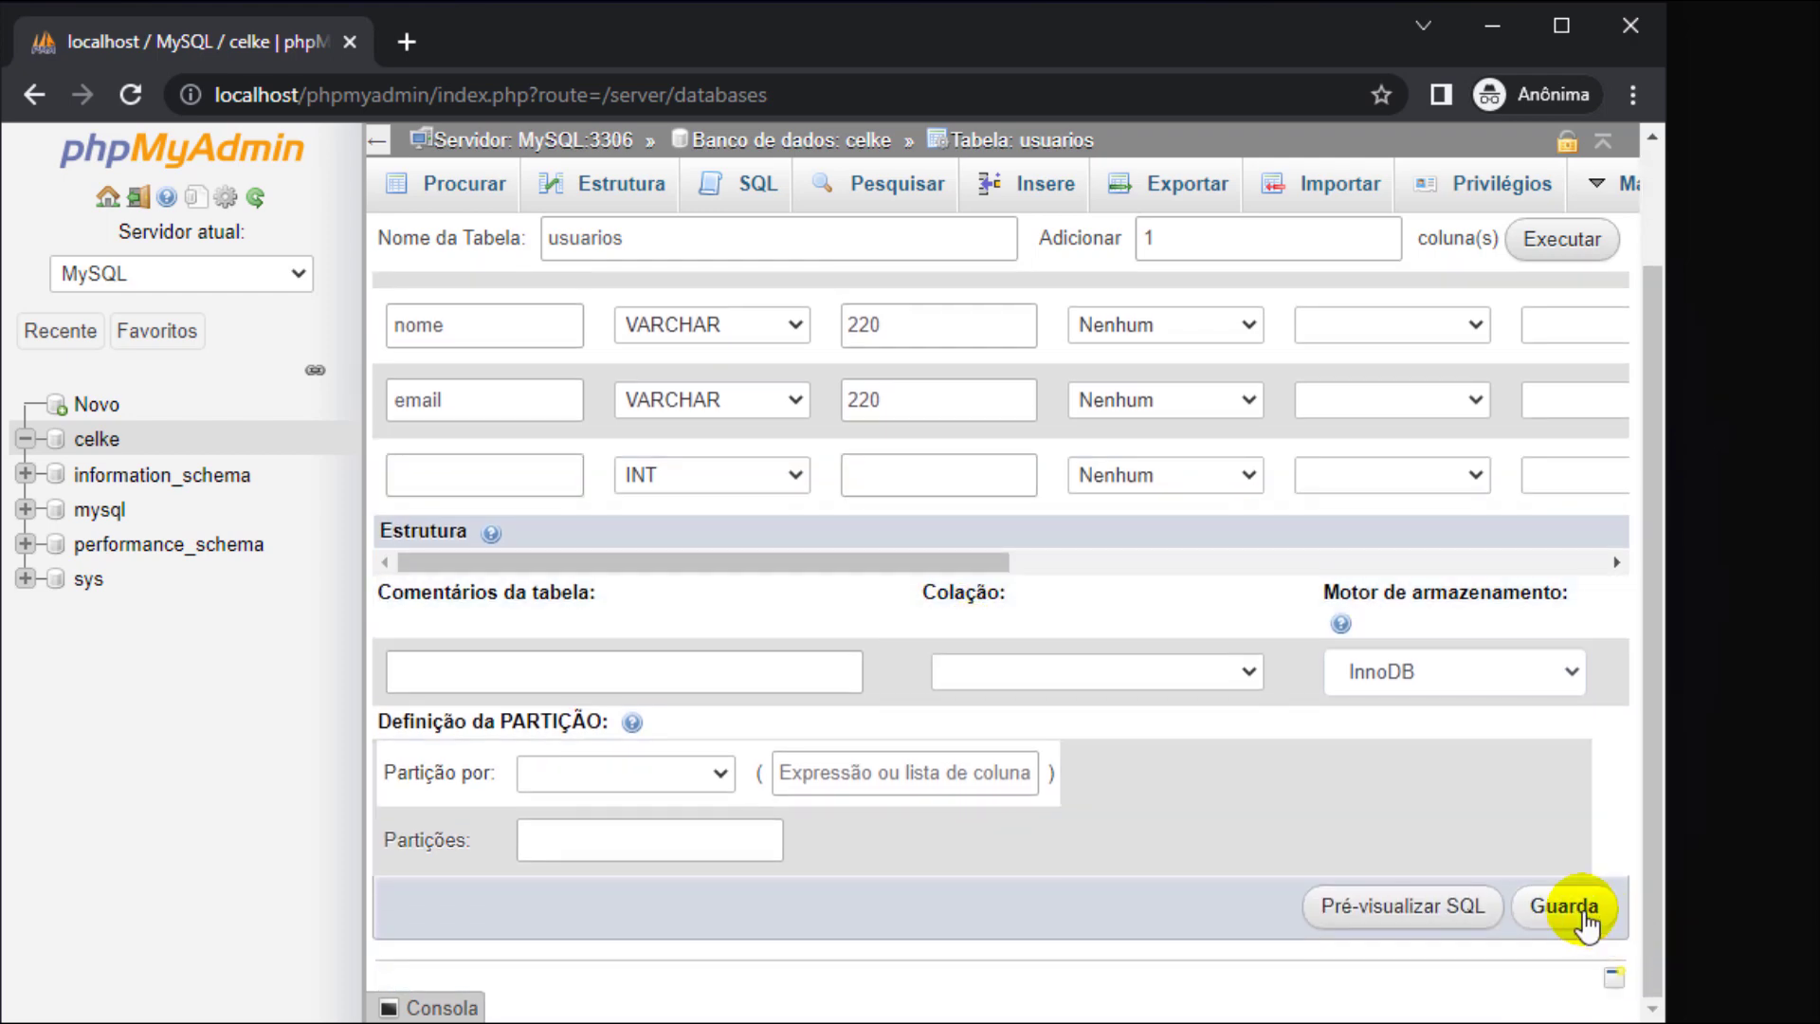
click(1575, 912)
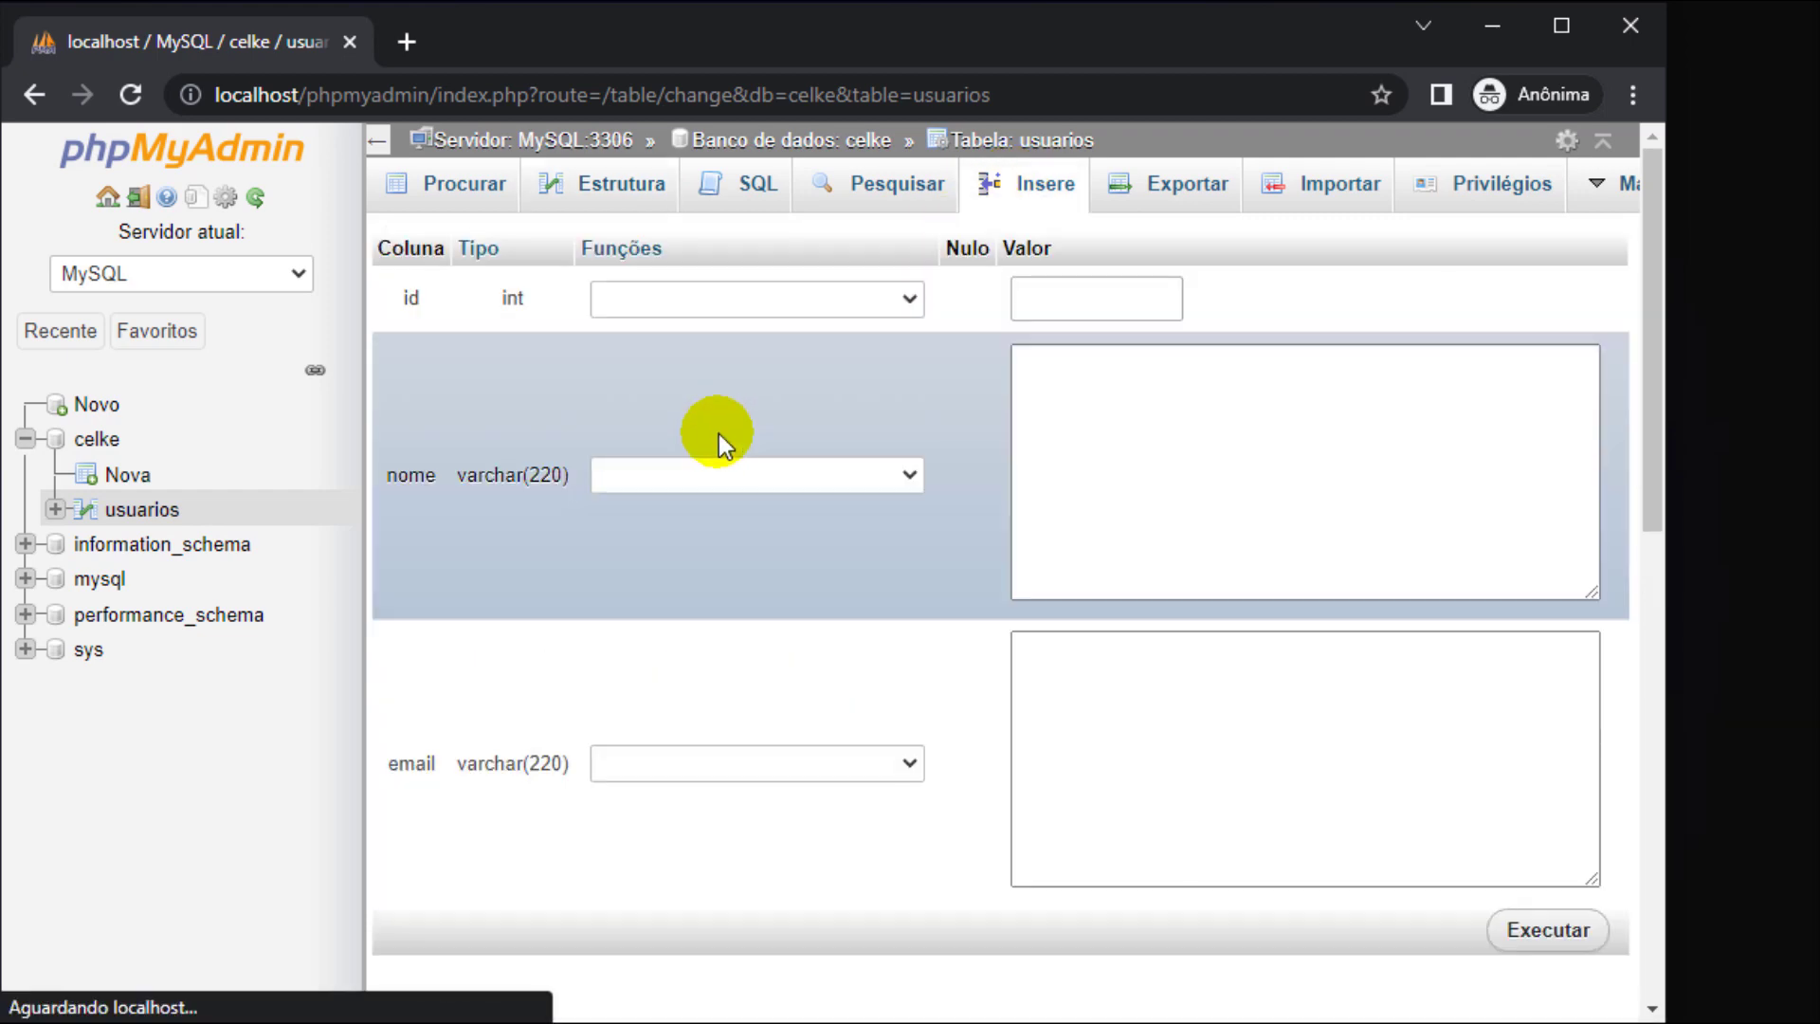
- Enter the first two users' names and e-mail addresses in the Insere form
click(1135, 459)
text(Cesar)
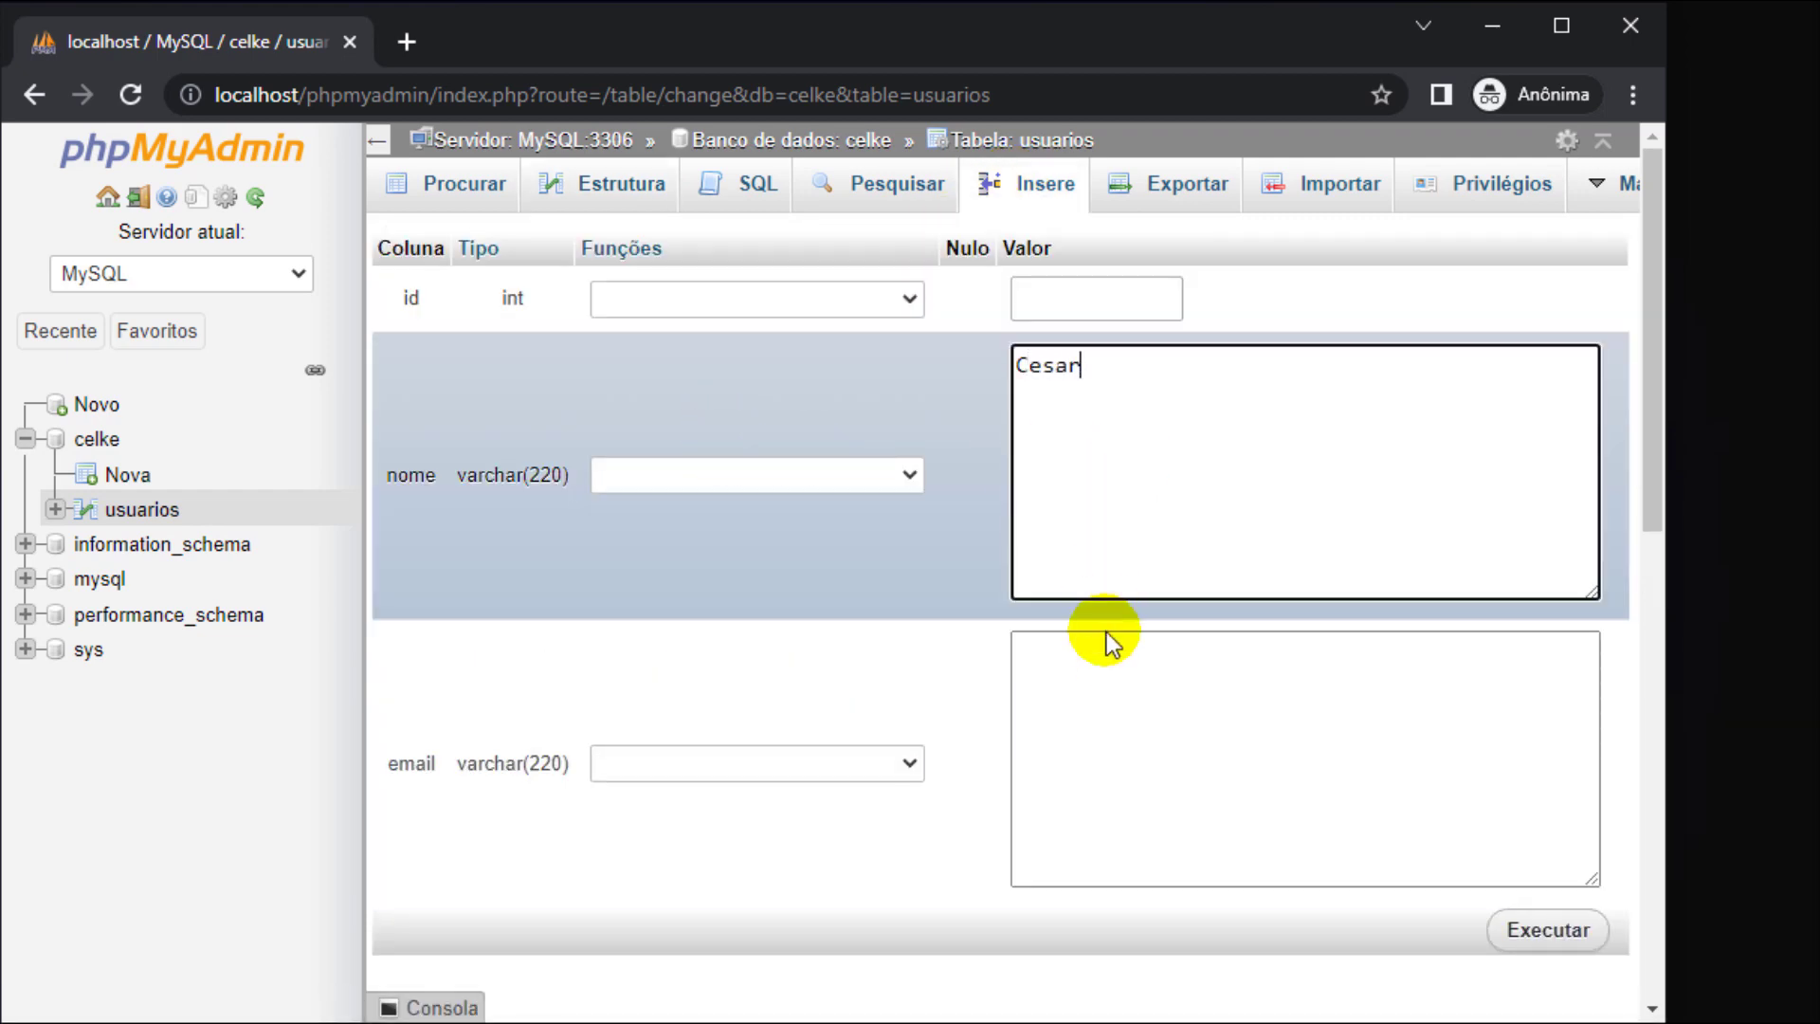
click(1107, 686)
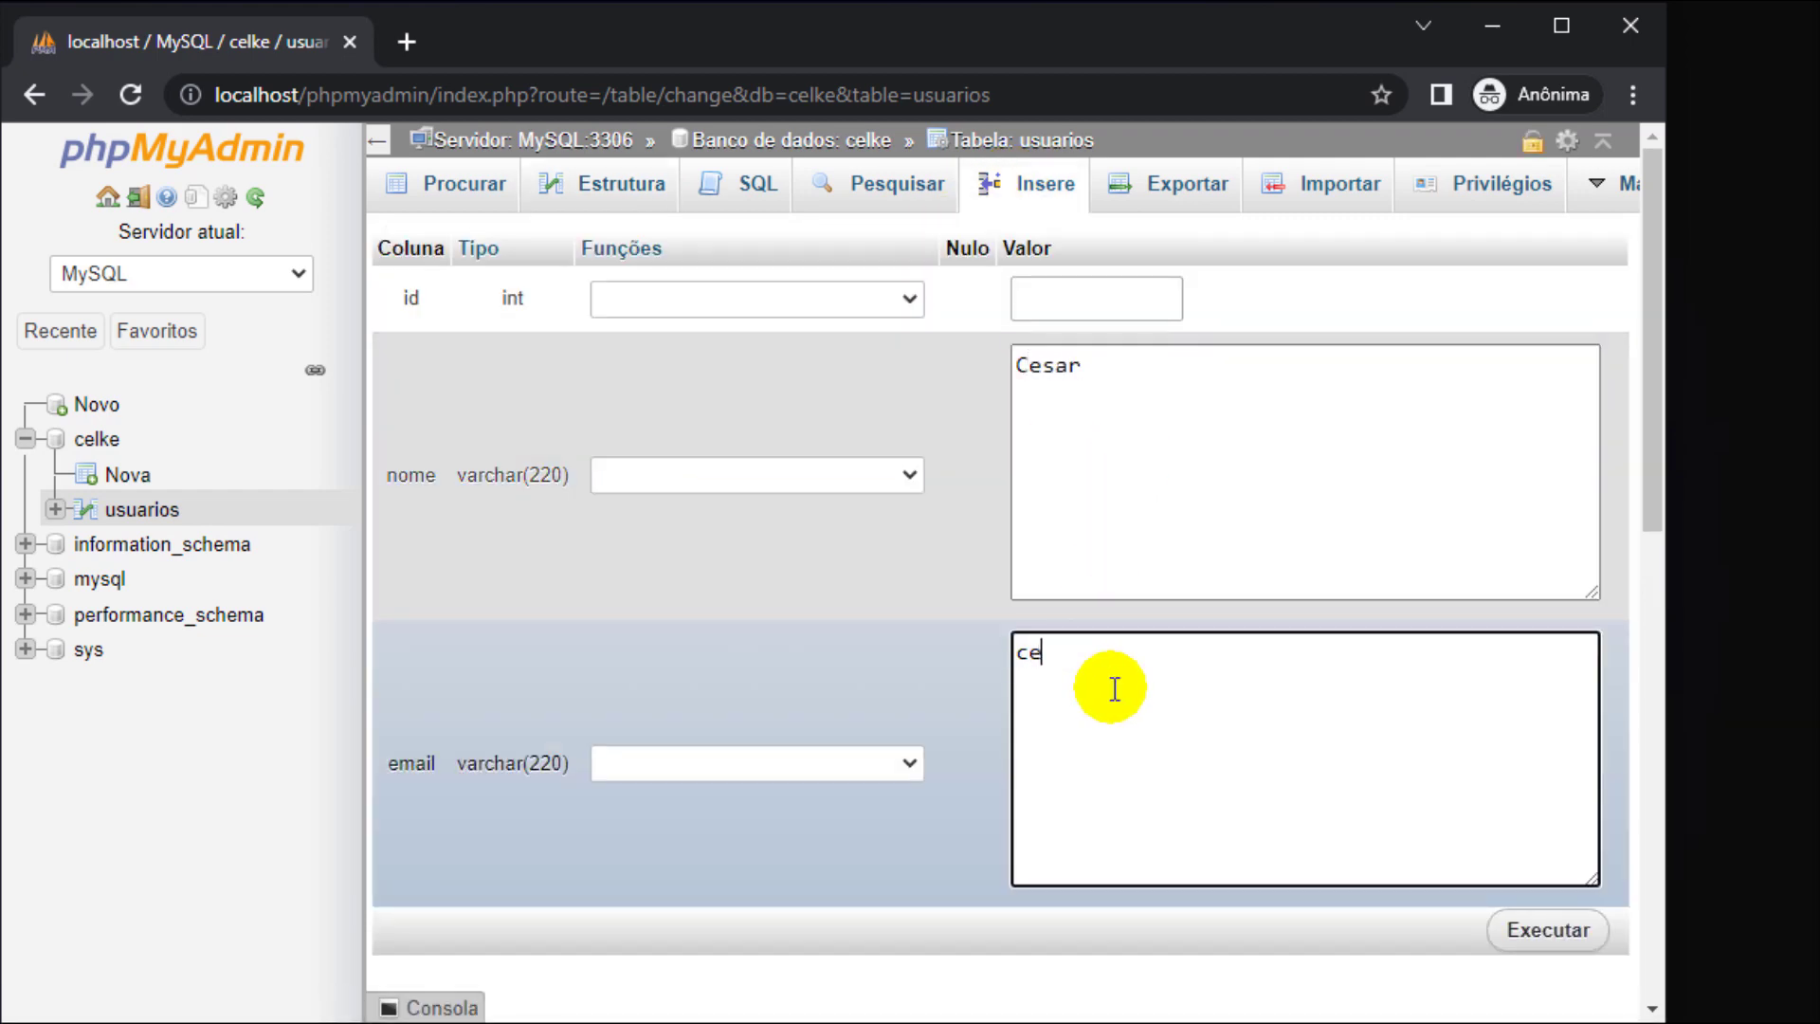
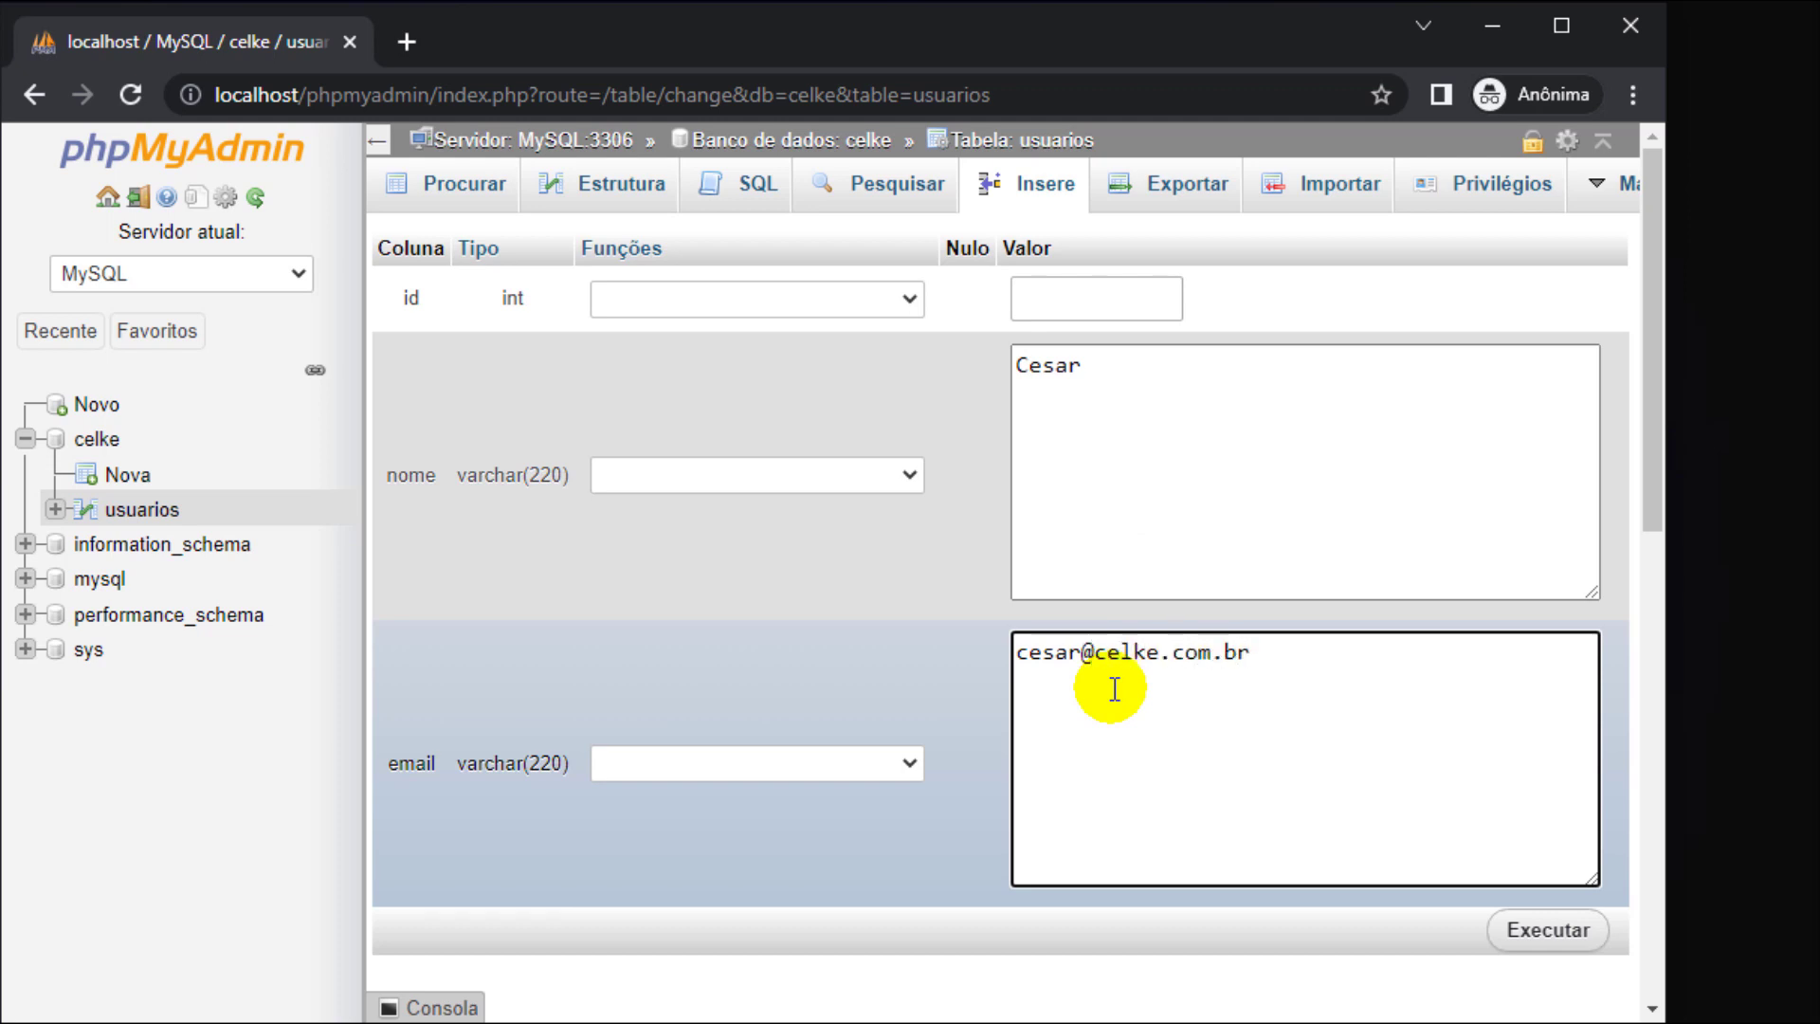
click(1081, 652)
key(shift+End)
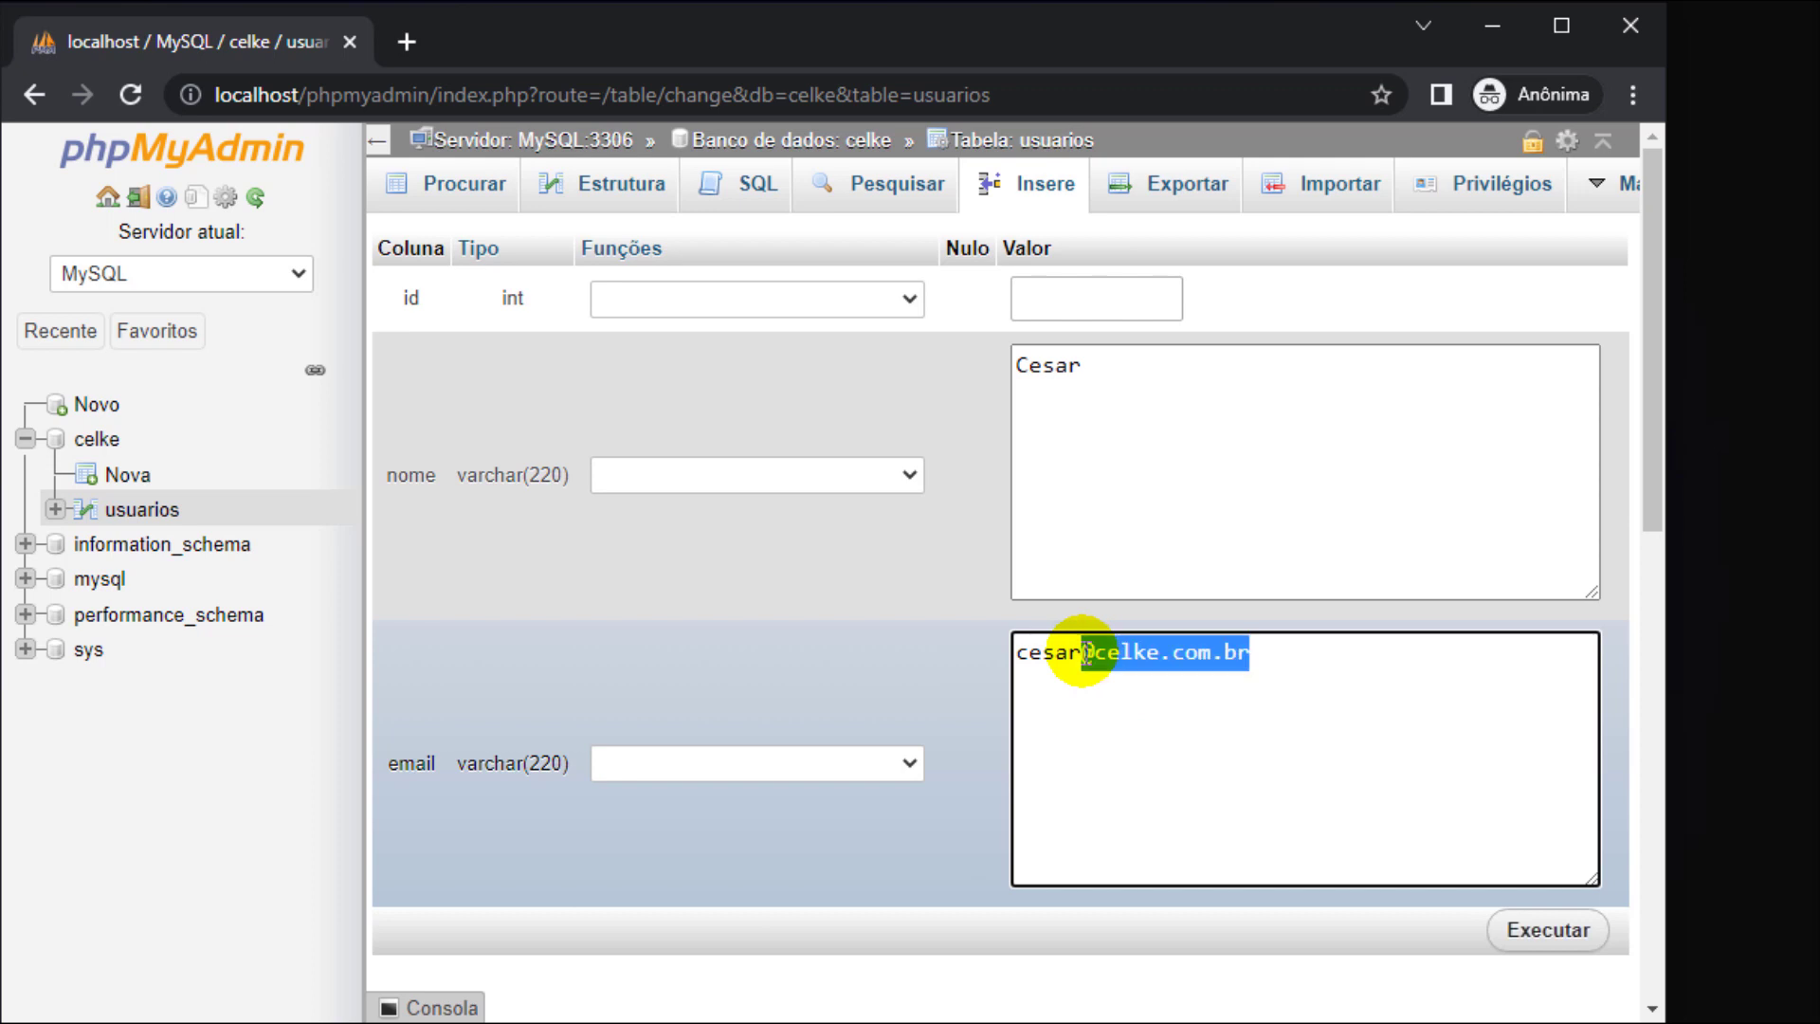
scroll(987, 670, down, 6)
click(1047, 700)
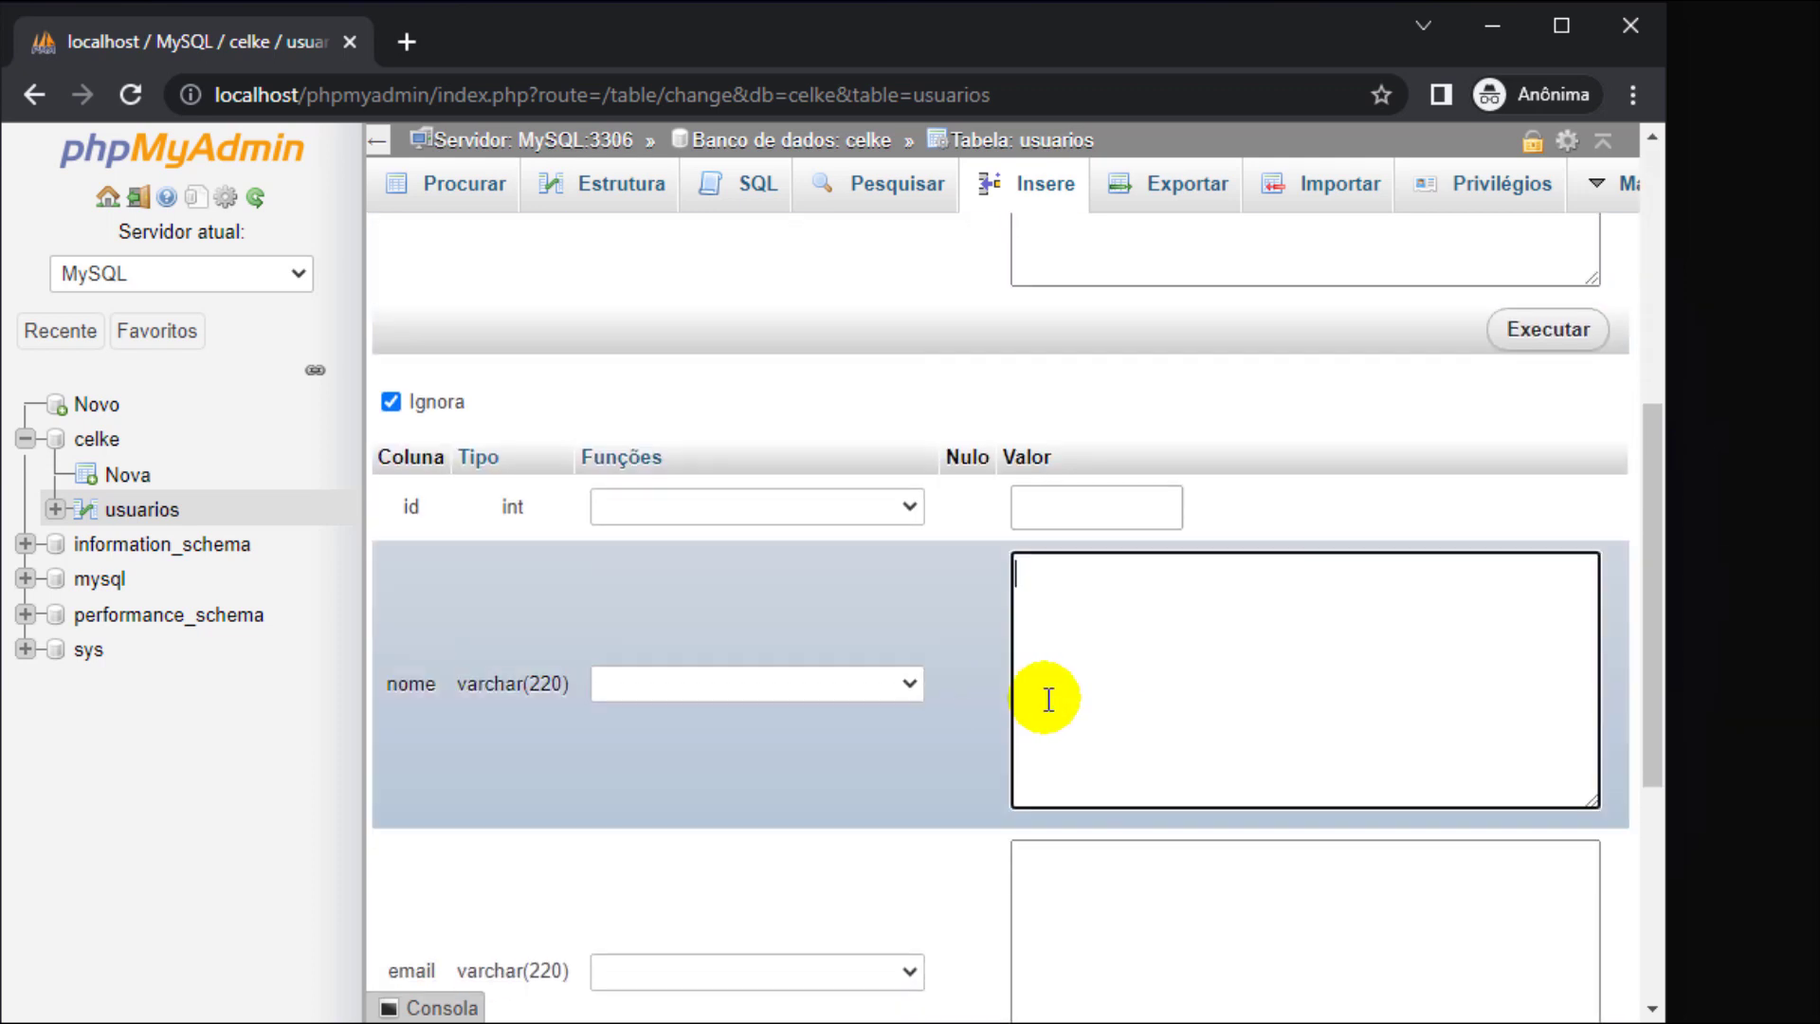
text(Kelly)
click(1126, 897)
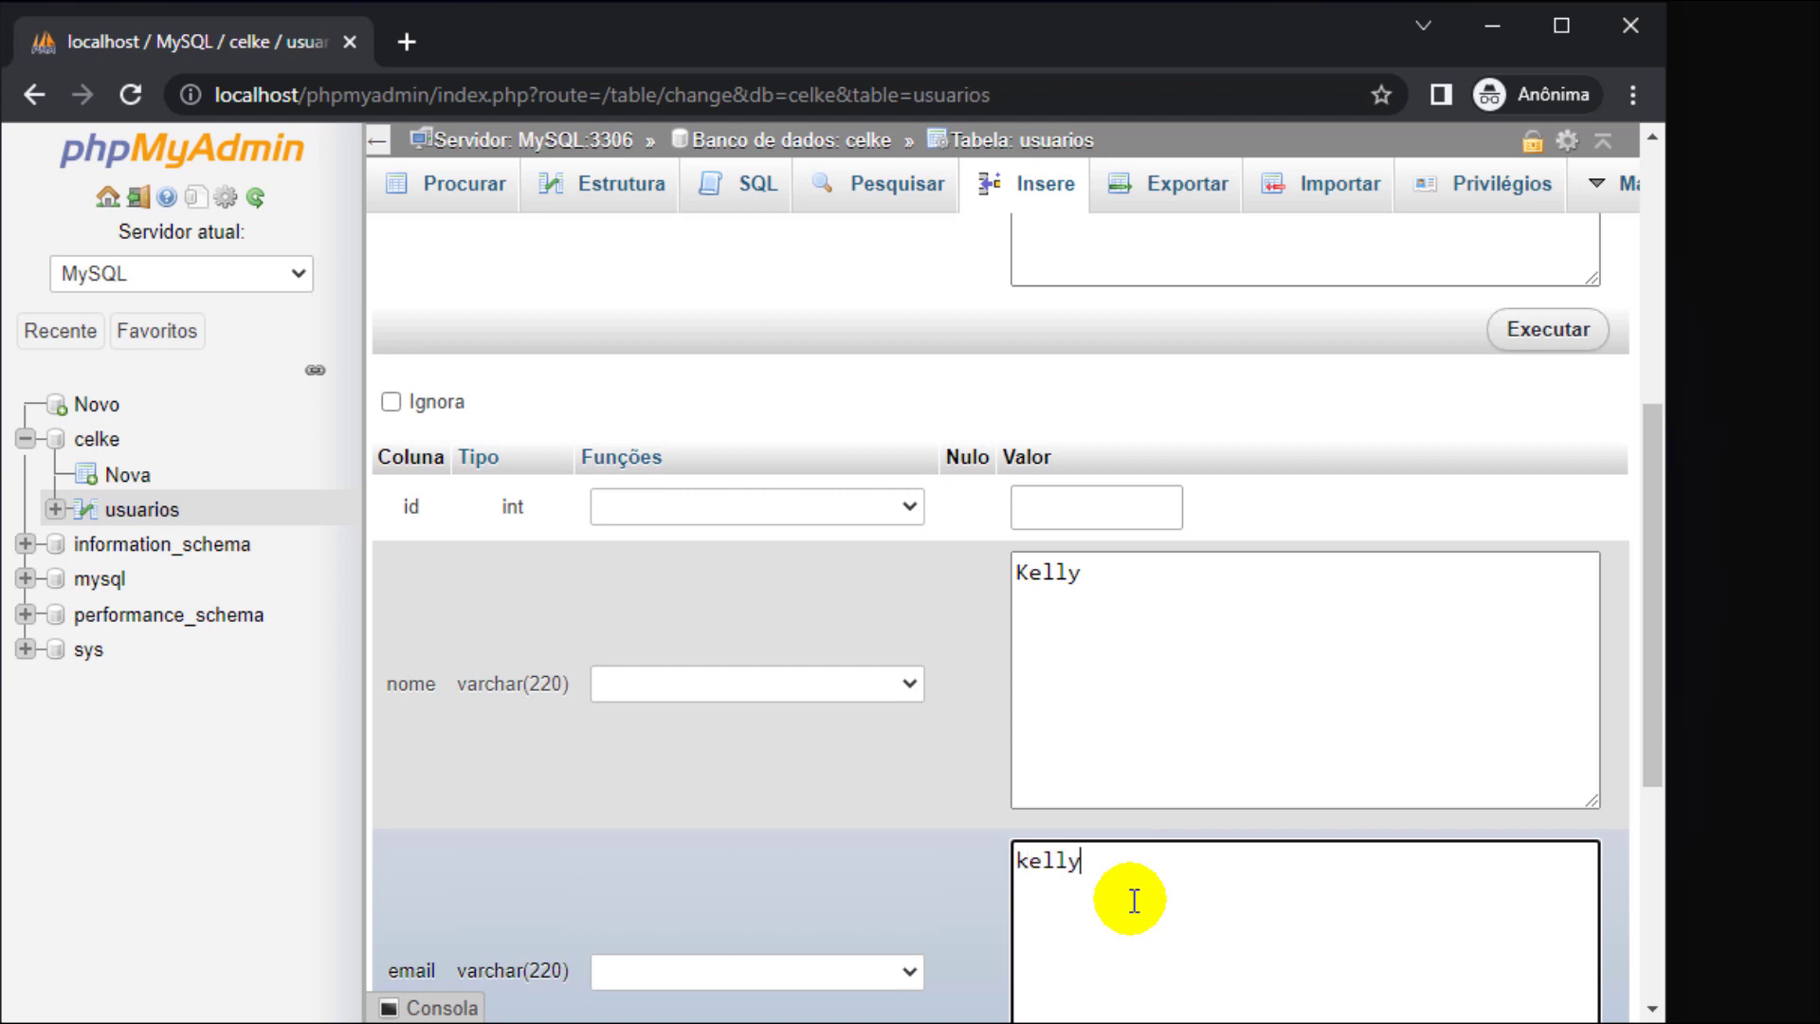
scroll(1048, 825, down, 5)
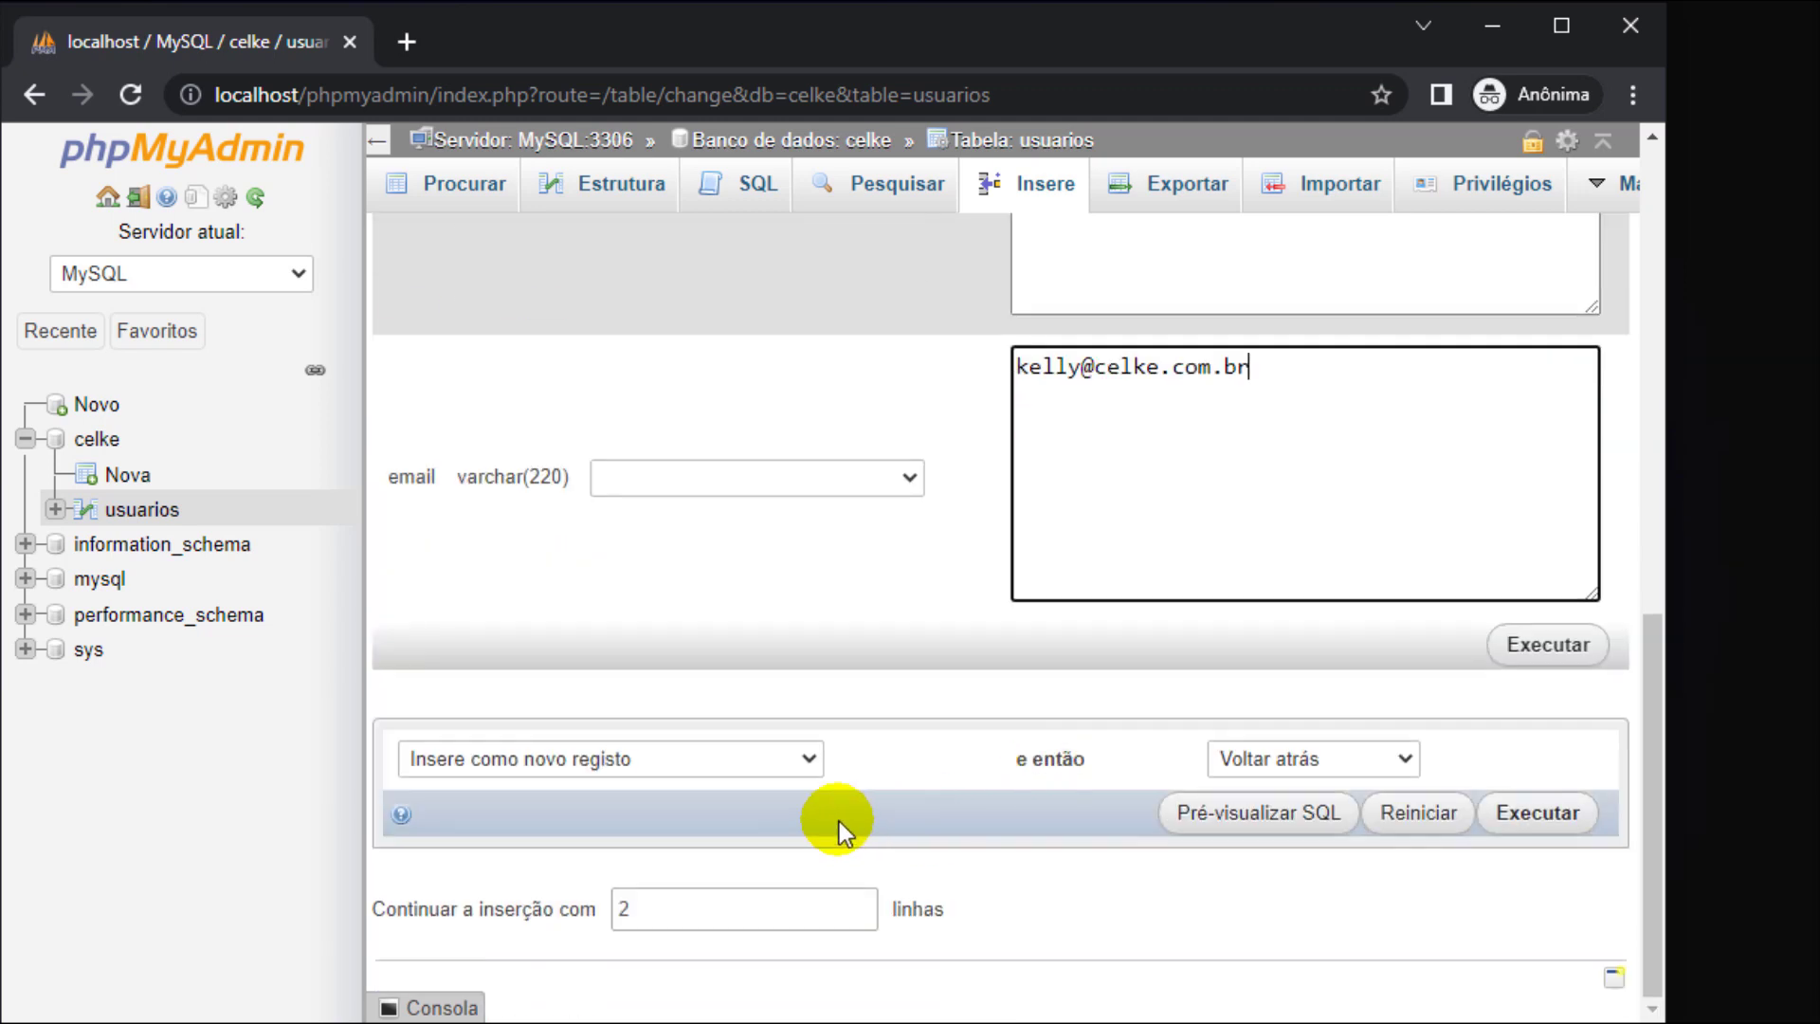
- Raise the insert row count to 4 and enter the third user's name and e-mail
click(626, 909)
key(BackSpace)
text(4)
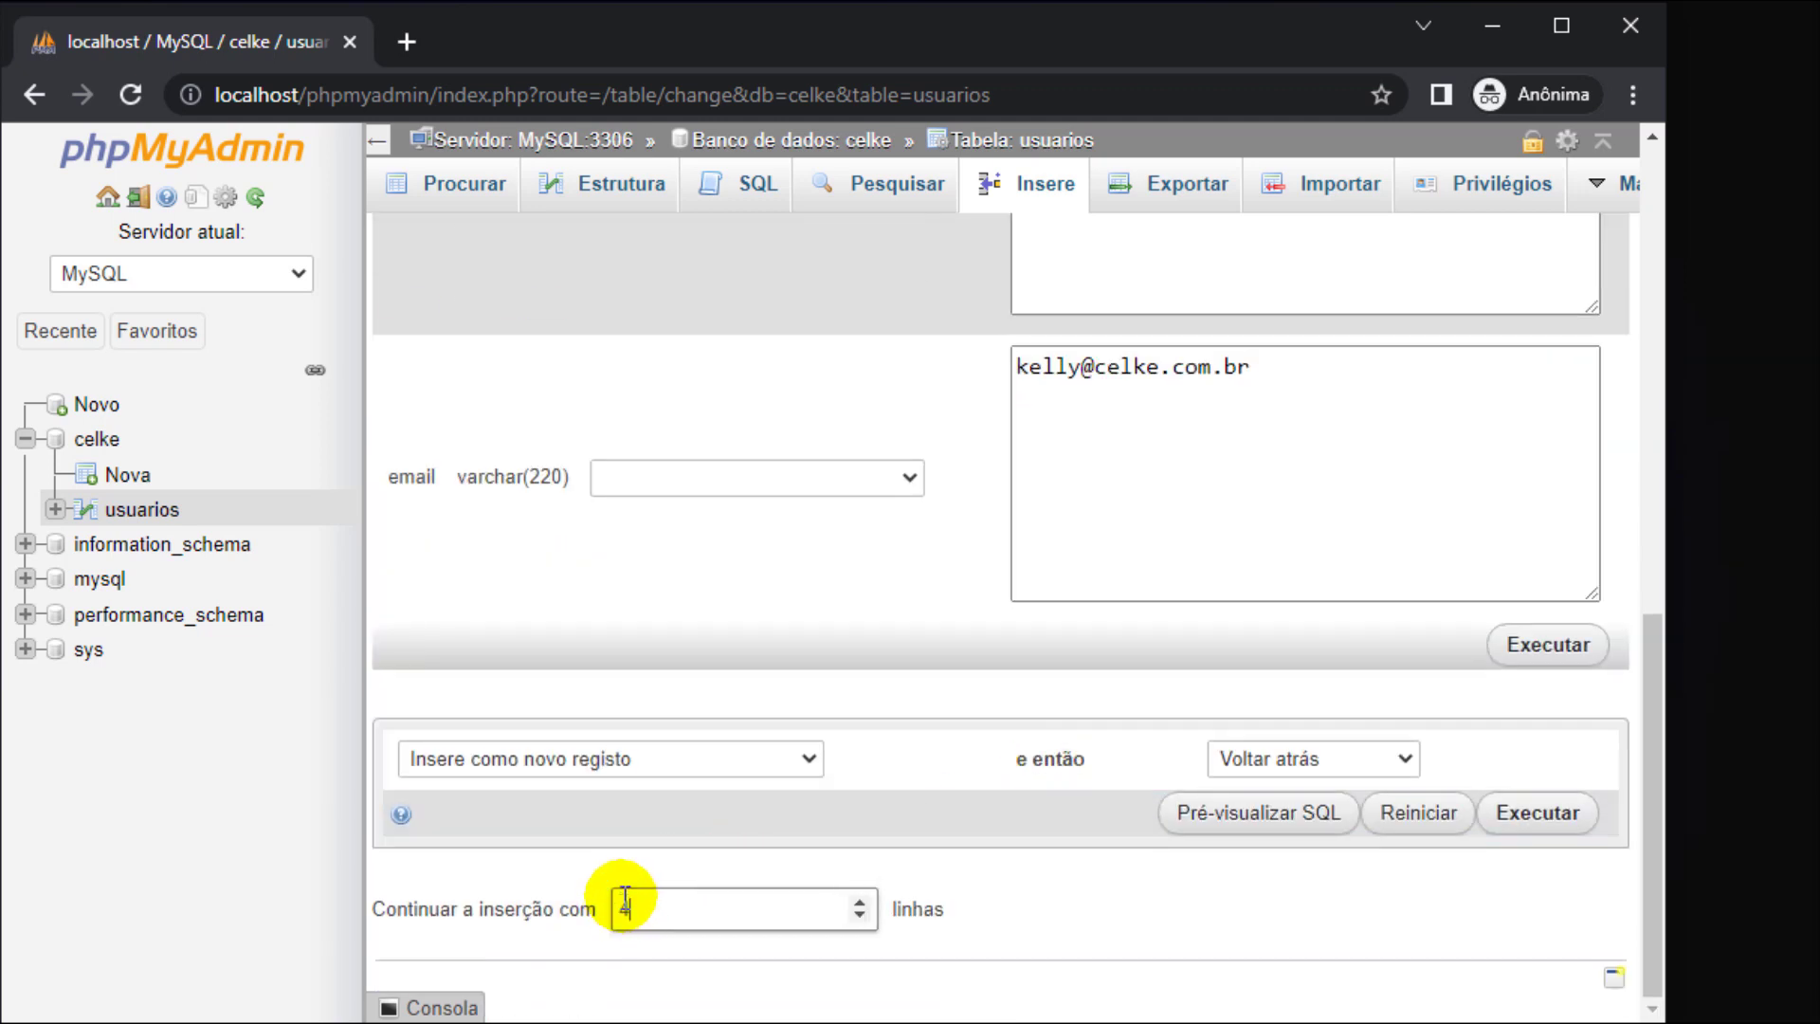
click(1111, 935)
scroll(1123, 776, down, 5)
click(1121, 635)
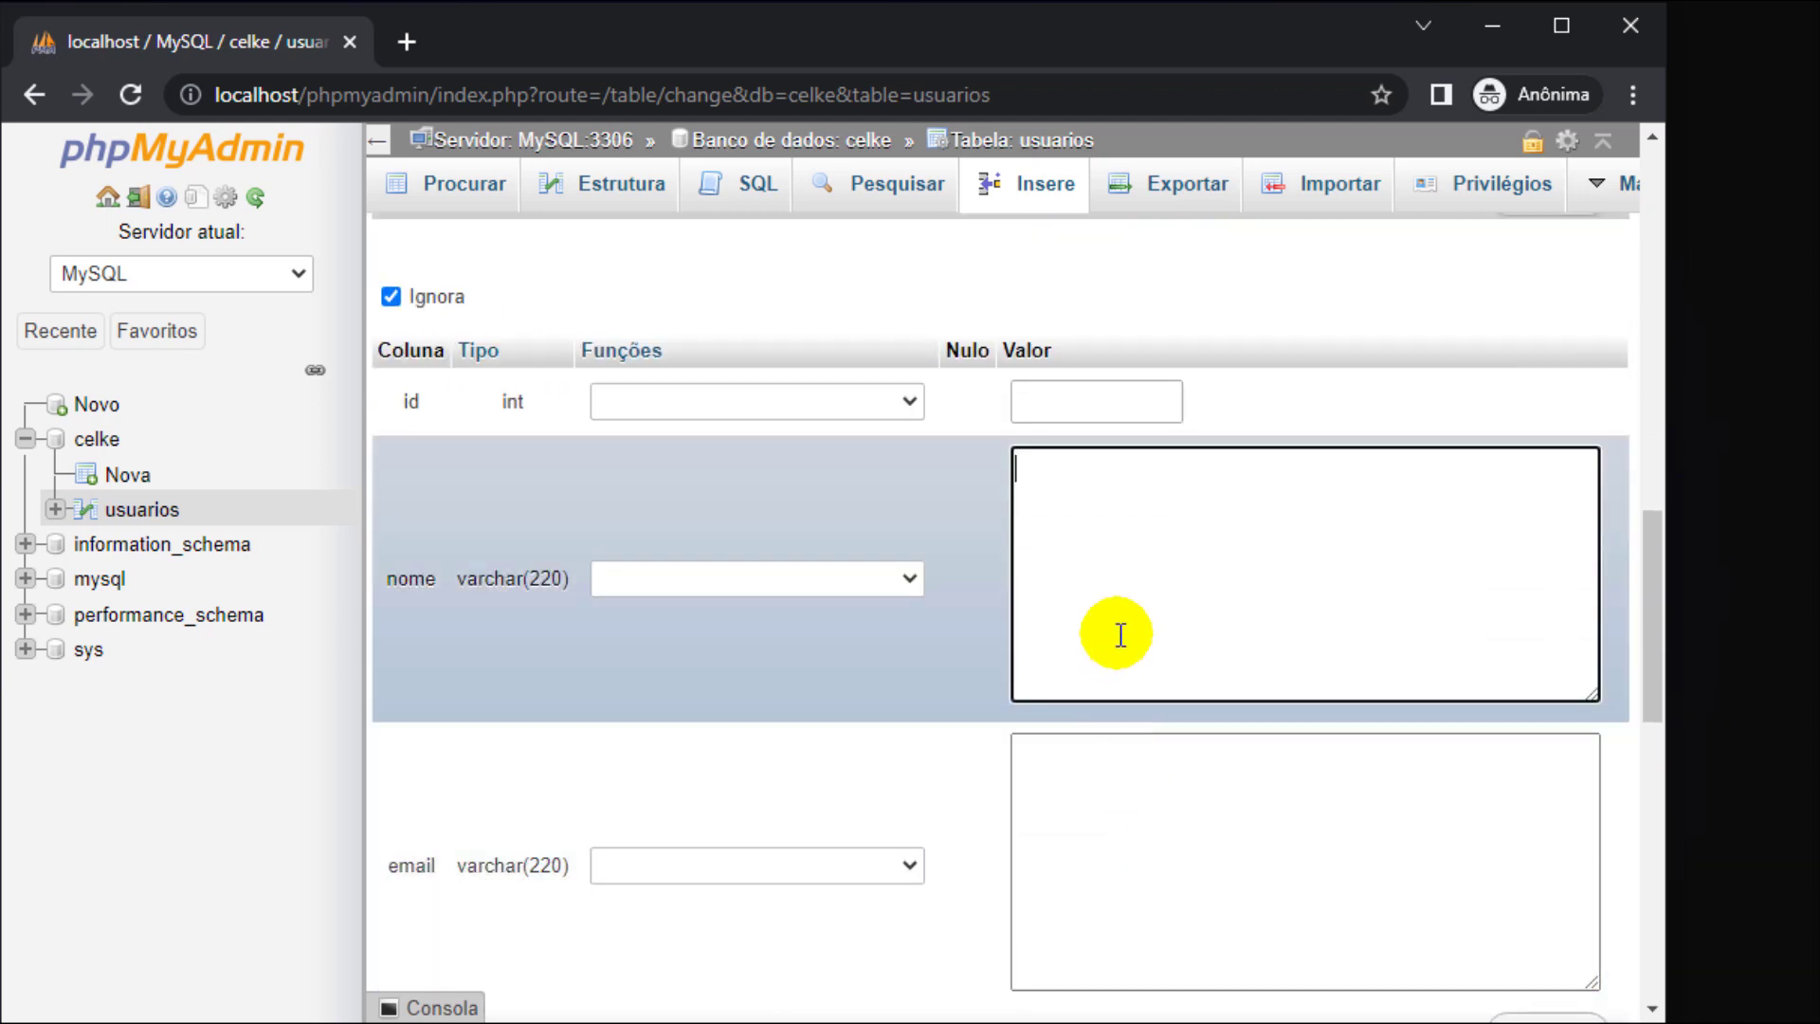
text(Jessica)
key(Tab)
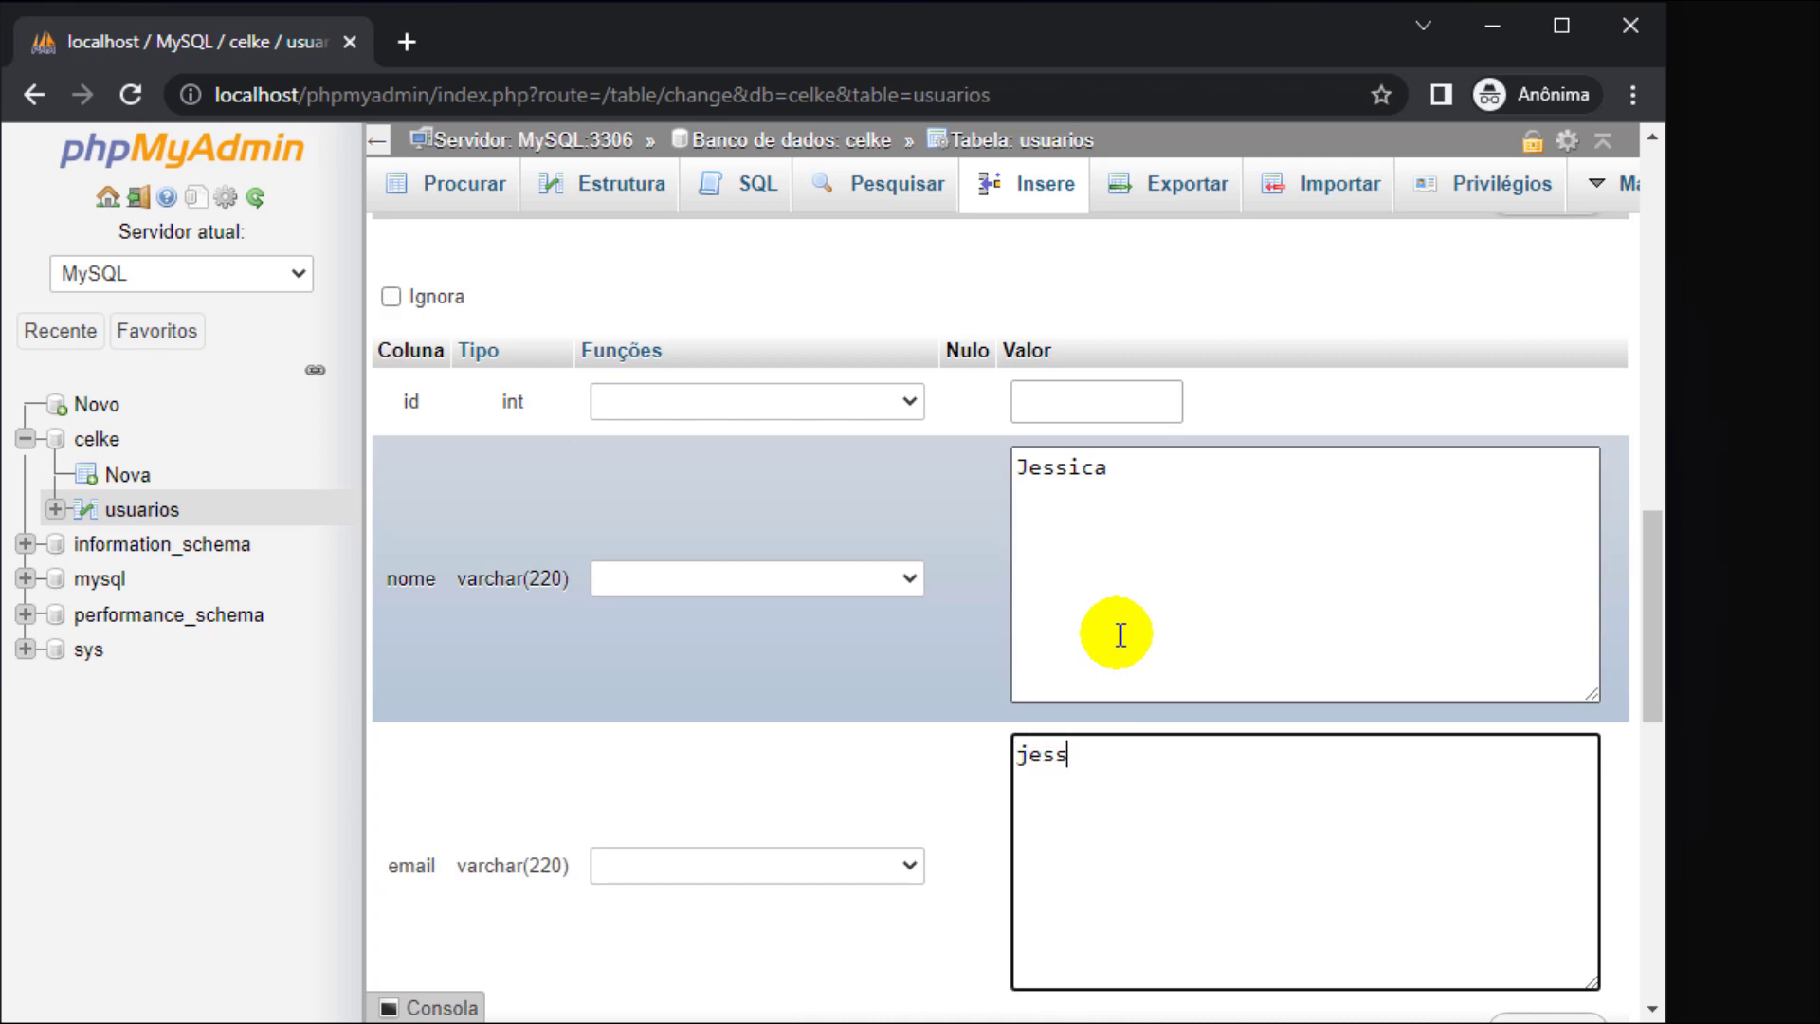
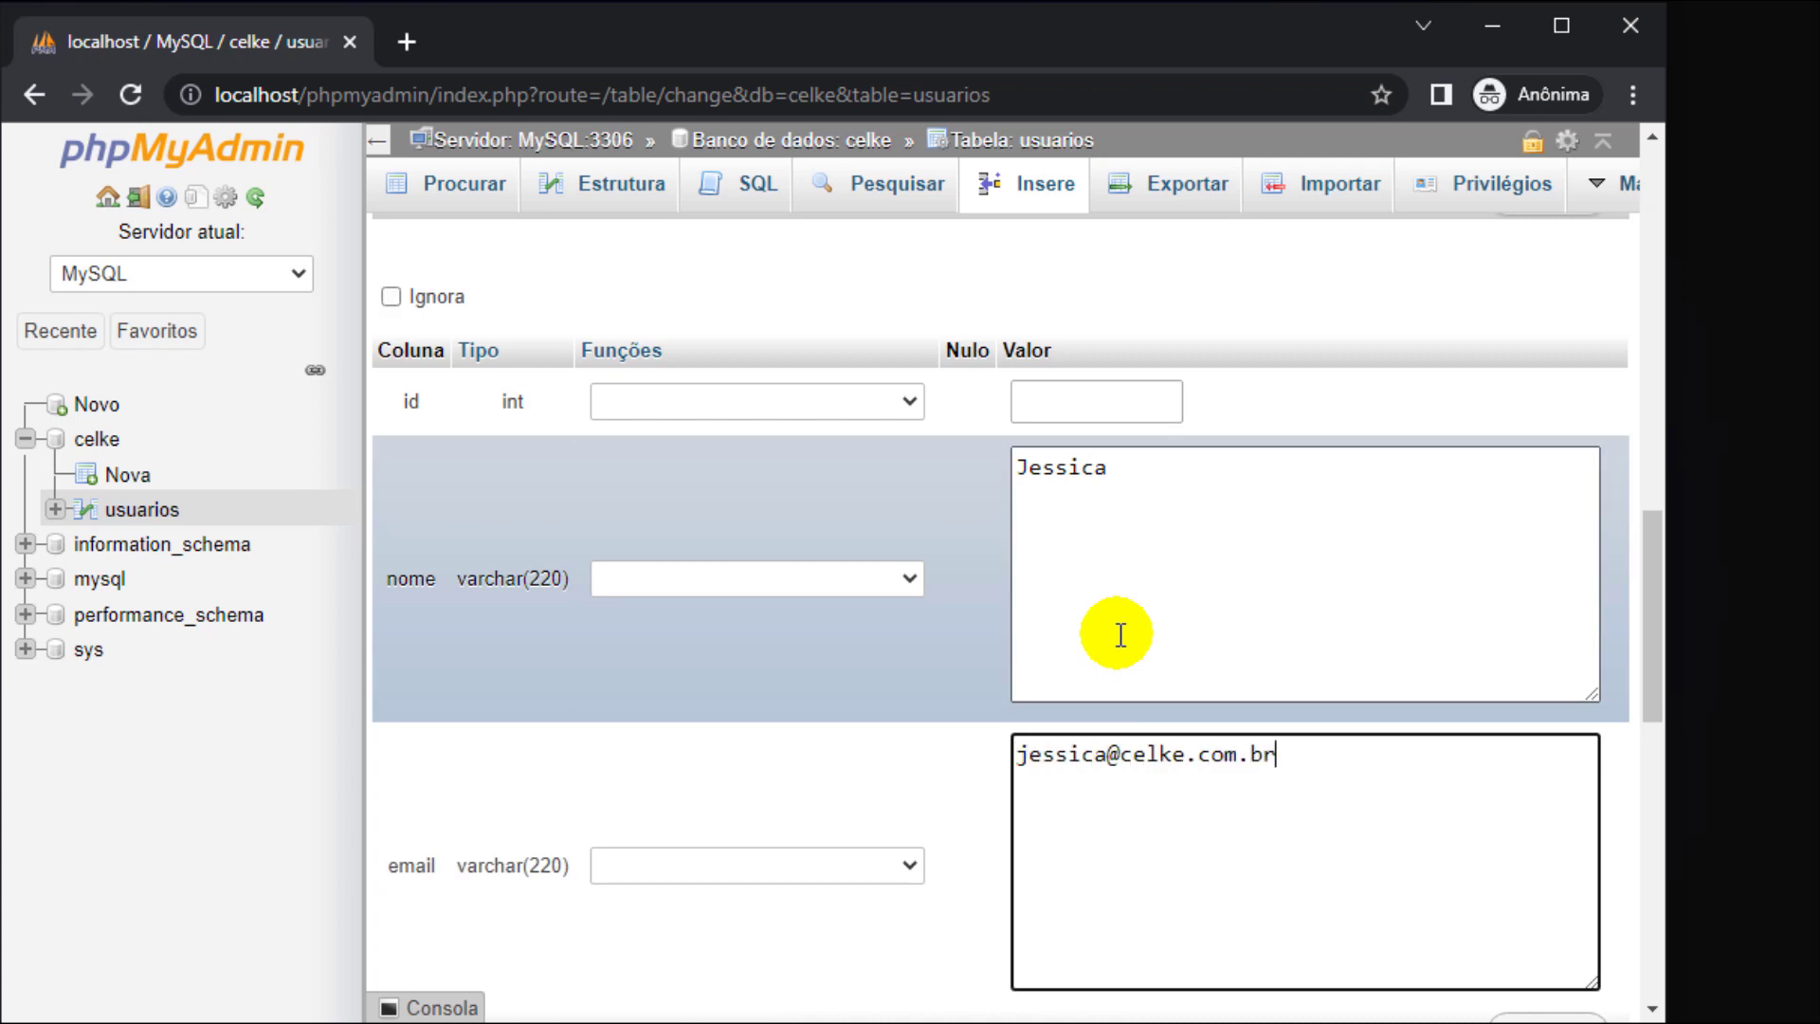
- Enter the fourth user's name and e-mail, insert all four rows, and browse usuarios
scroll(1119, 644, down, 8)
click(1158, 662)
text(Gabrielly)
key(Tab)
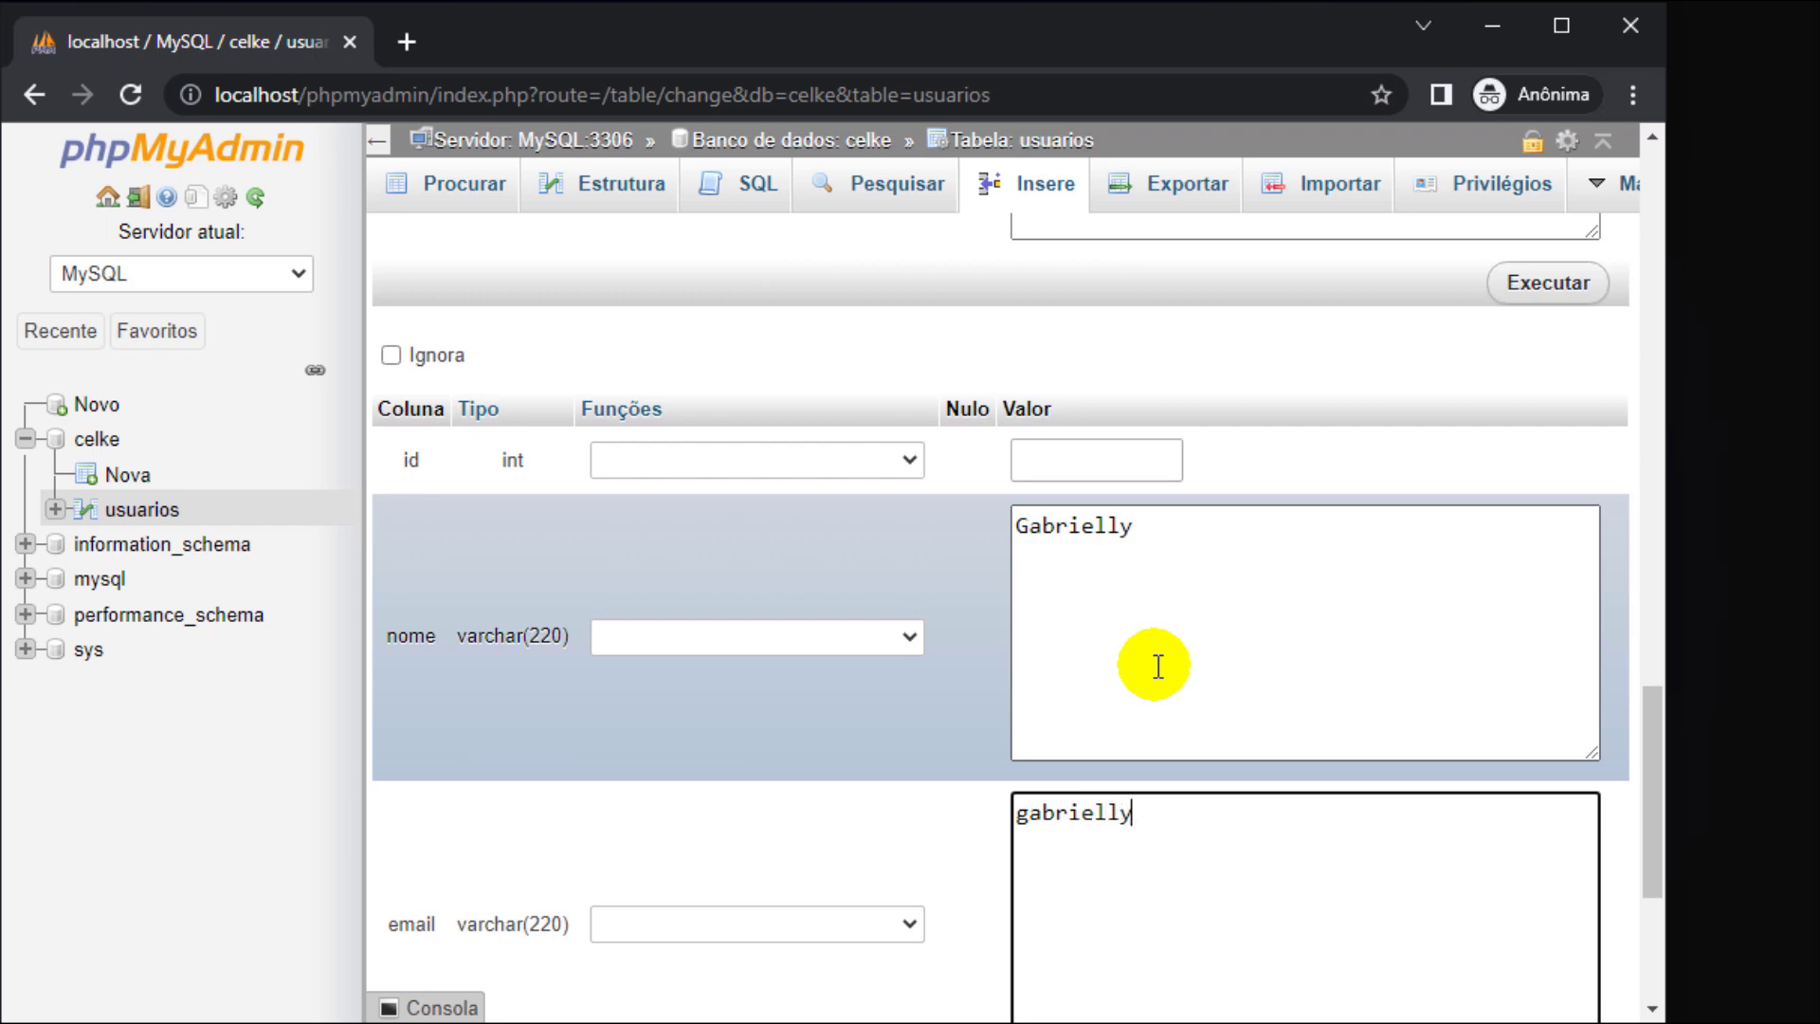
scroll(1166, 664, down, 4)
click(1572, 675)
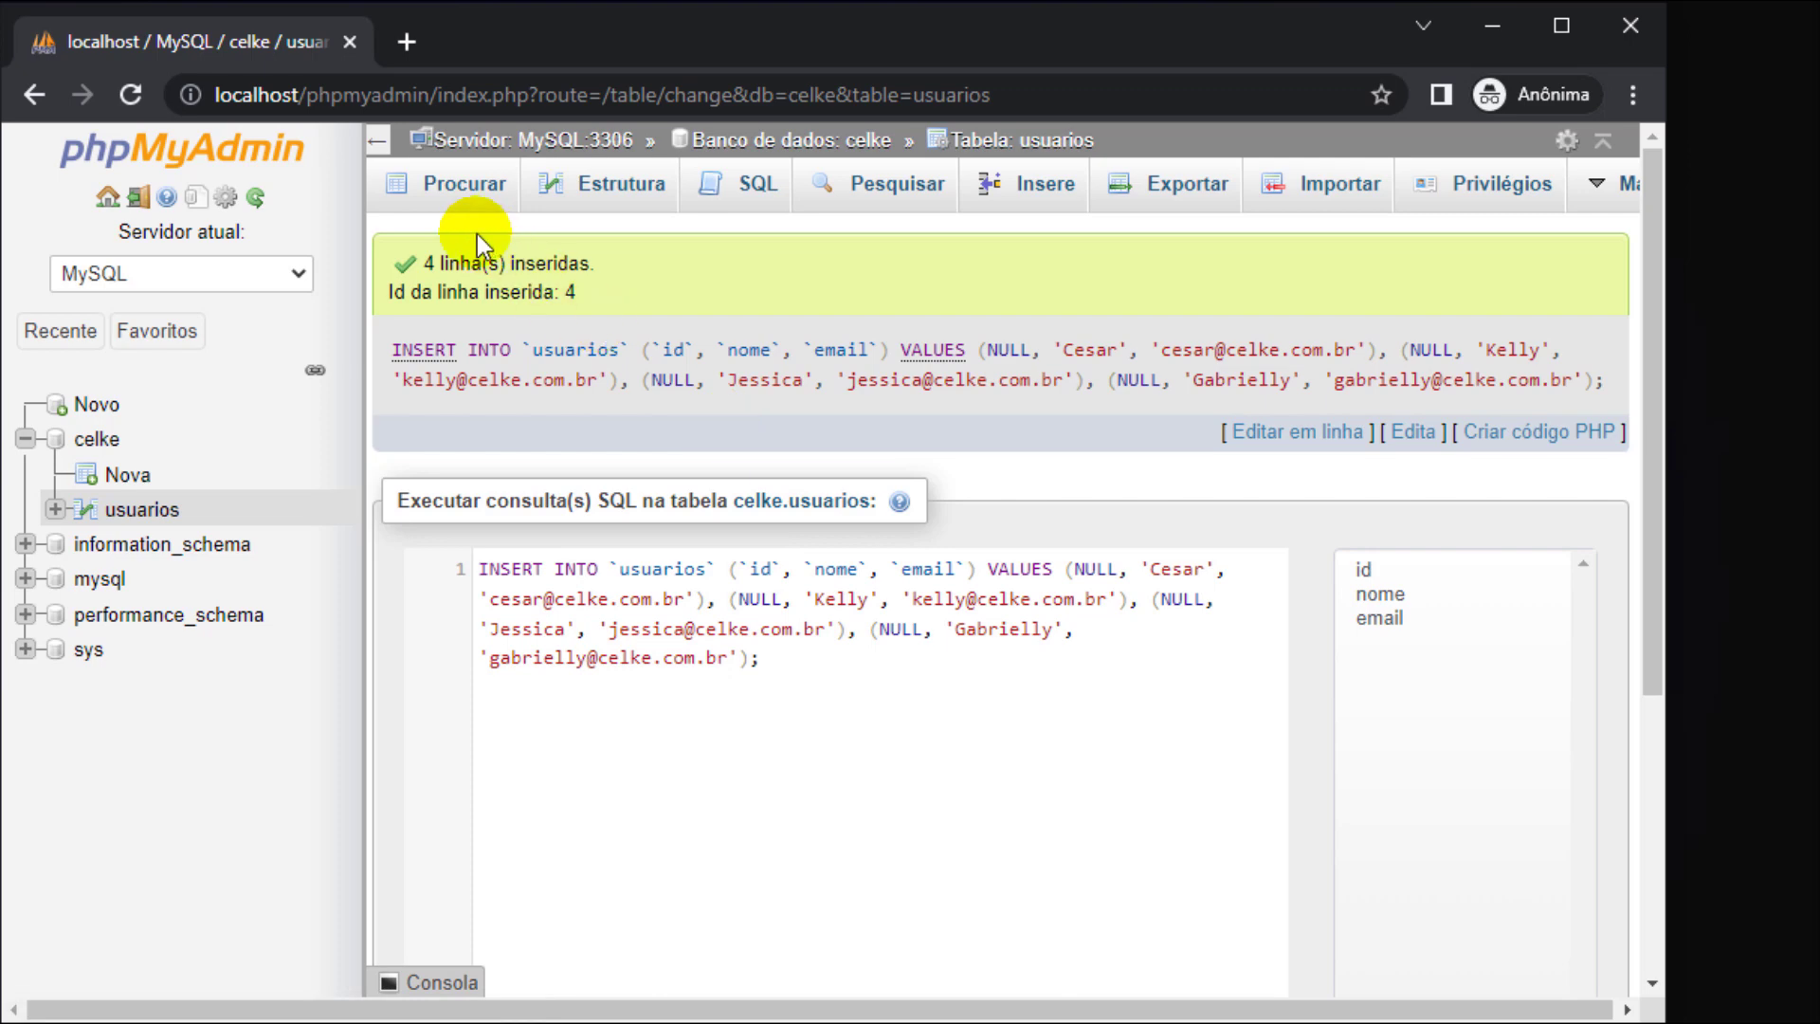
click(457, 183)
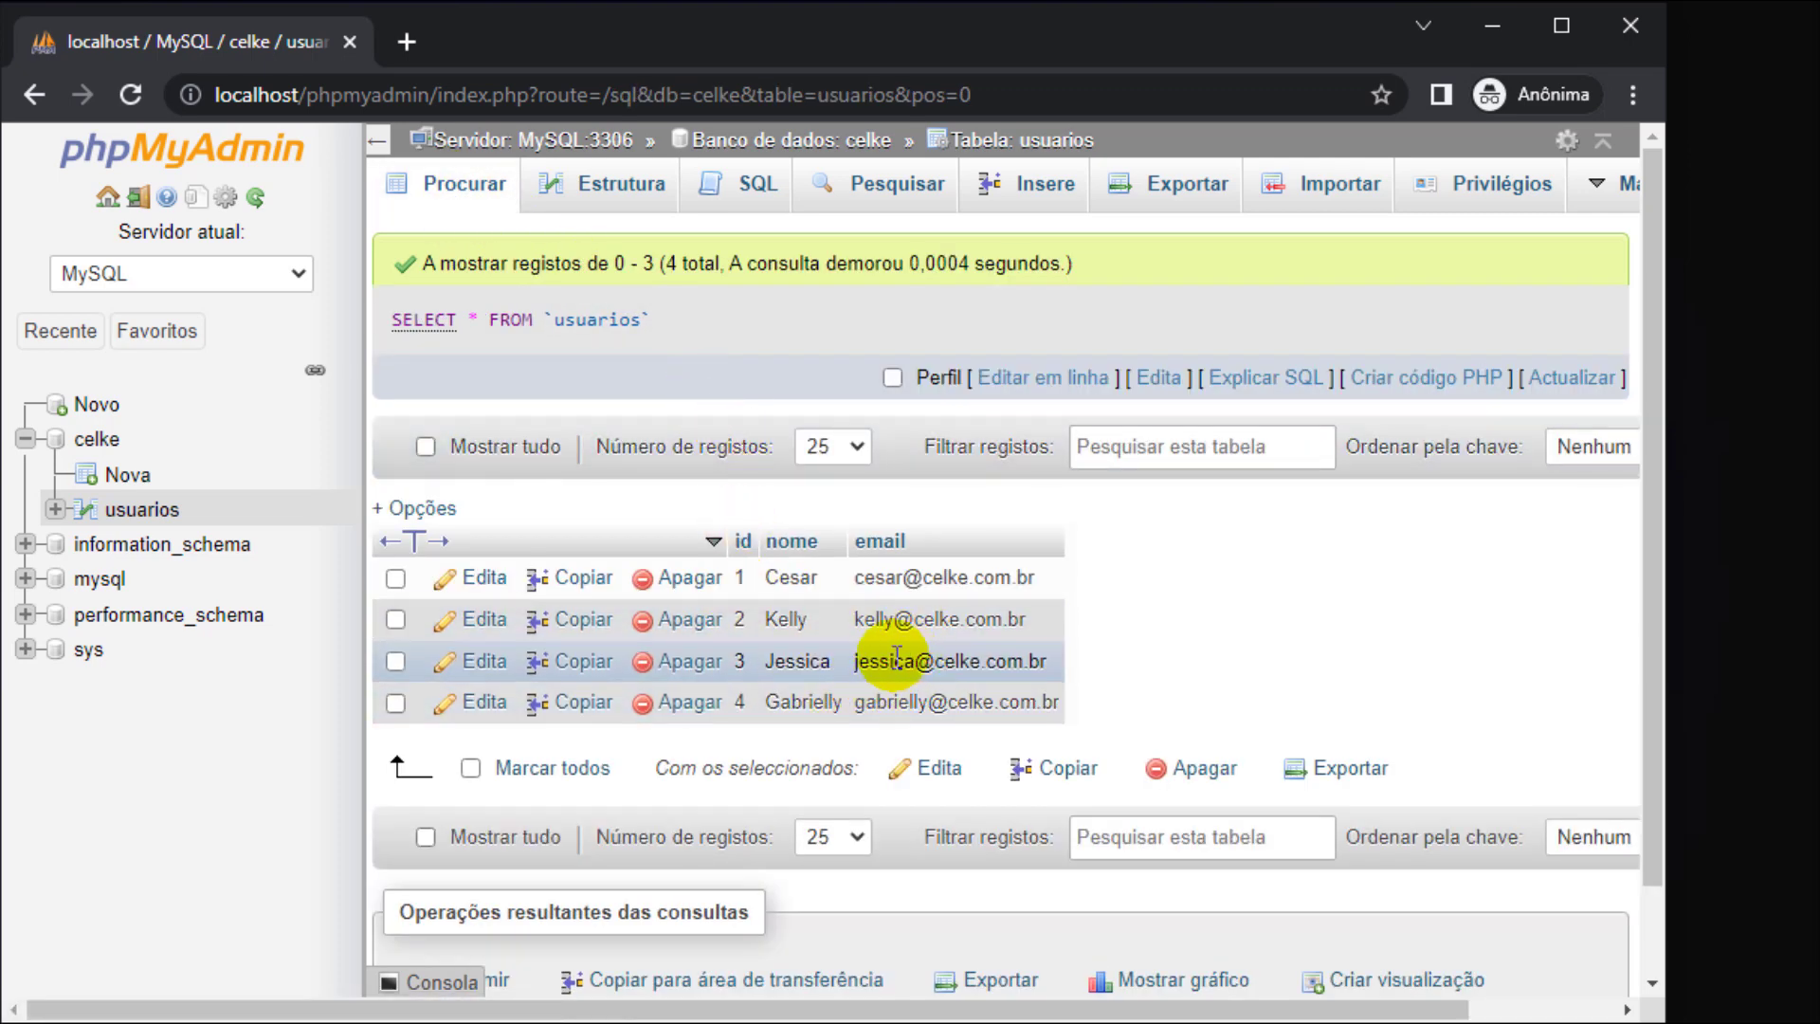
click(128, 475)
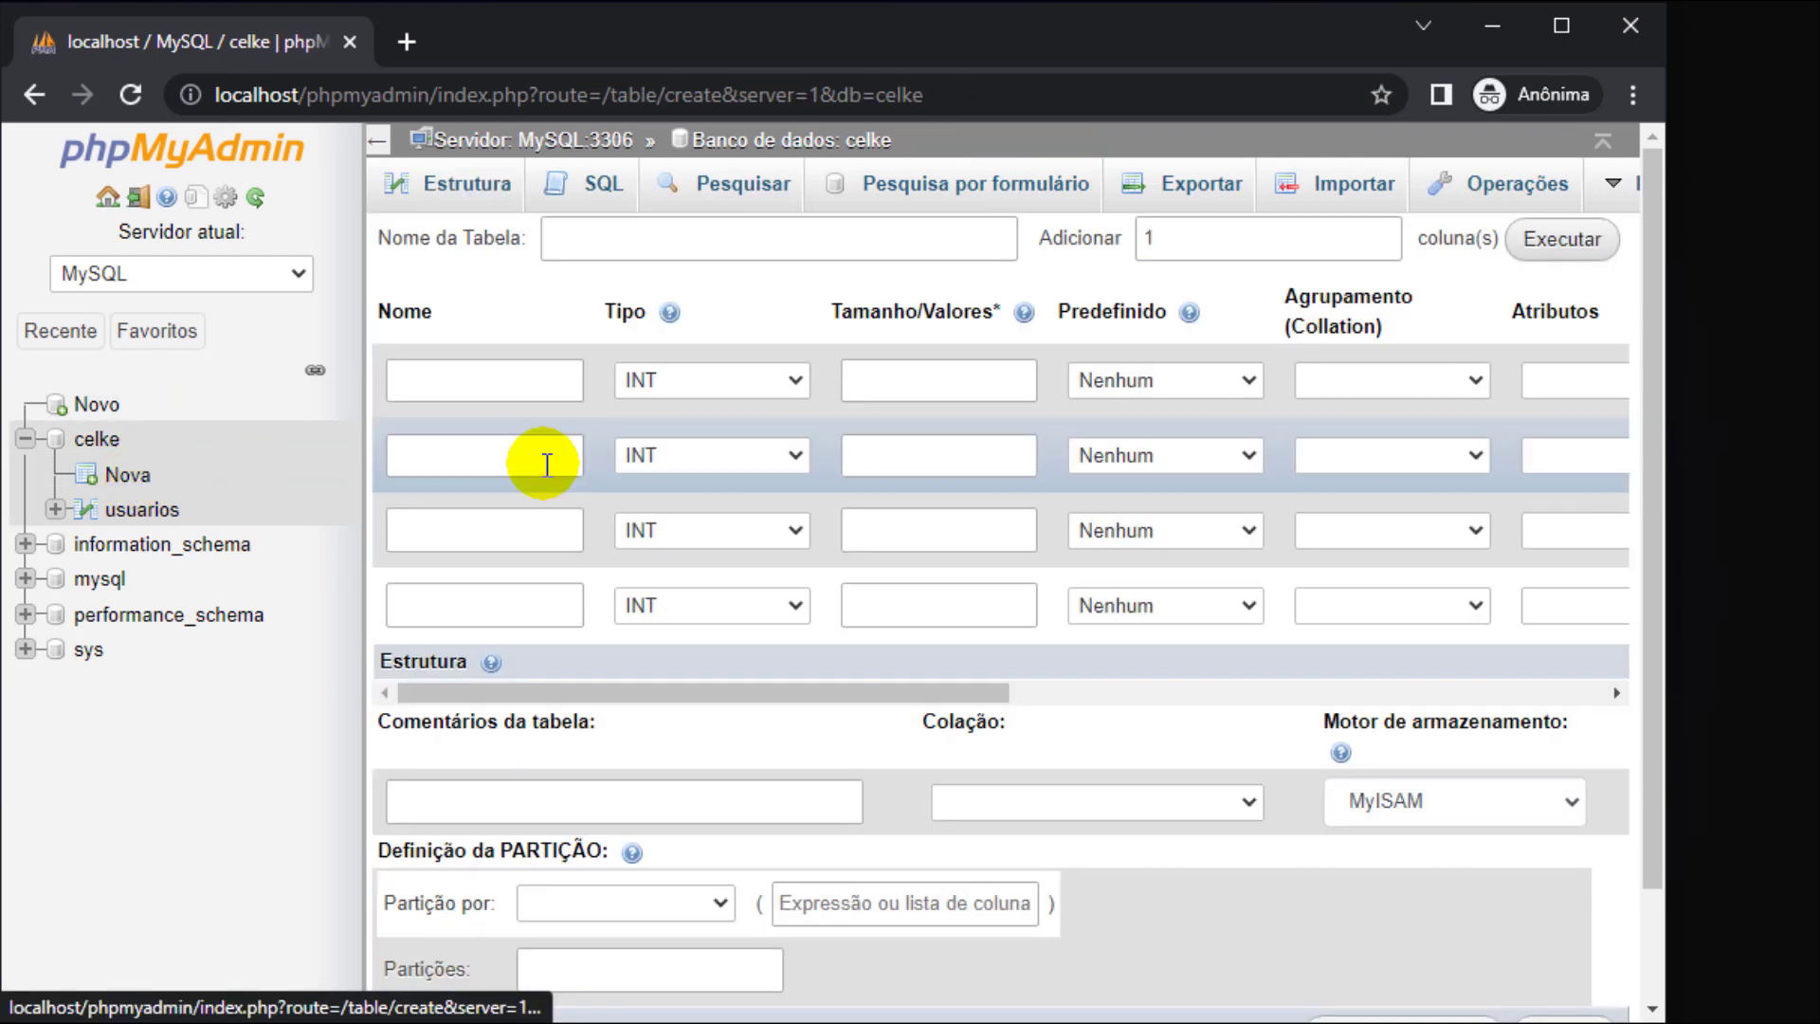
- Name the new table 'produtos' and make id an auto-increment primary key
click(648, 237)
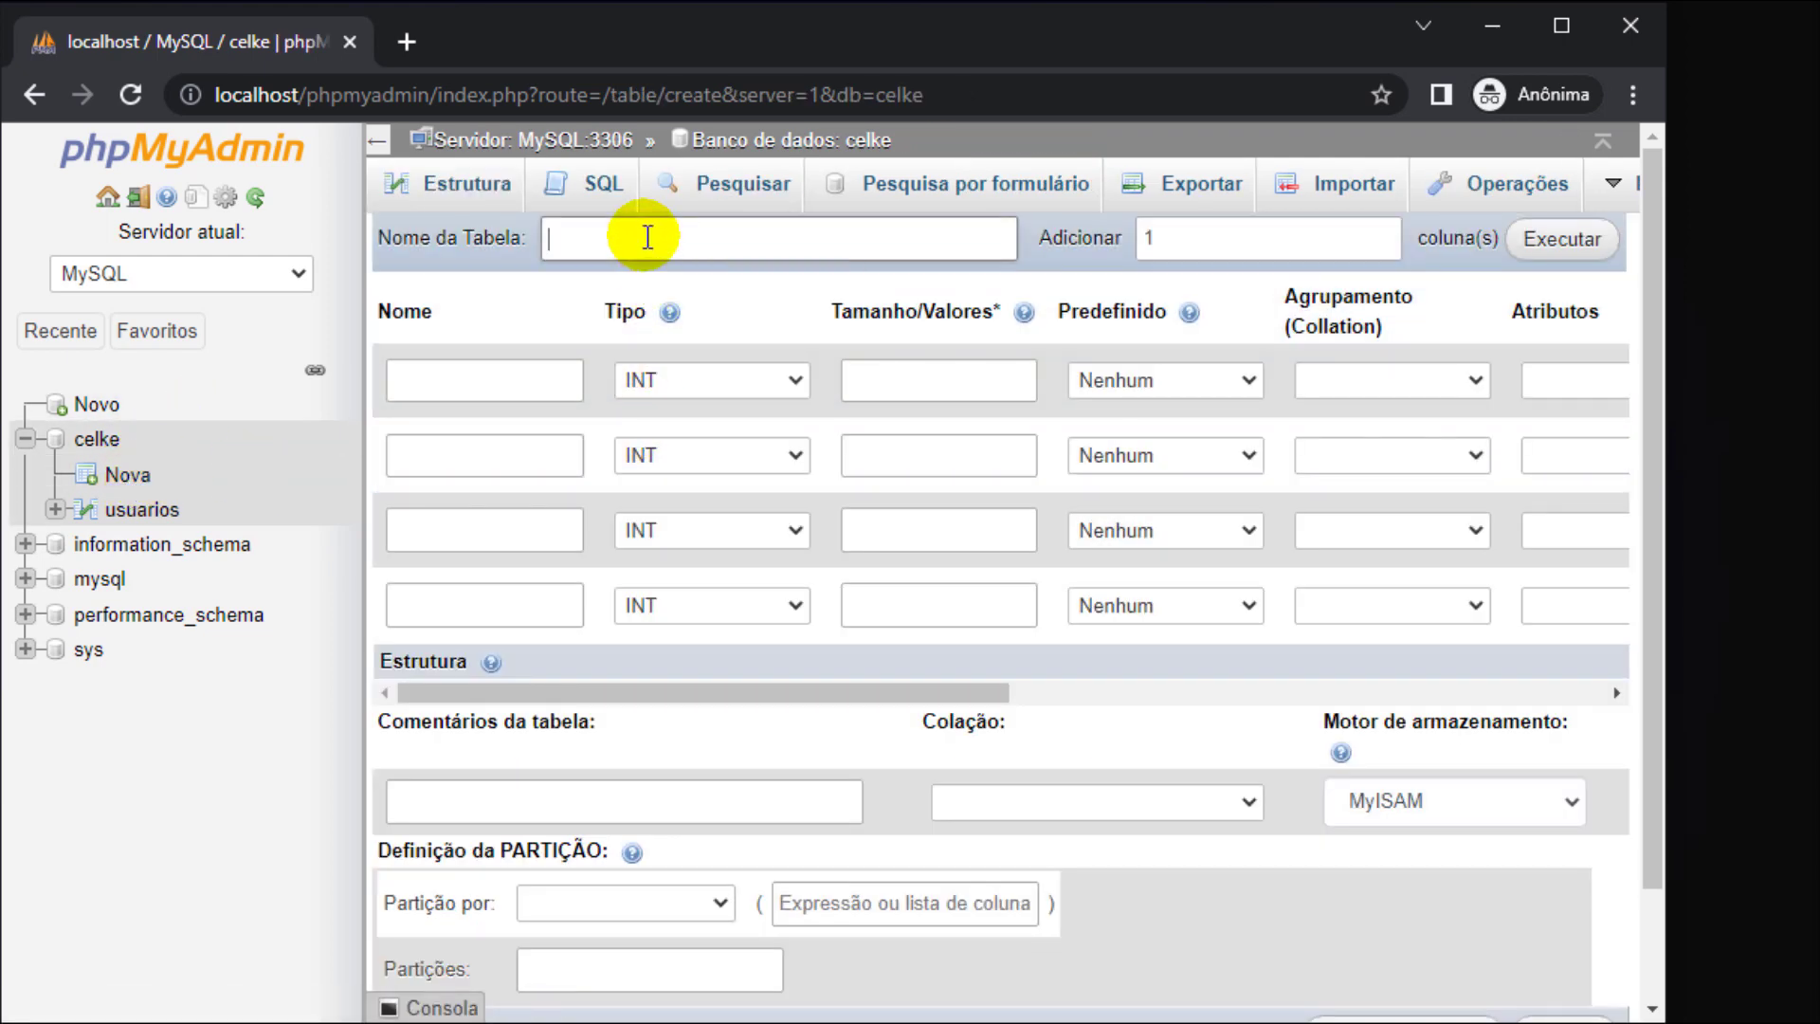
text(produtos)
click(471, 370)
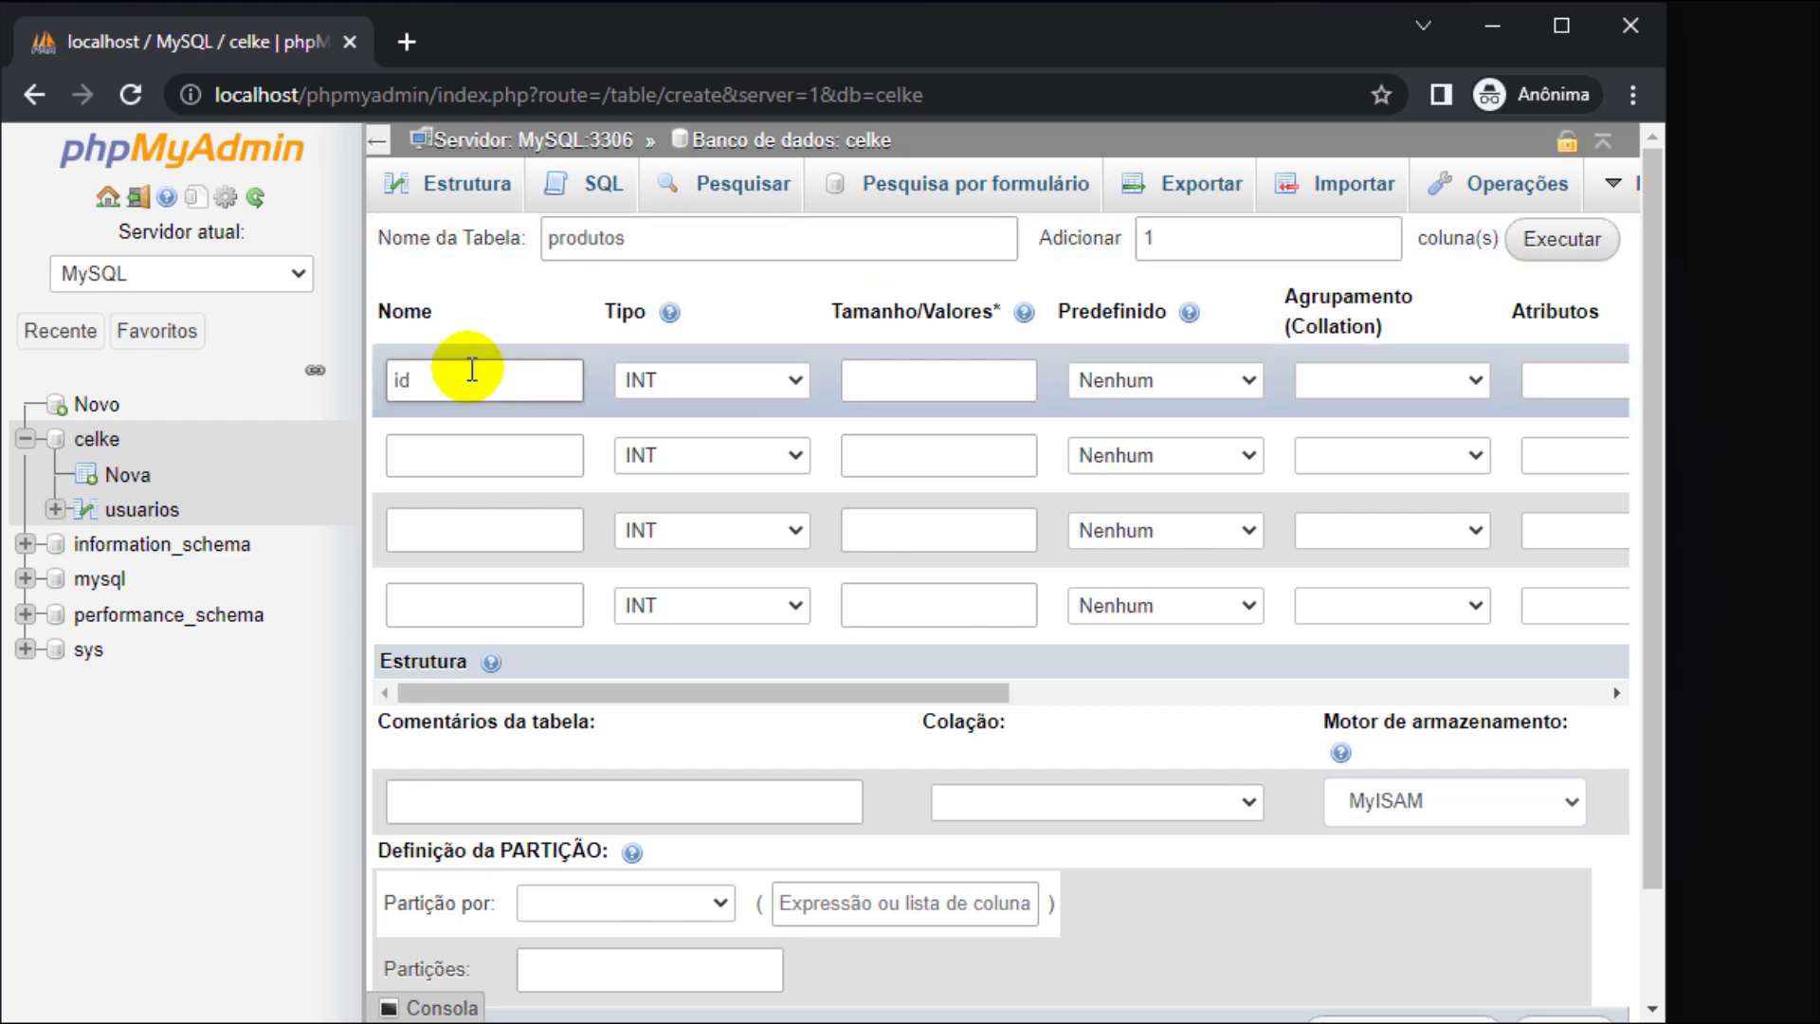
click(376, 147)
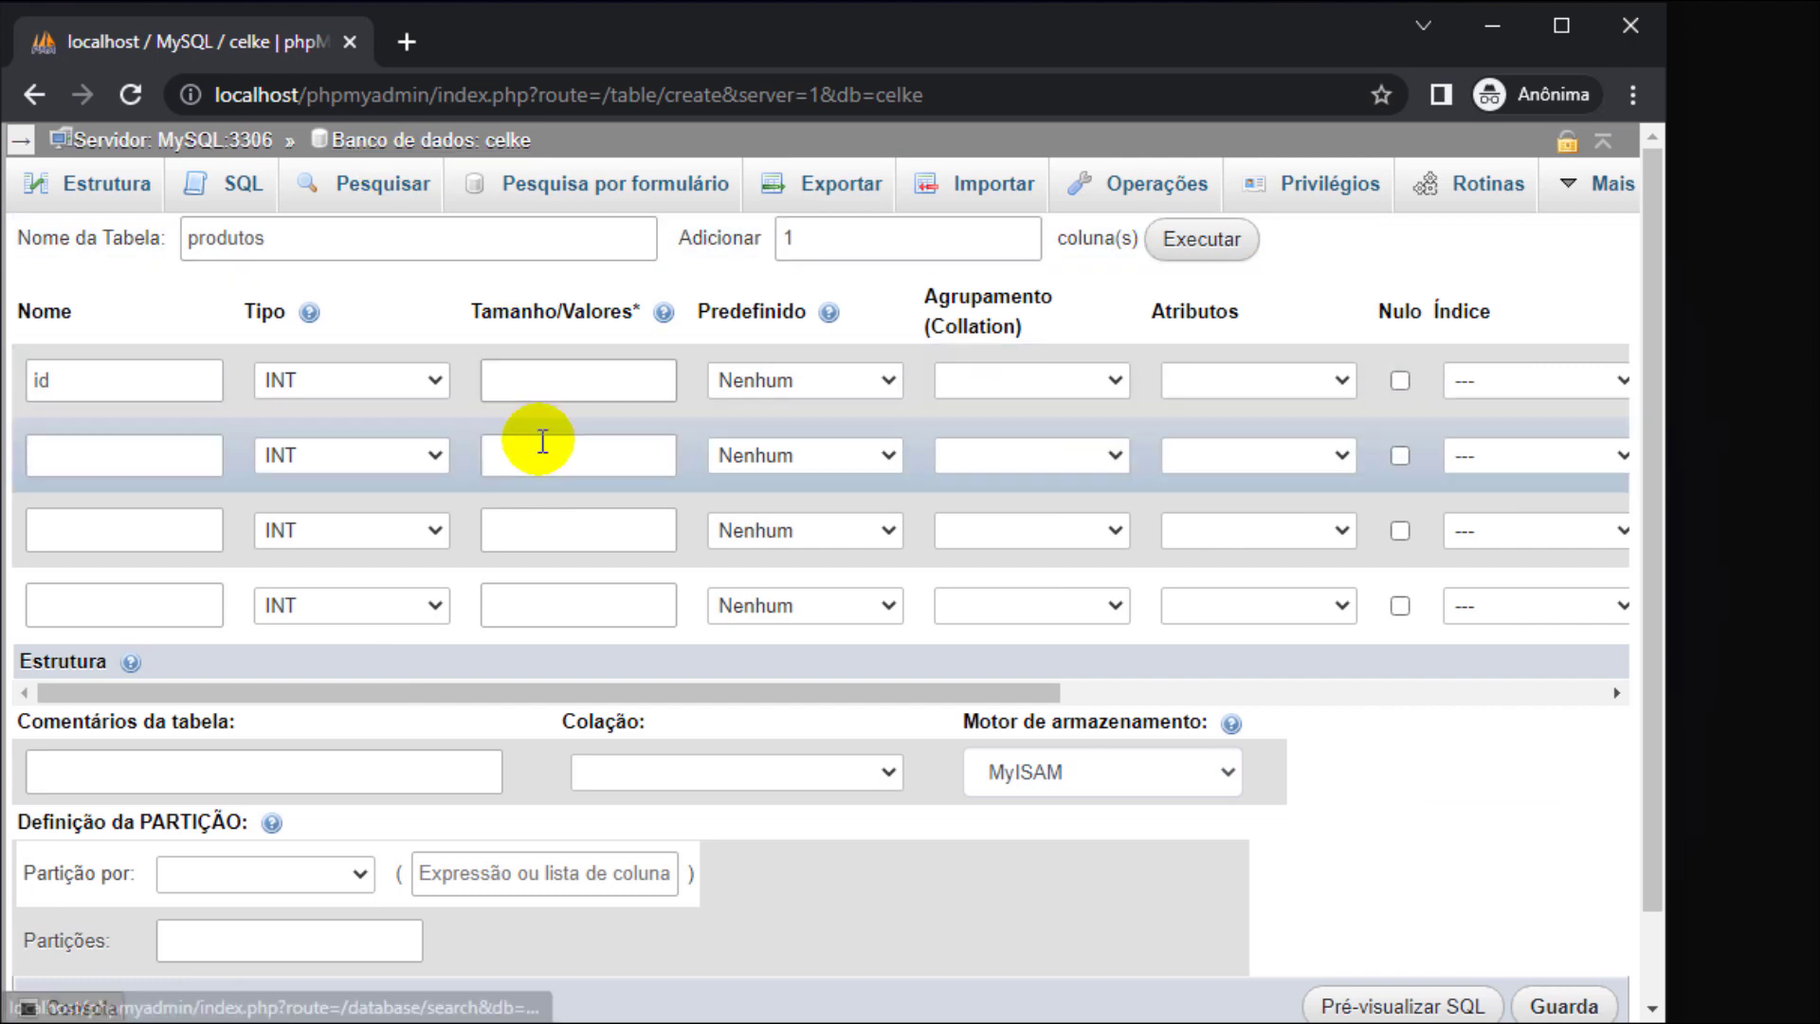
click(1498, 383)
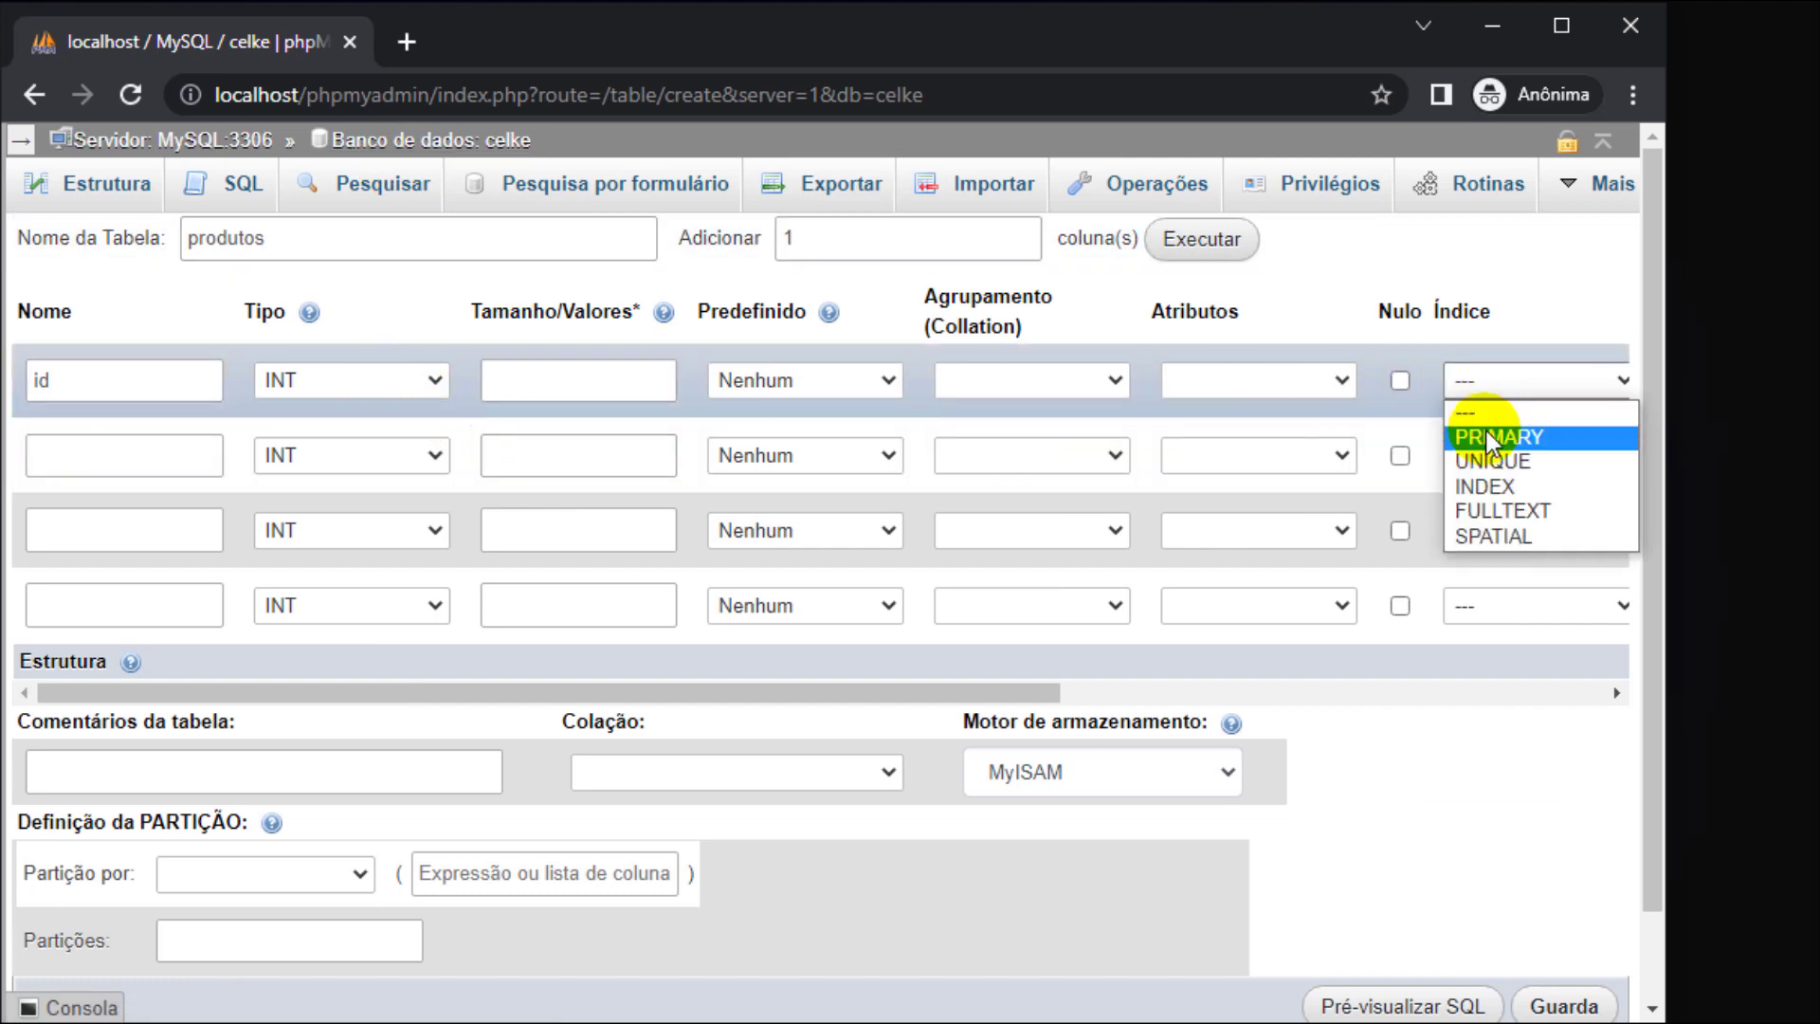
click(1484, 433)
click(932, 877)
drag(974, 706, 688, 713)
click(1385, 385)
- Add the second column nome_produto with type VARCHAR
click(118, 474)
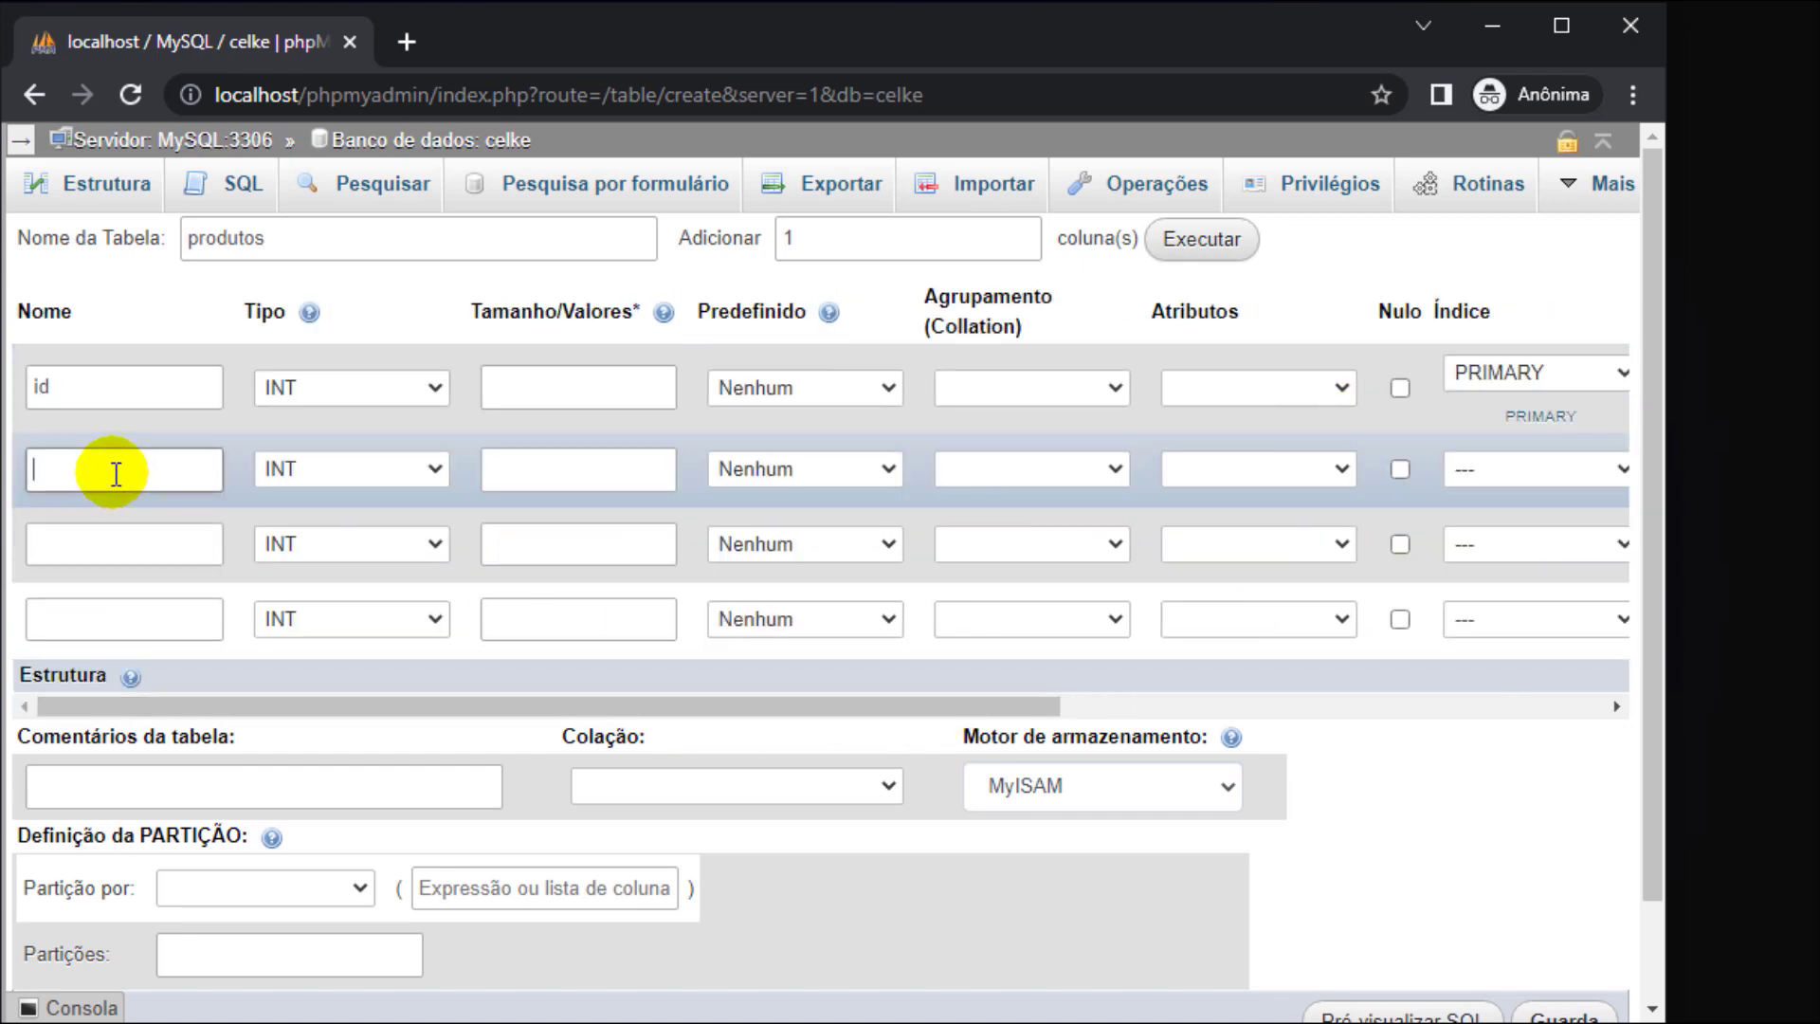
text(nom)
key(Tab)
key(v)
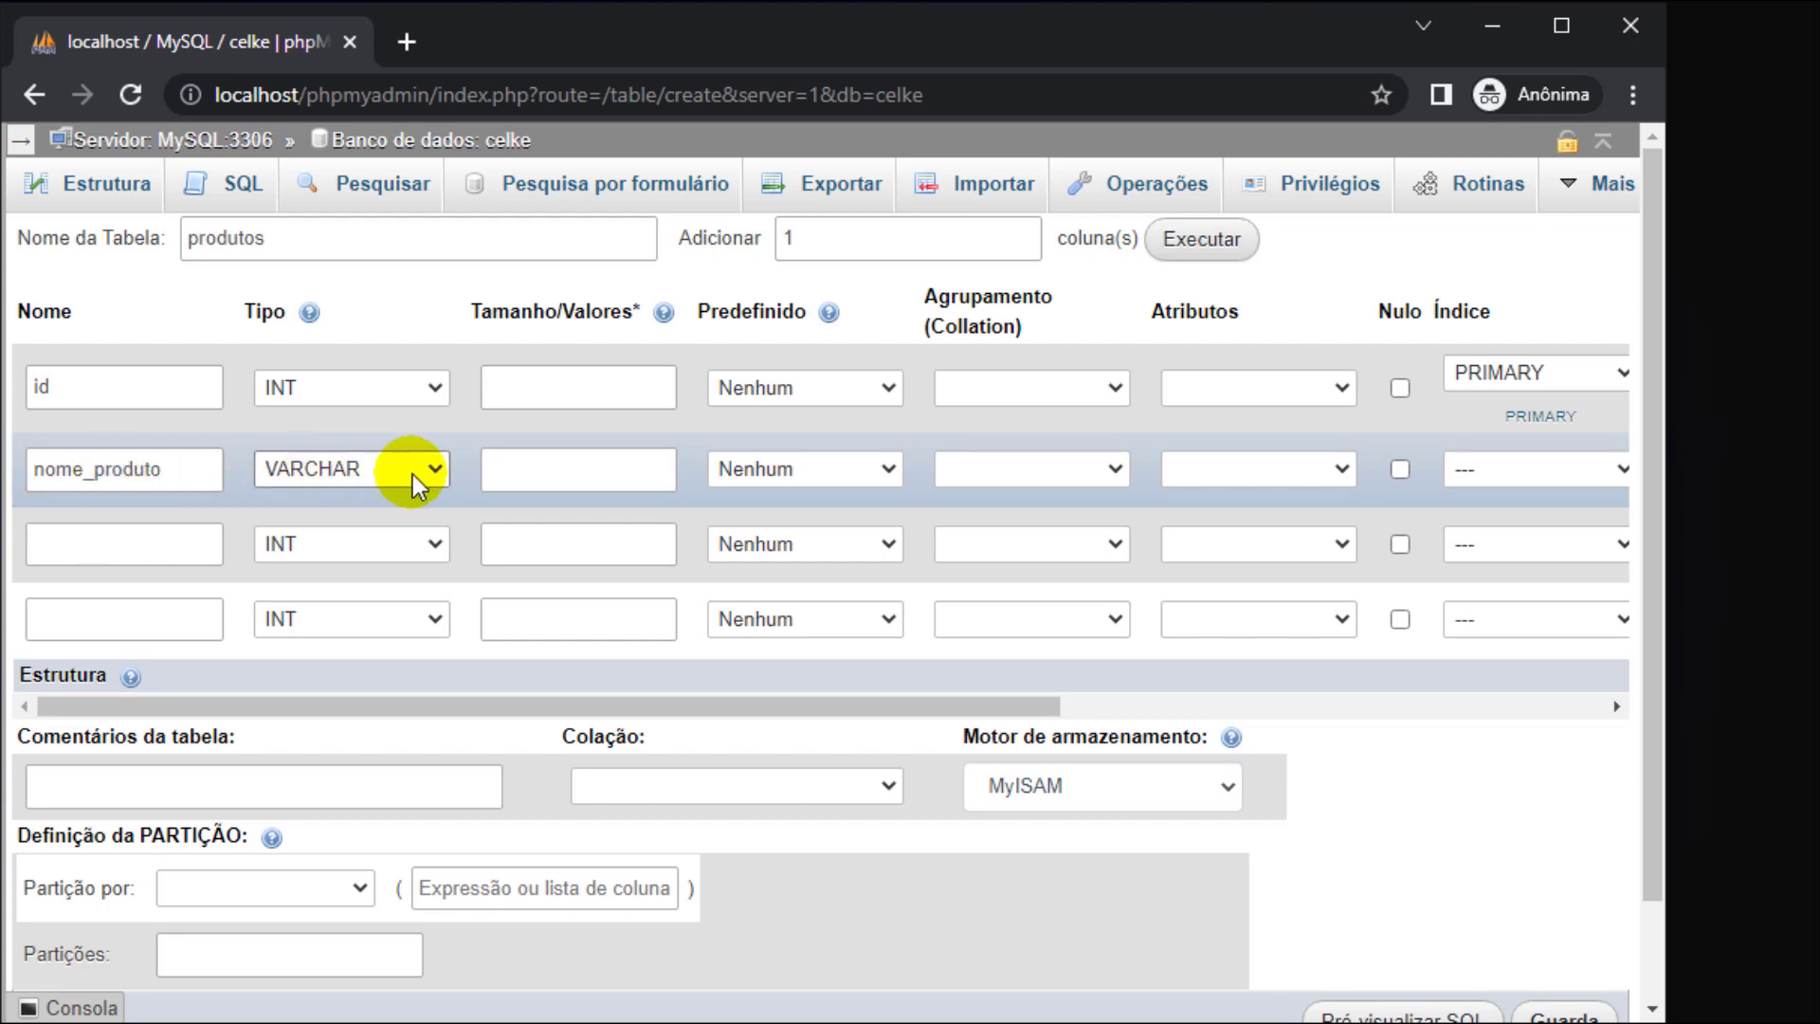
click(499, 473)
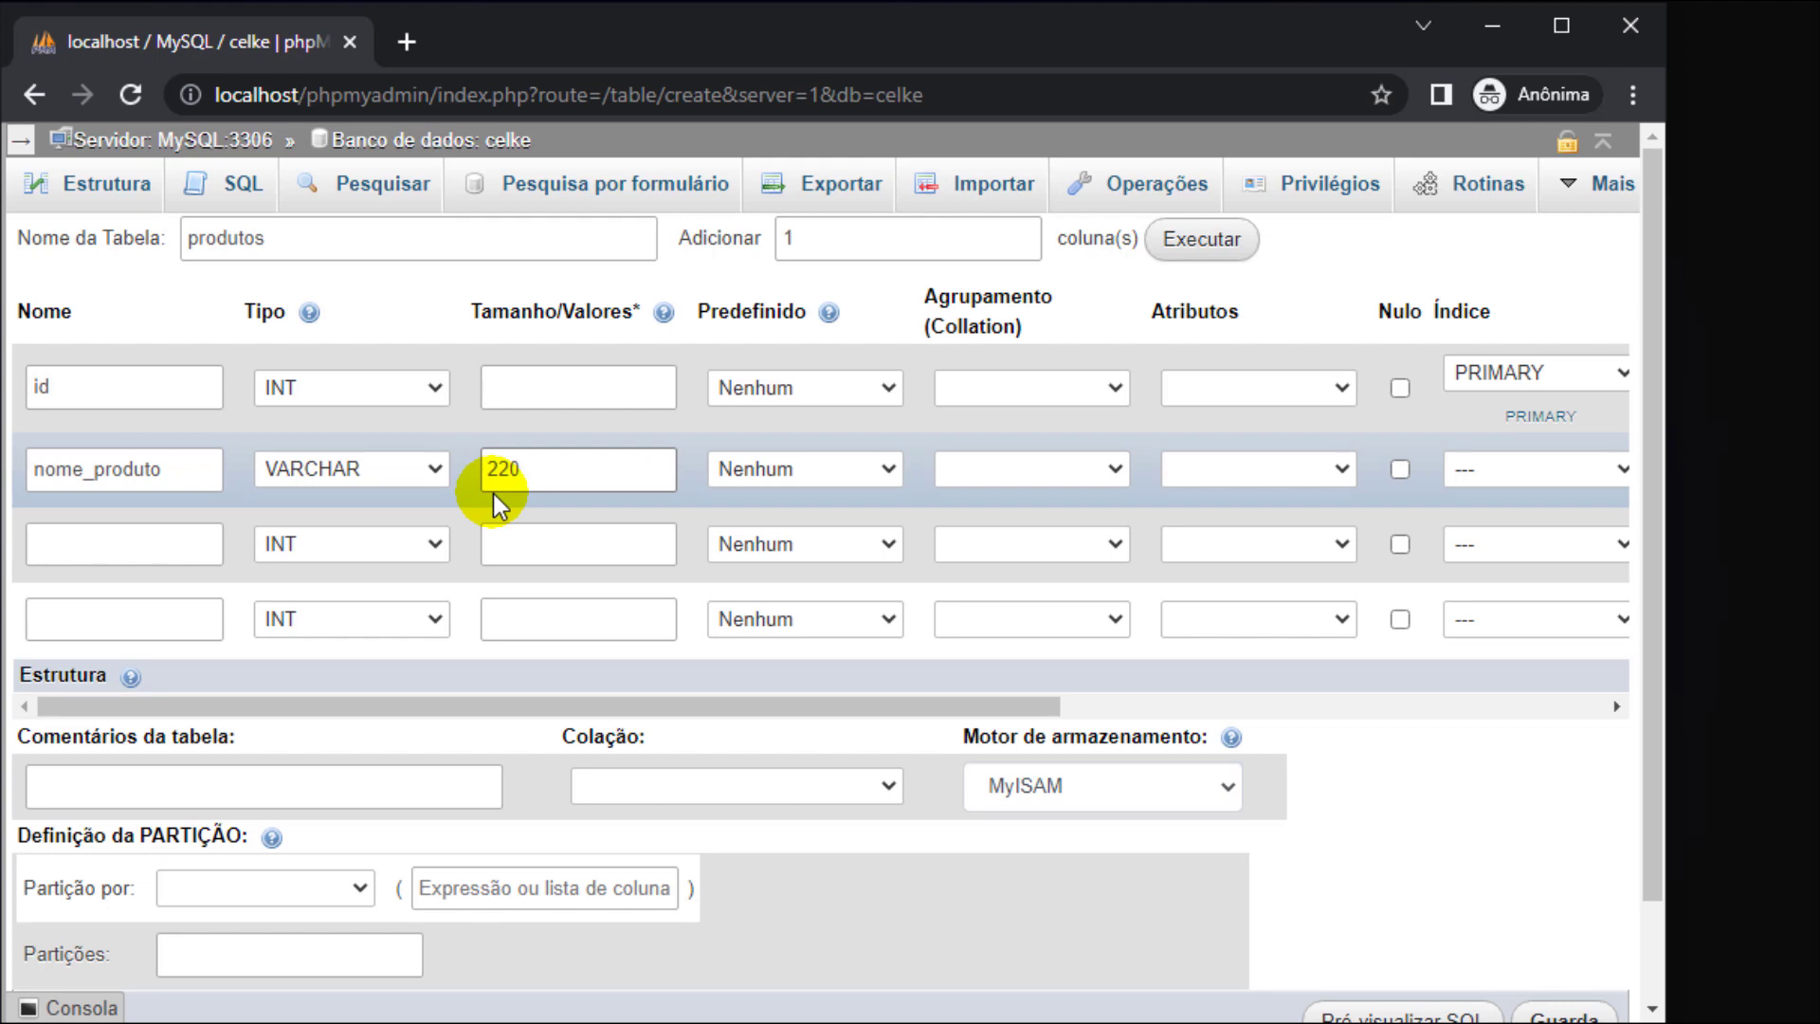
- Give the third column qtd_itens_estoque a custom default value of 10
click(183, 550)
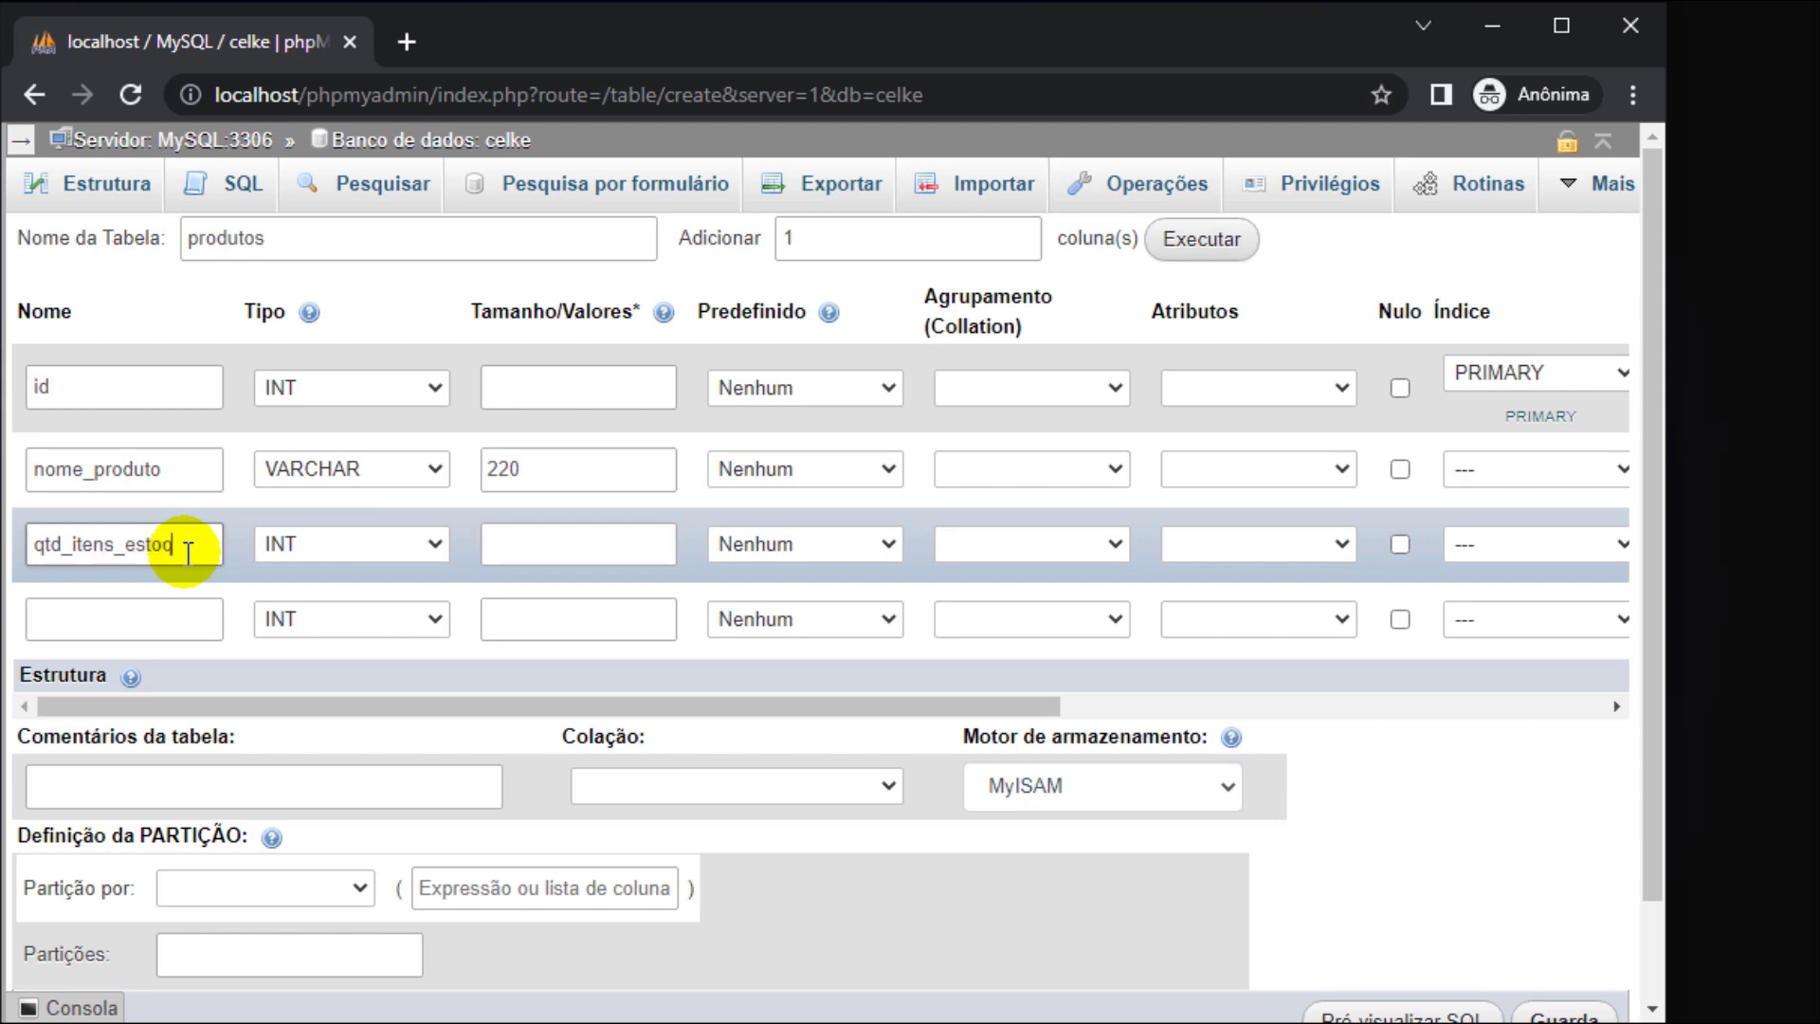
key(Tab)
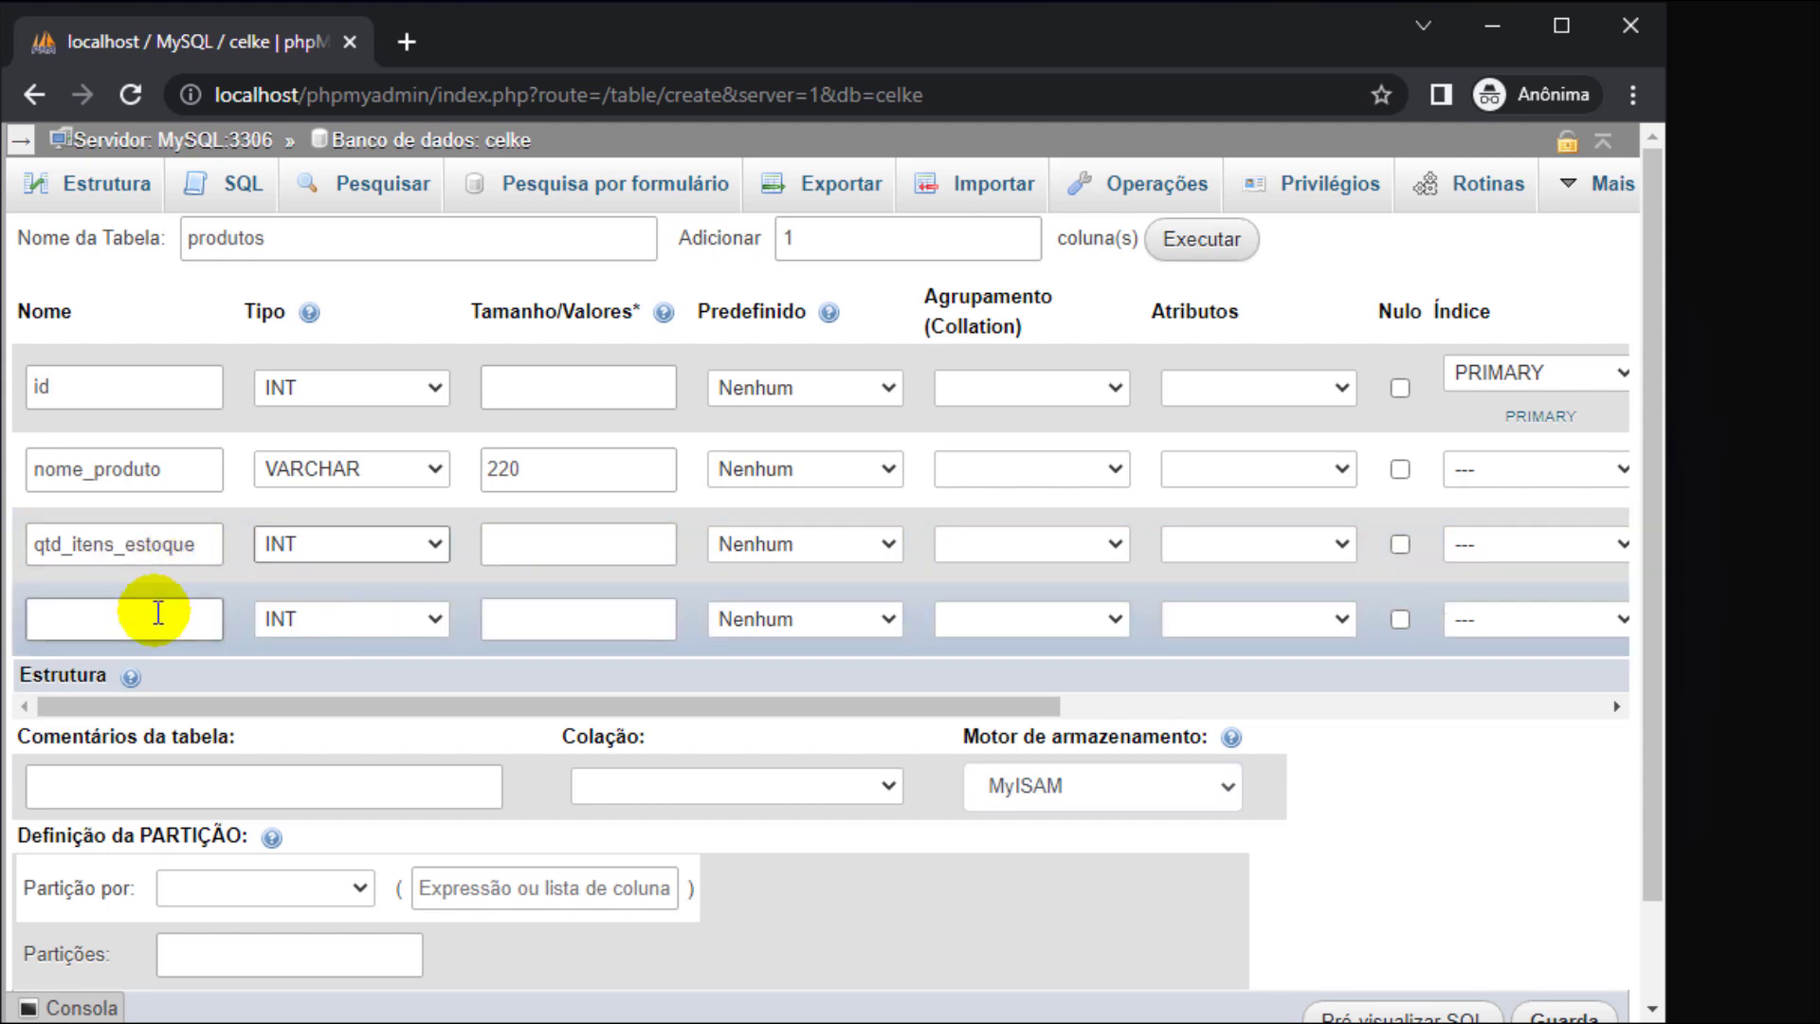
click(158, 614)
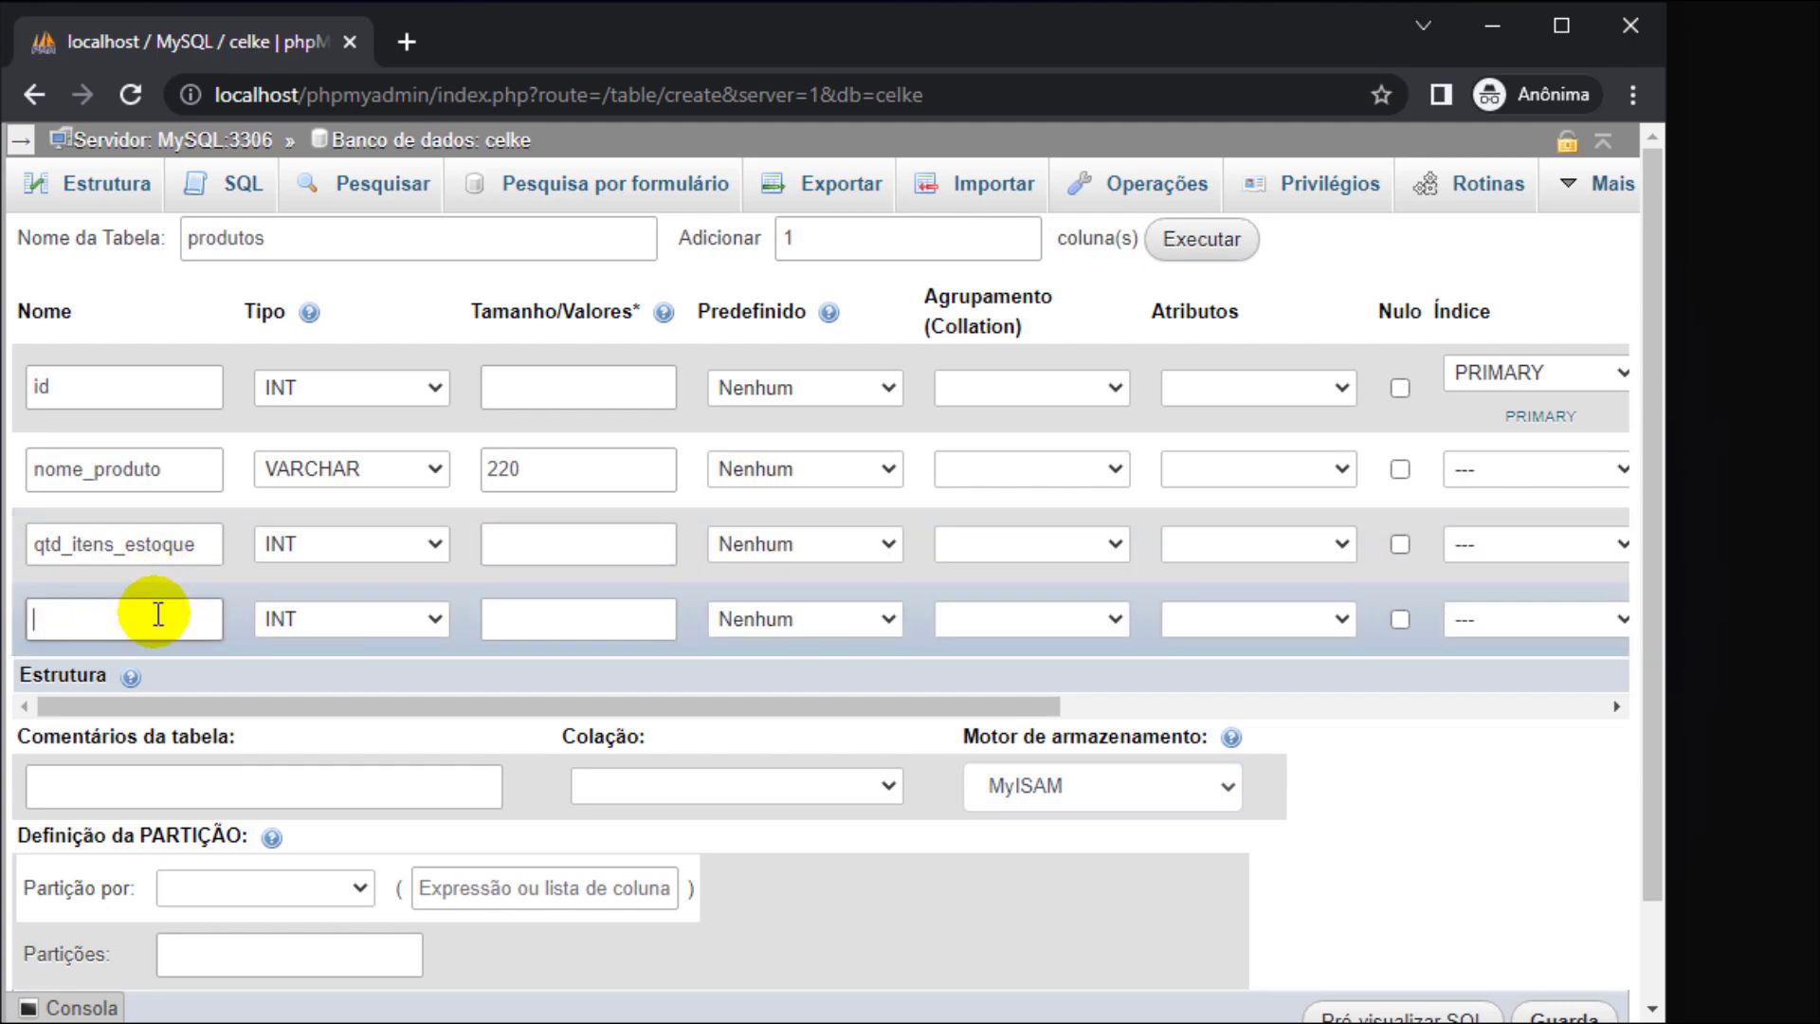
click(1365, 830)
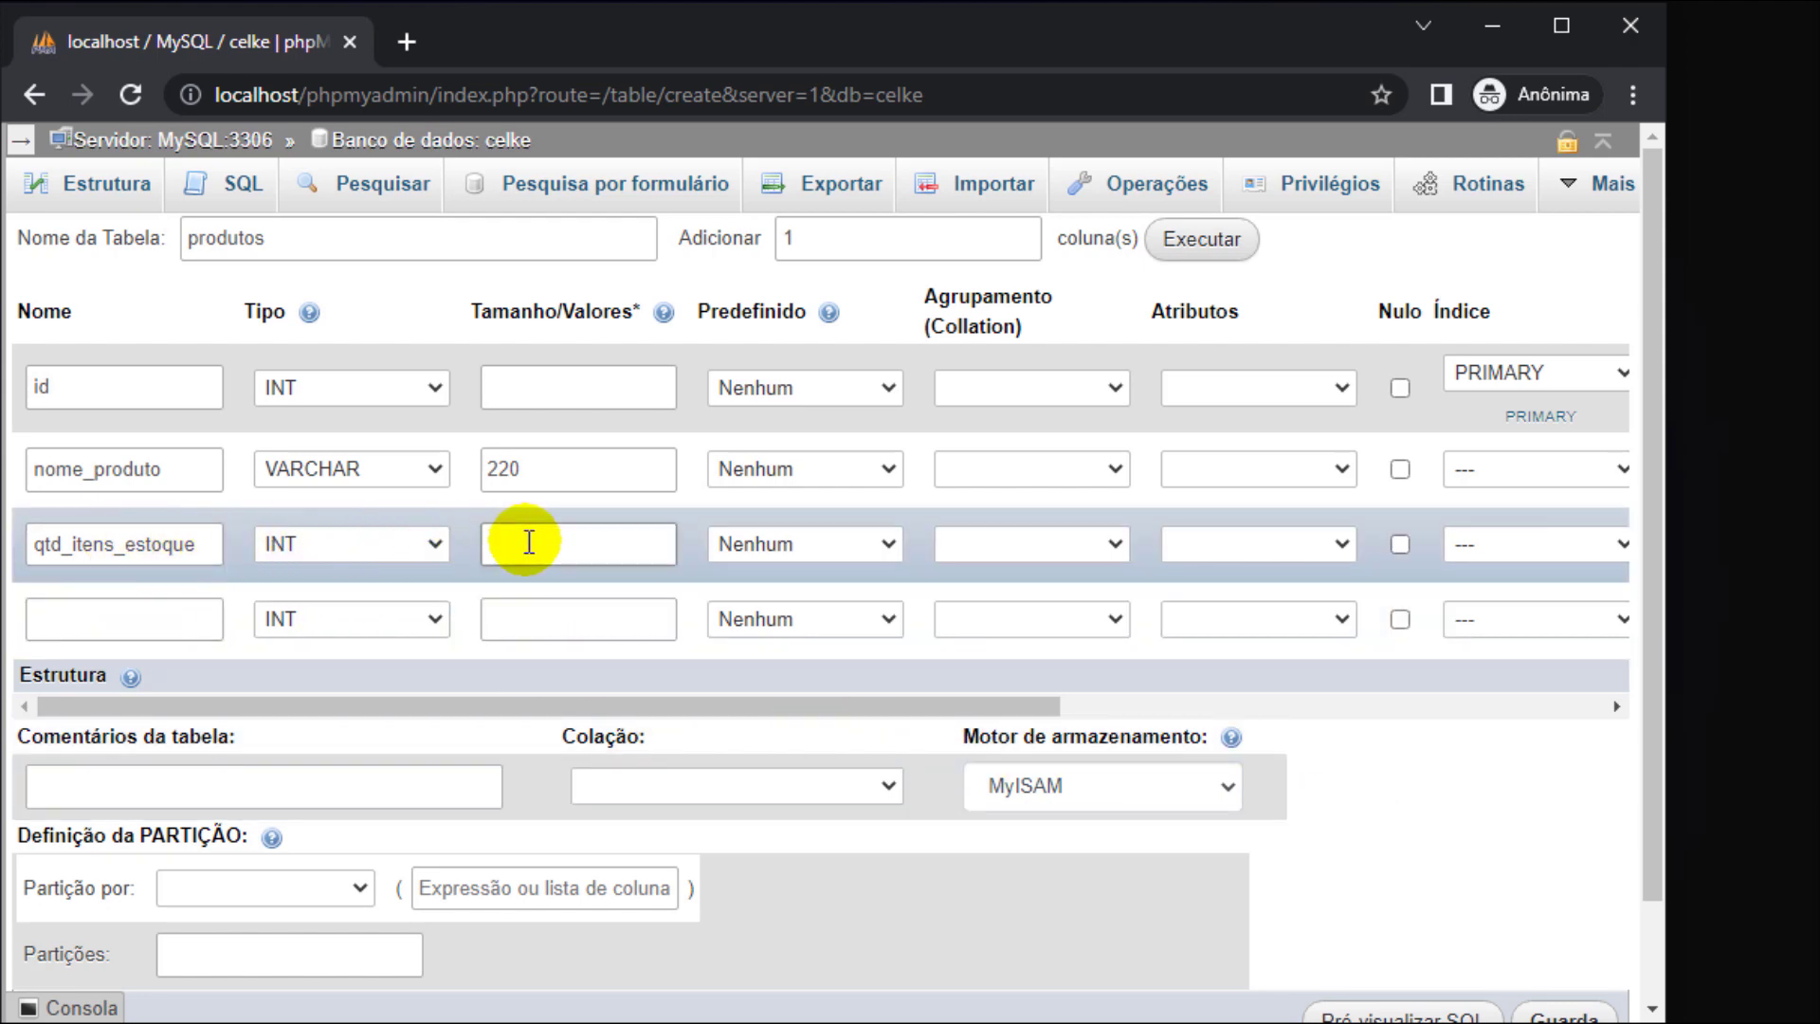
click(861, 554)
click(852, 600)
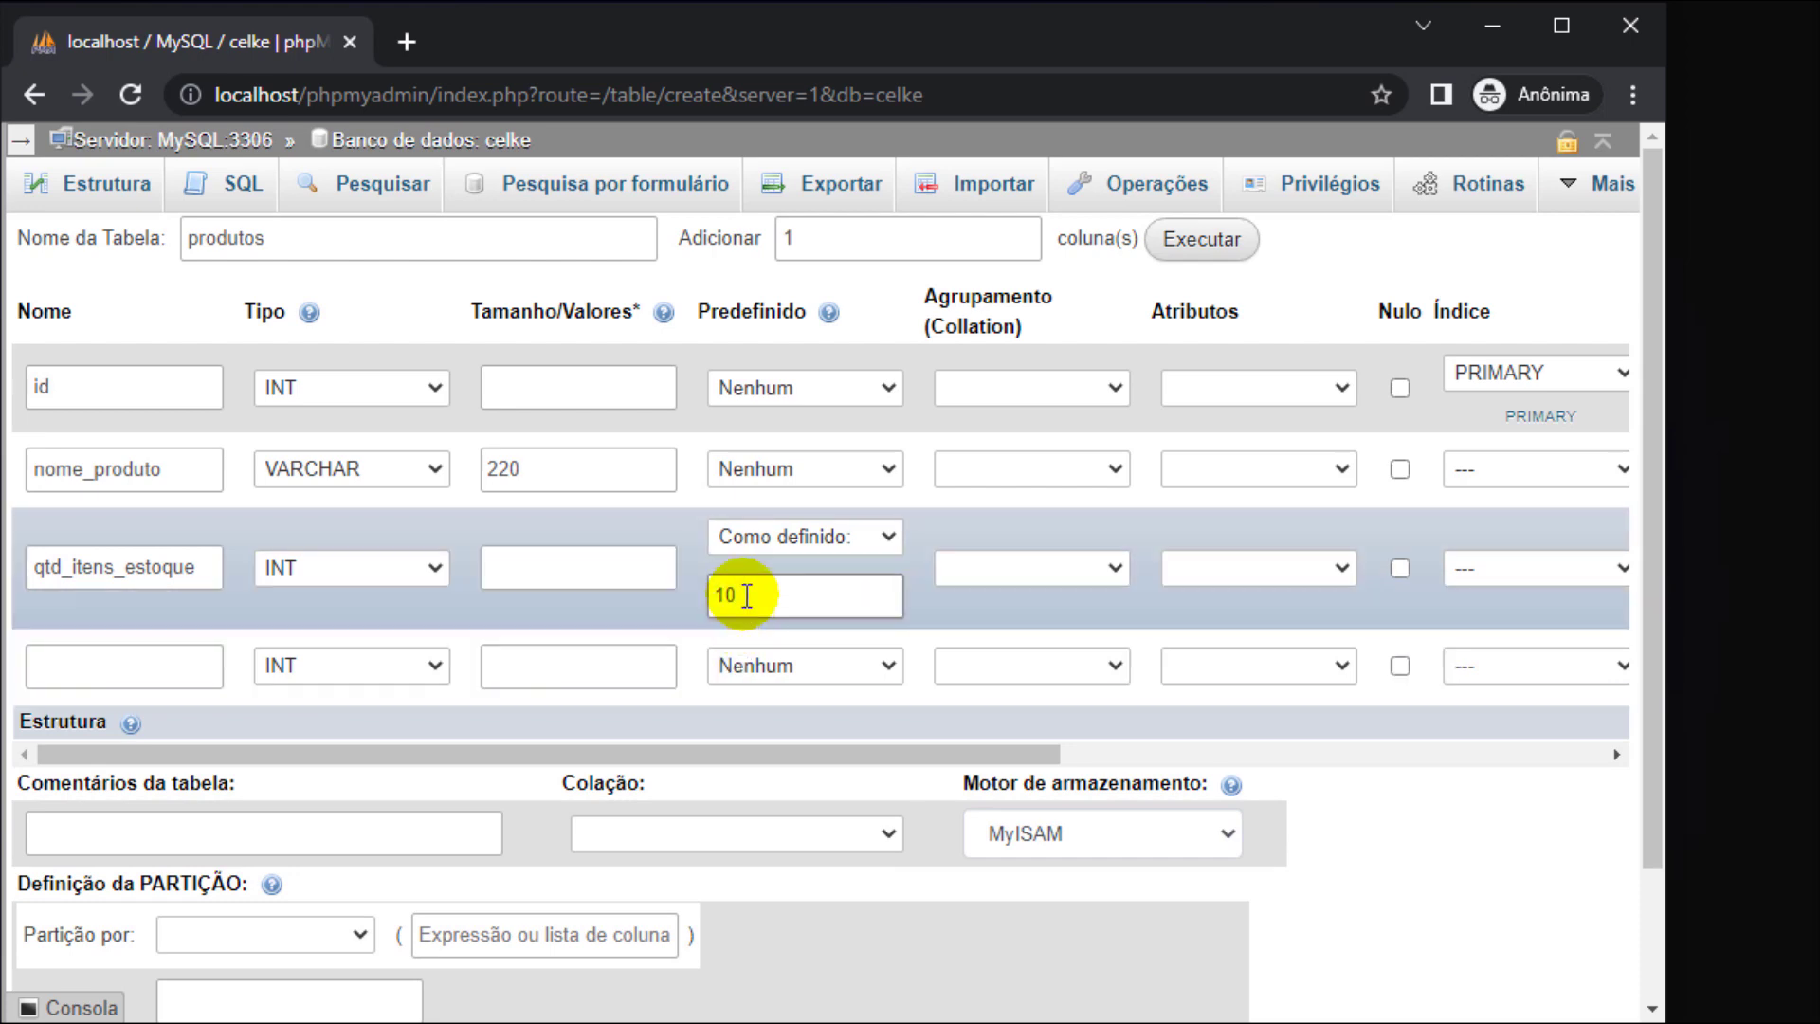
drag(744, 596, 682, 603)
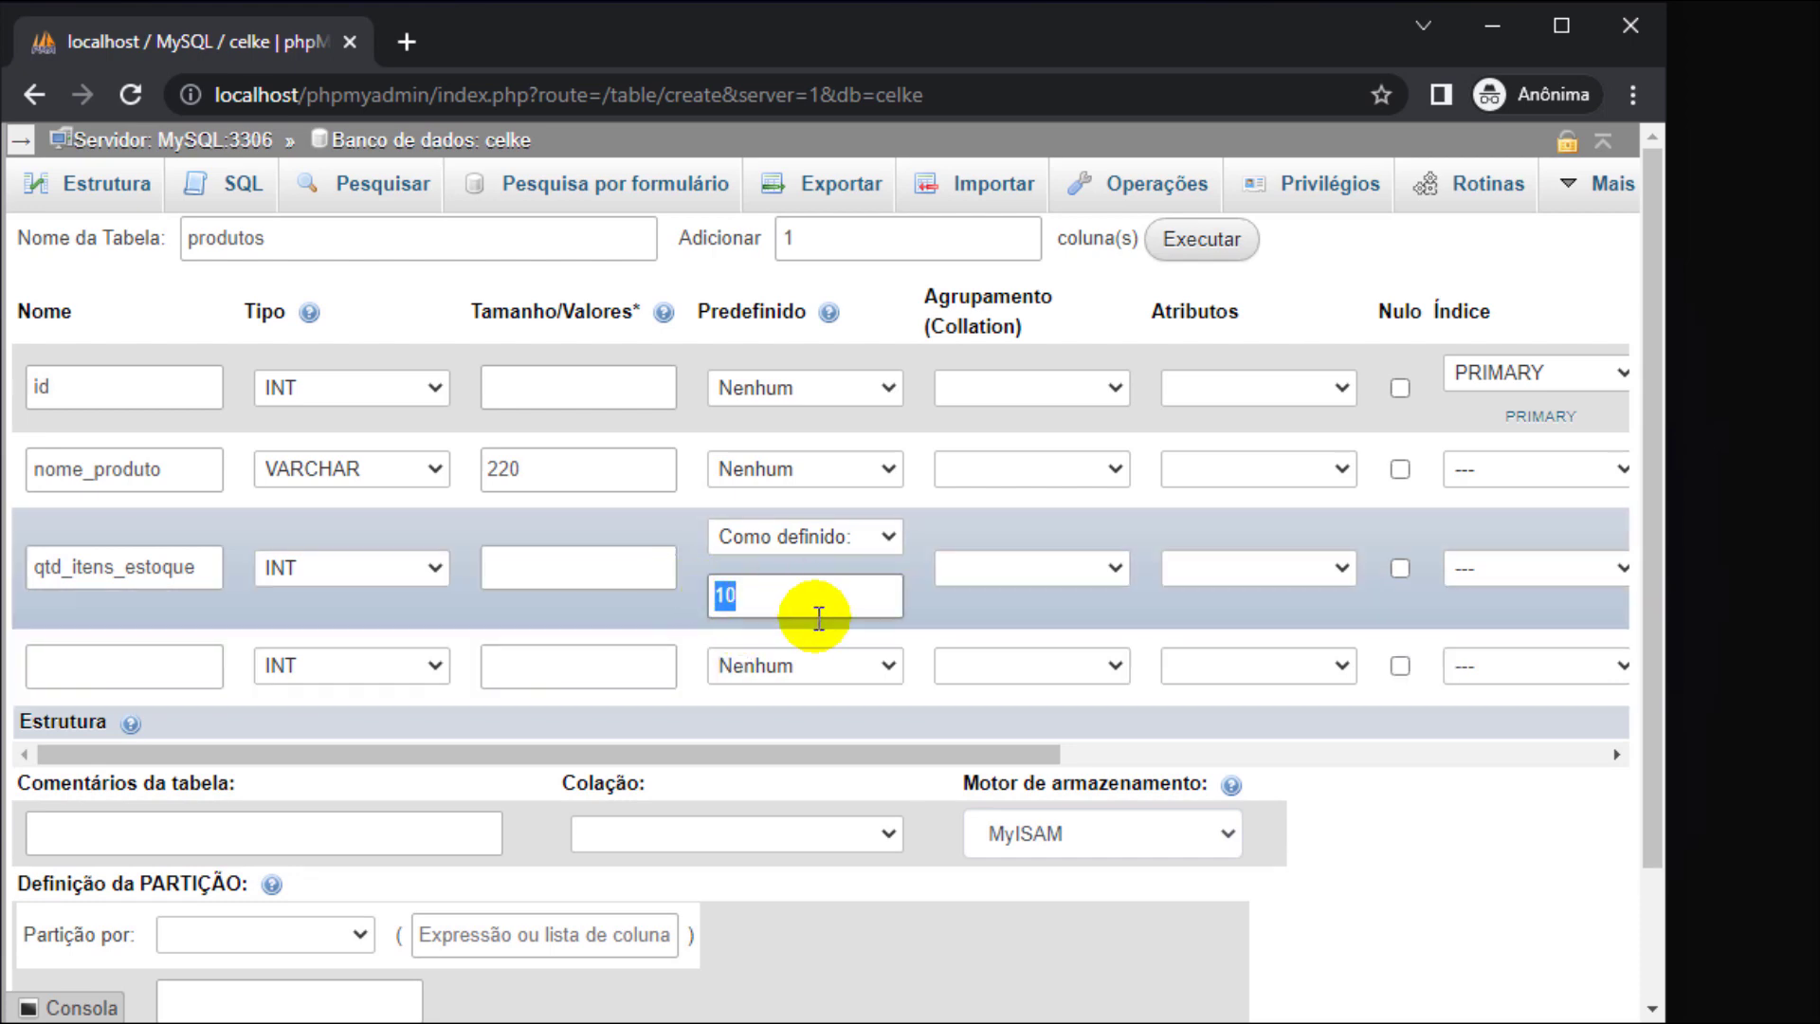
text(0)
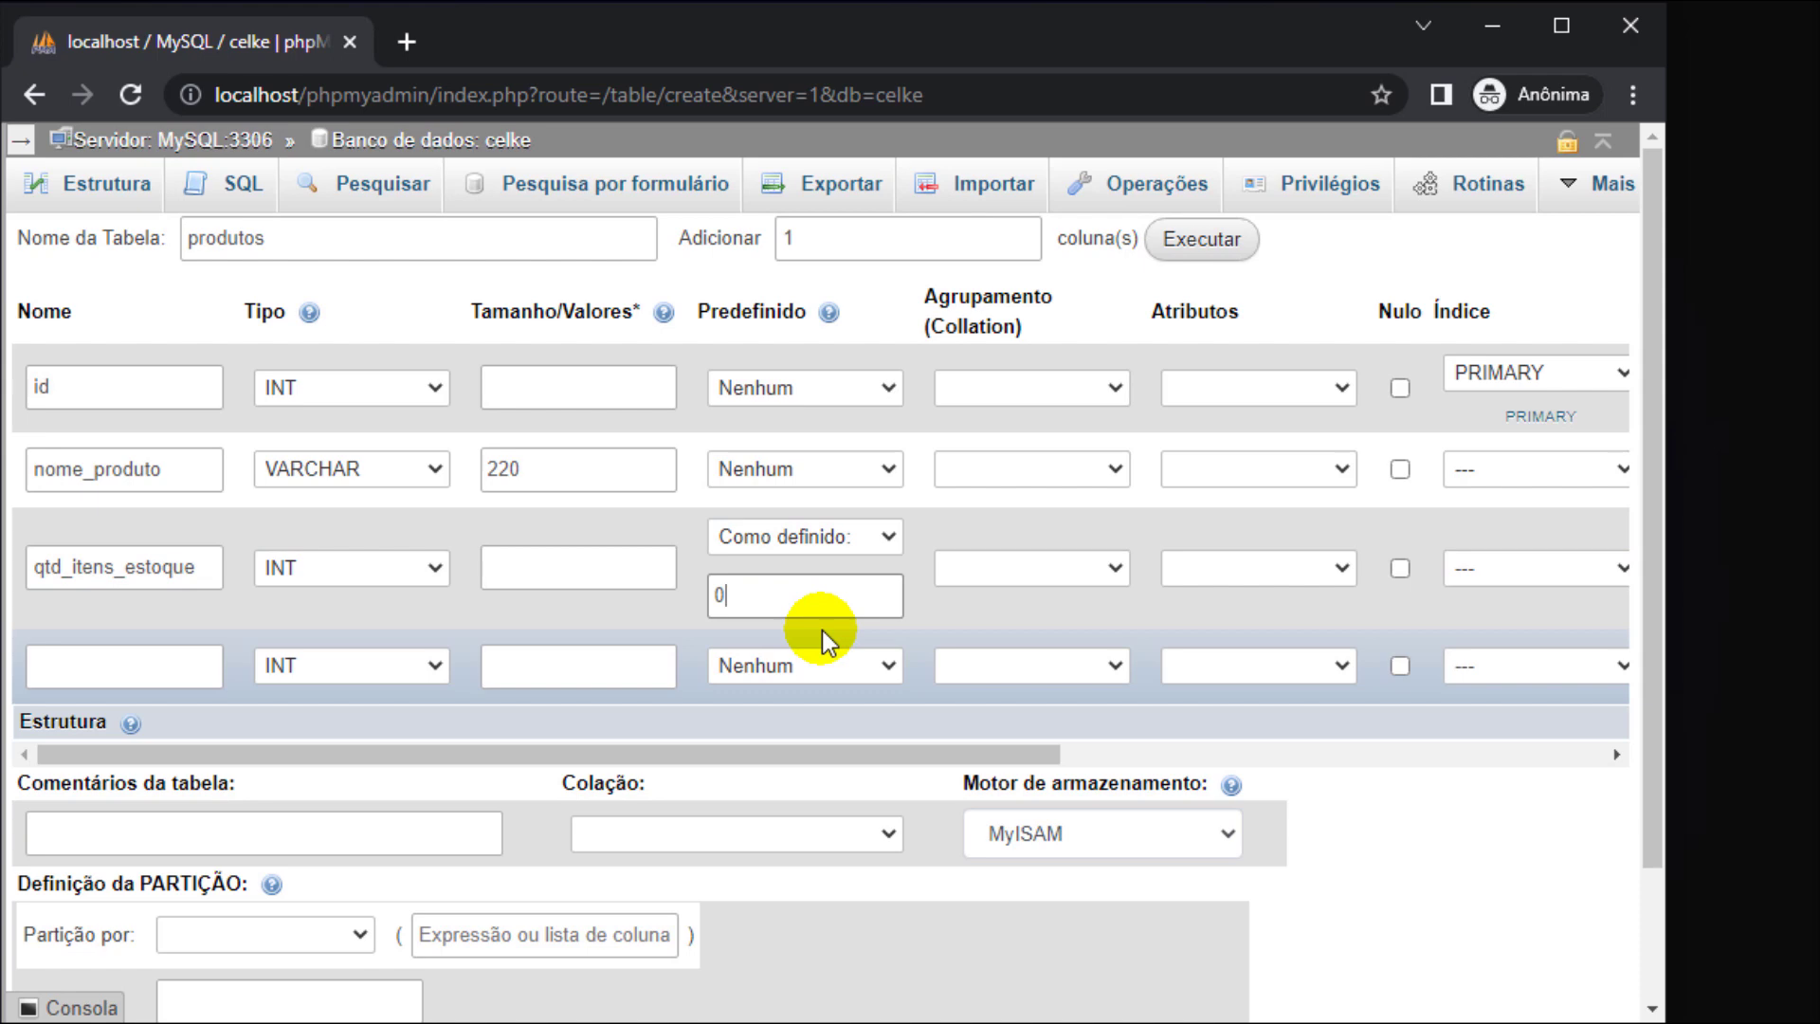
click(721, 595)
text(1)
scroll(554, 537, down, 2)
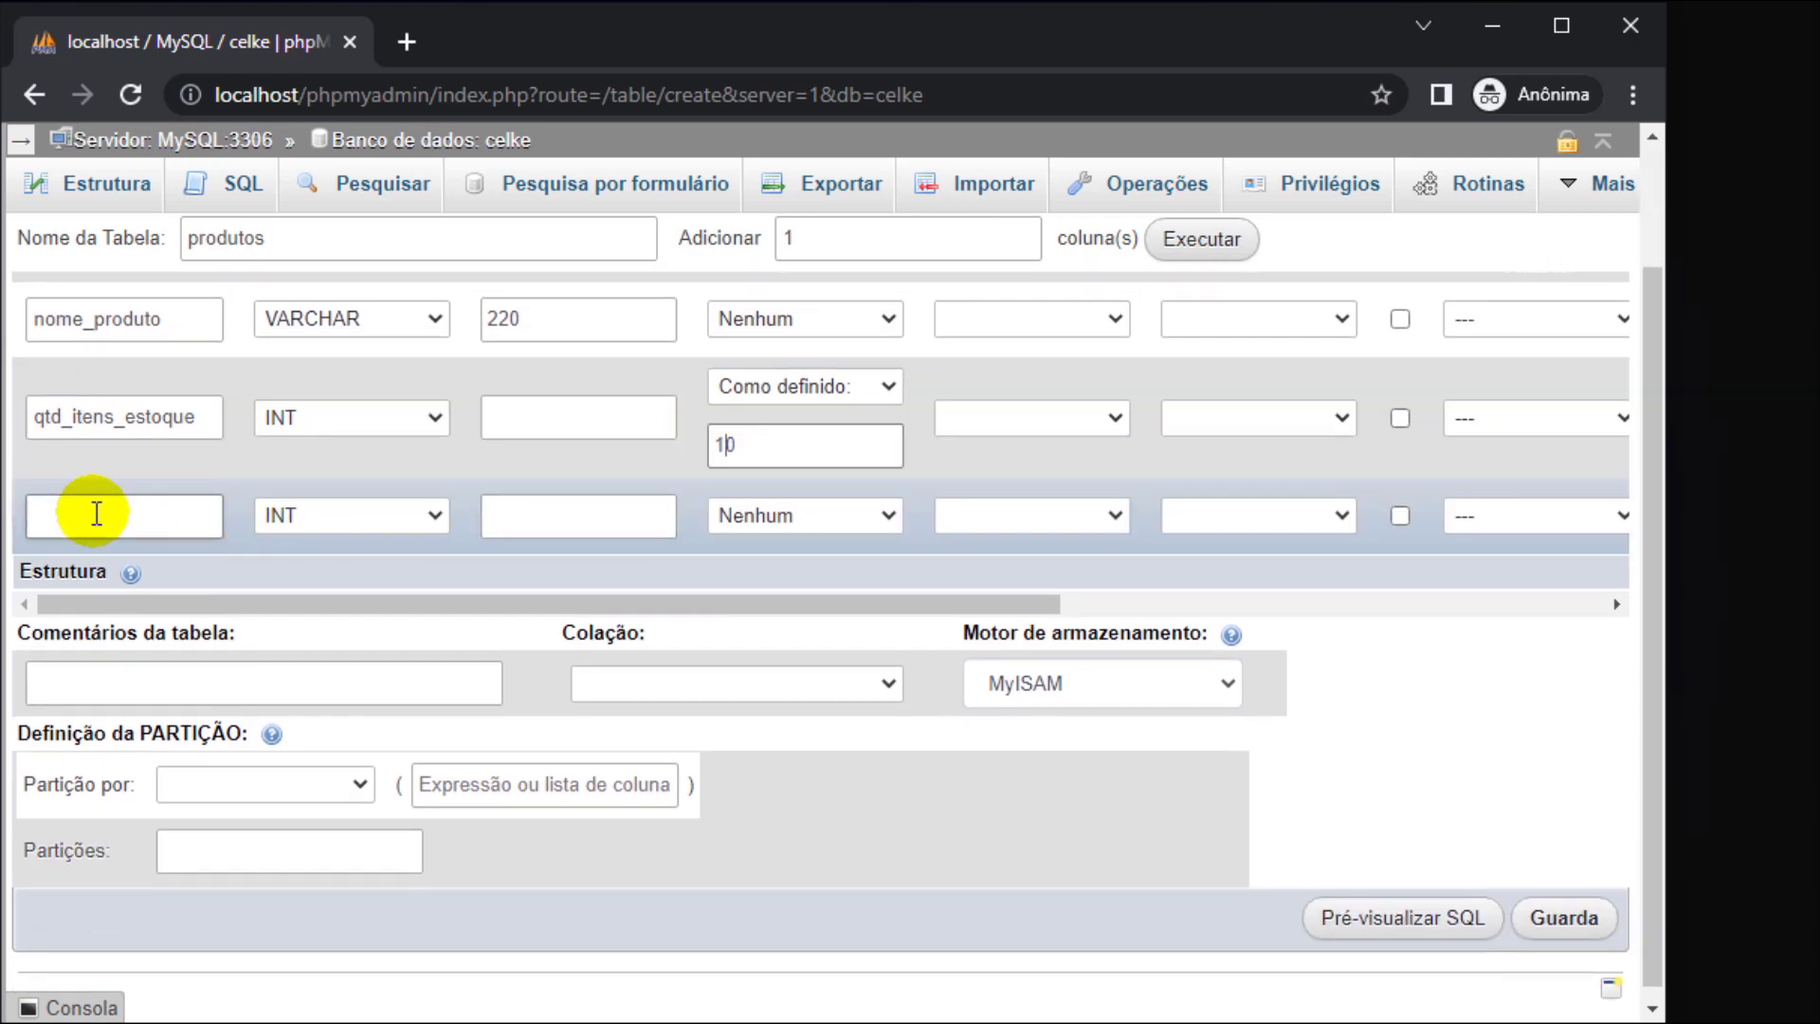
scroll(96, 510, up, 2)
- Name the fourth column marca, make it VARCHAR and allow NULL
click(153, 662)
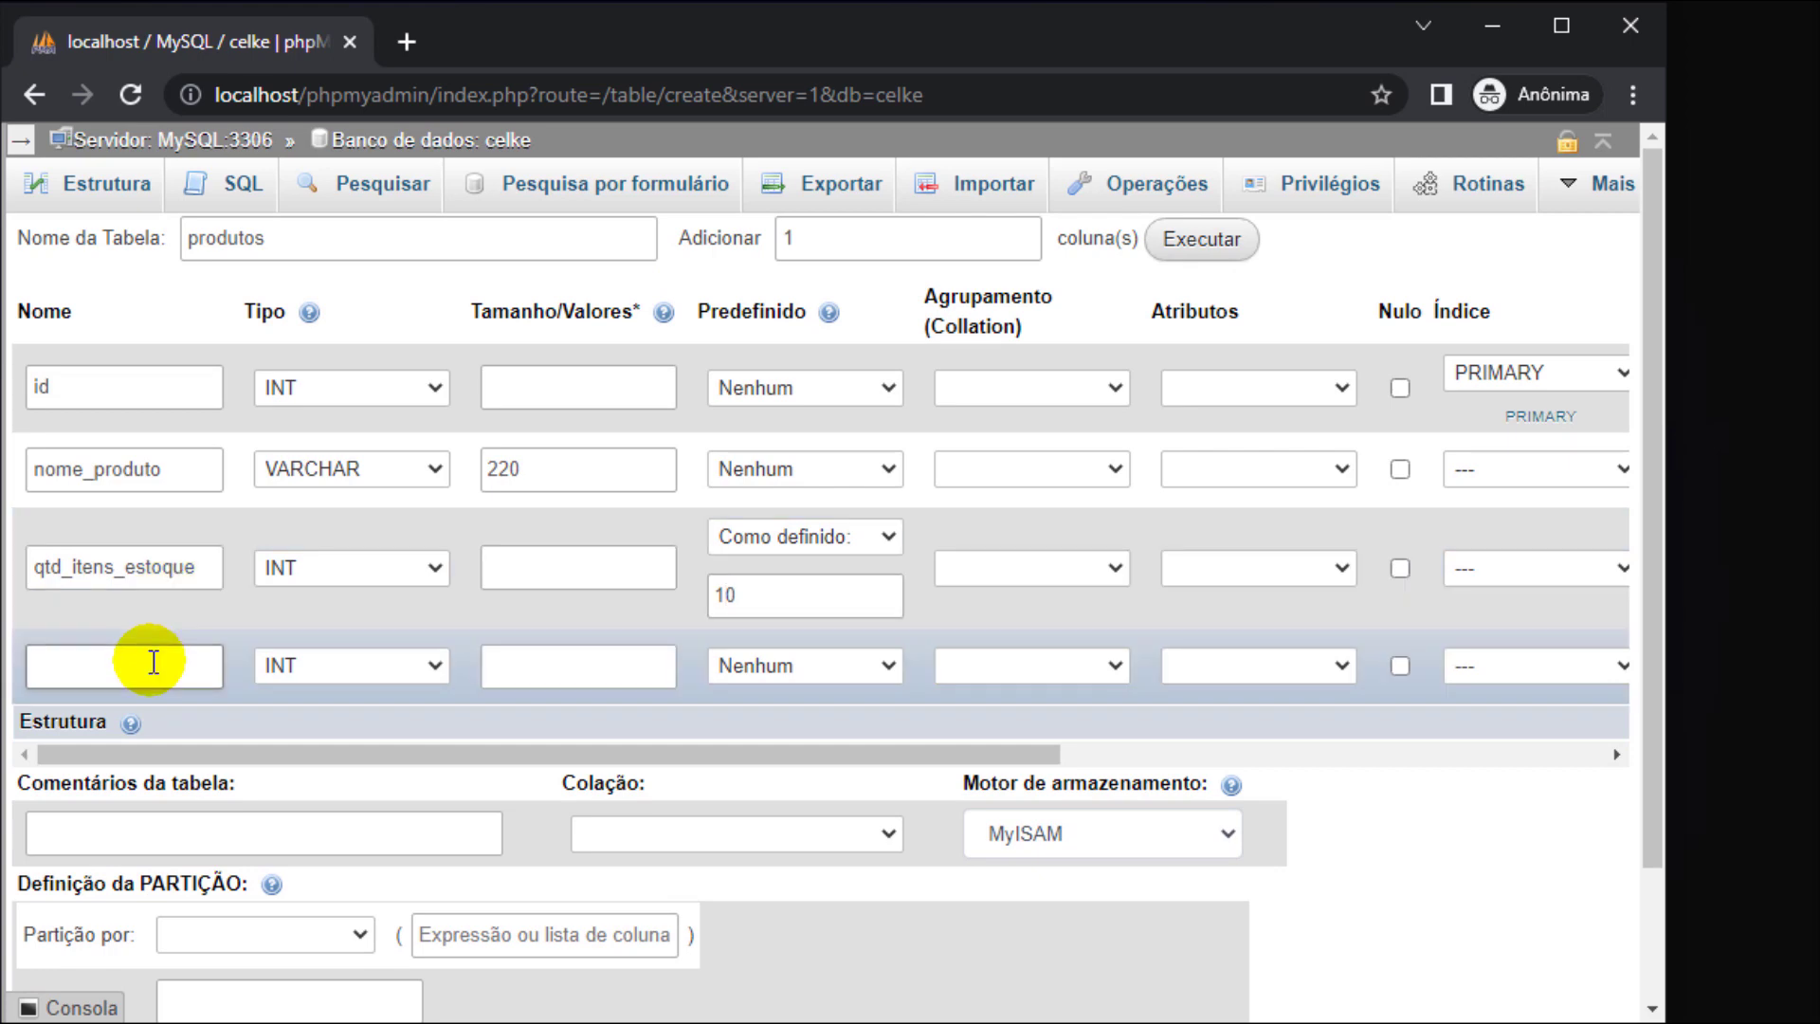
key(Tab)
key(v)
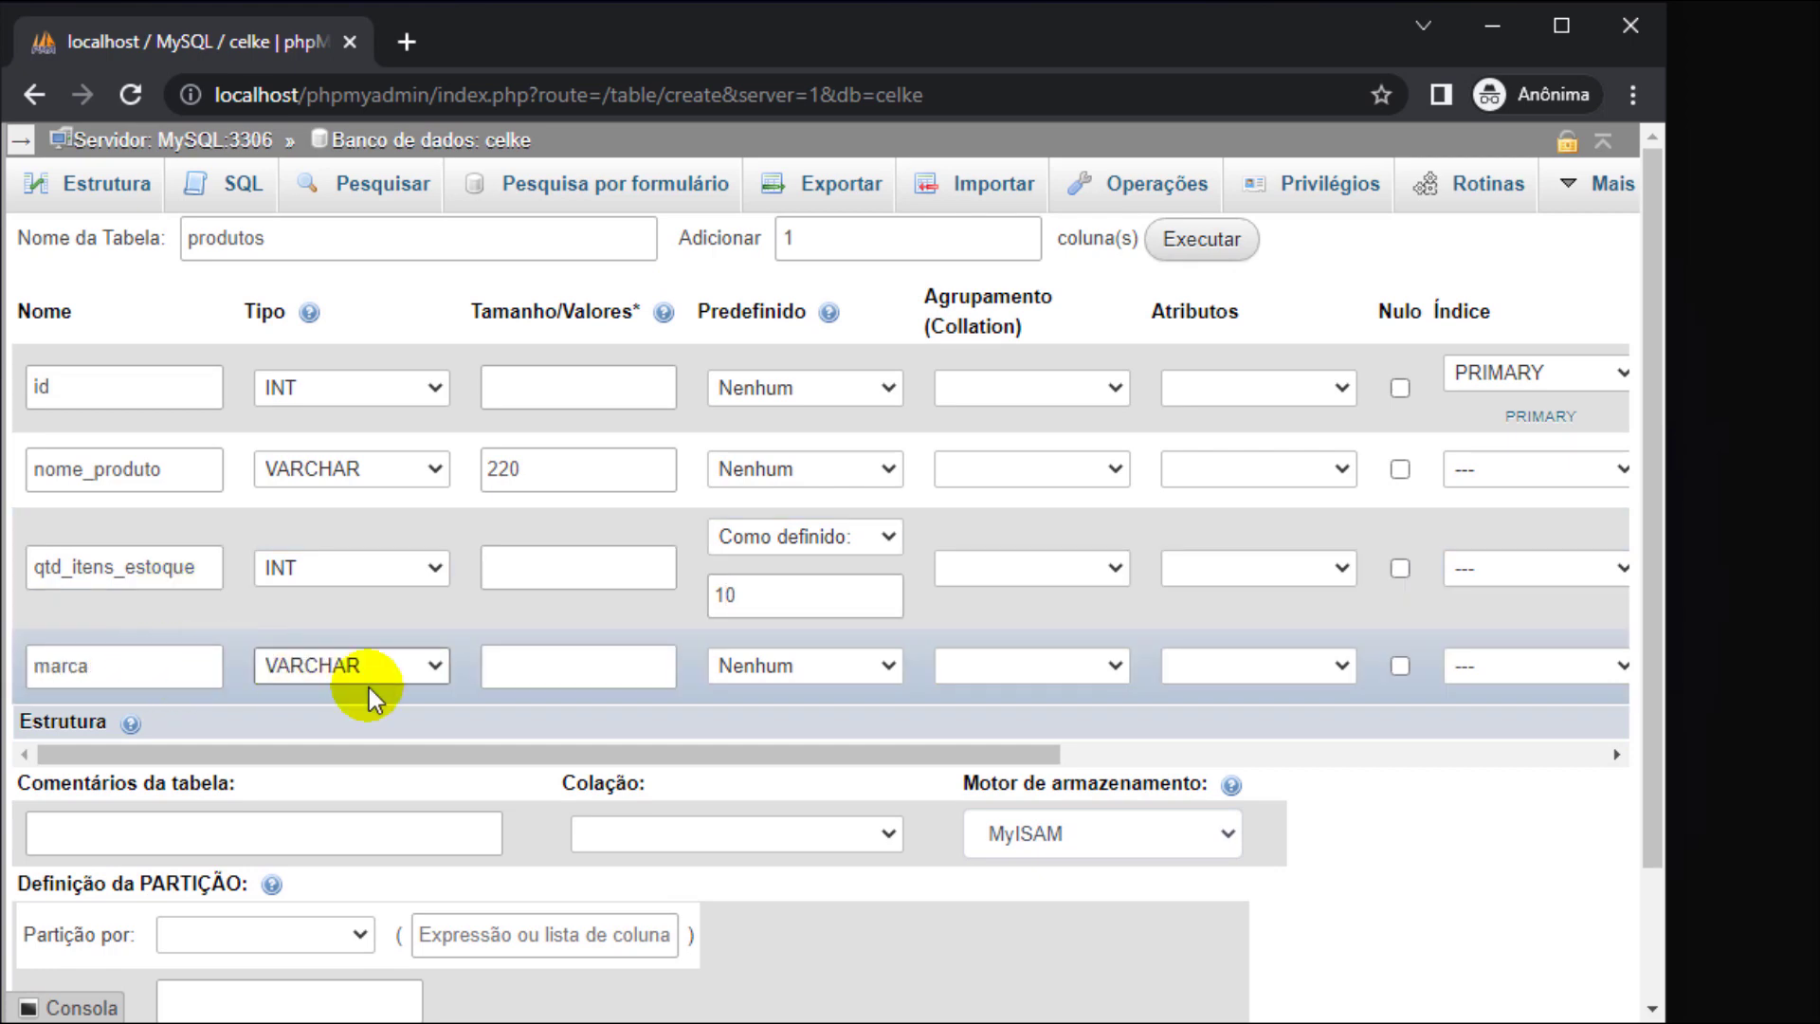
click(1400, 667)
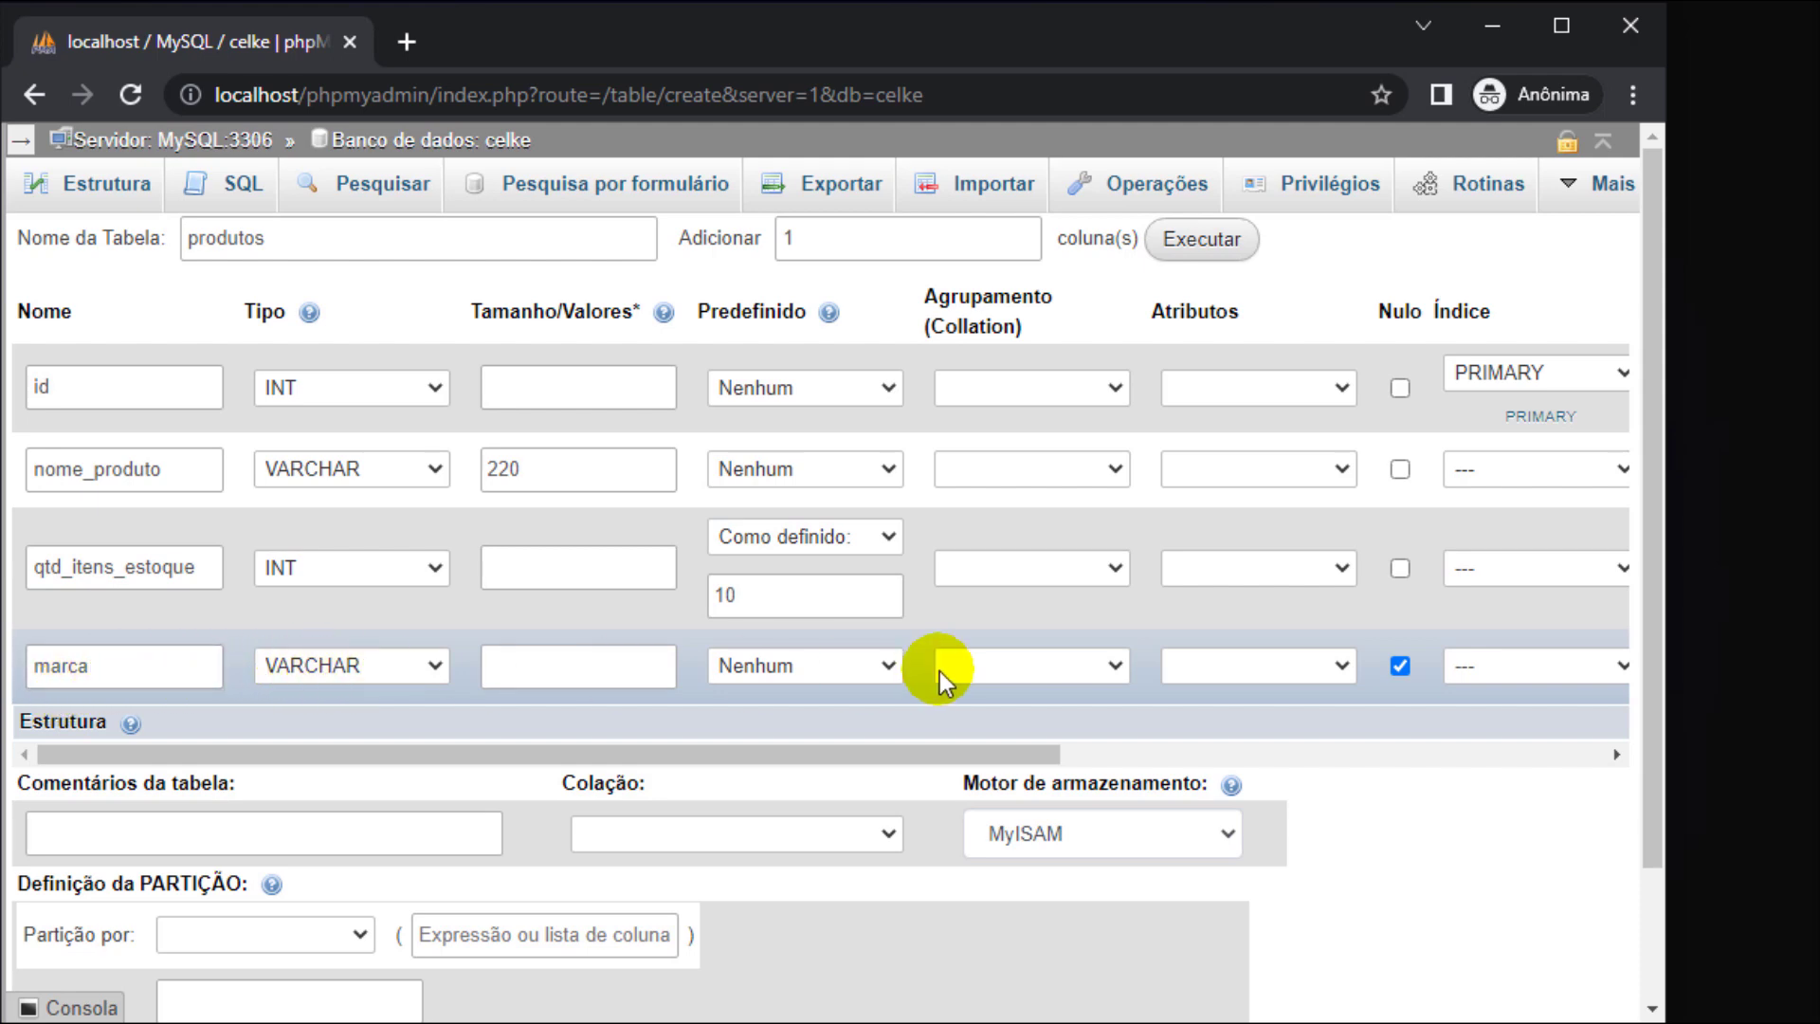
- Set the storage engine to InnoDB and try saving, dismissing the invalid length alert
click(1170, 833)
click(1042, 972)
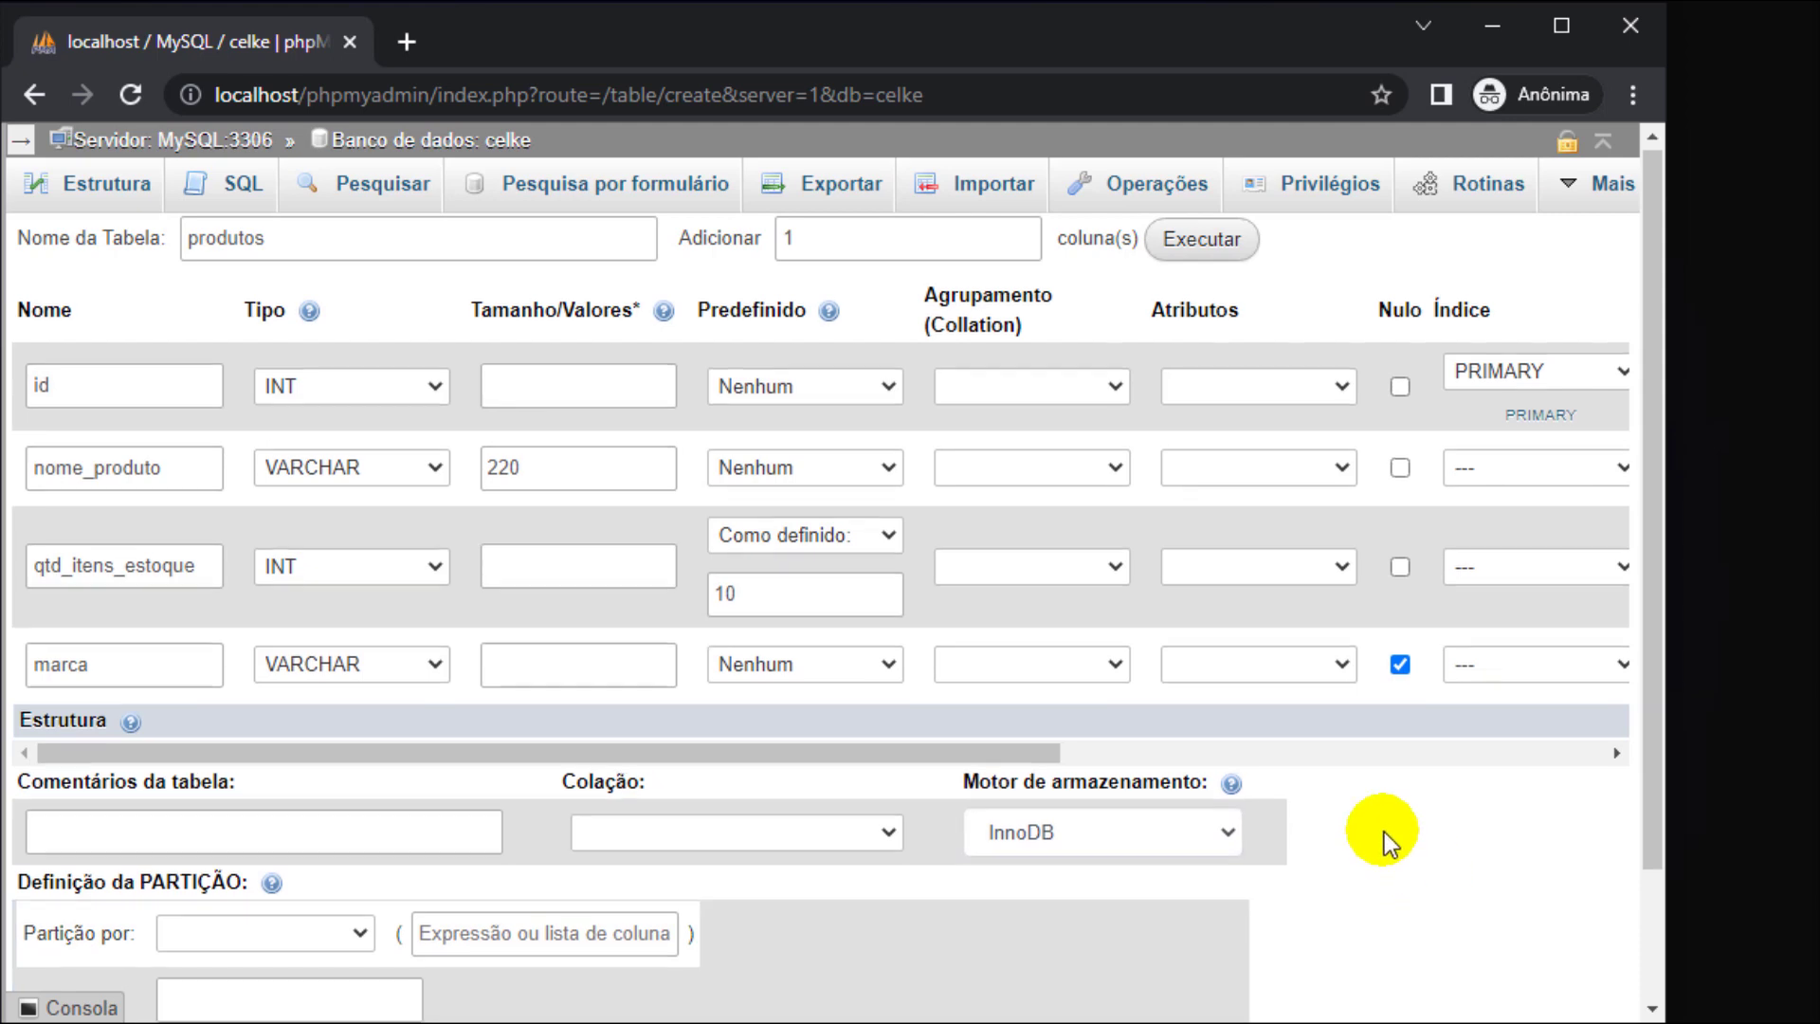
scroll(1381, 841, down, 3)
click(1559, 904)
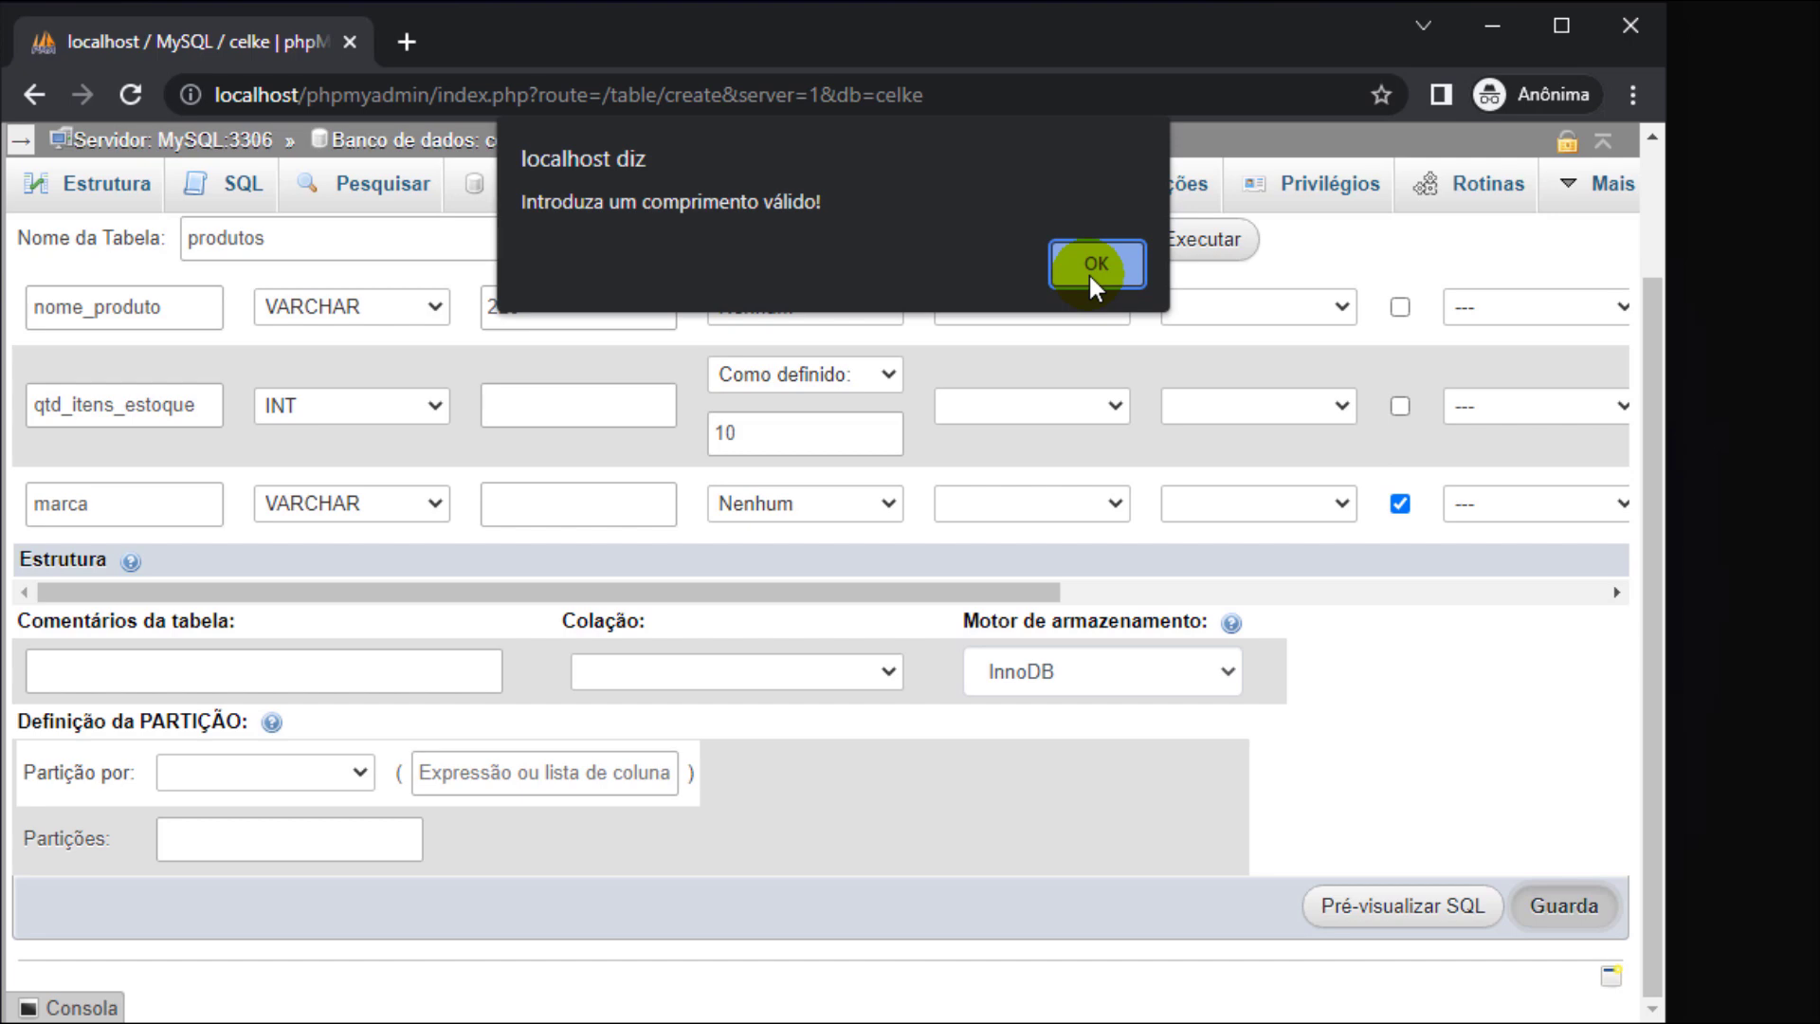
click(1095, 265)
- Rename the third column to min_itens_estoque and save the produtos table
scroll(600, 510, up, 2)
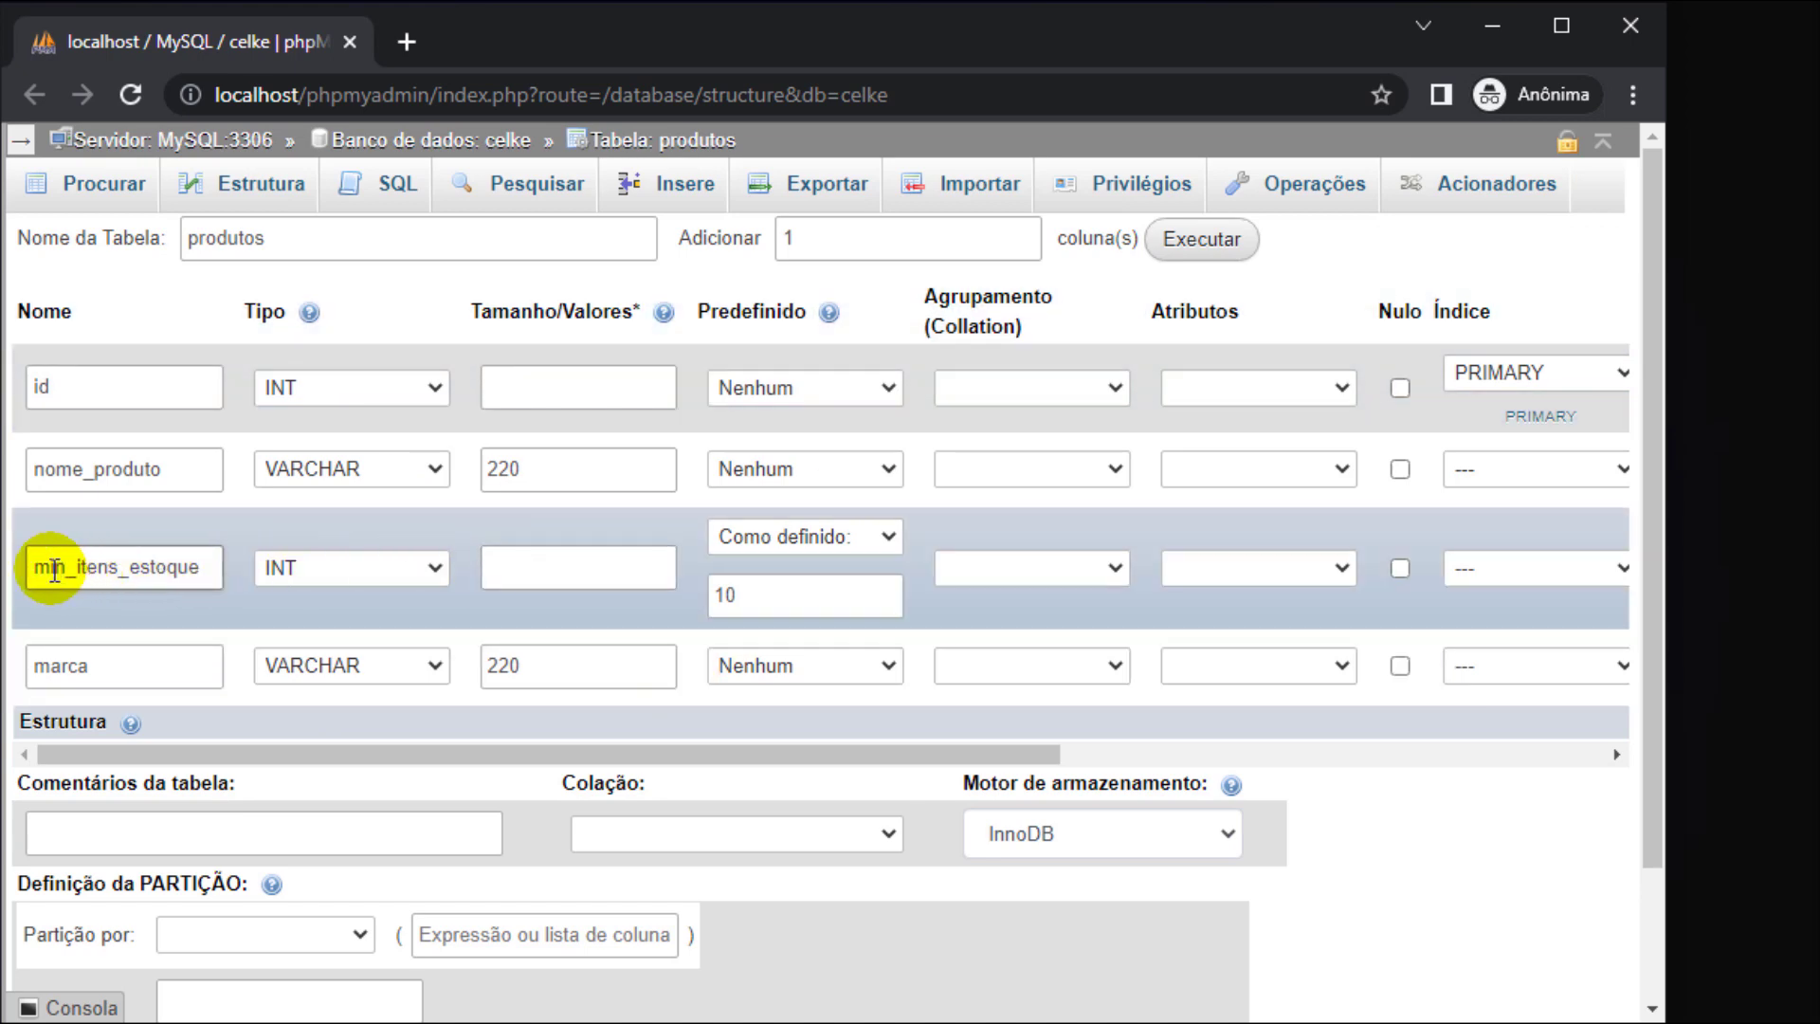
drag(54, 569, 118, 568)
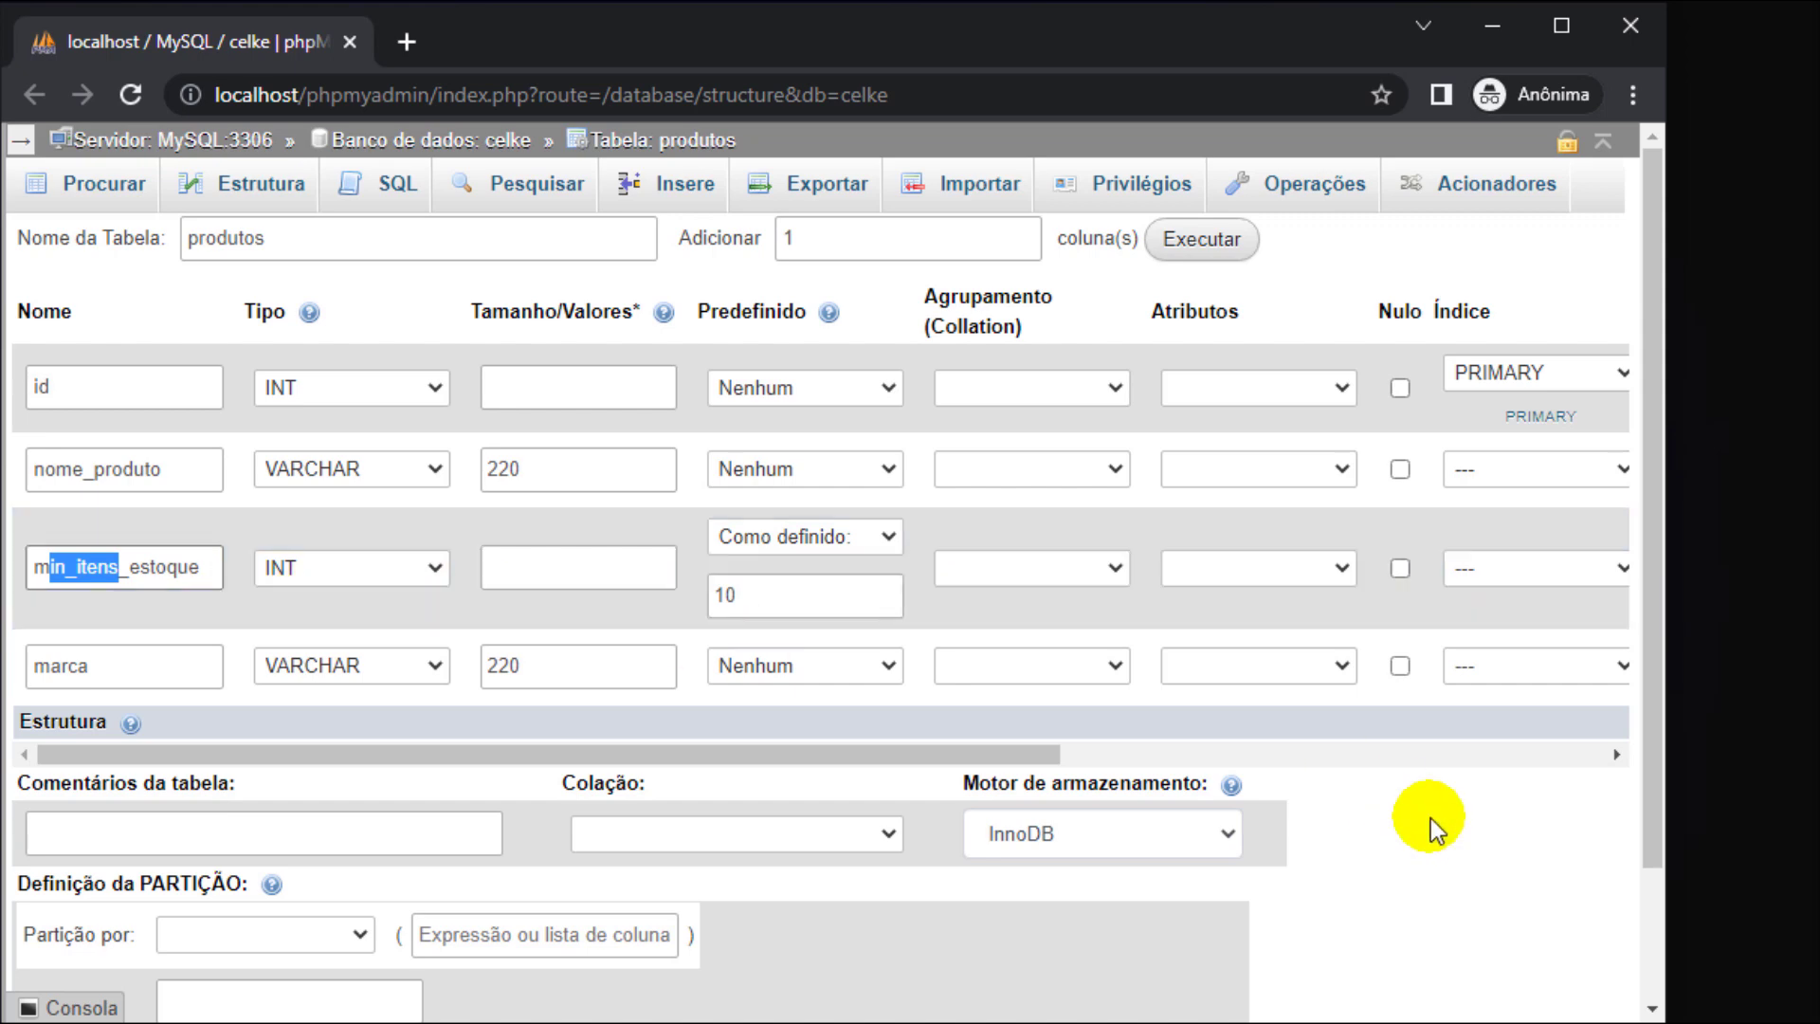
scroll(1429, 828, down, 2)
click(1566, 905)
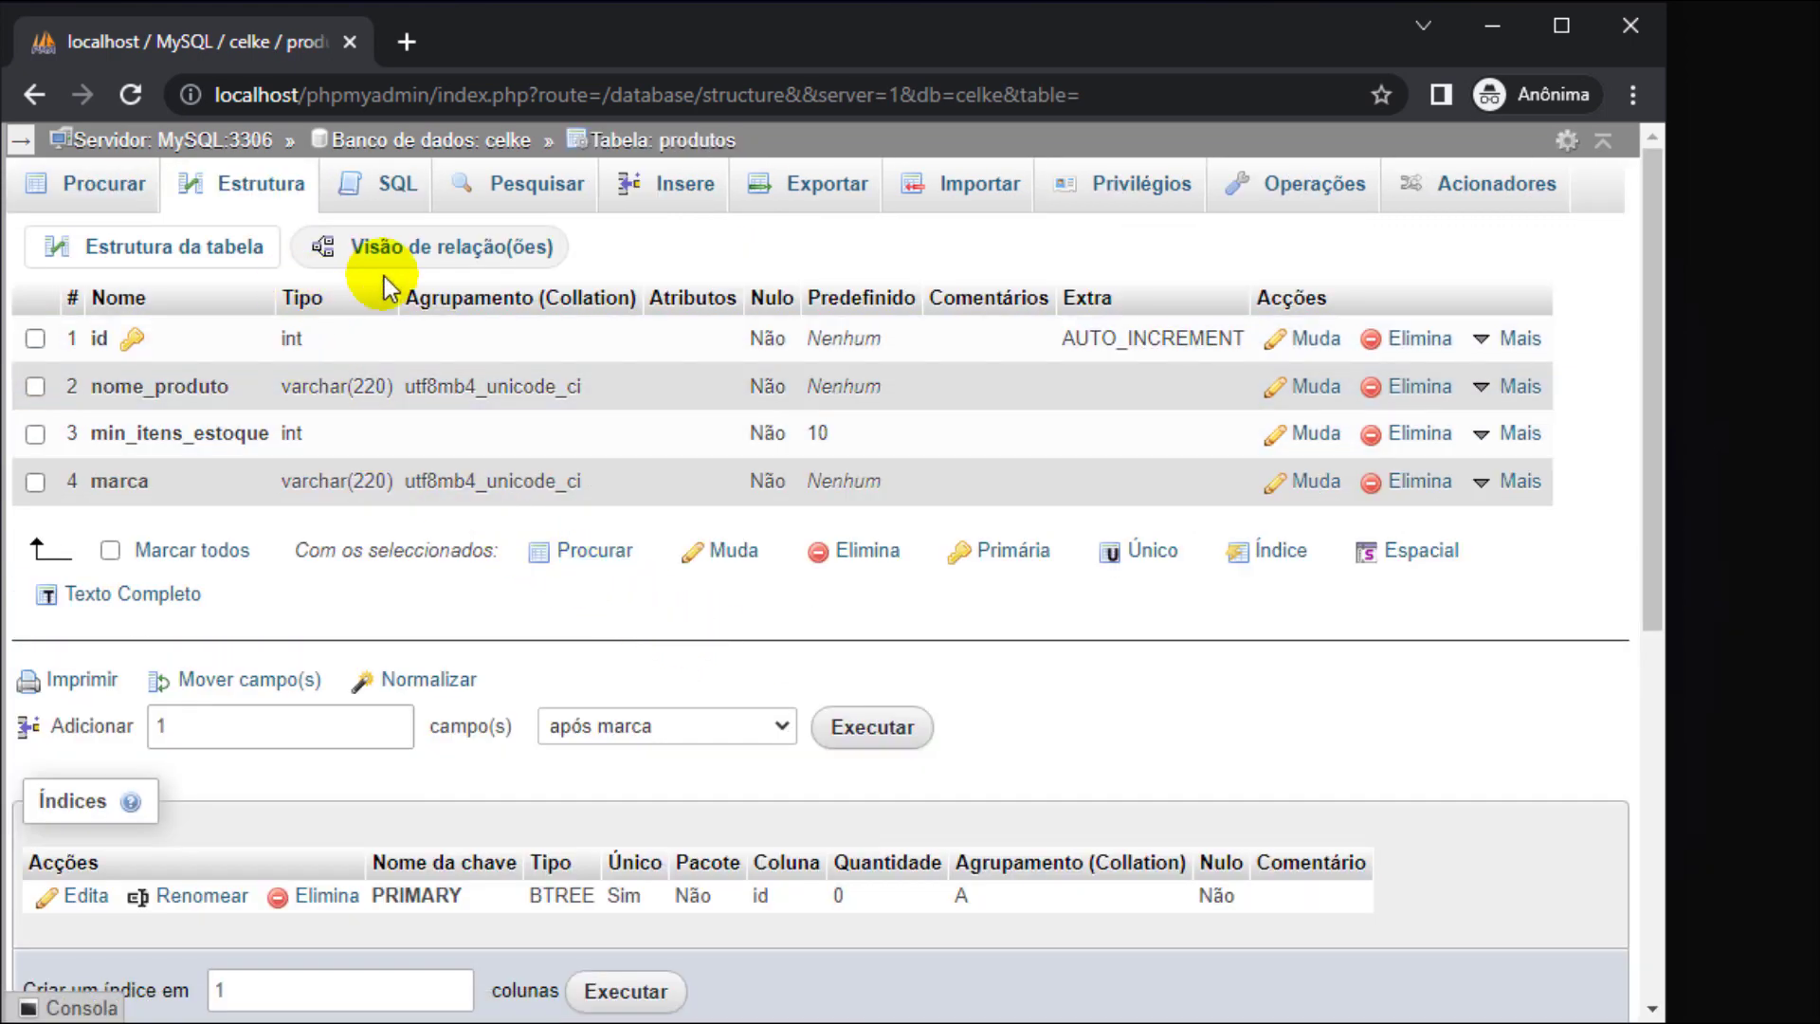
- In the Insere form, enter the first product: Teclado, stock 20, marca AAAAA
click(688, 190)
click(805, 435)
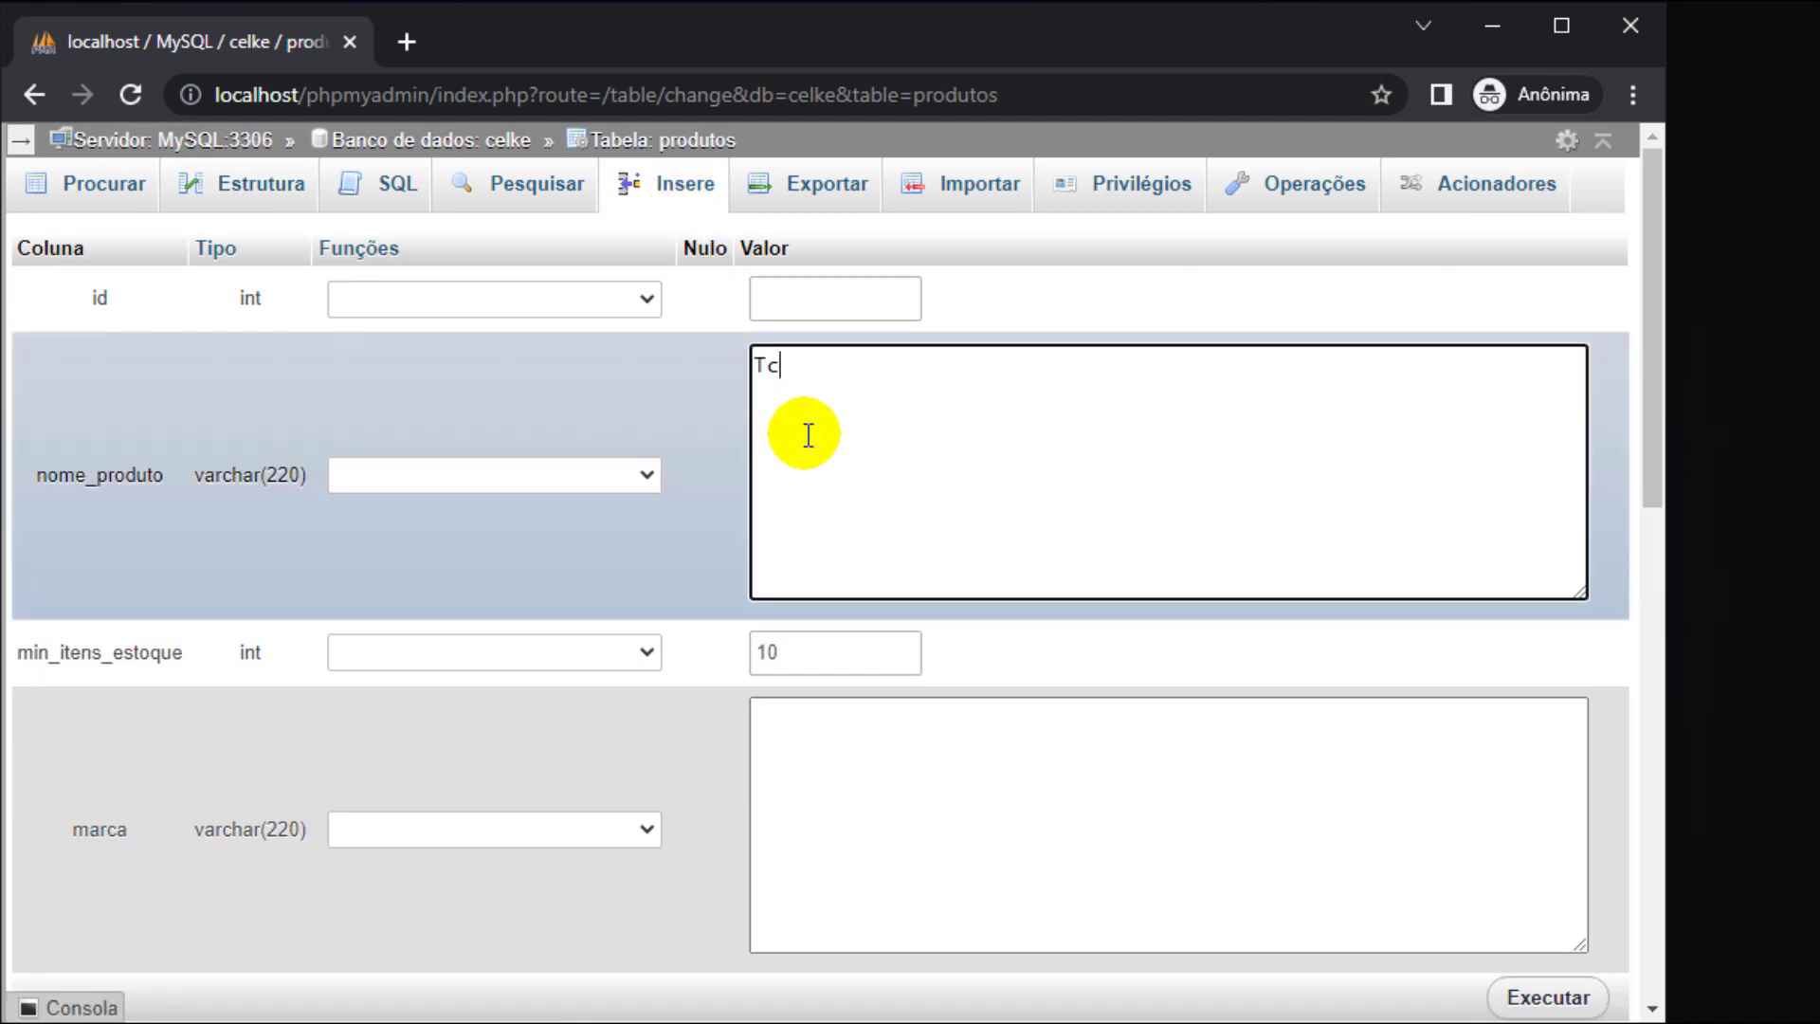
text(Teclado)
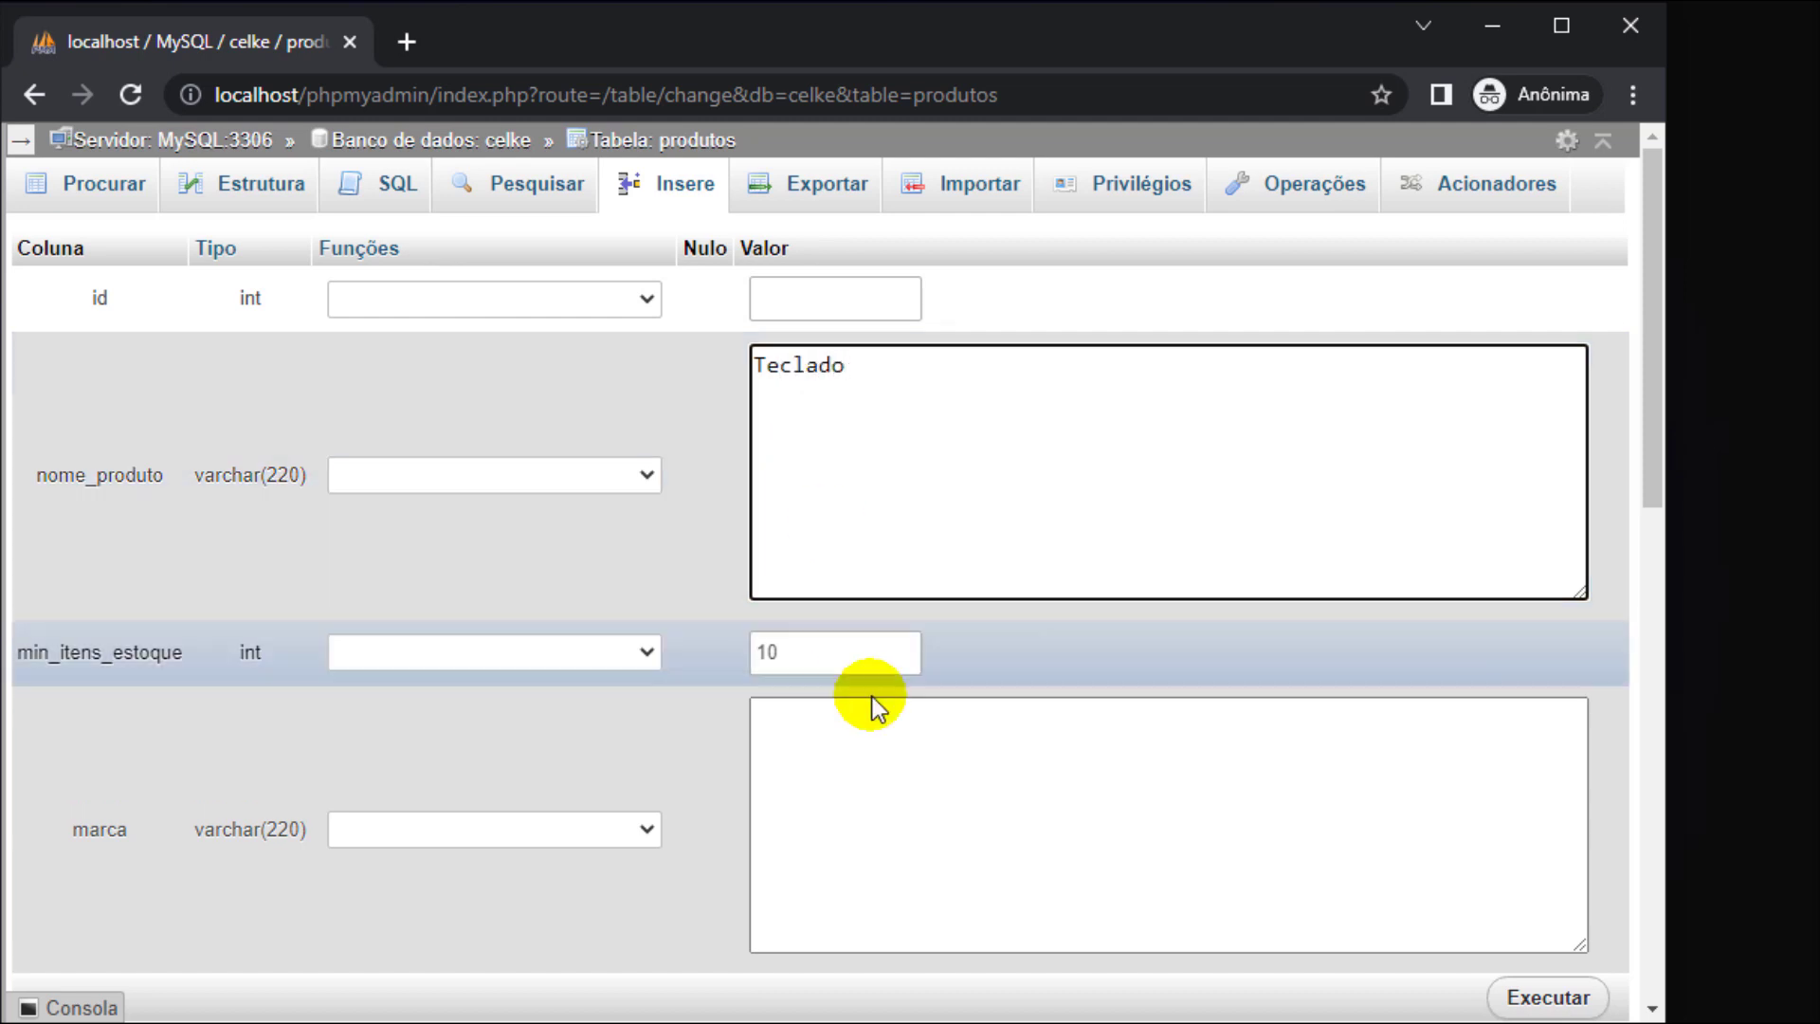
scroll(862, 682, down, 3)
click(823, 495)
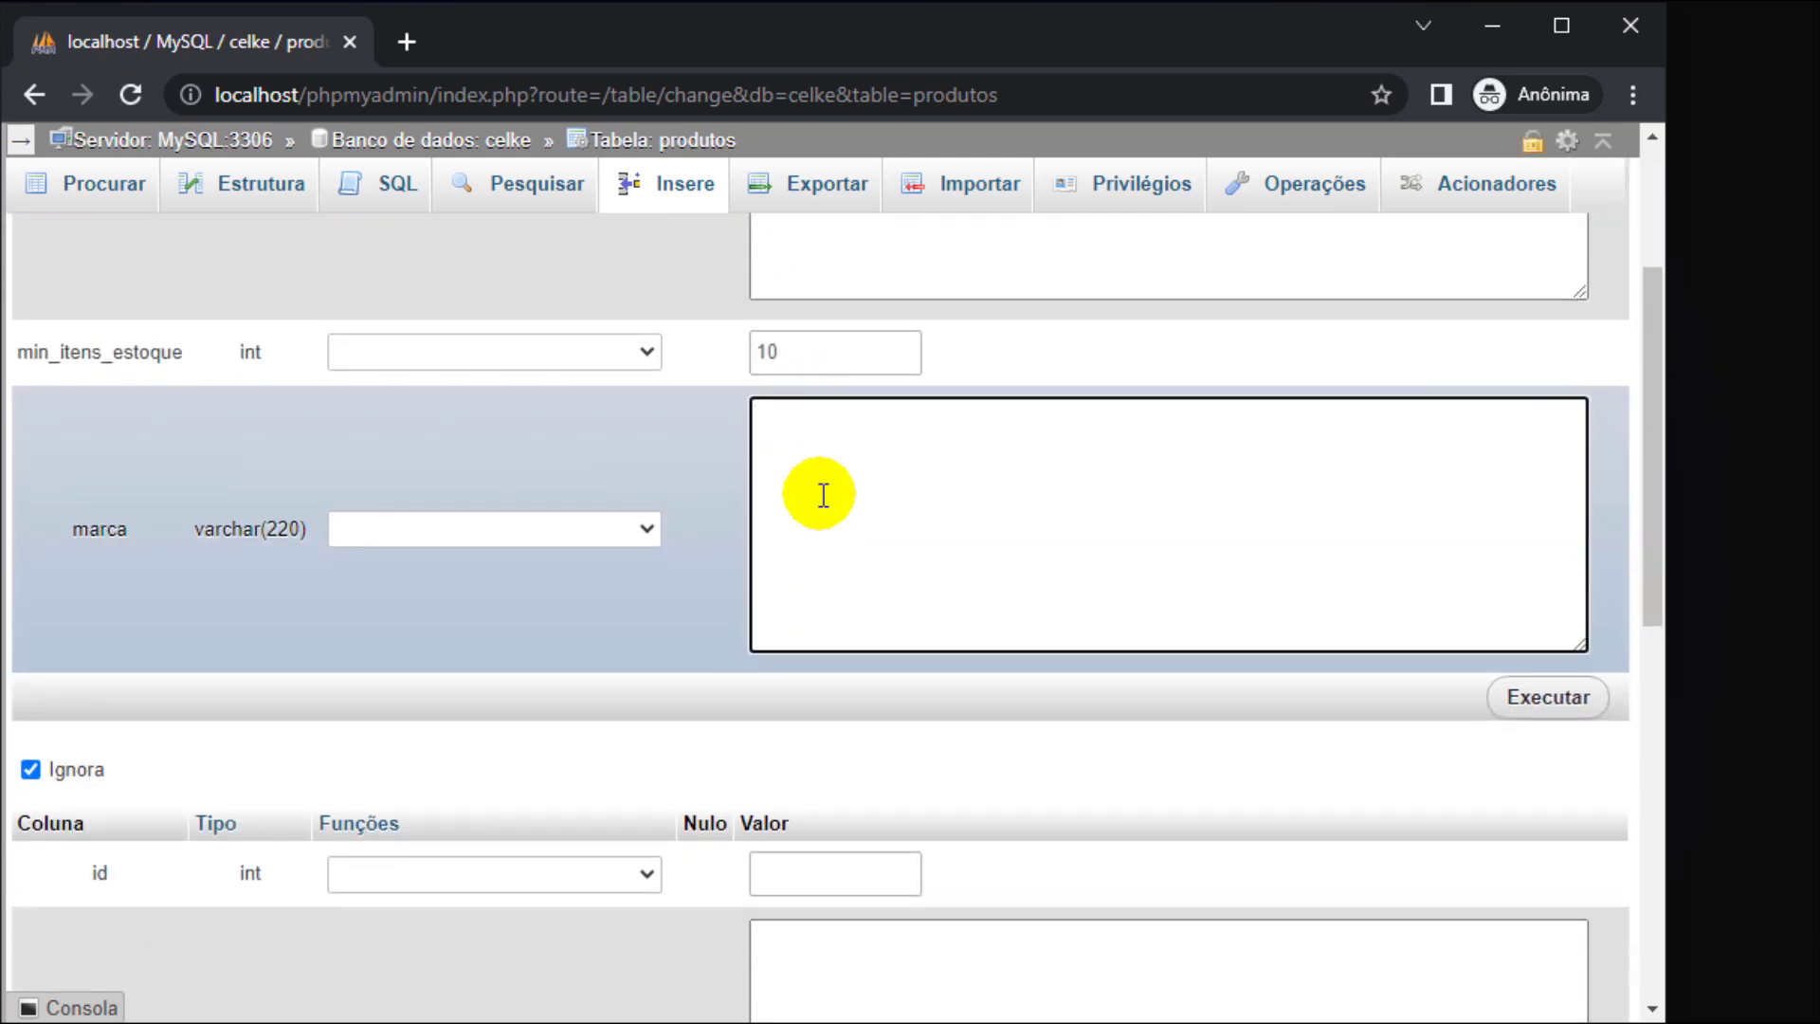
drag(766, 353, 747, 361)
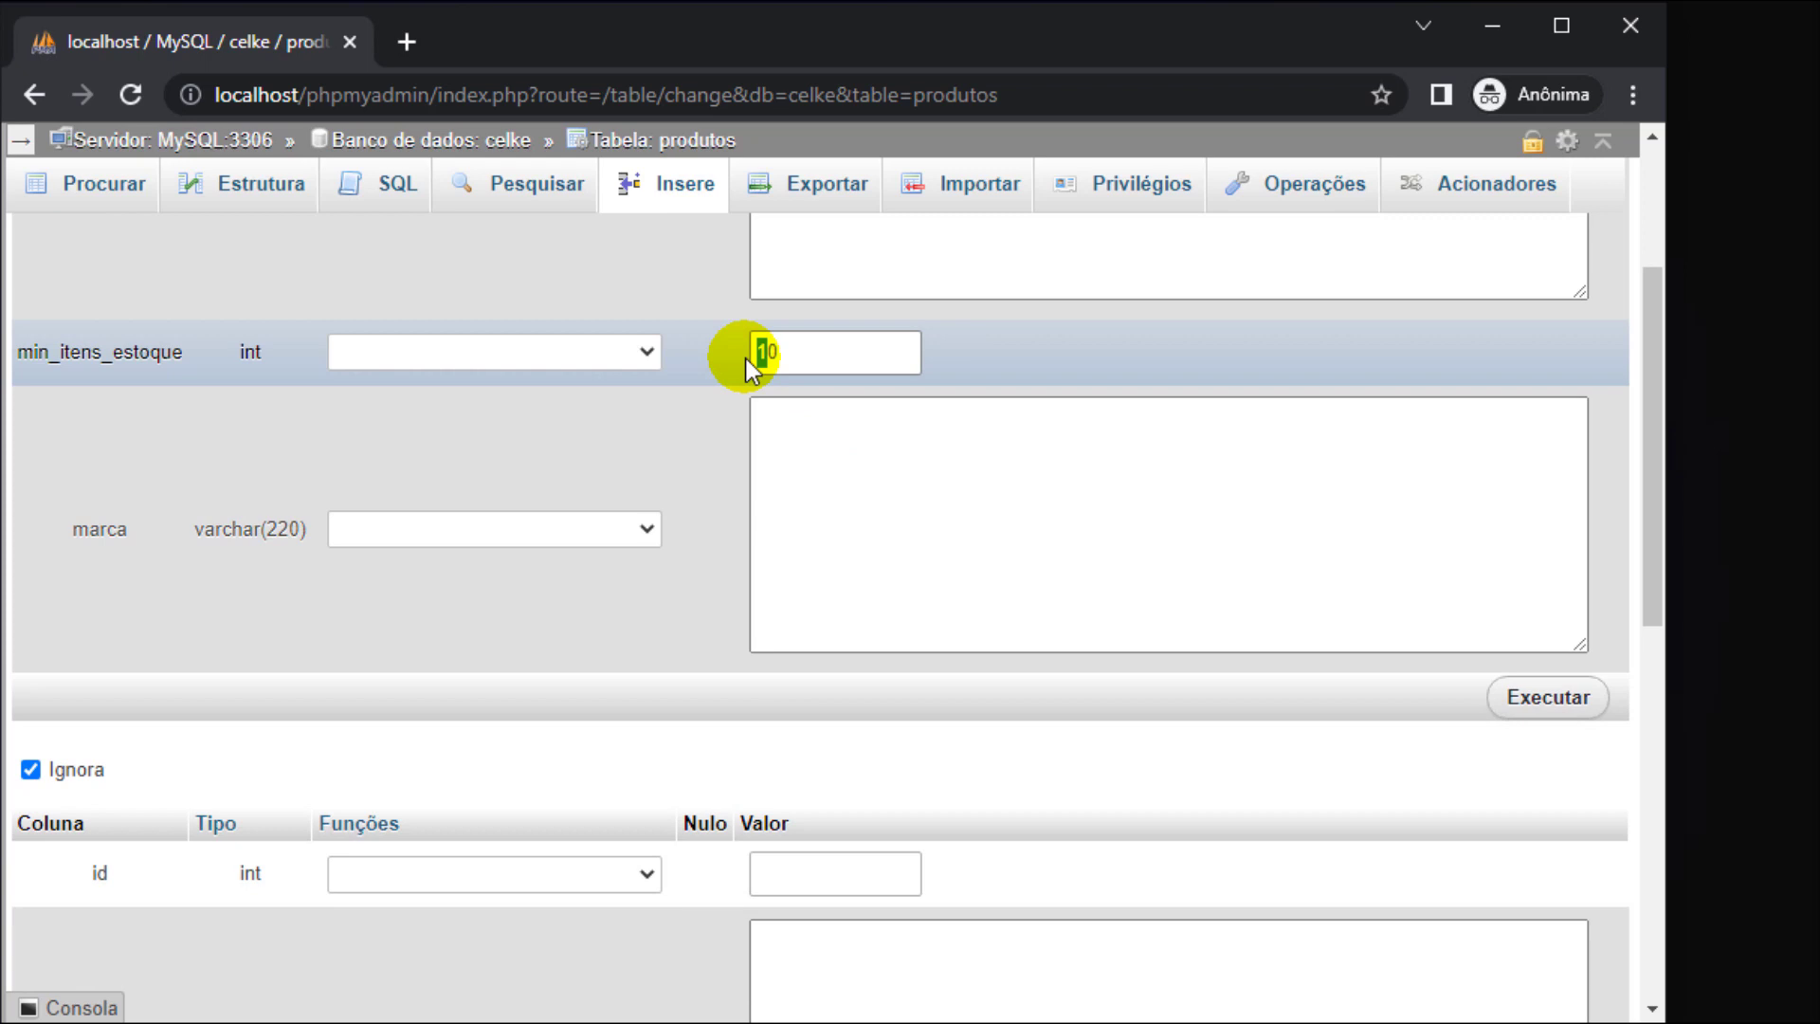
click(864, 494)
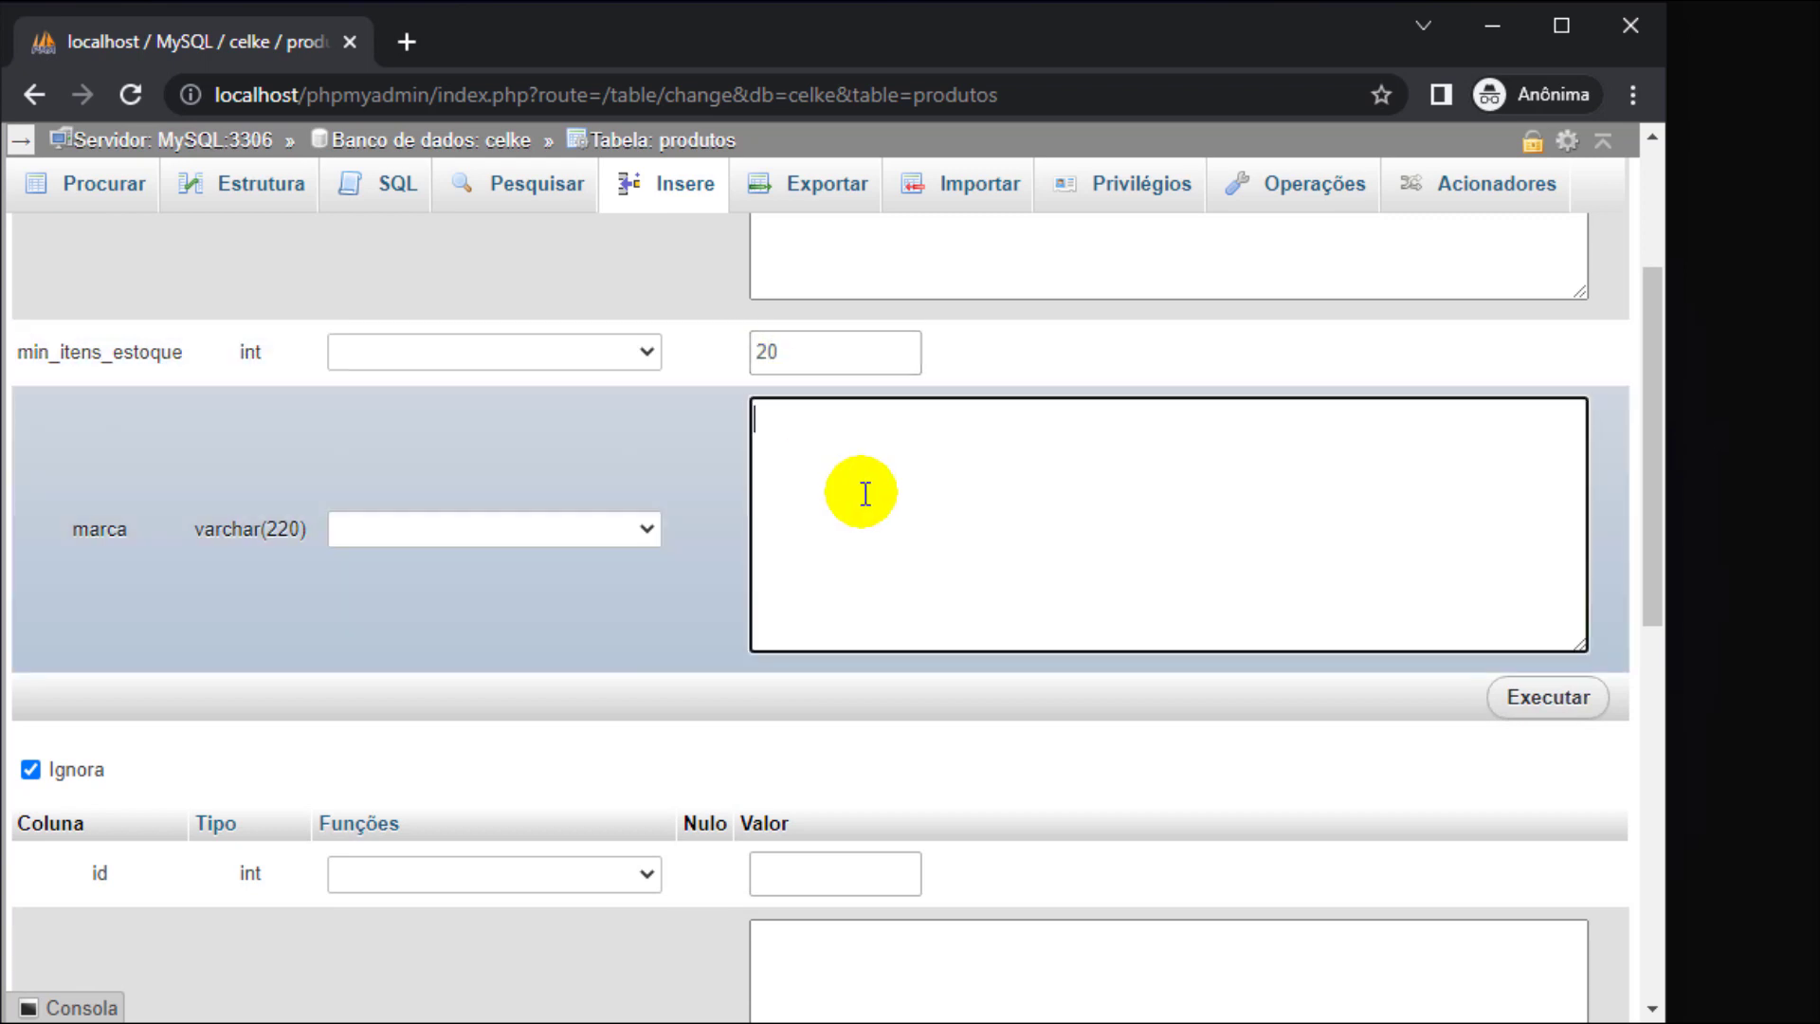
text(AAAAA)
scroll(864, 494, down, 3)
- Fill the second row with Mouse, stock 50, marca BBBBBB
click(925, 726)
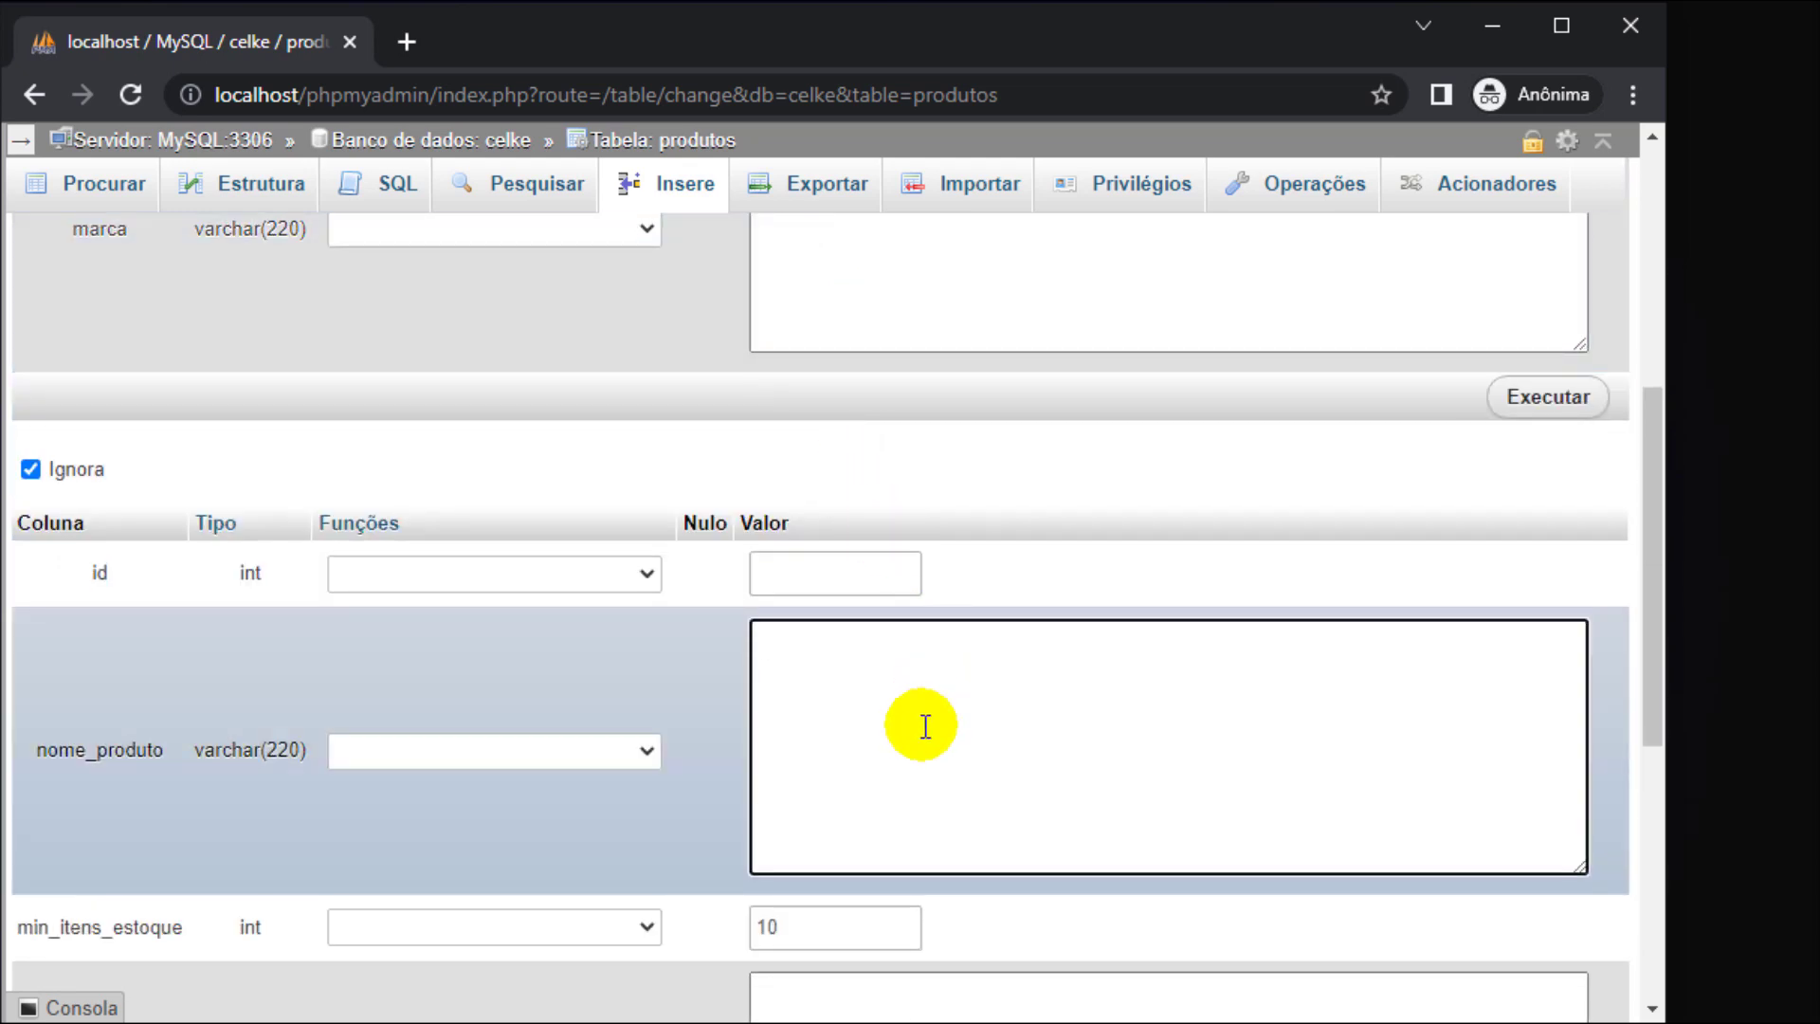
text(Mouse)
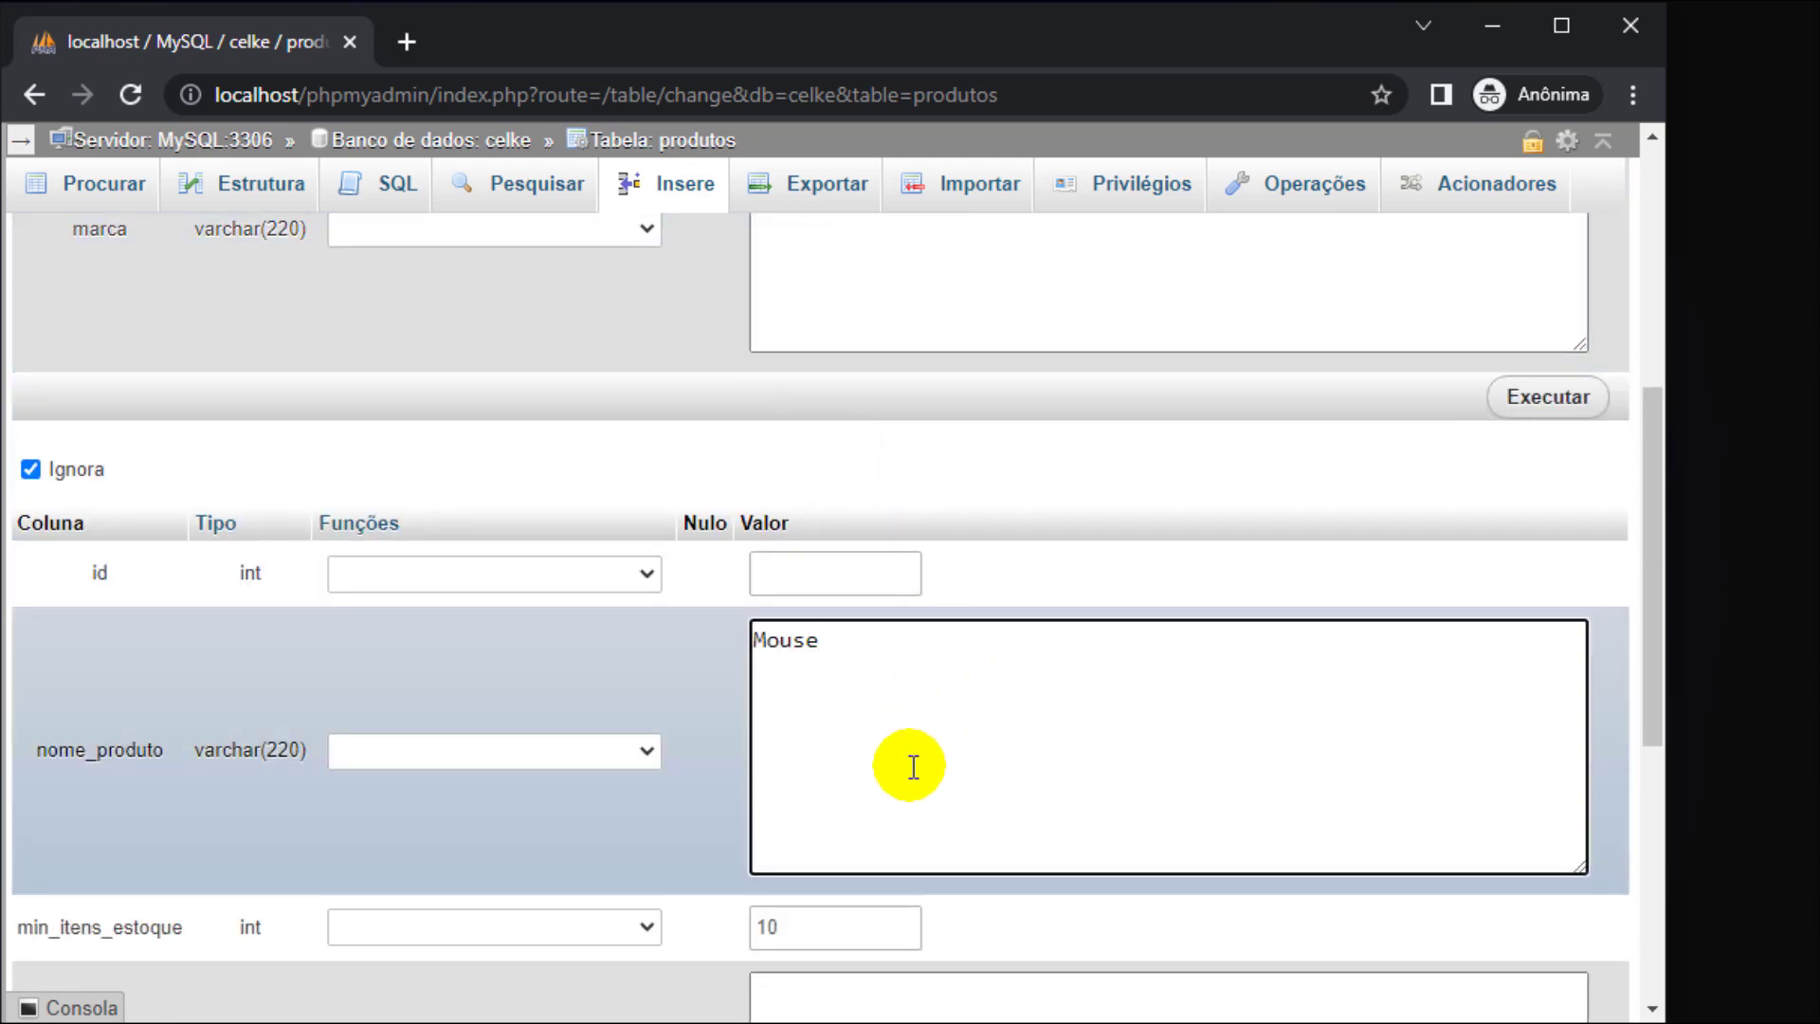
scroll(922, 734, down, 4)
drag(763, 481, 738, 474)
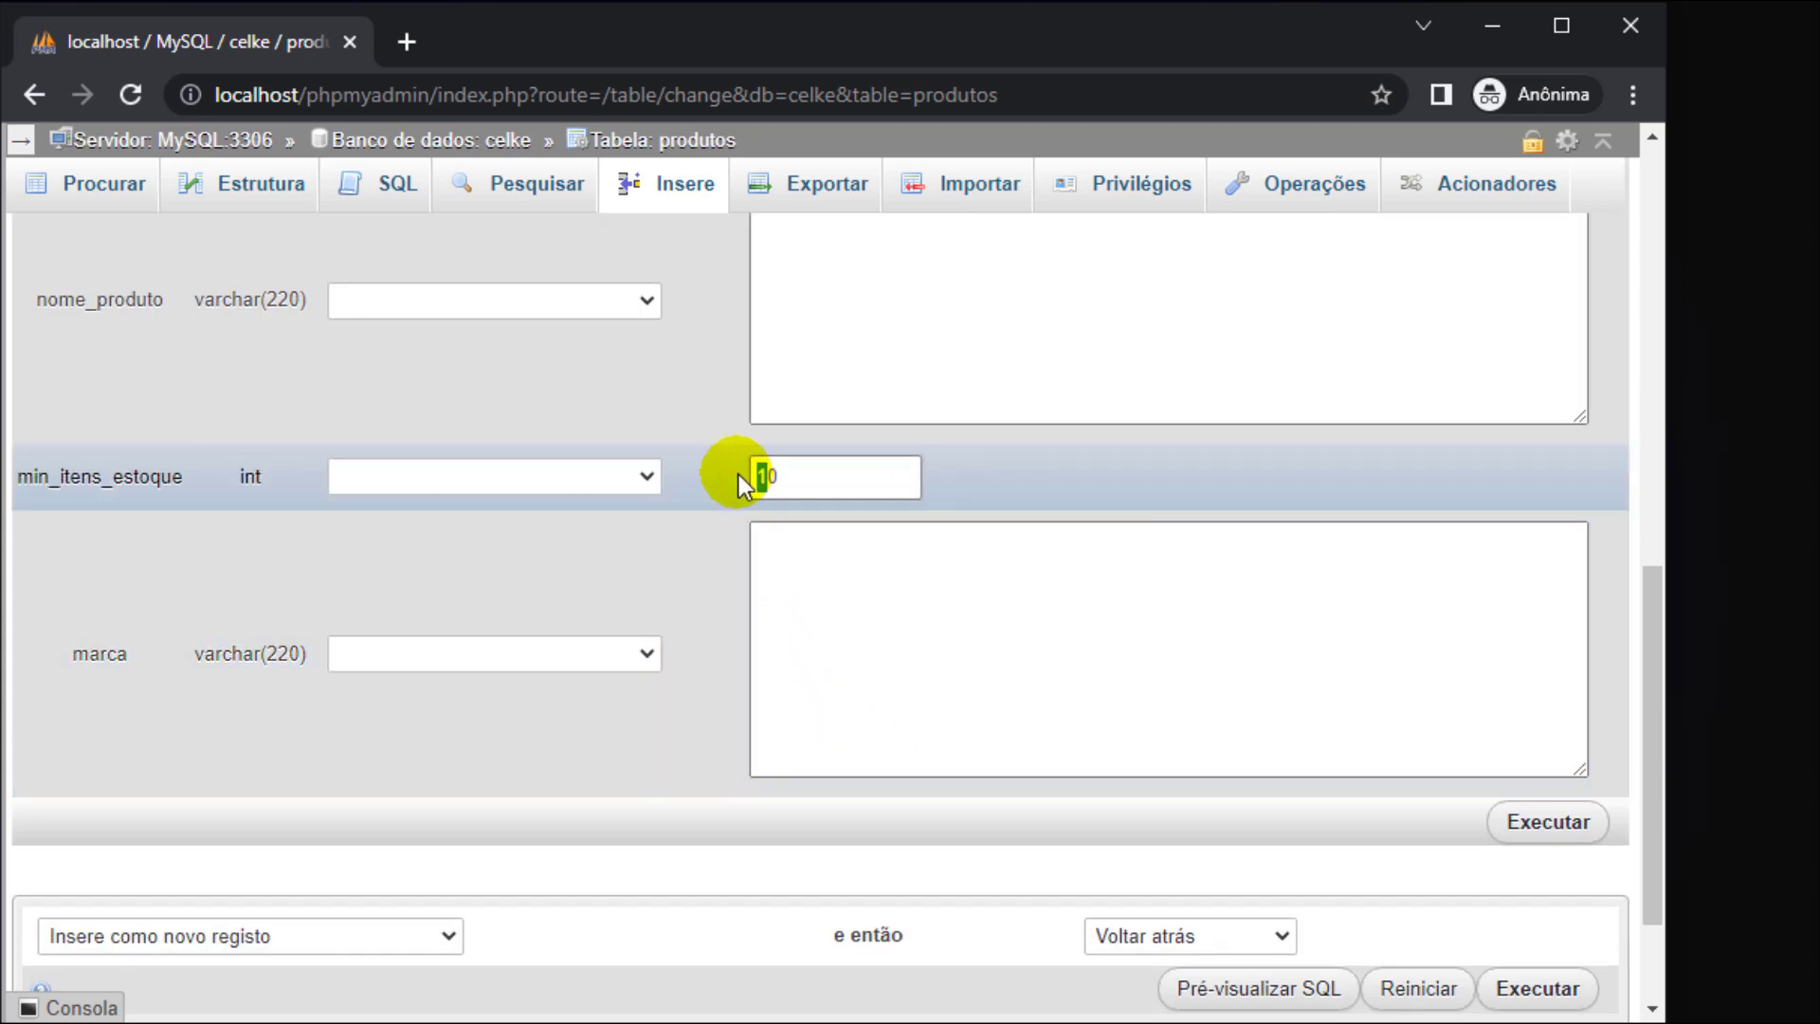
text(5)
click(787, 611)
text(BBBBBB)
scroll(833, 610, down, 2)
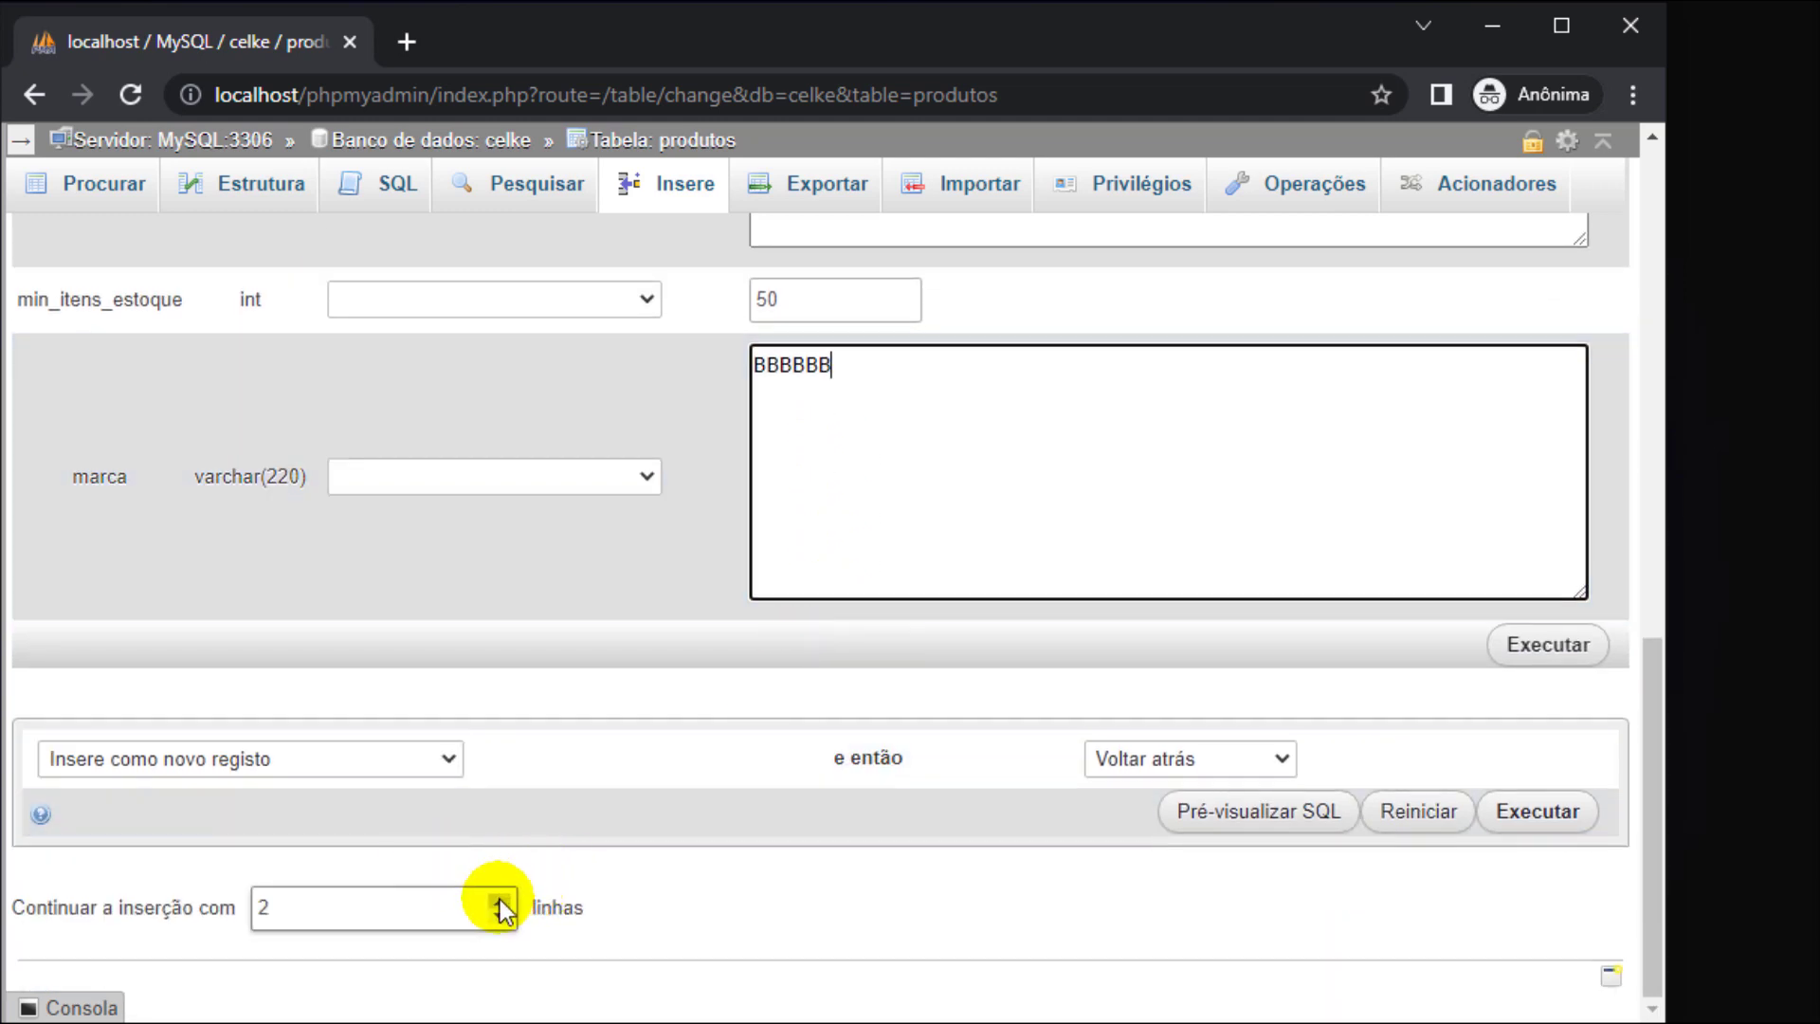
- Add a third row for Monitor (10, CCCCCC) and insert all three products
click(499, 899)
scroll(589, 882, down, 5)
click(918, 608)
text(Monito)
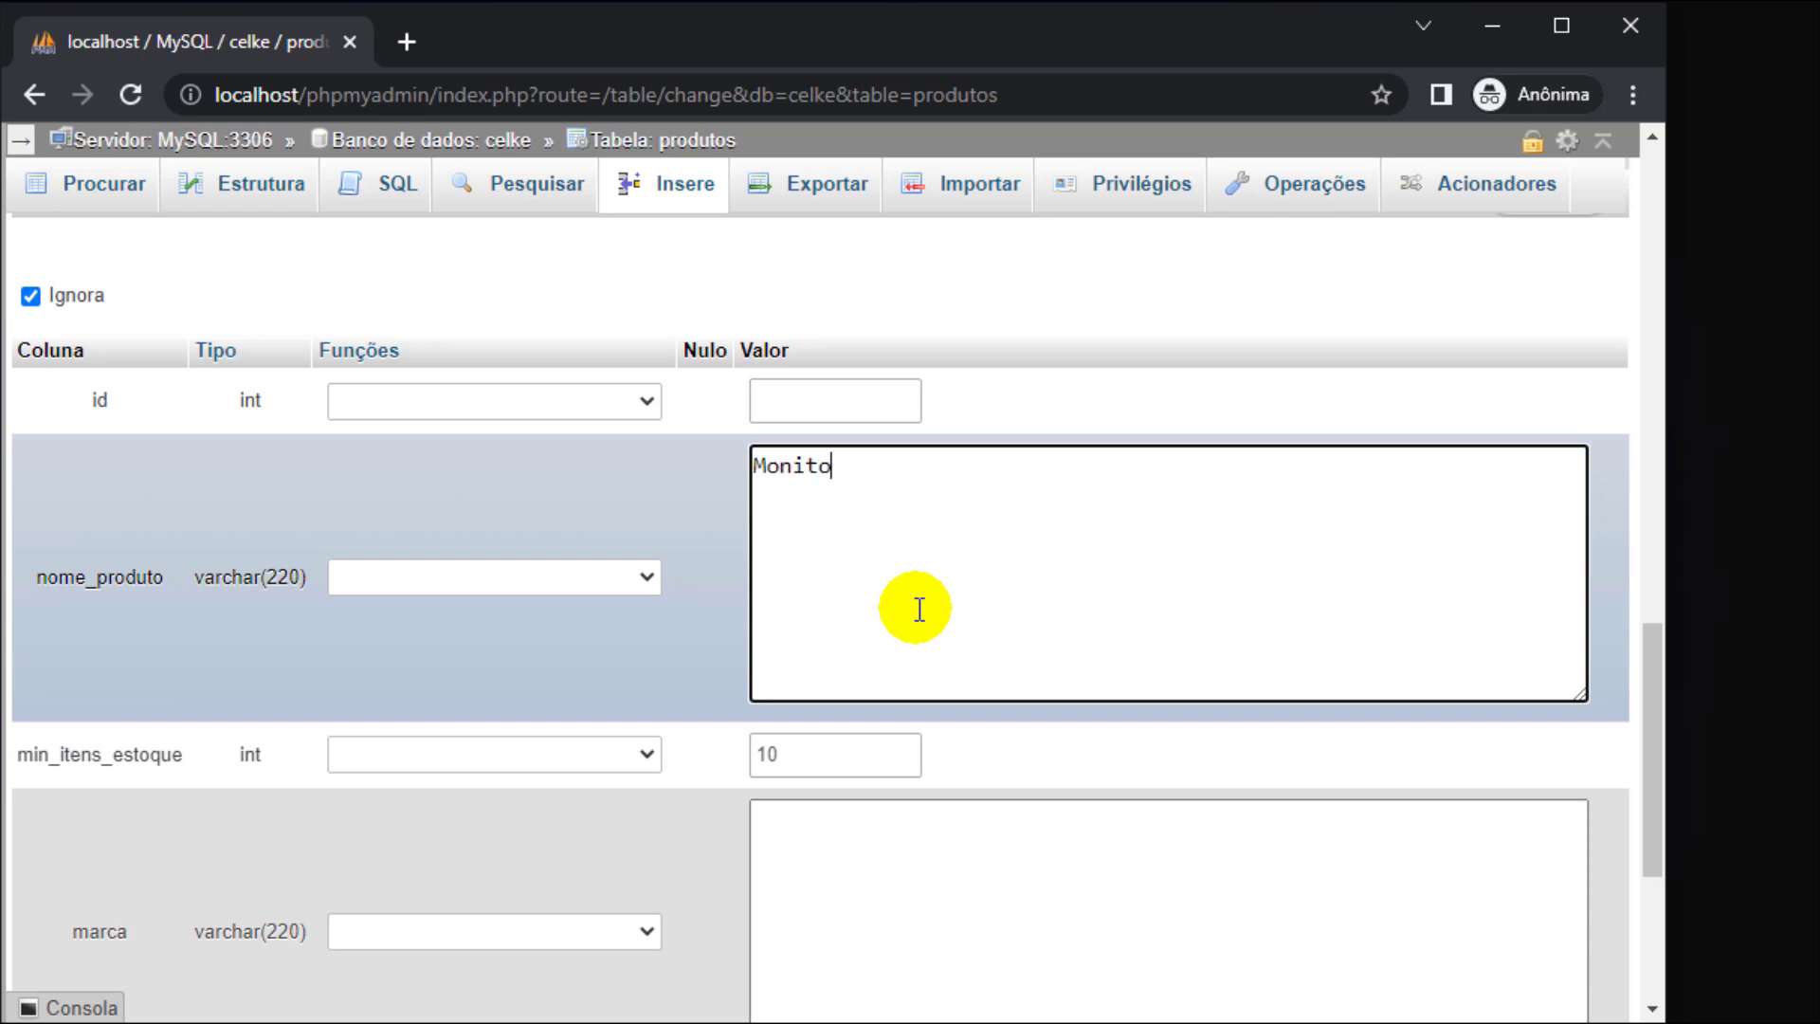
text(r)
scroll(854, 530, down, 4)
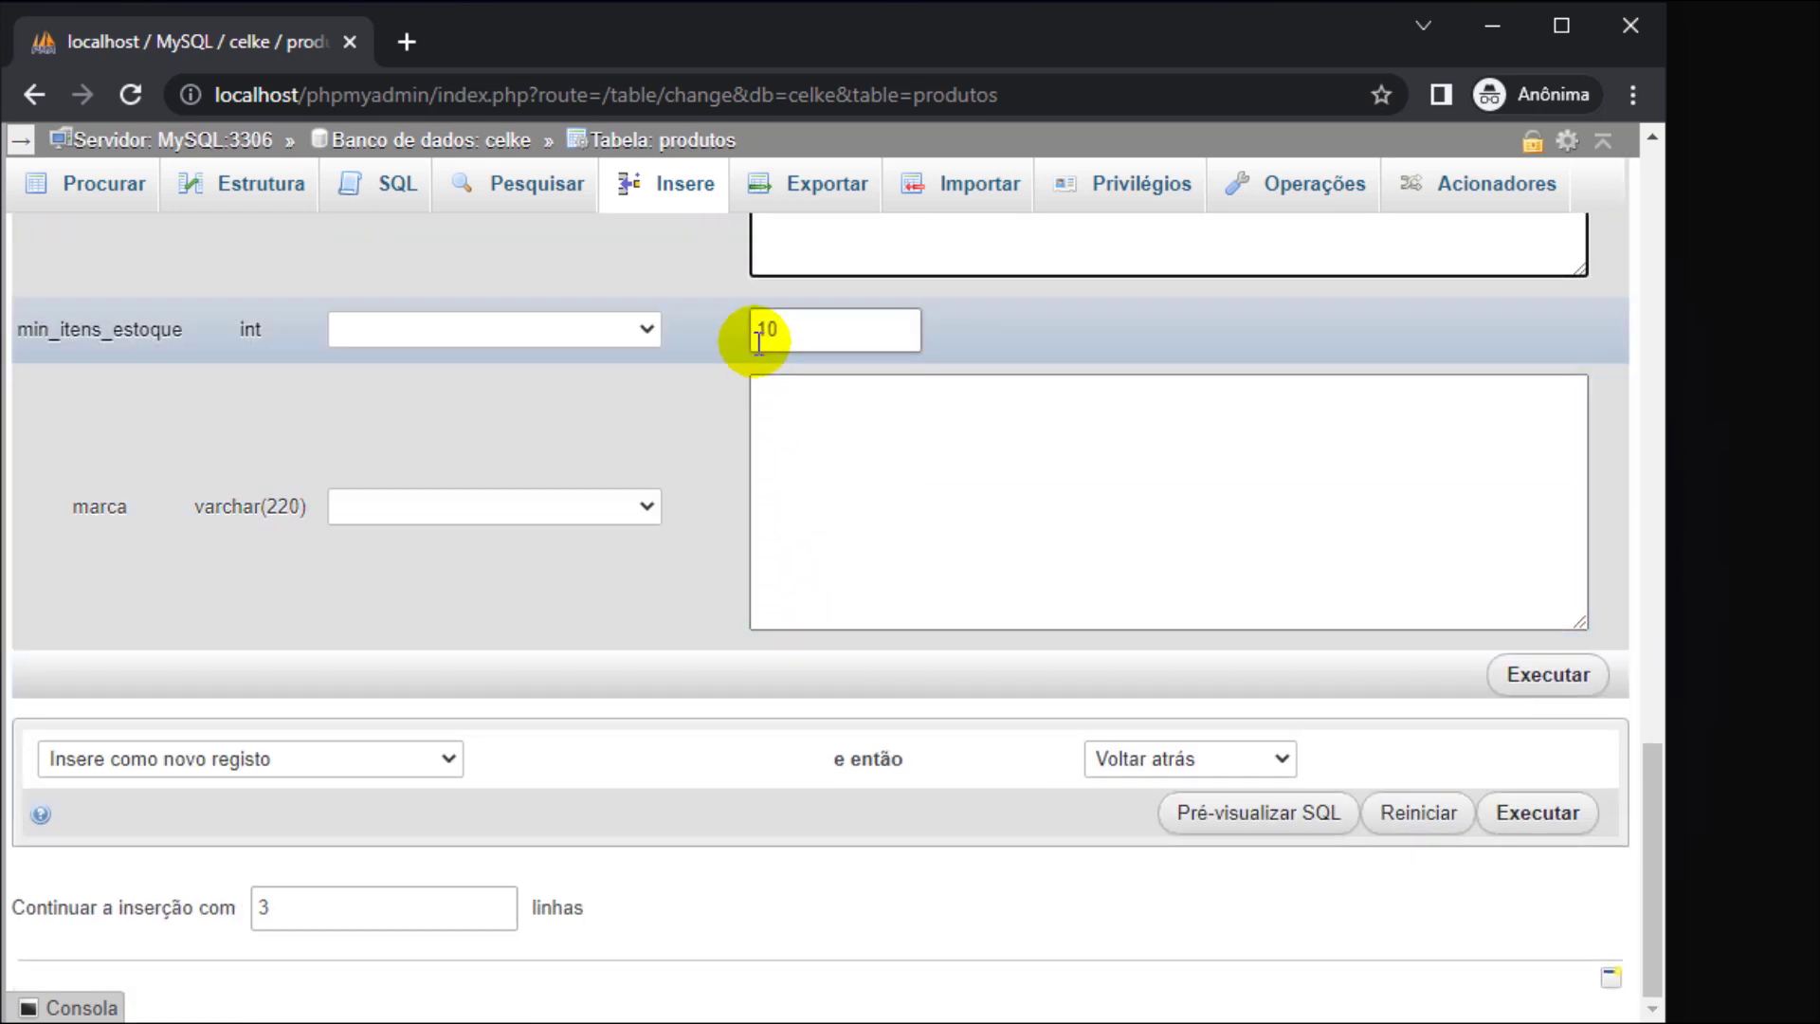
click(896, 572)
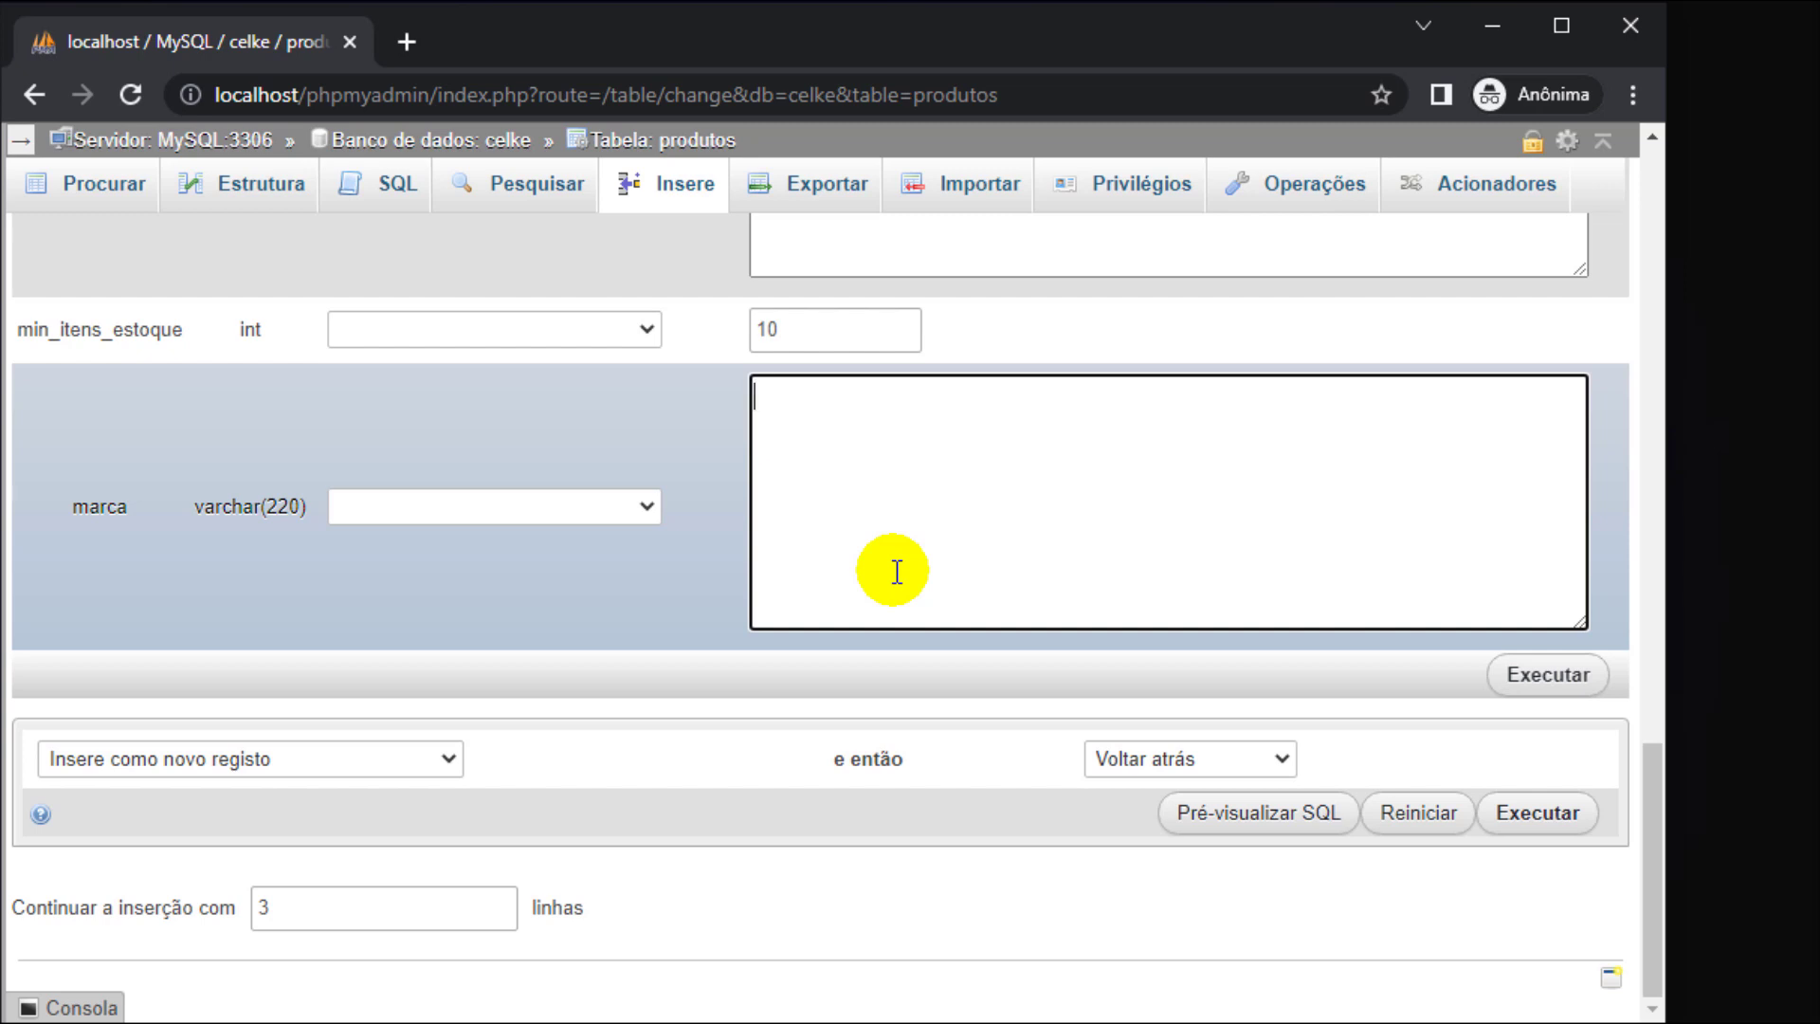
text(cccc)
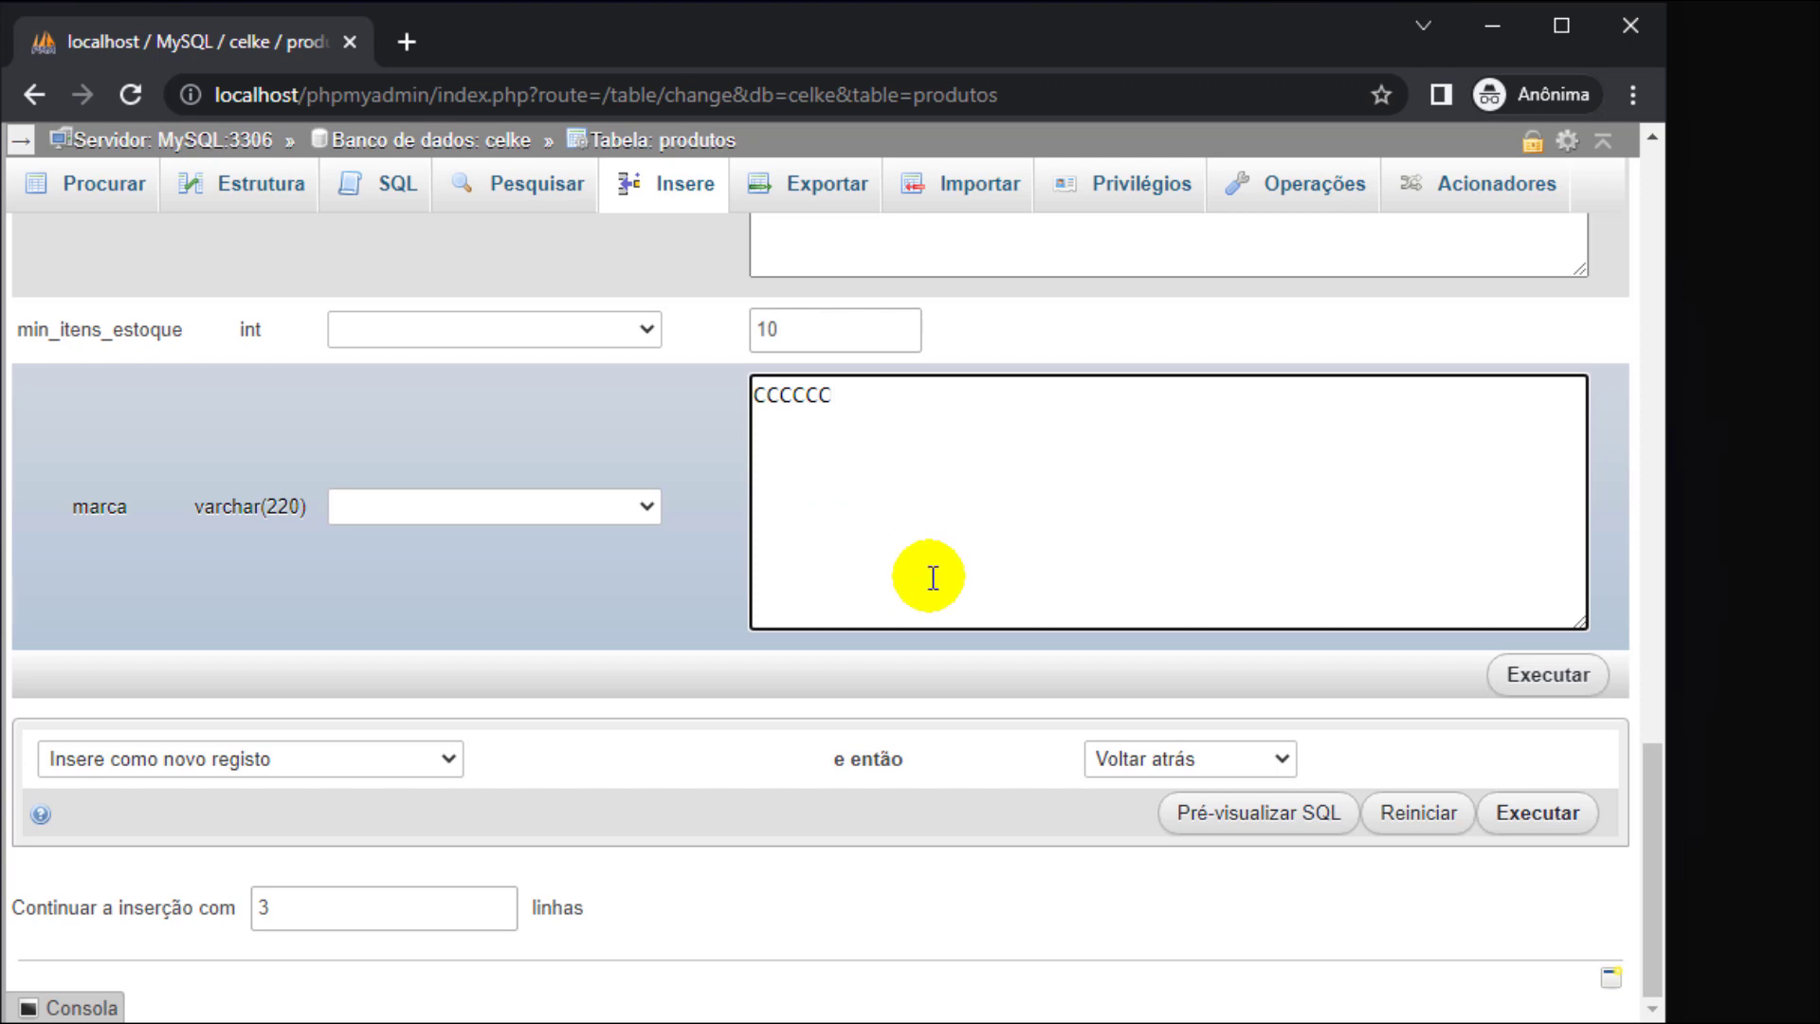
click(1499, 690)
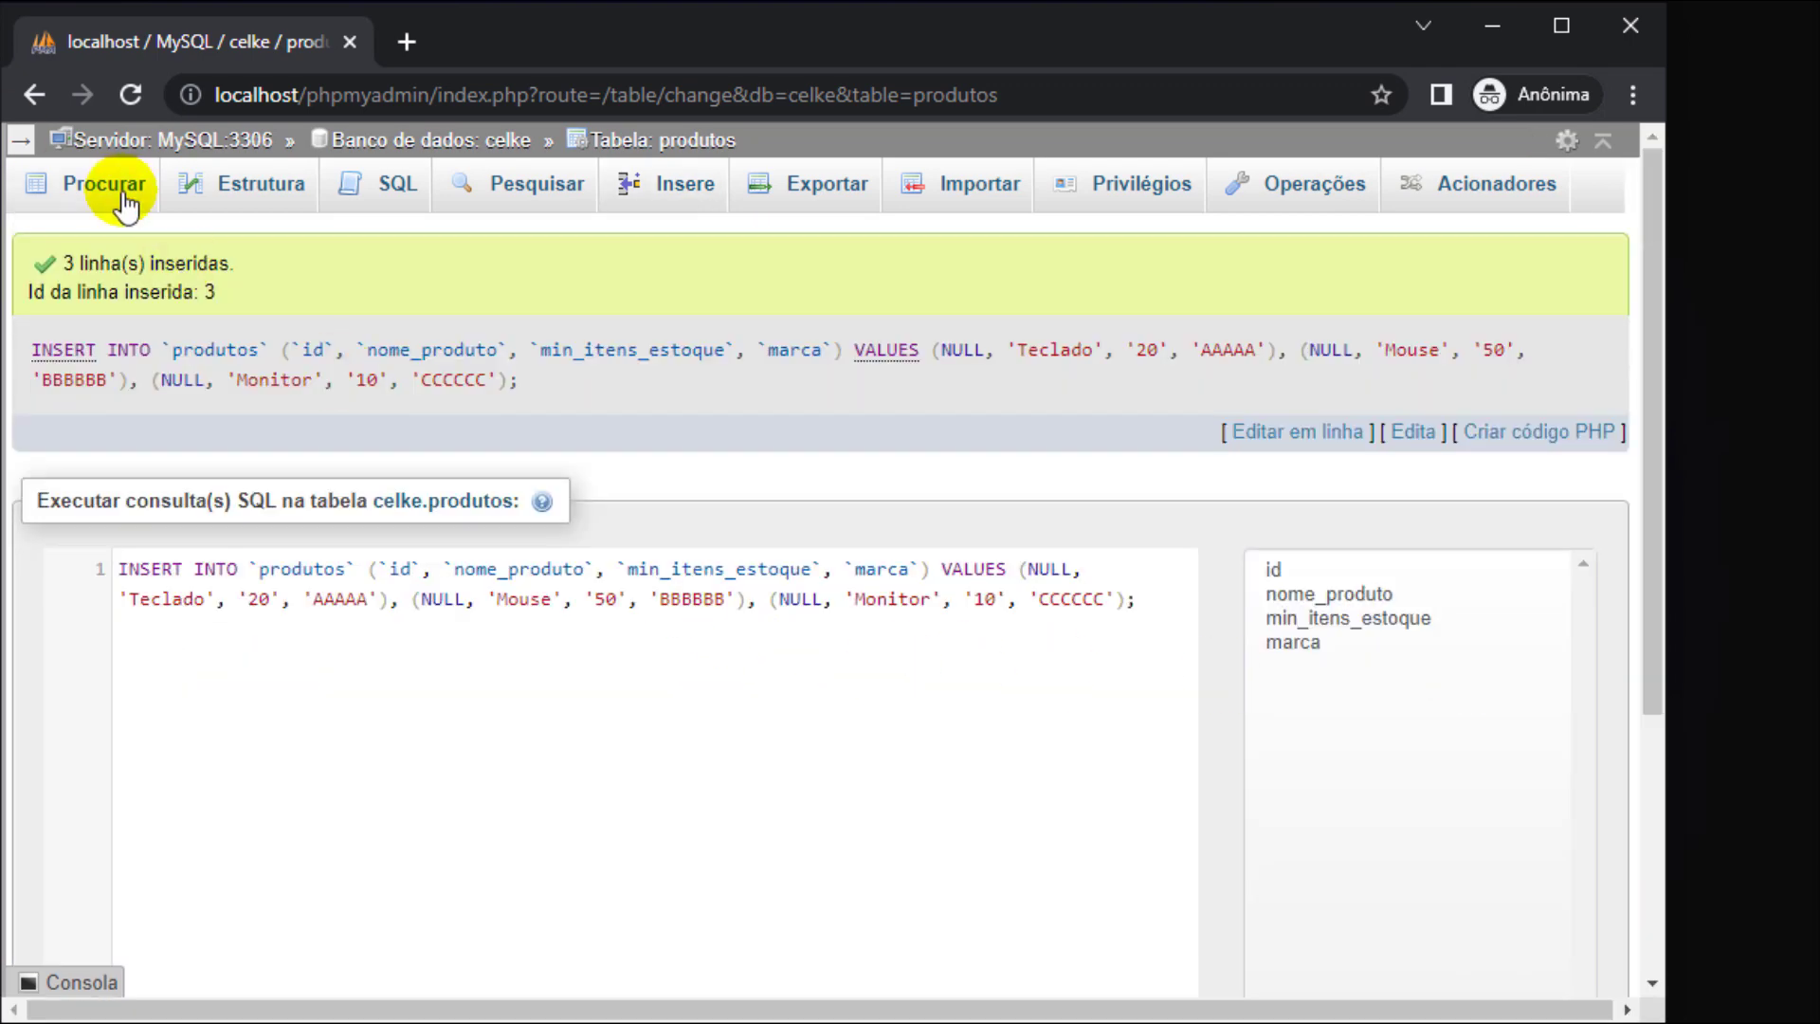
click(71, 180)
- Edit Teclado's marca inline from AAAAA to AAAAAA, then view celke's tables (produtos, usuarios)
click(21, 141)
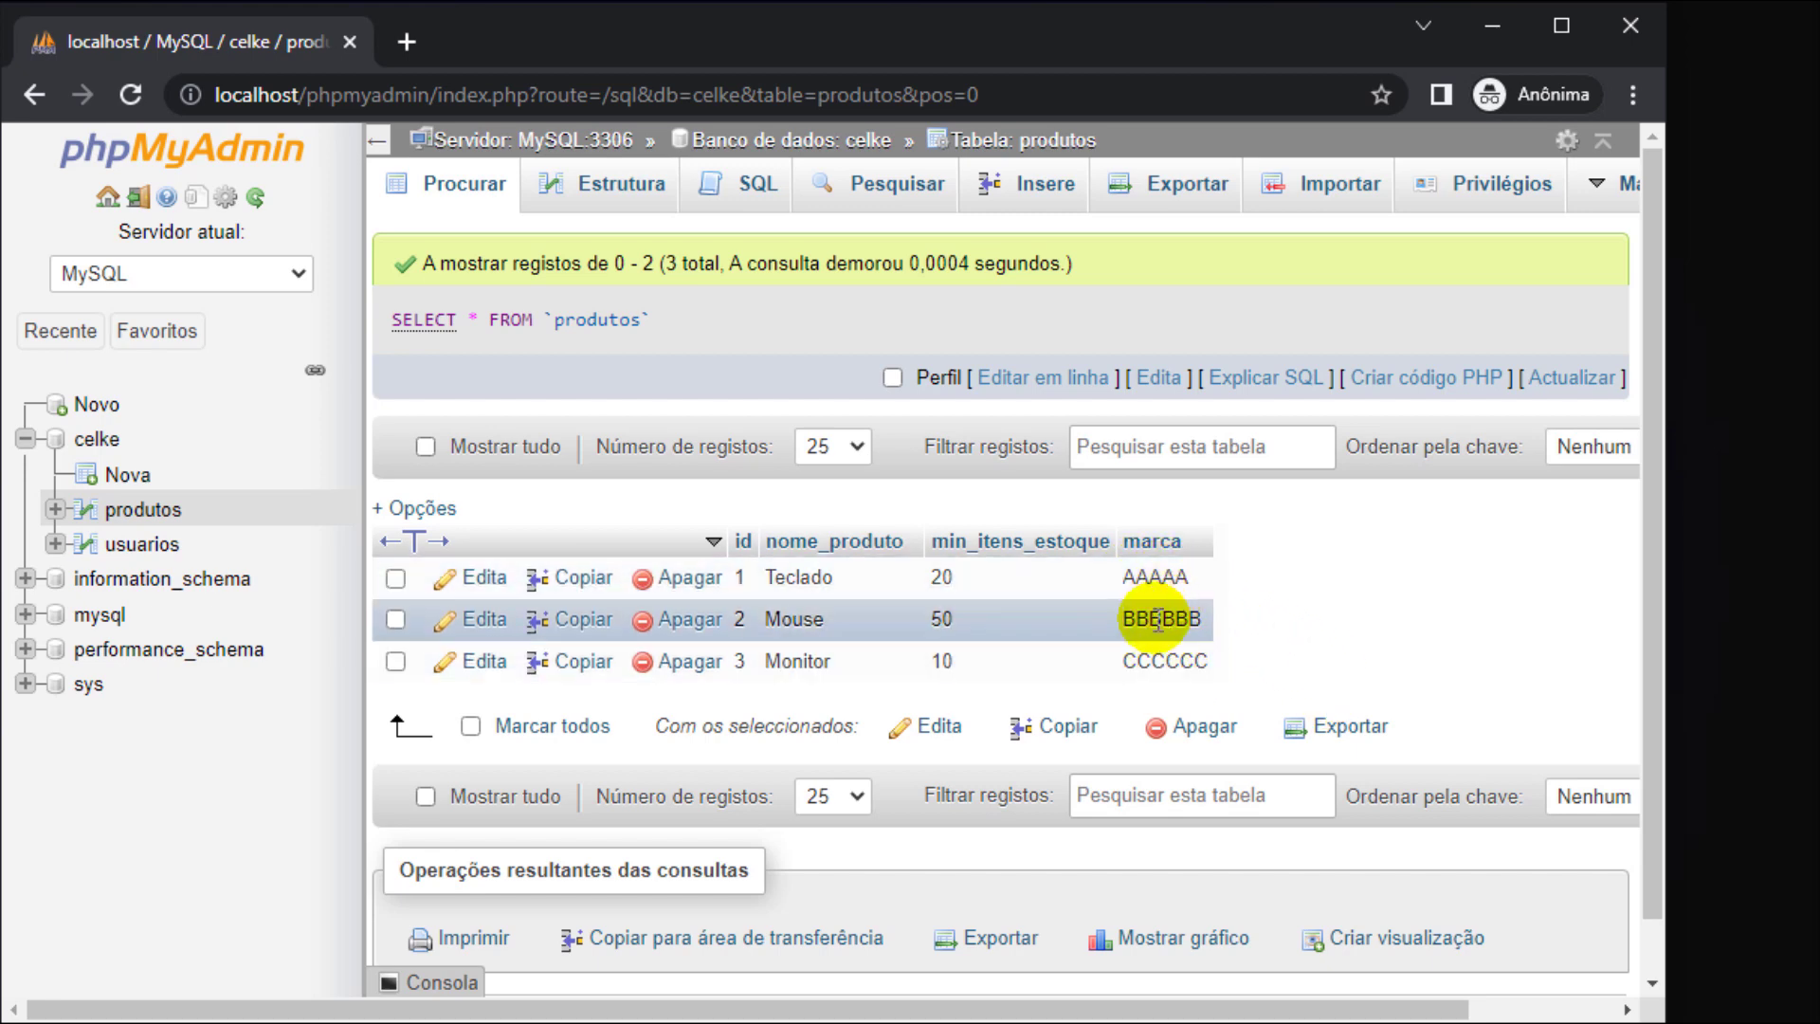
double_click(1180, 578)
text(A)
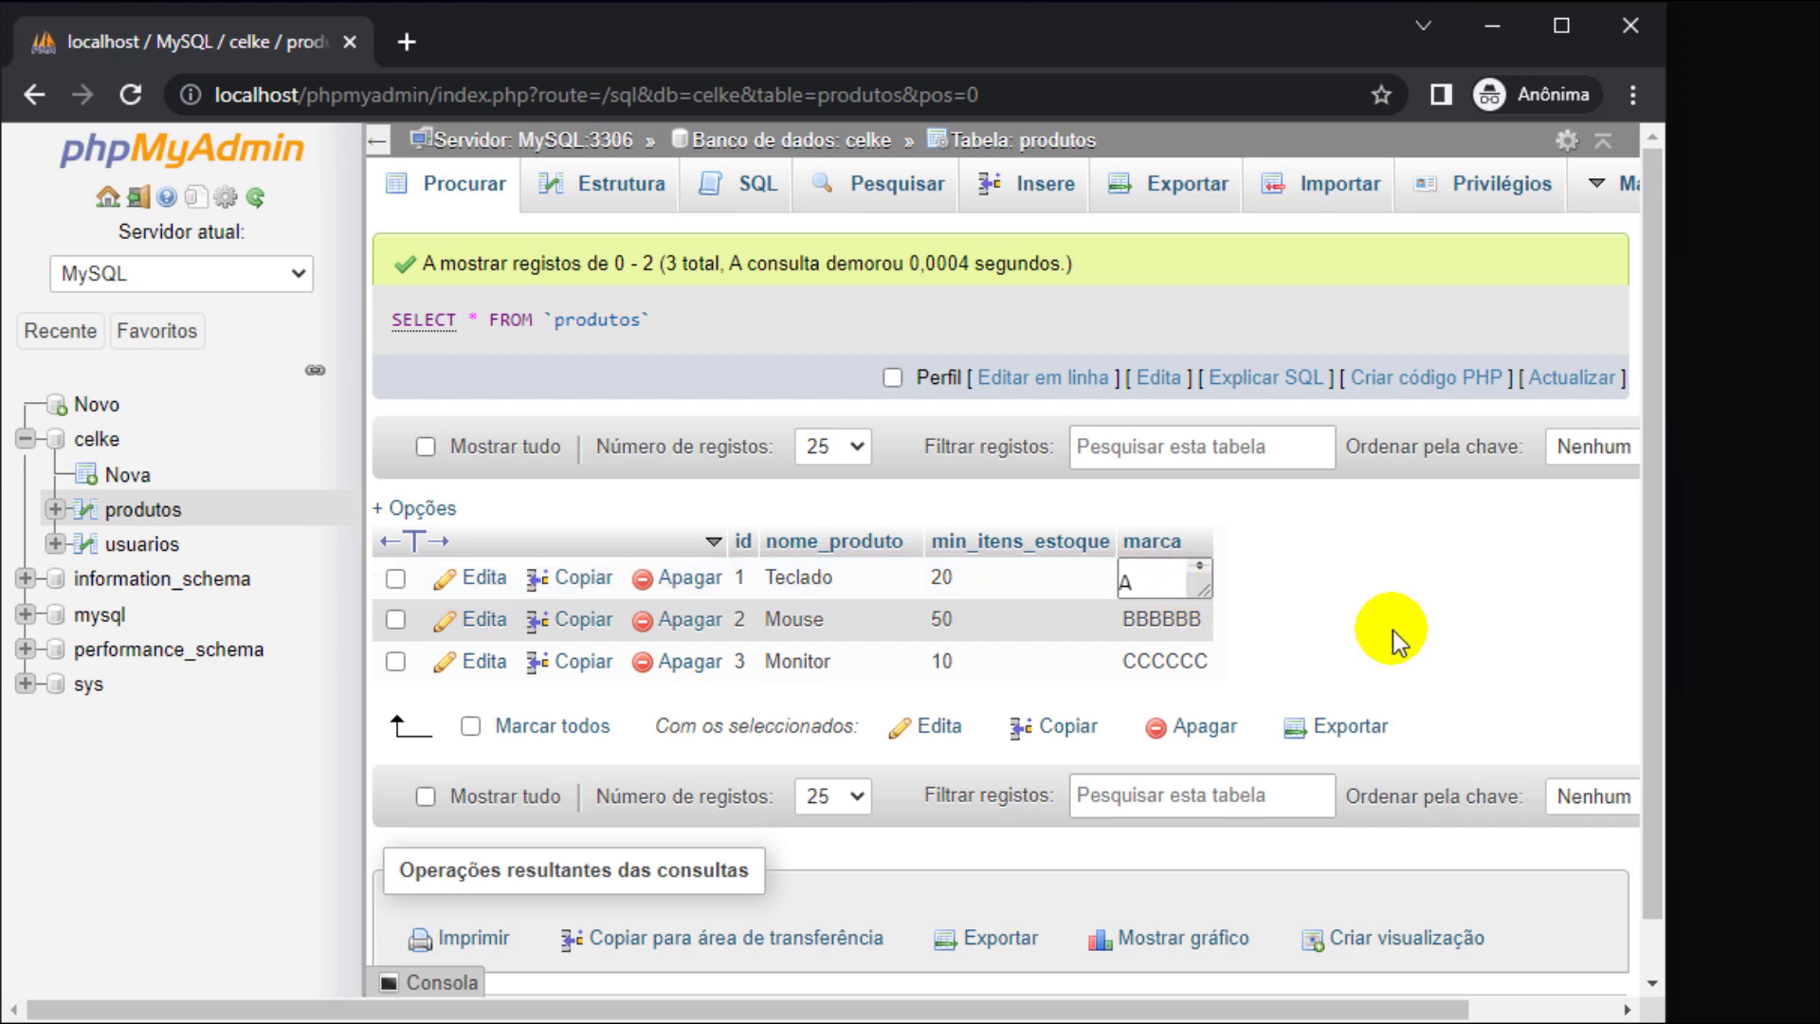
click(1396, 630)
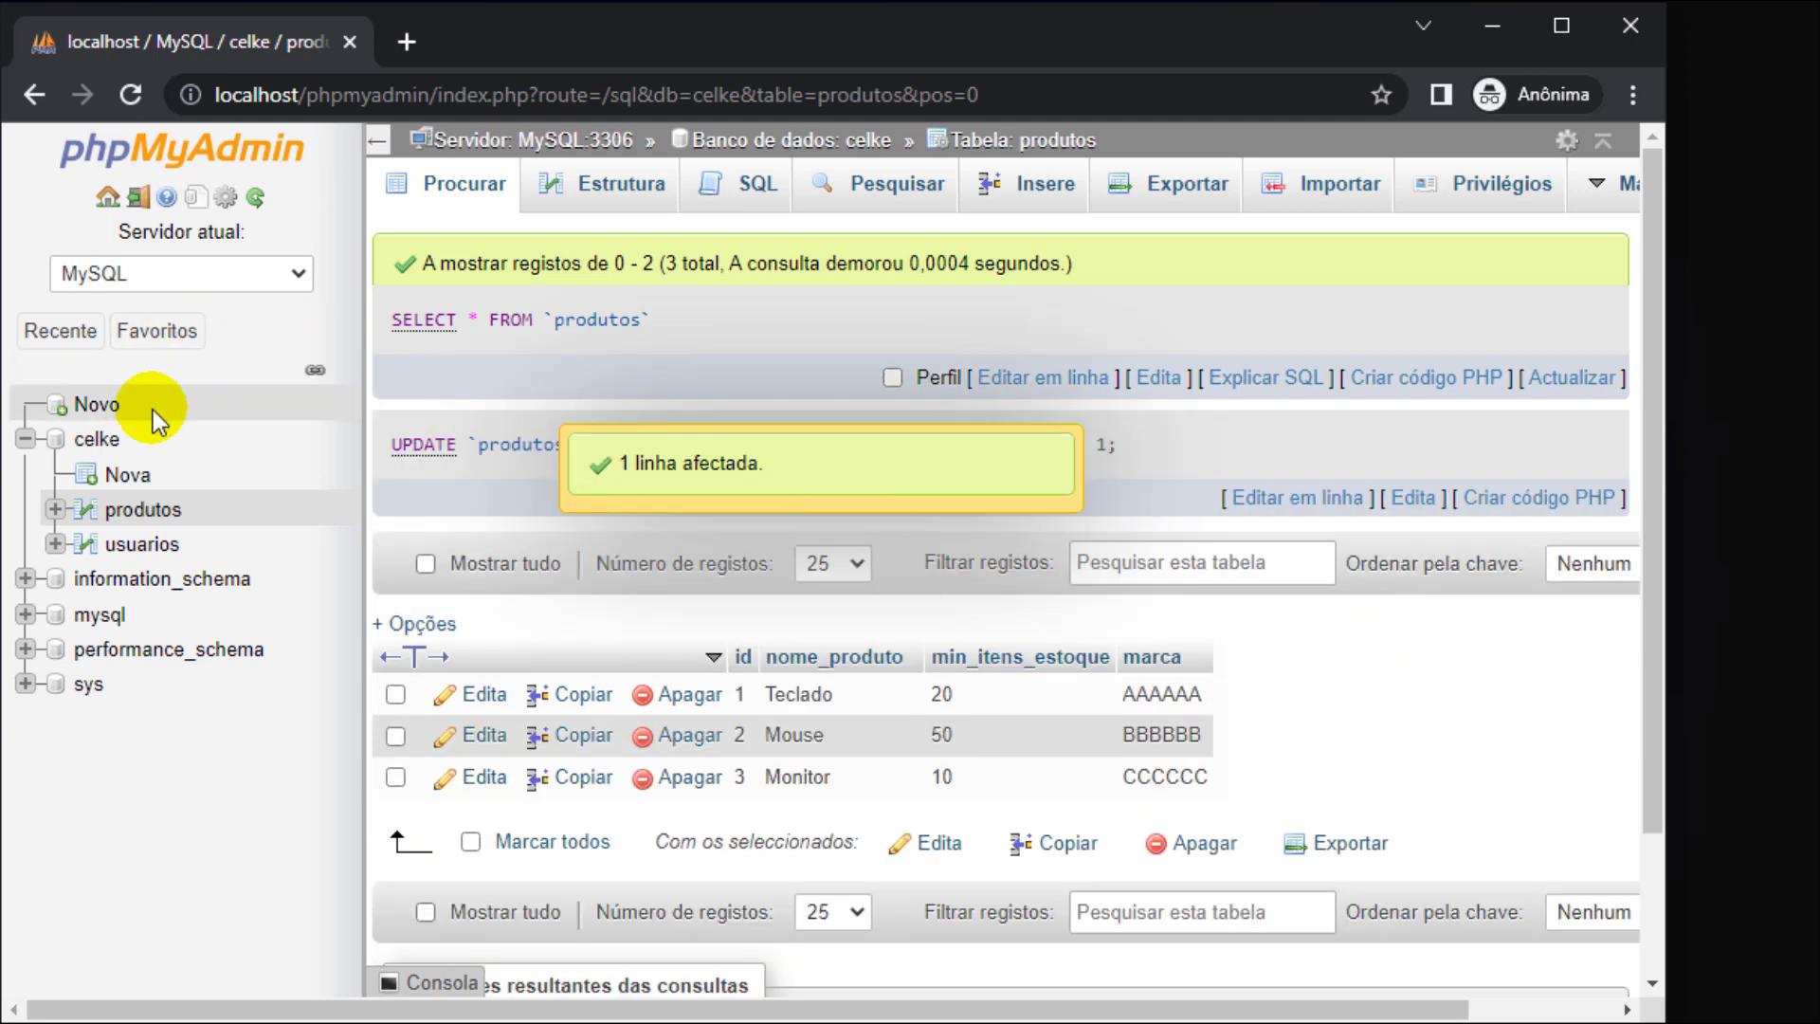
click(99, 439)
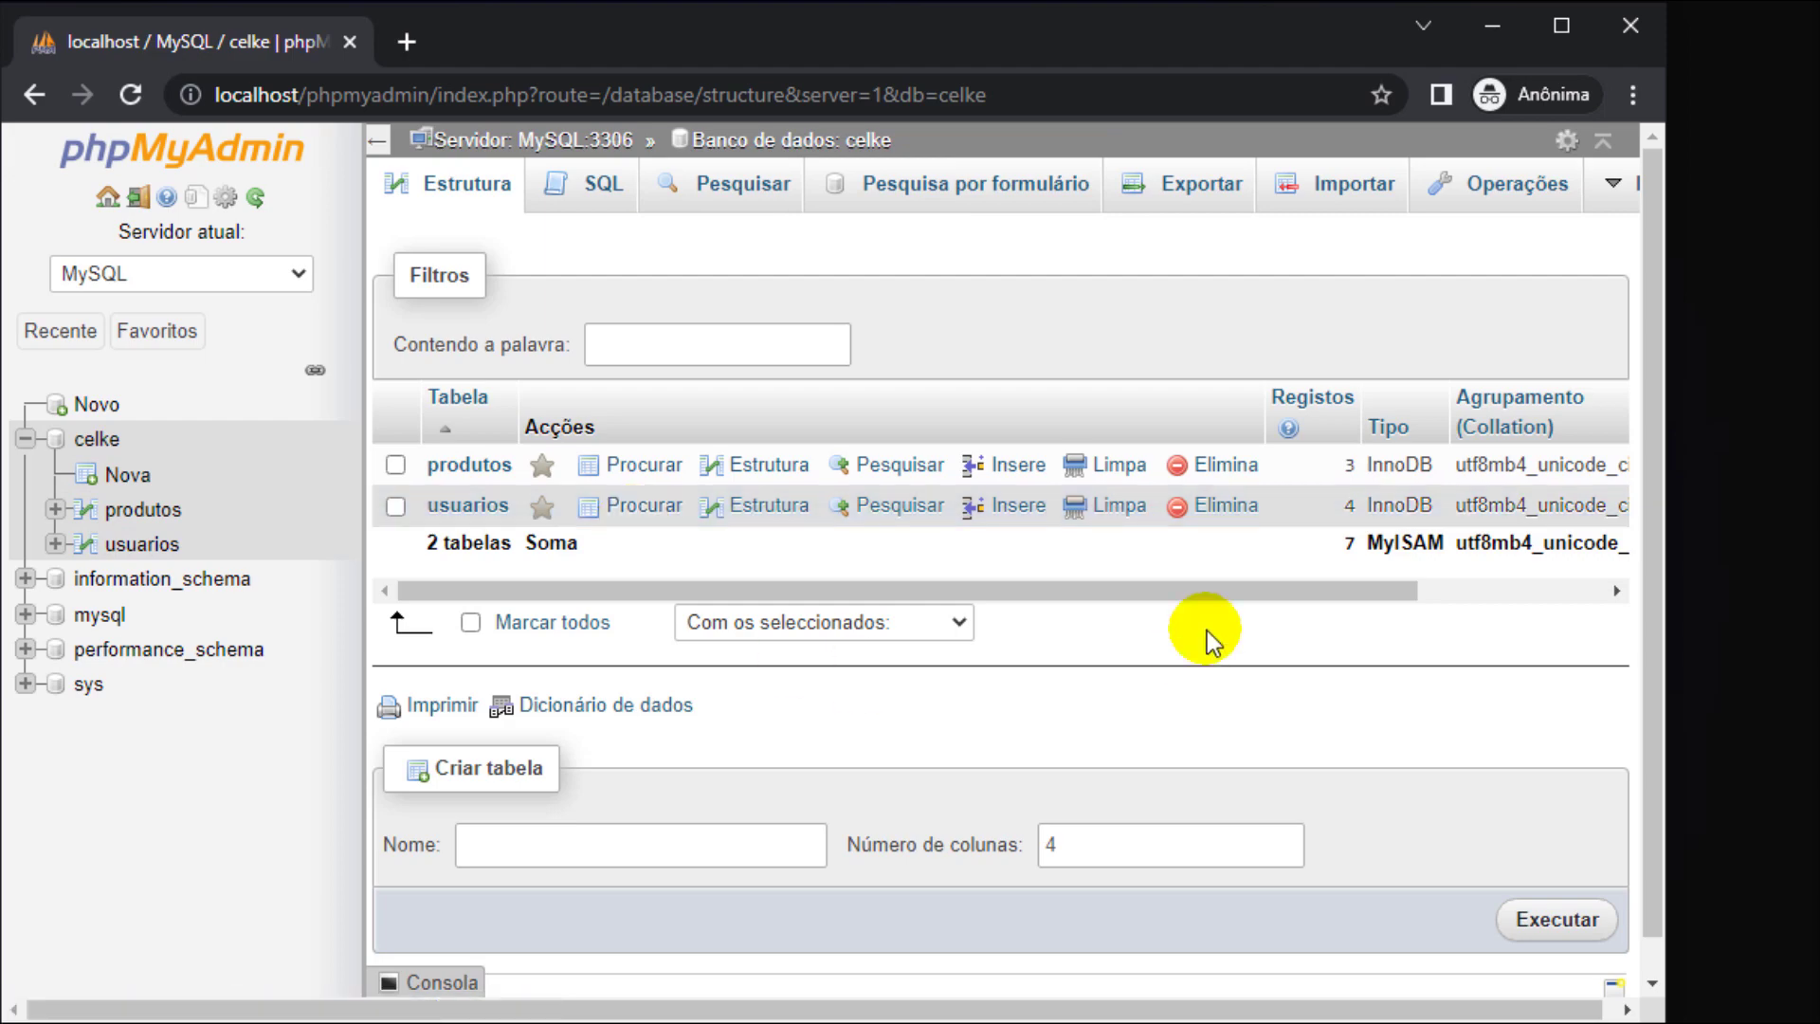
- Show the empty C:\wamp64\www\celke folder in File Explorer and launch Visual Studio Code
click(1472, 31)
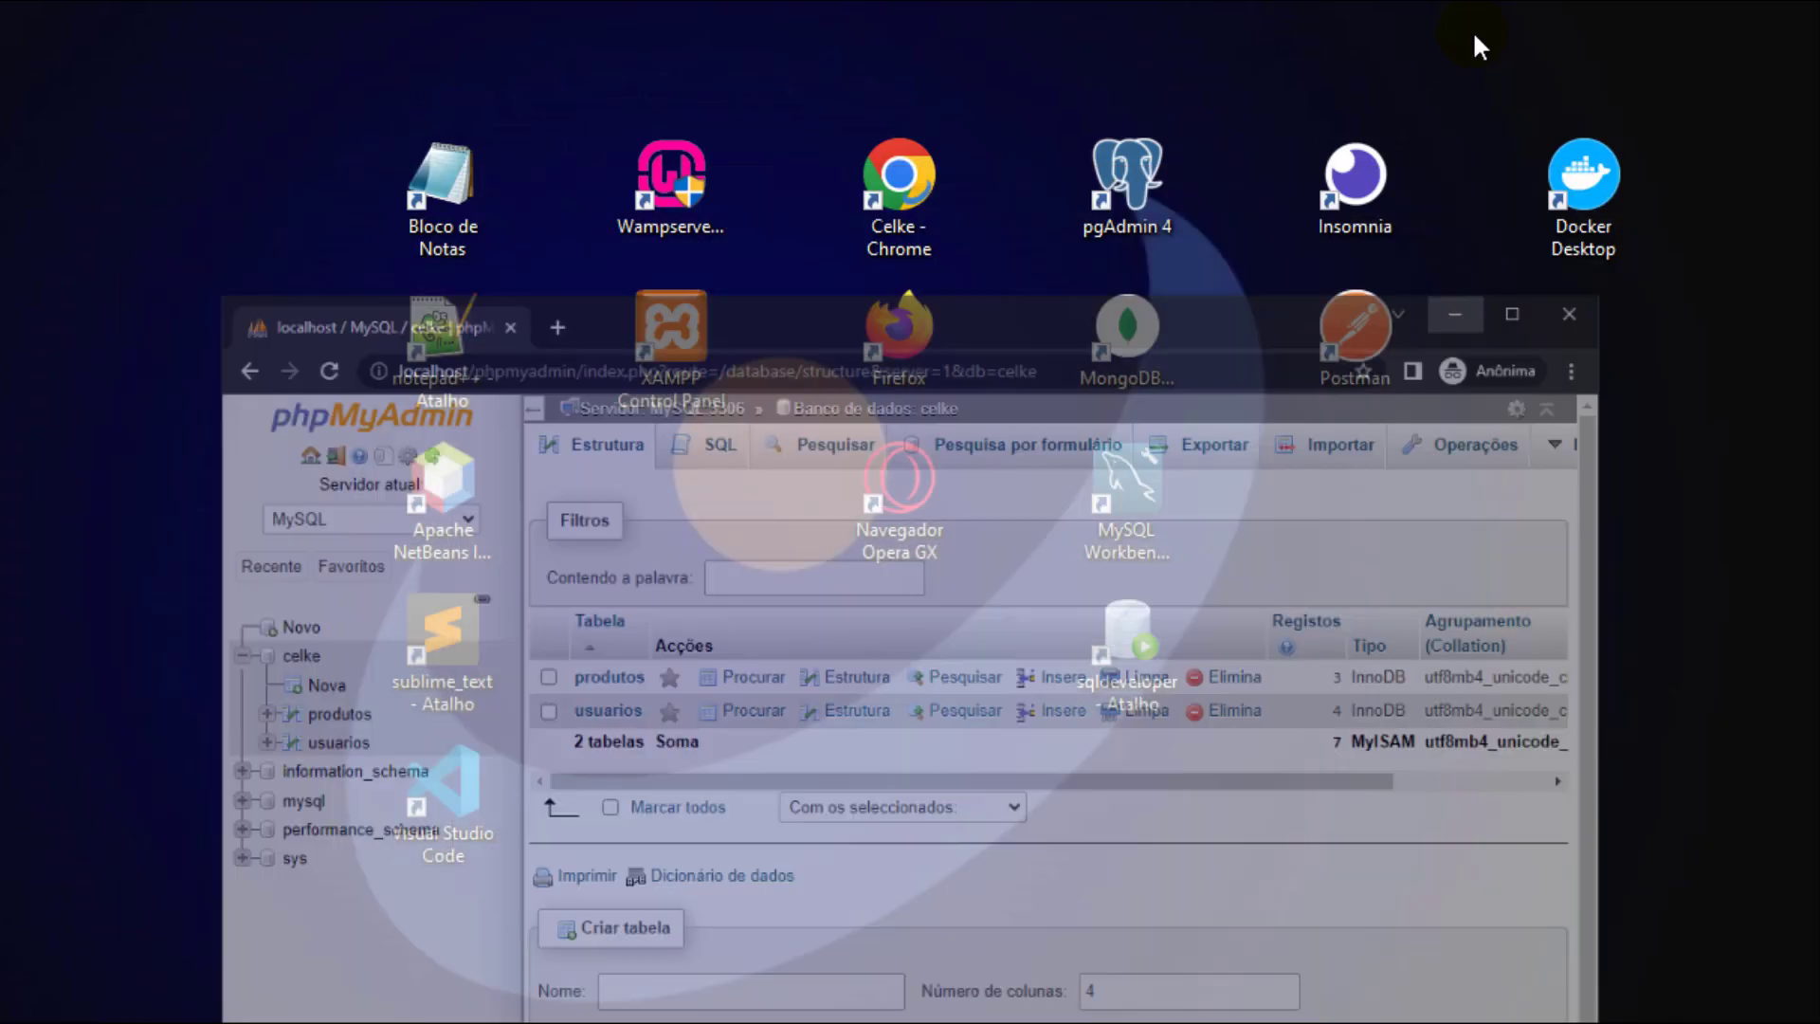
click(664, 188)
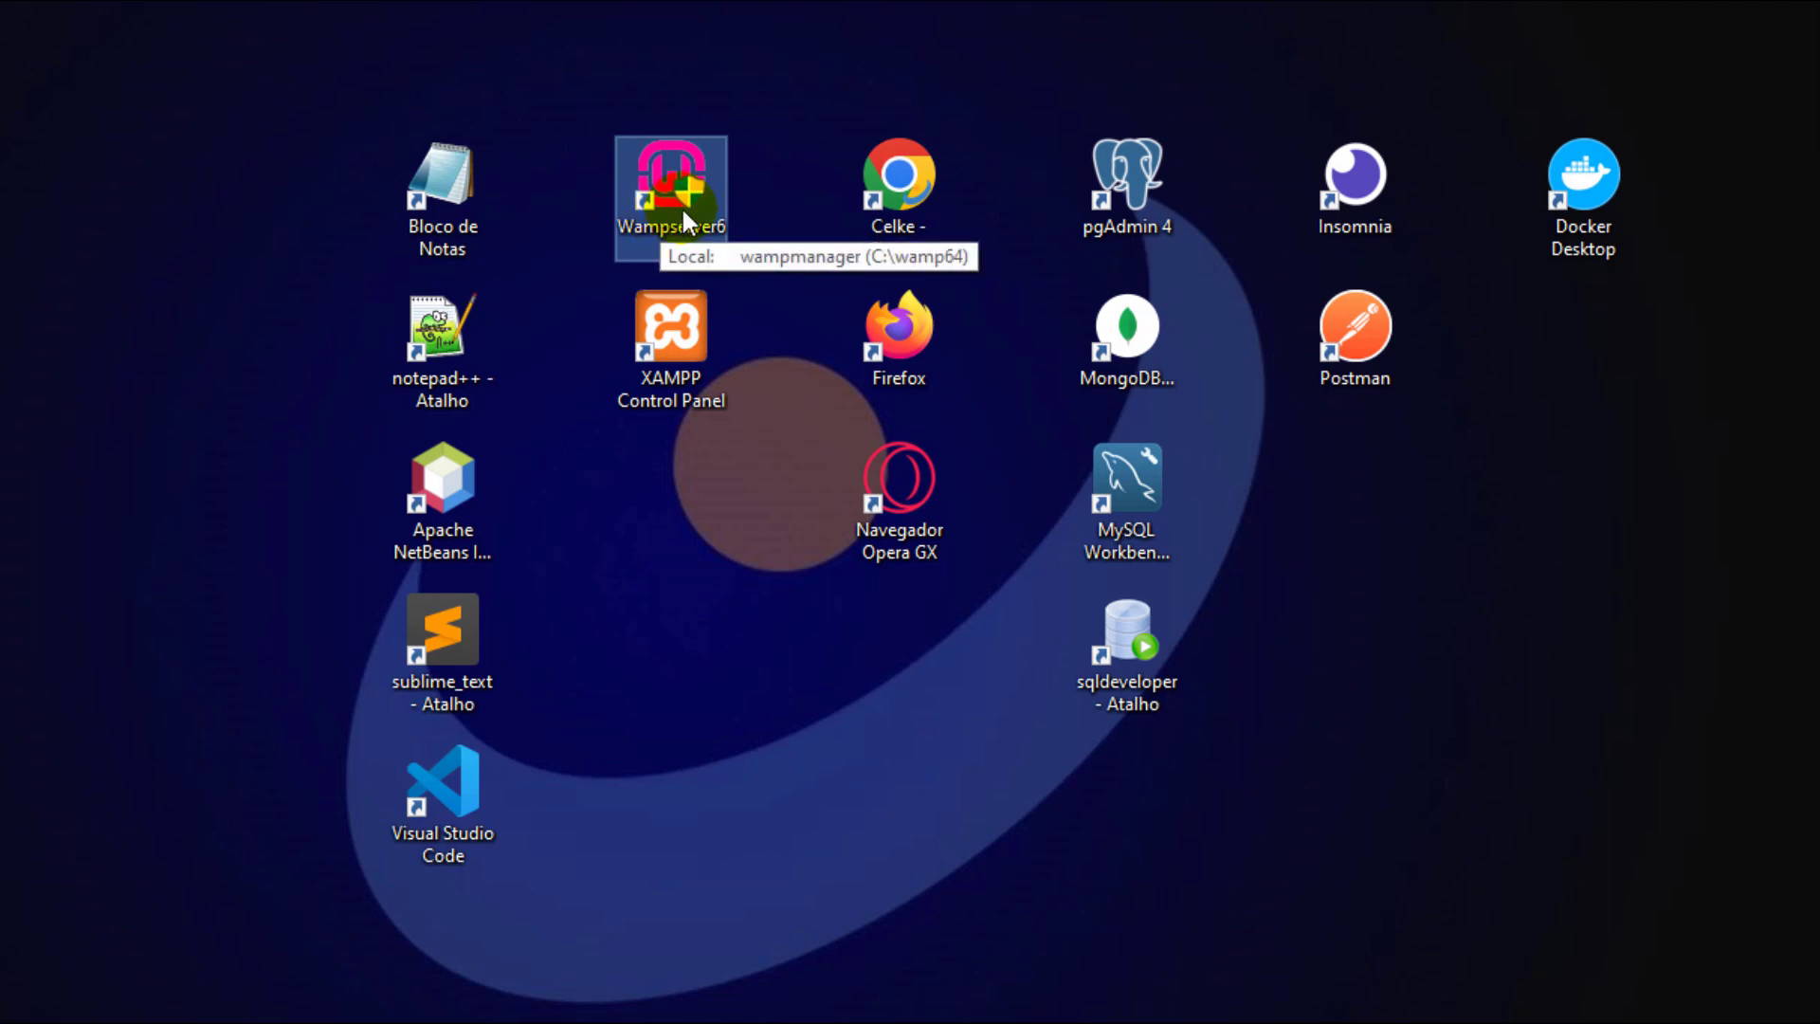
click(779, 464)
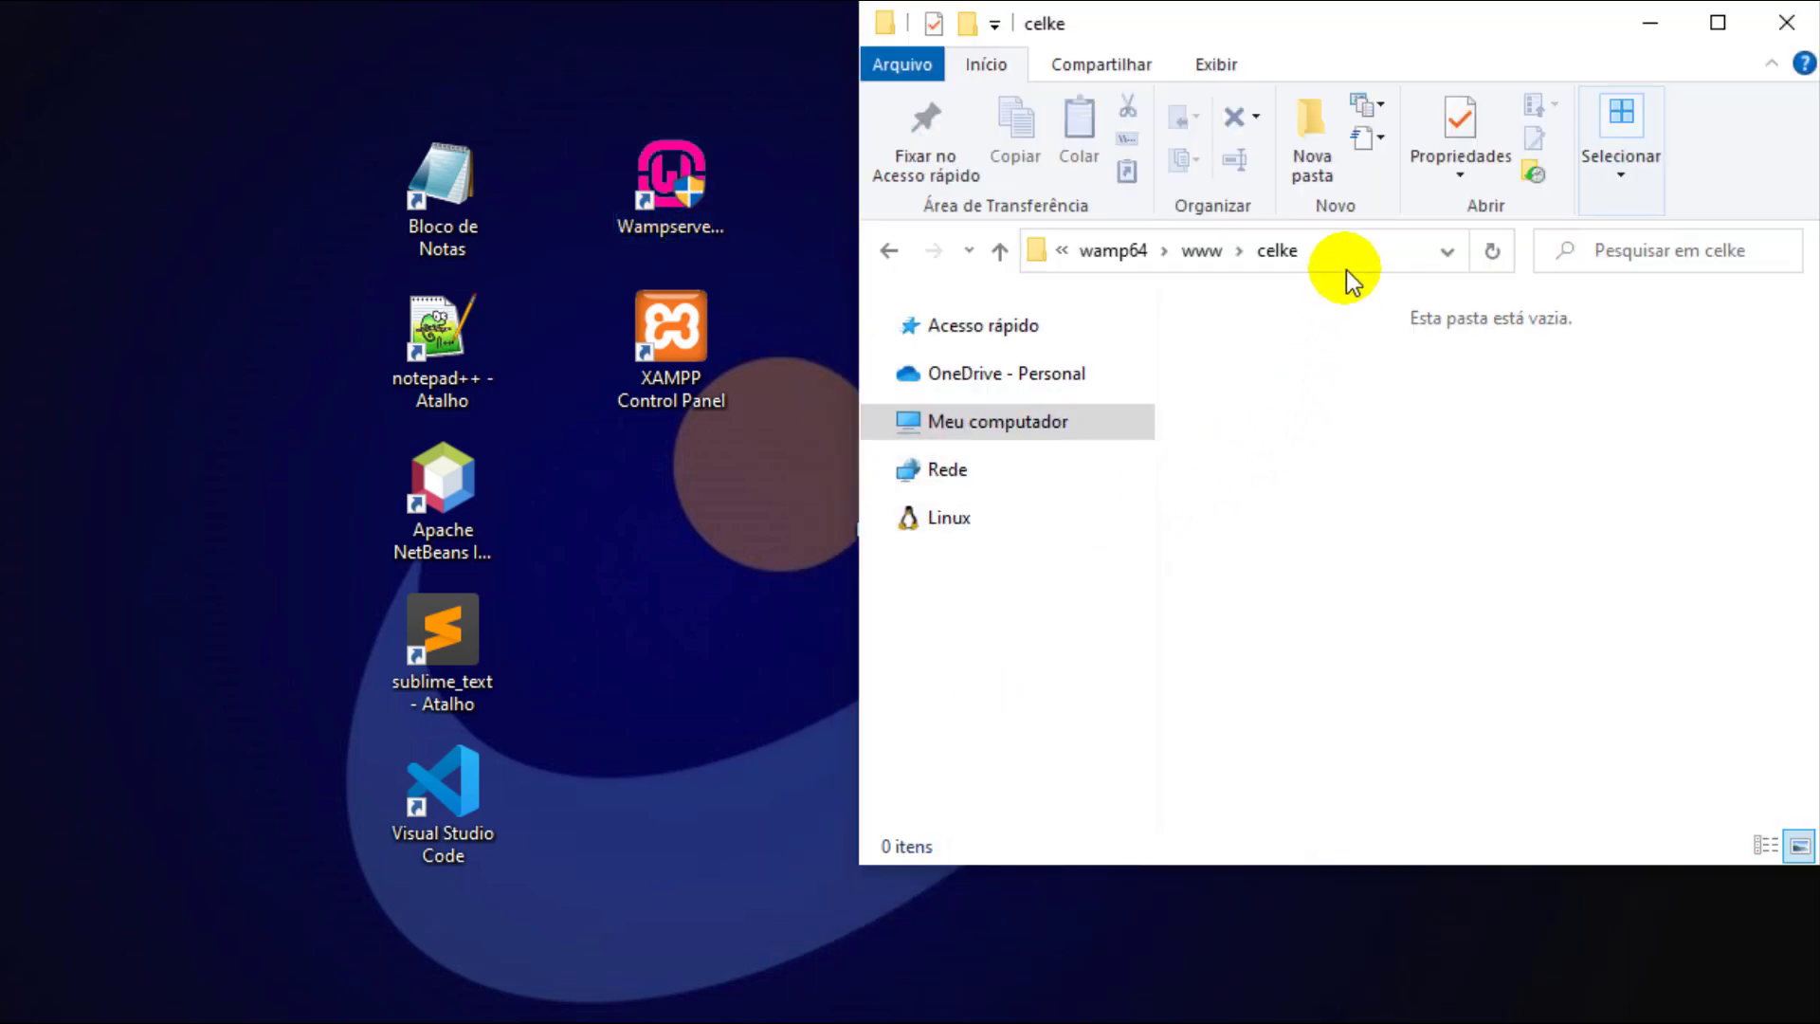
click(1271, 252)
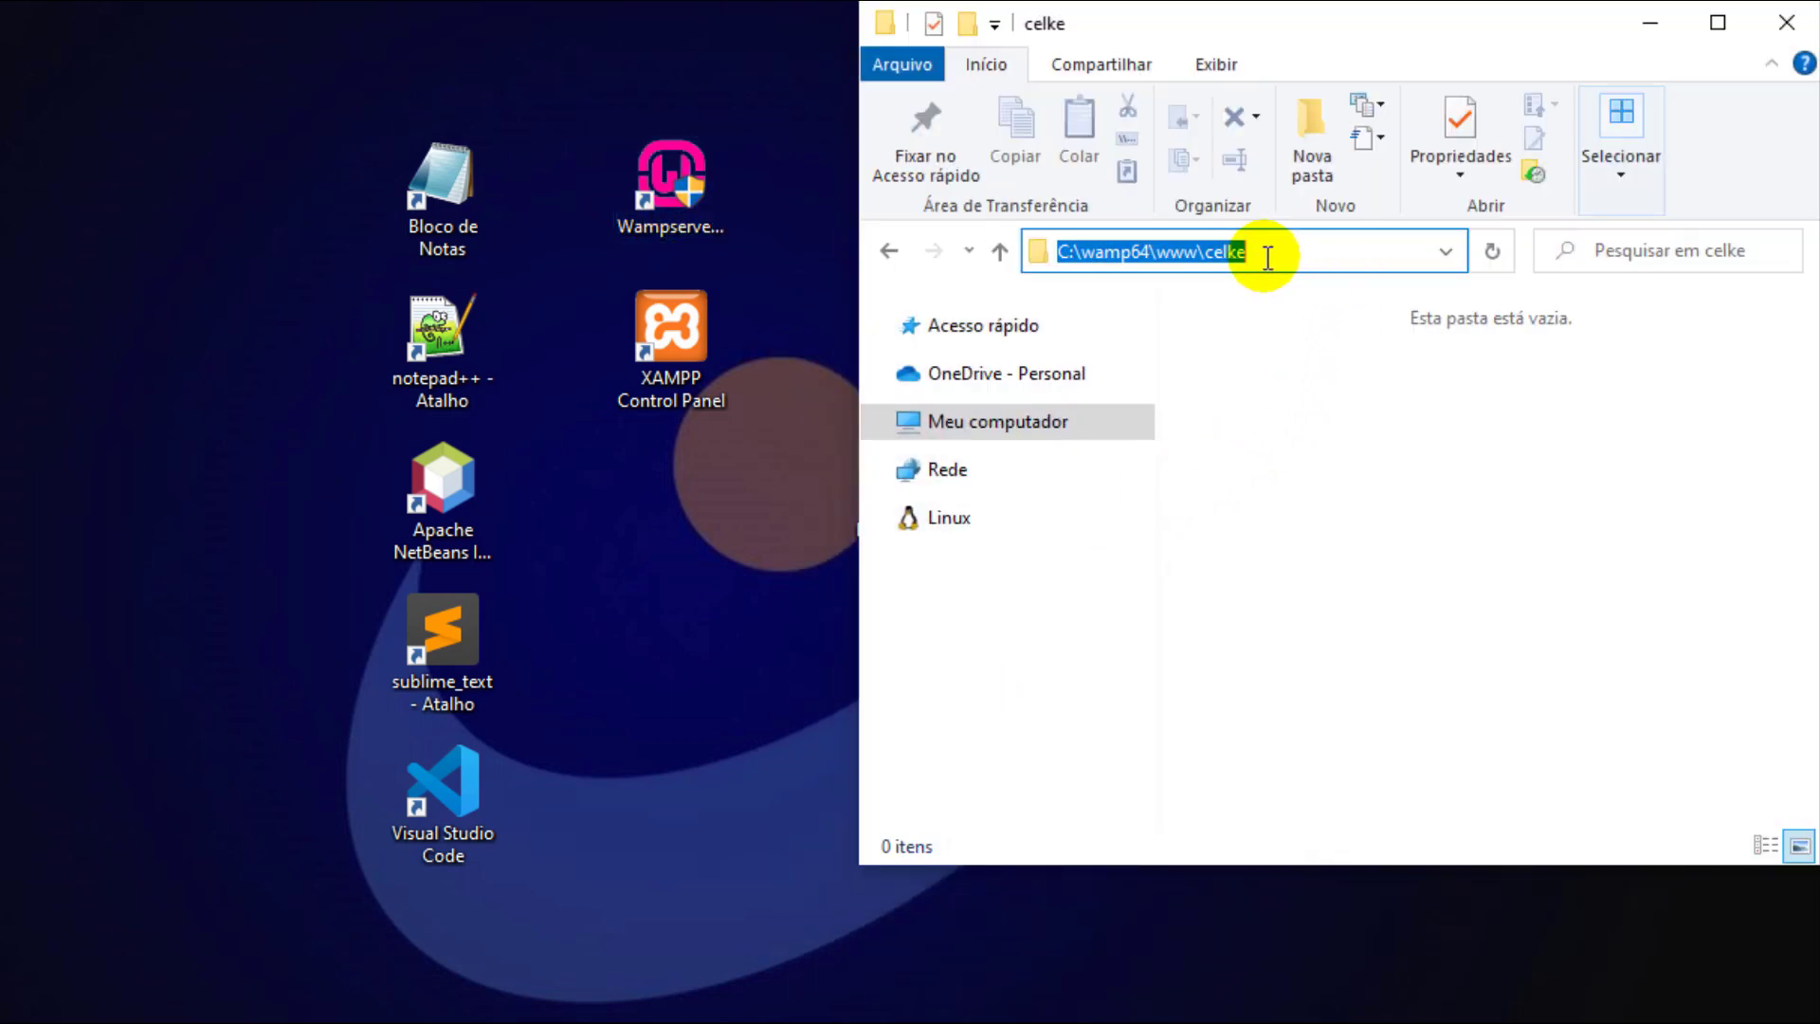
click(1167, 252)
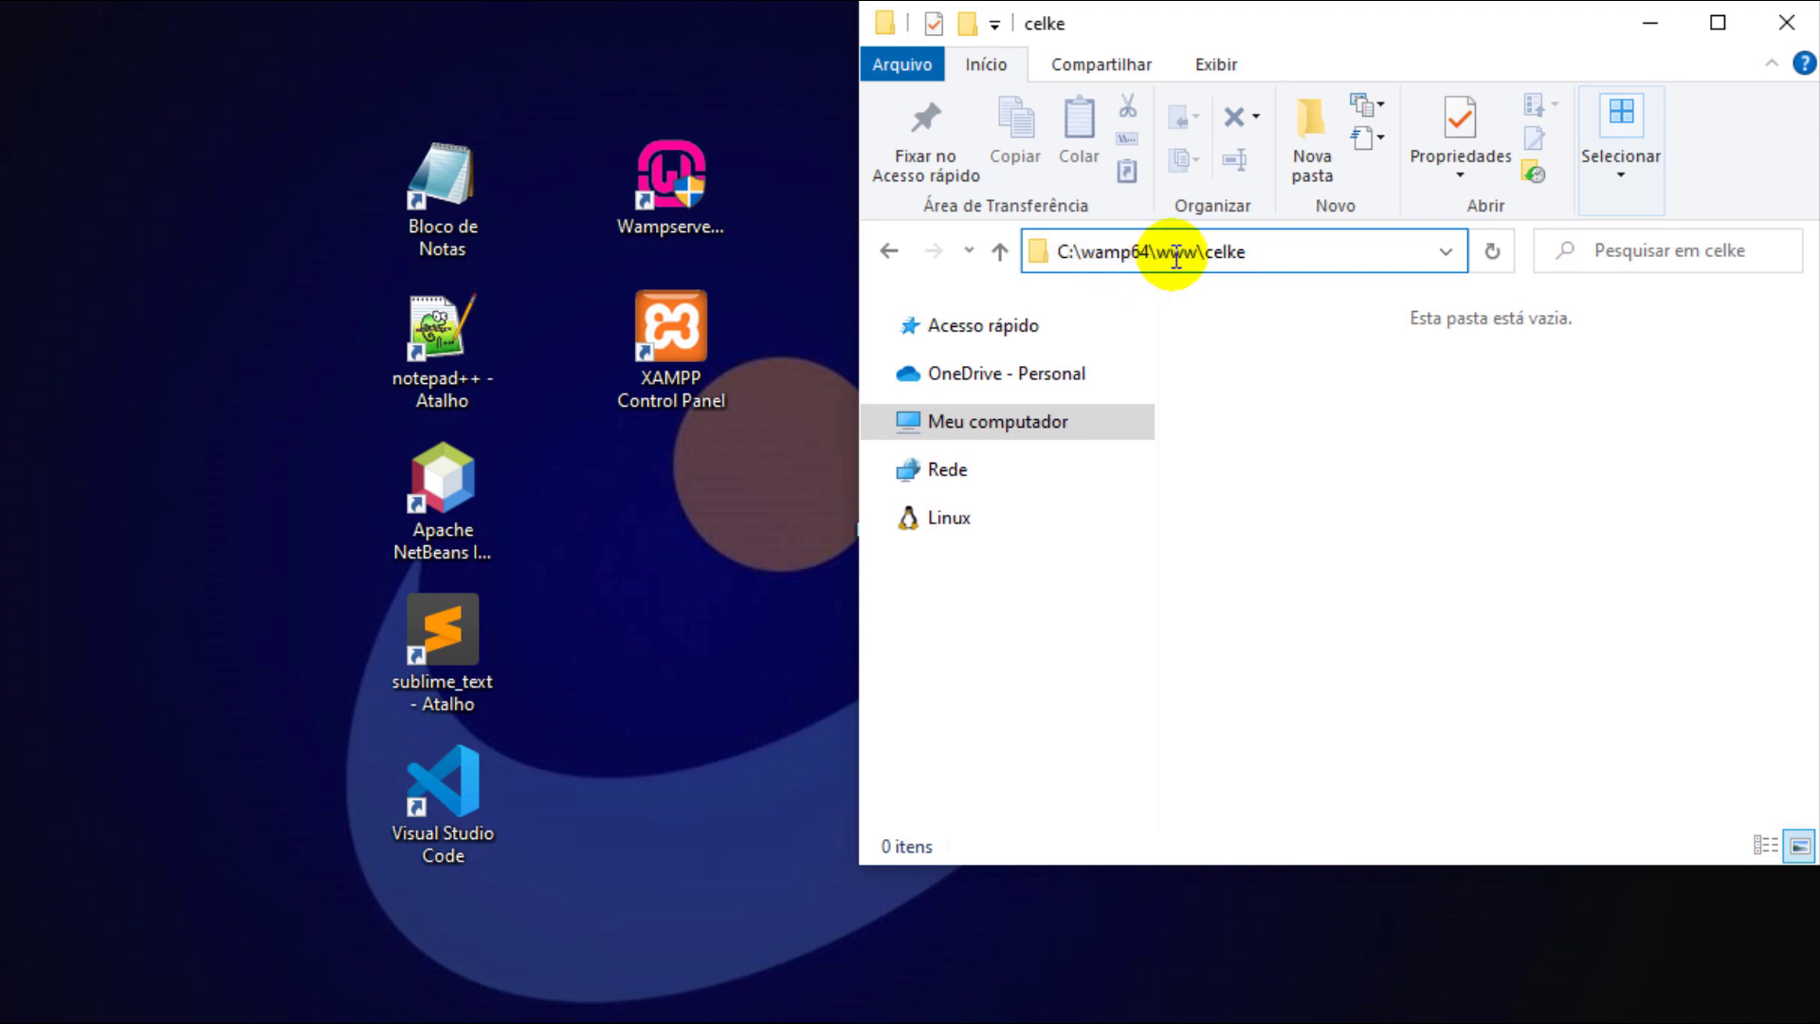
drag(1213, 252, 1247, 253)
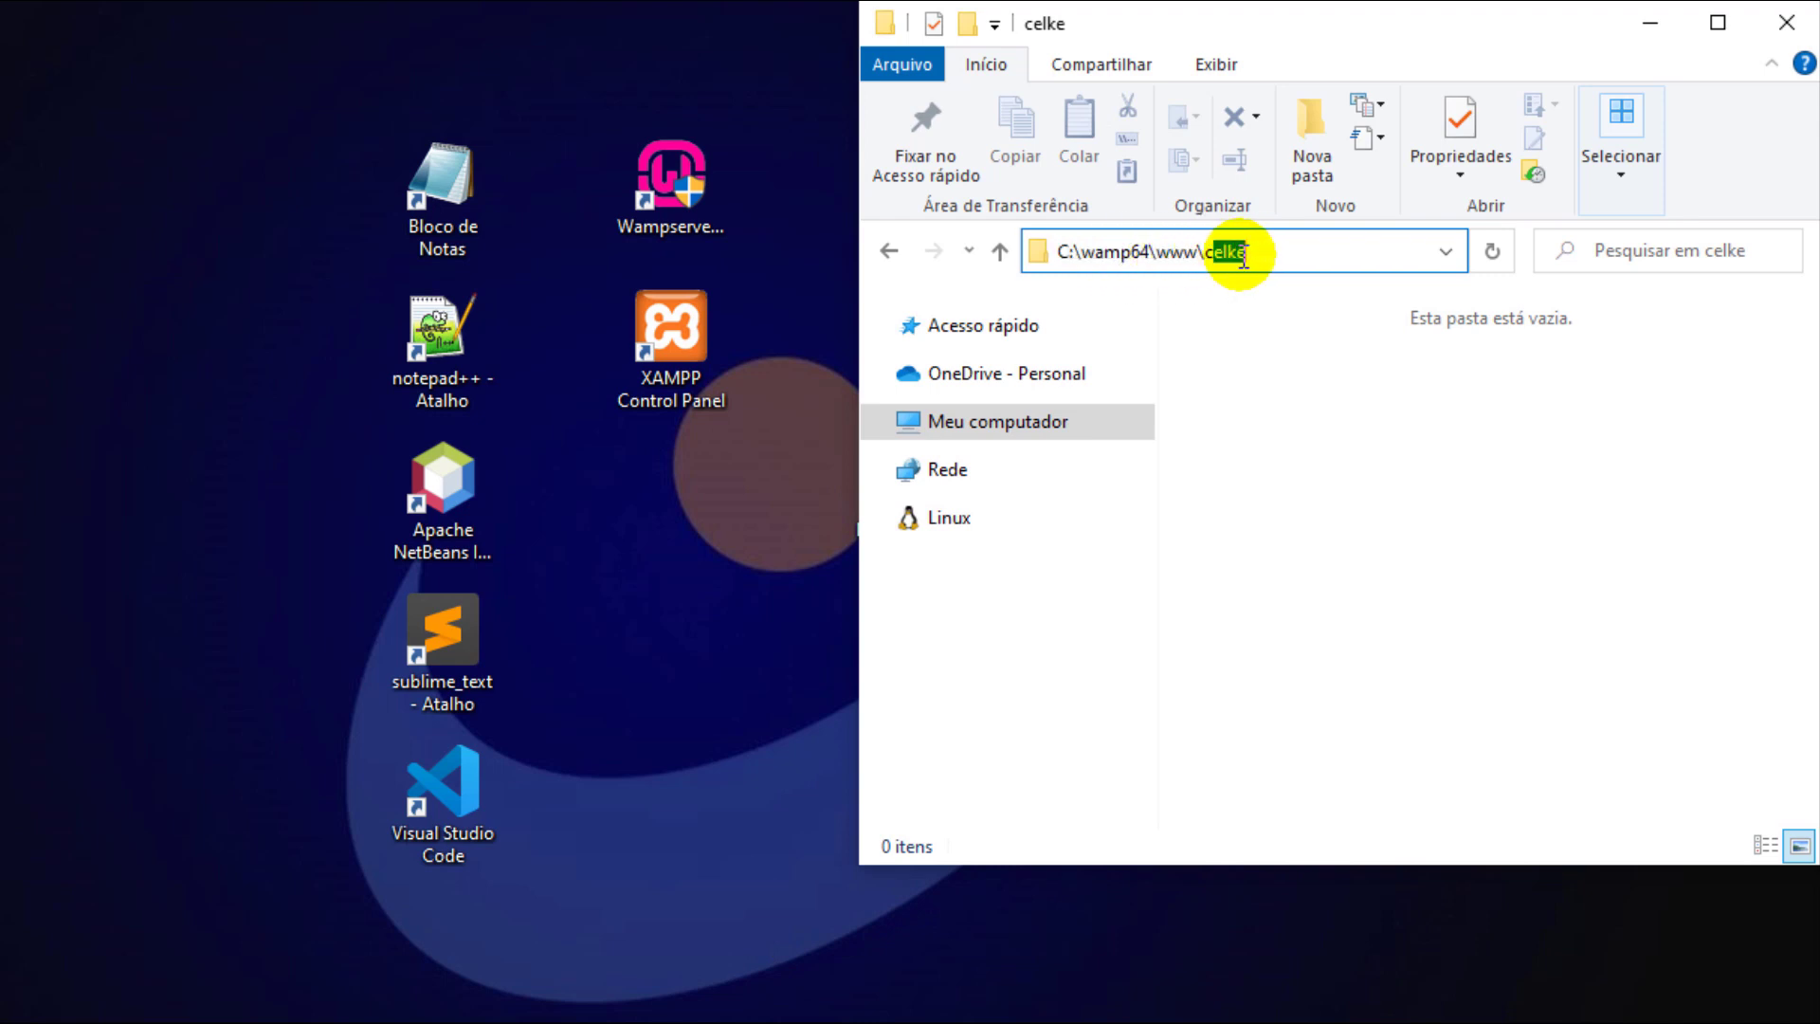
click(1274, 398)
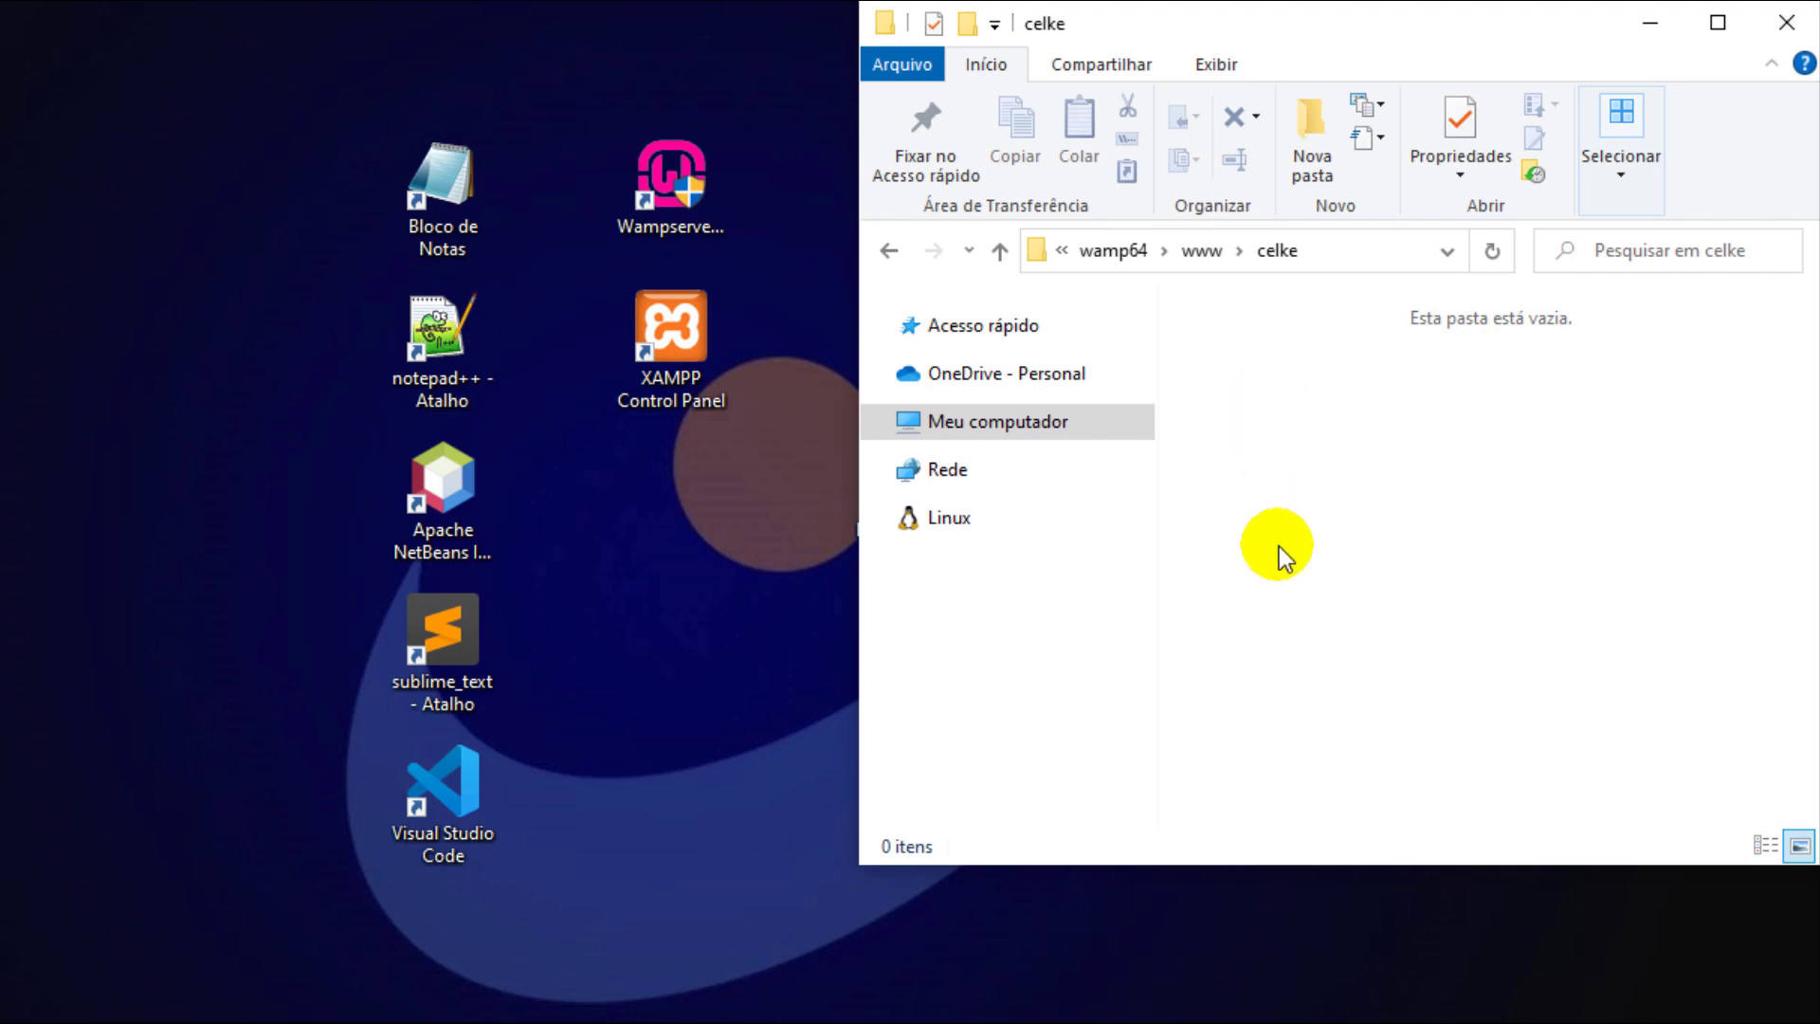
double_click(474, 783)
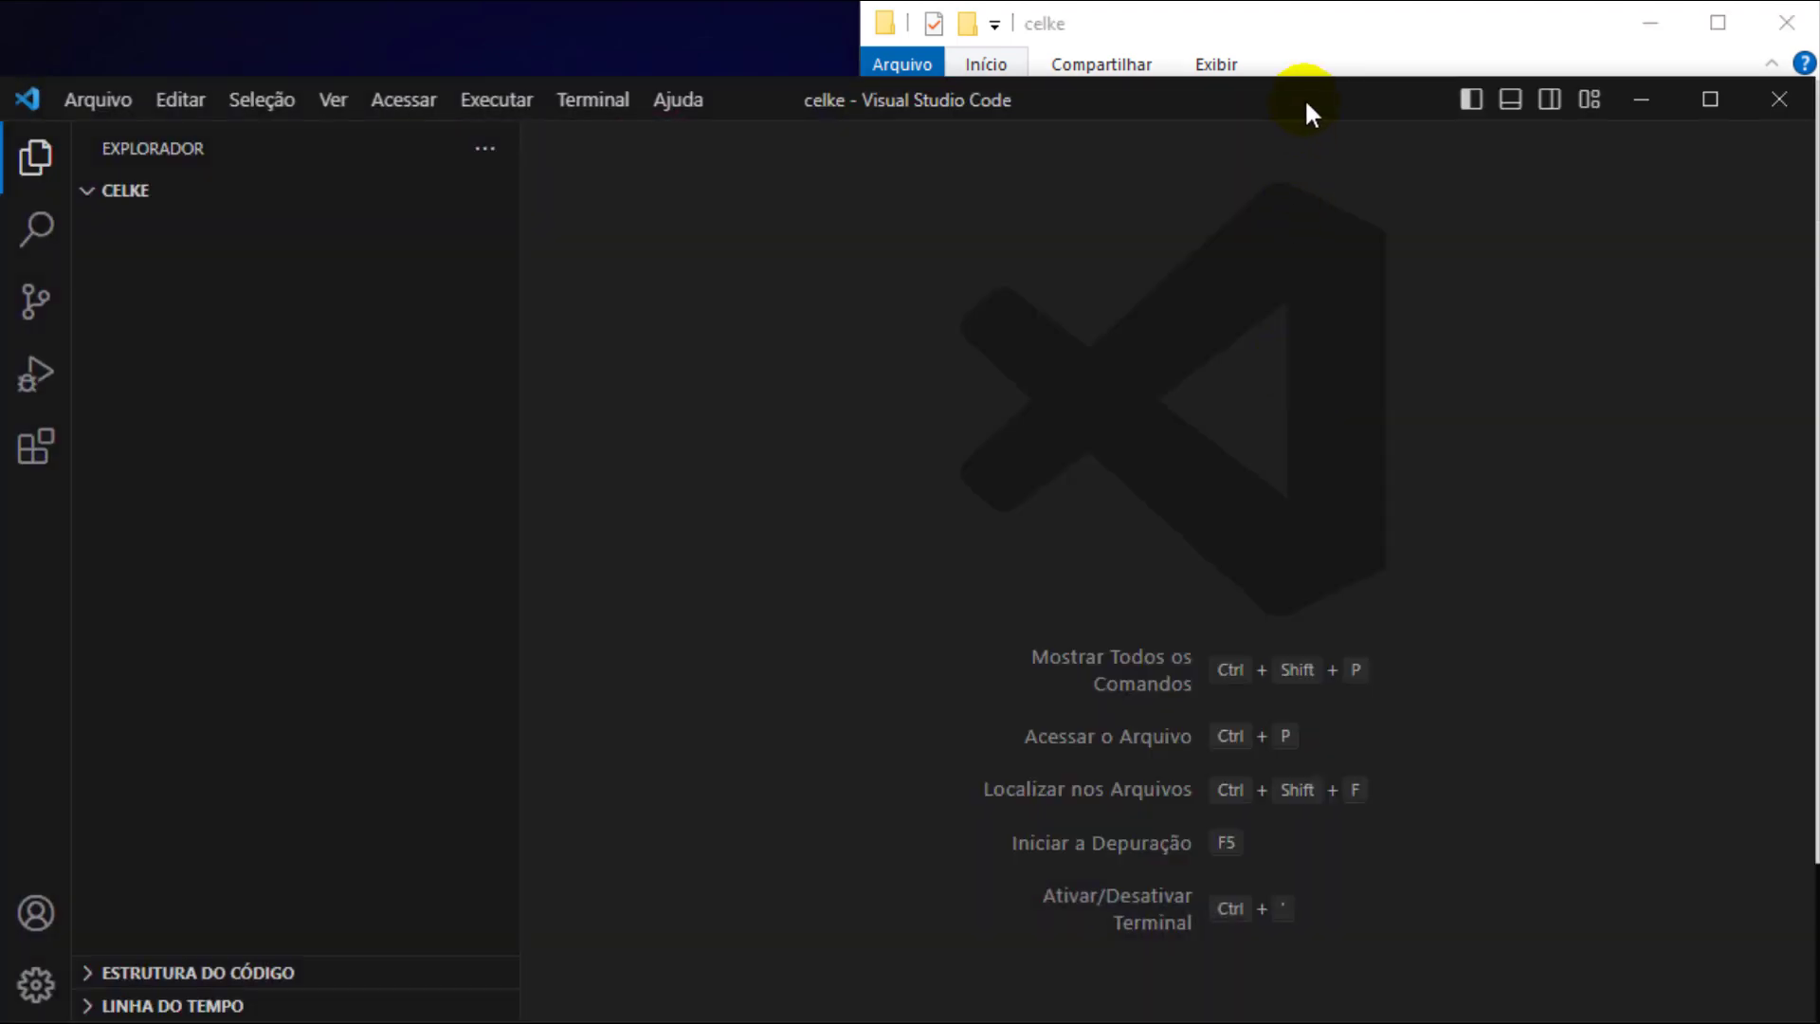
- Open the celke folder in Visual Studio Code and create a new file named conexao.php
click(1310, 45)
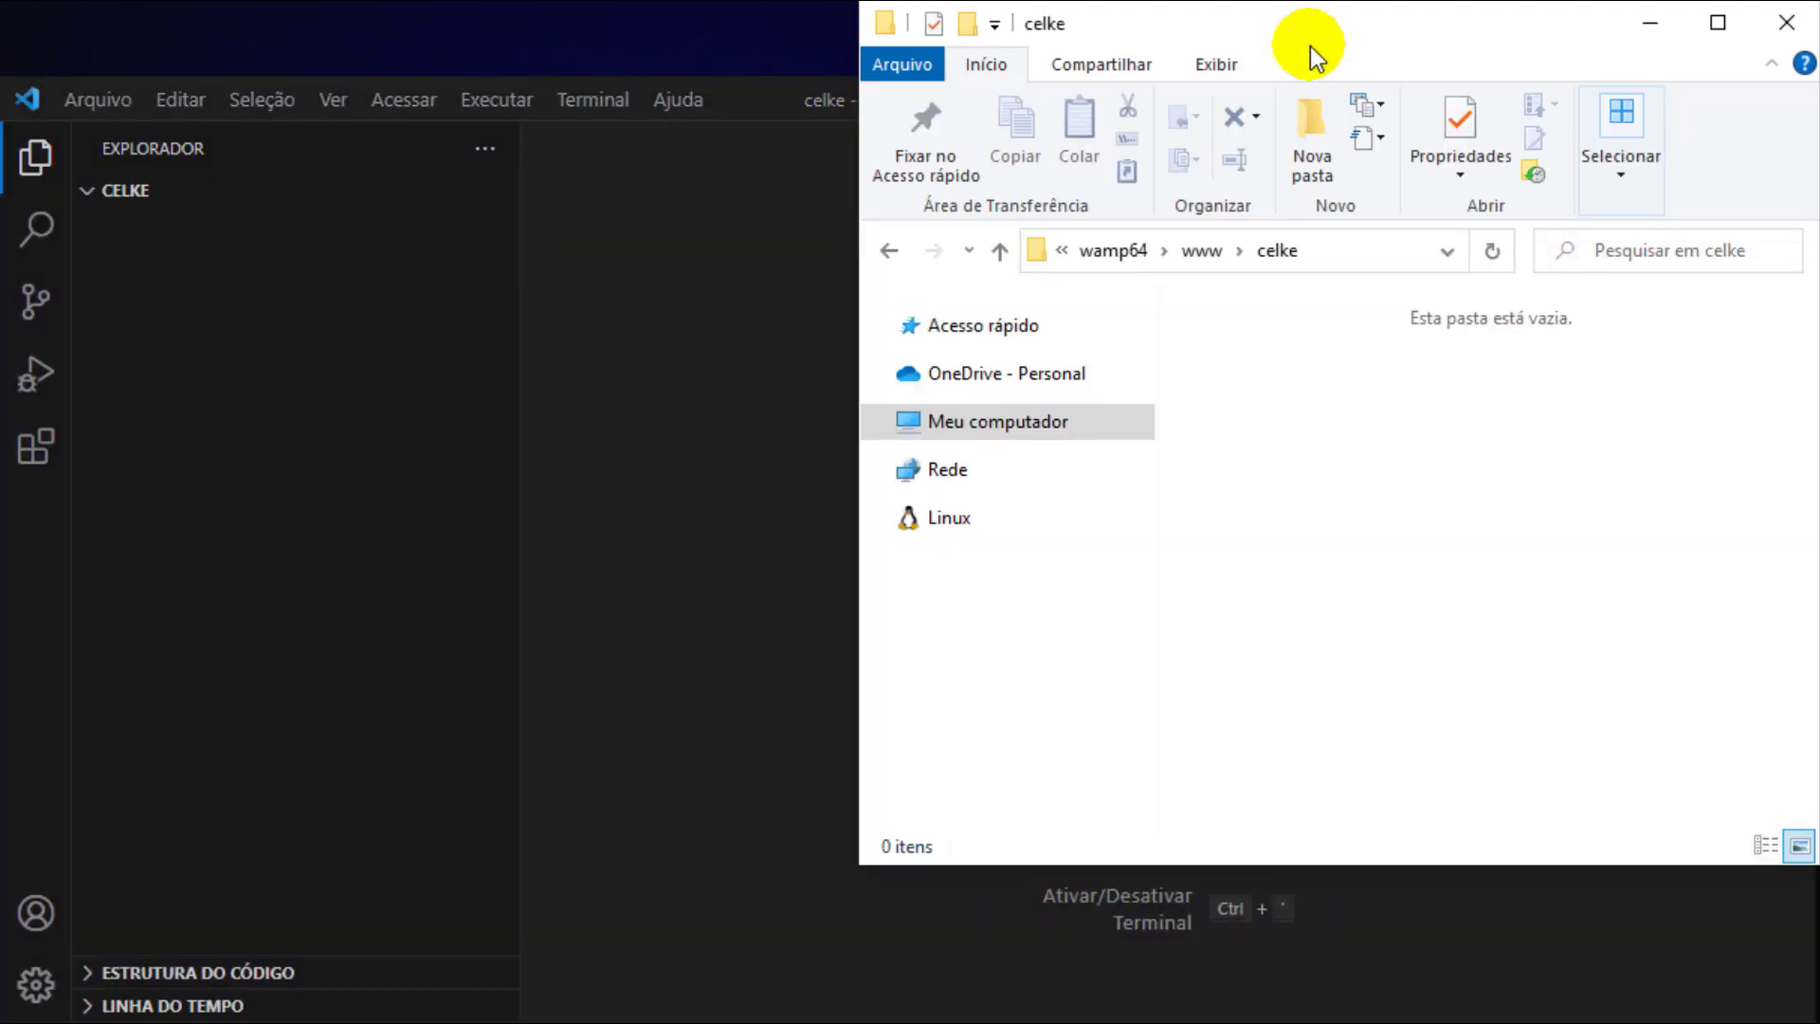
drag(1270, 248, 752, 347)
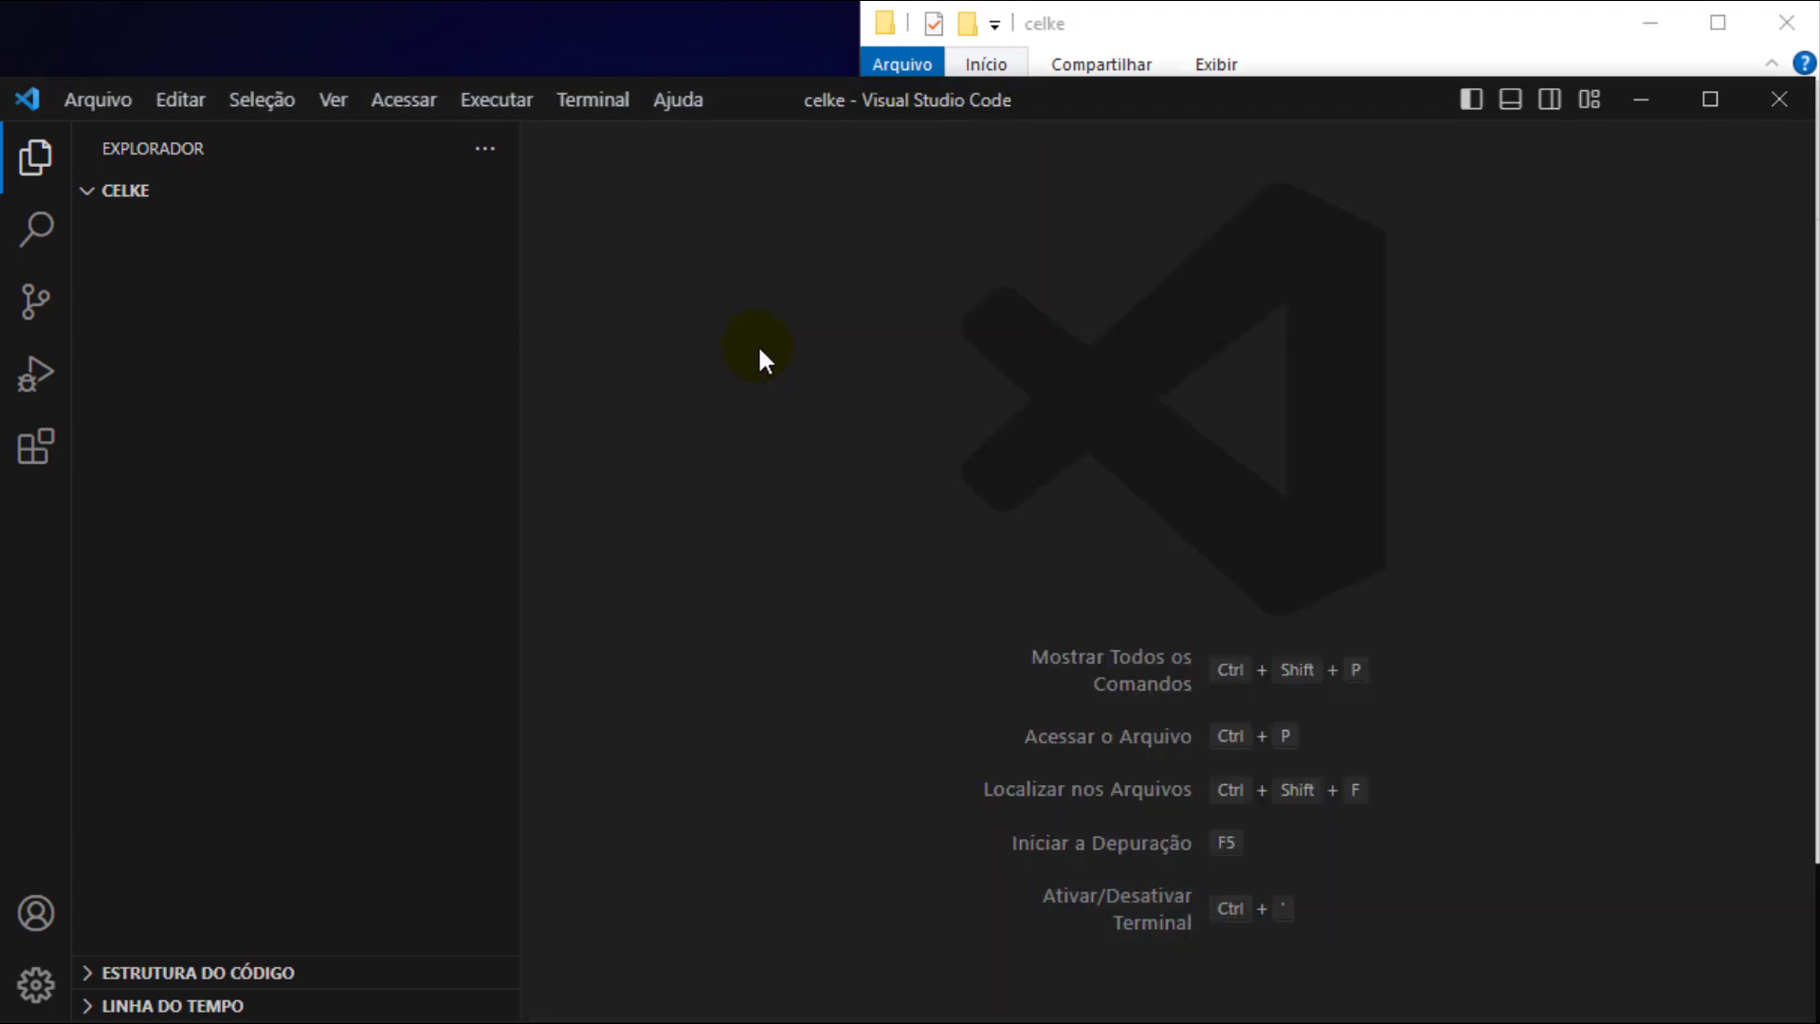
drag(519, 357, 471, 366)
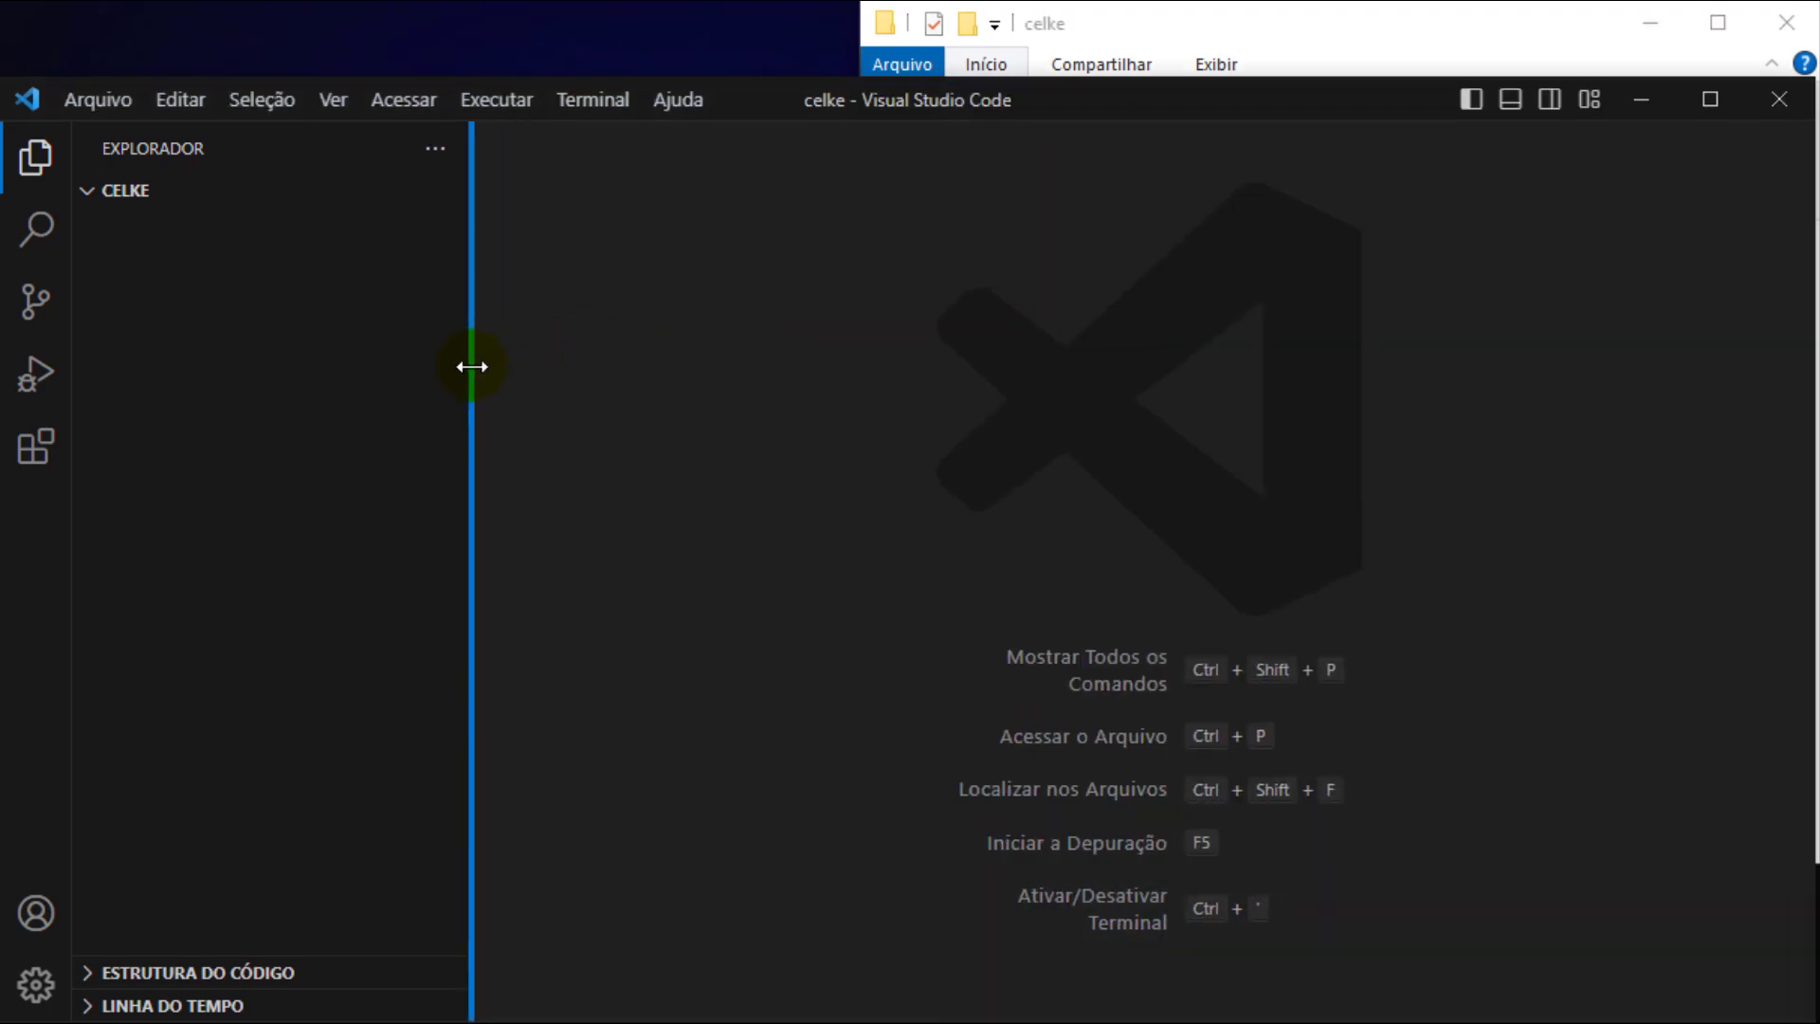
click(343, 191)
text(conexao.php)
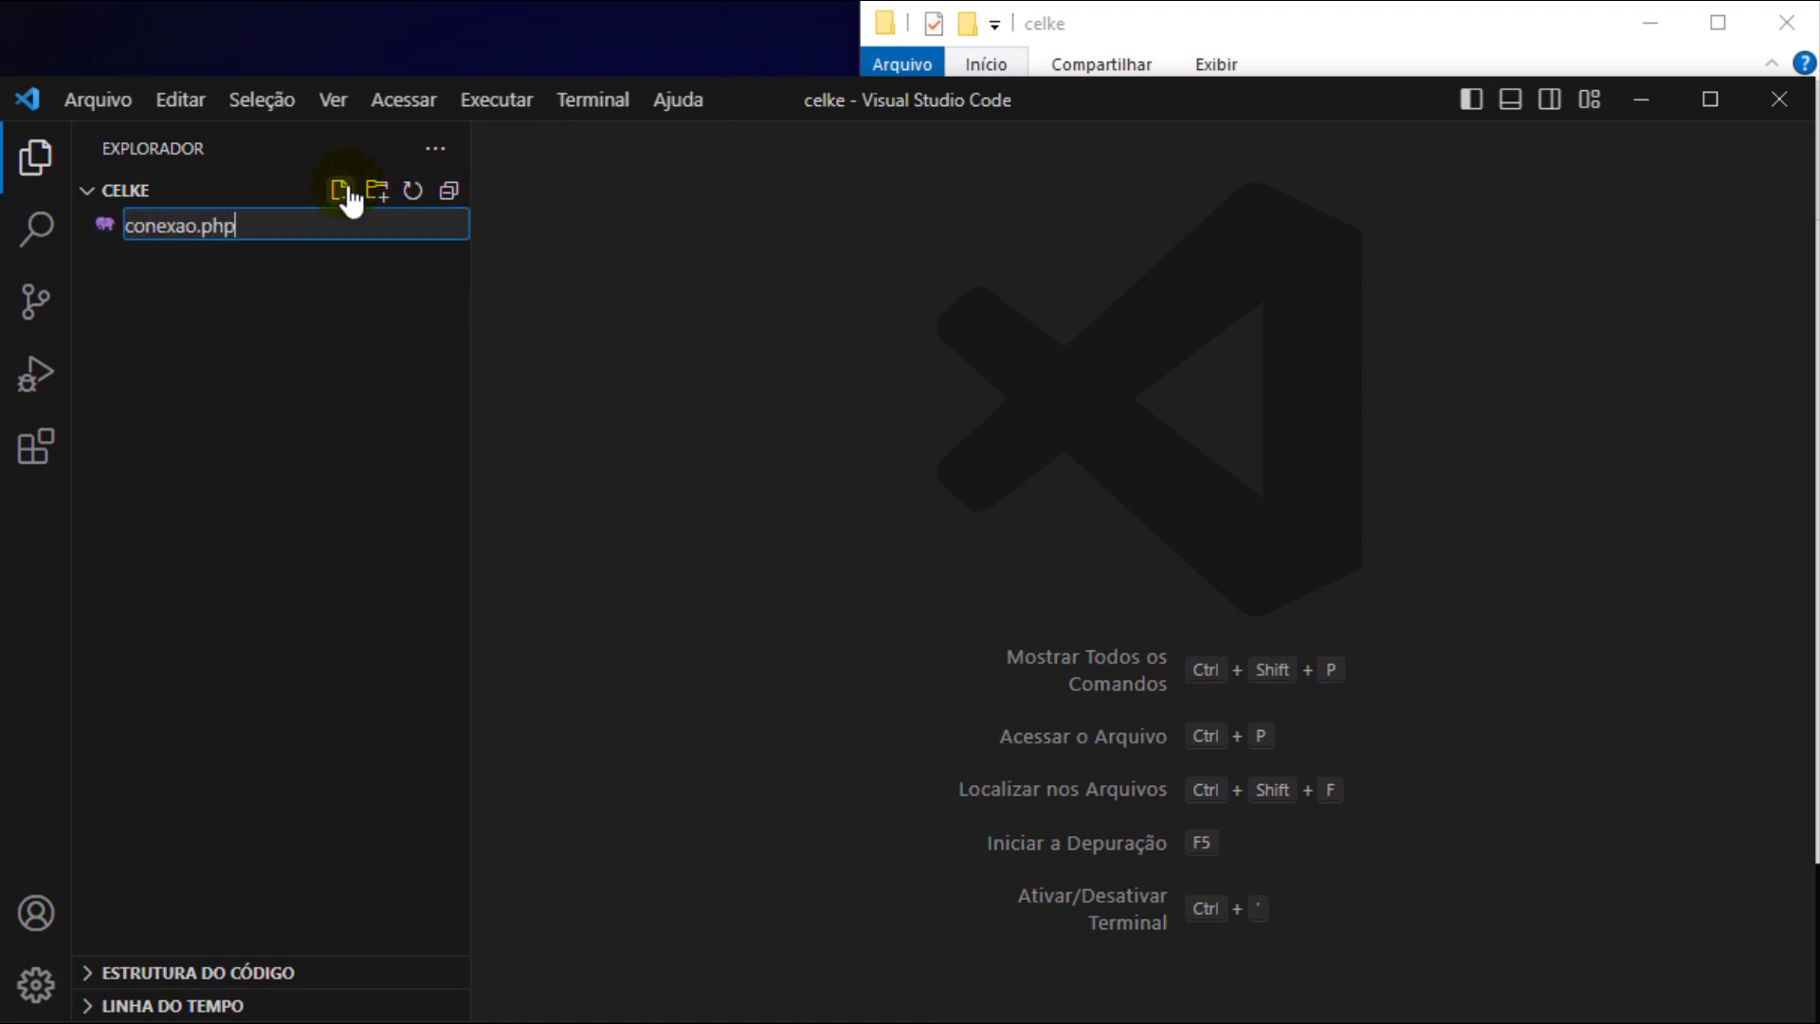
key(Return)
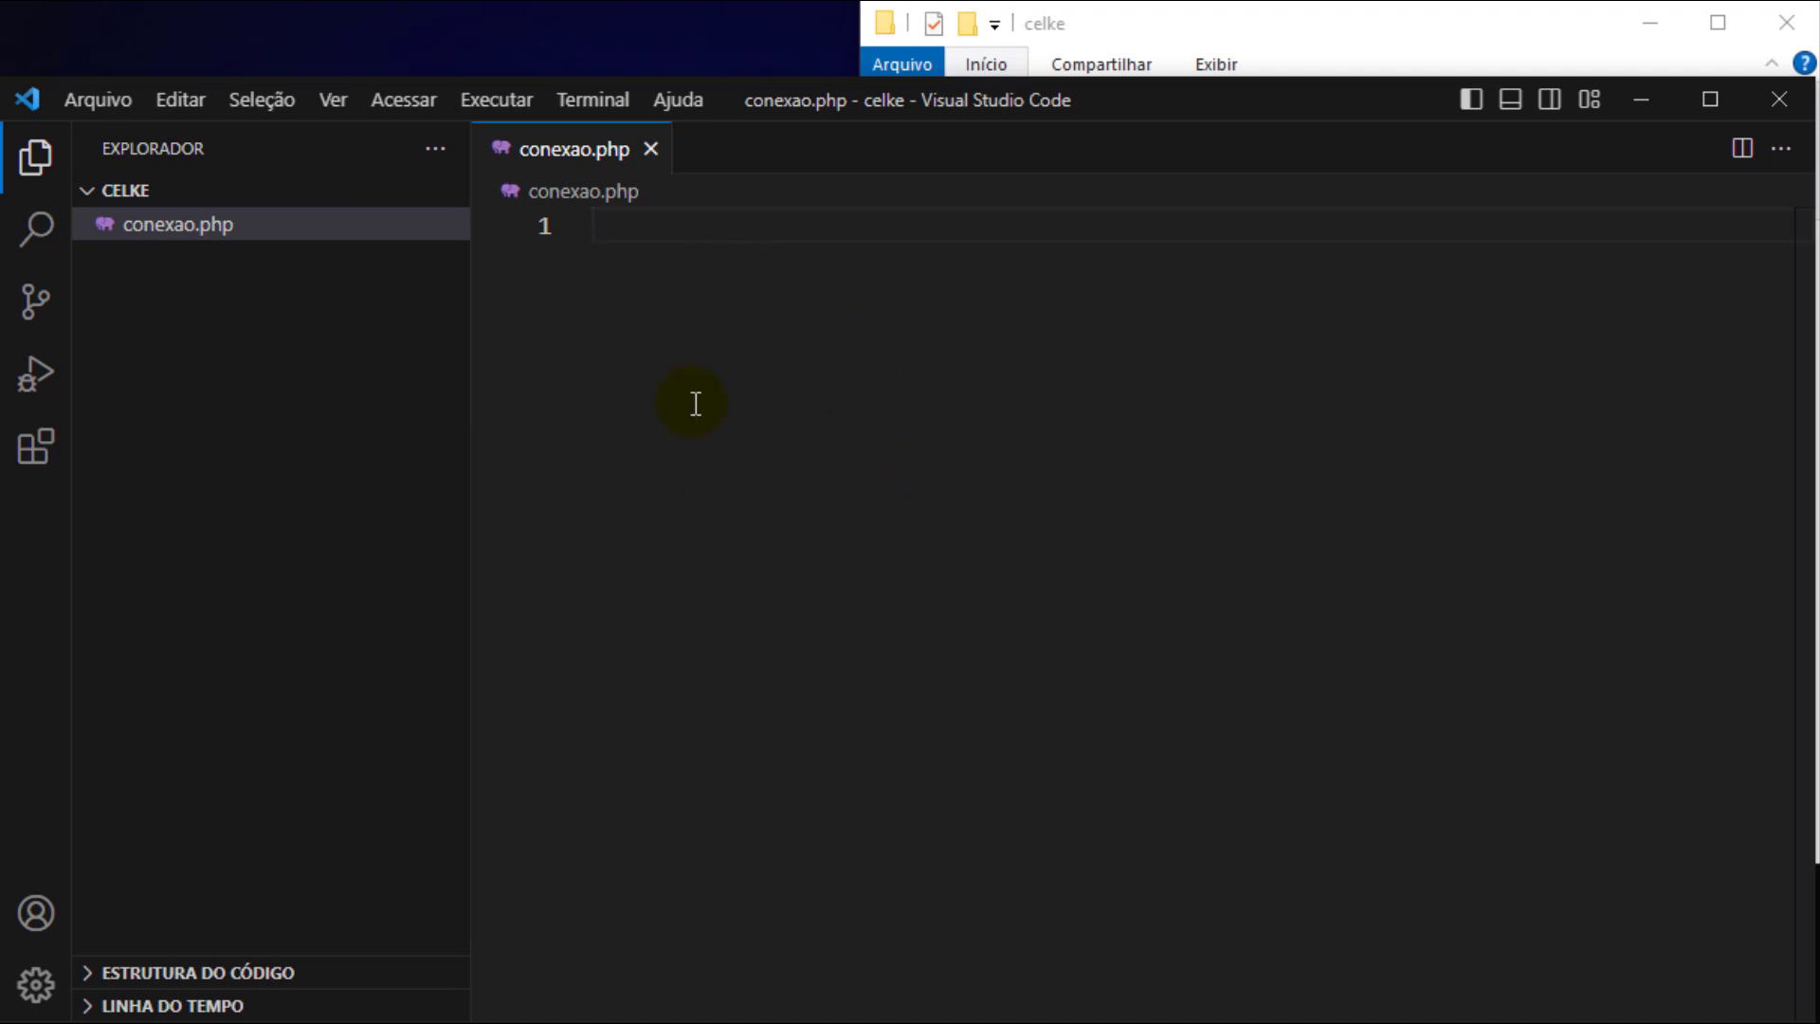
- Paste the PDO MySQL connection code into conexao.php
key(alt+Tab)
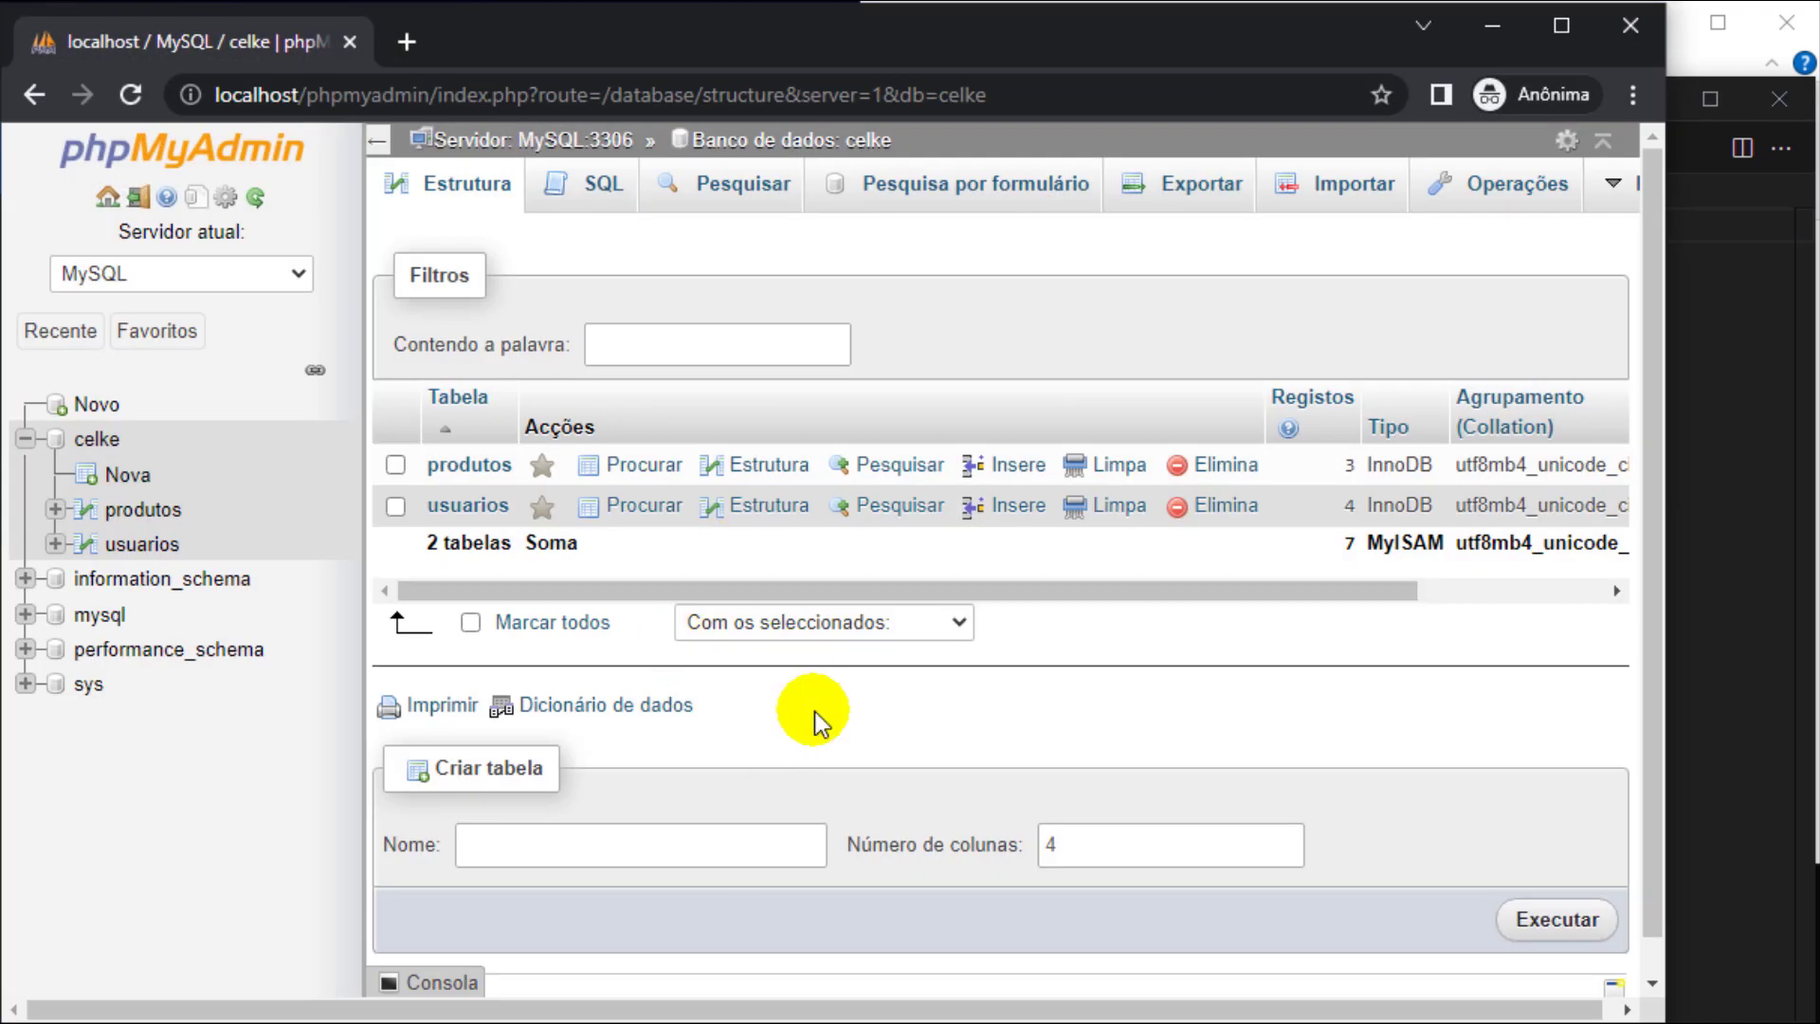
click(1494, 28)
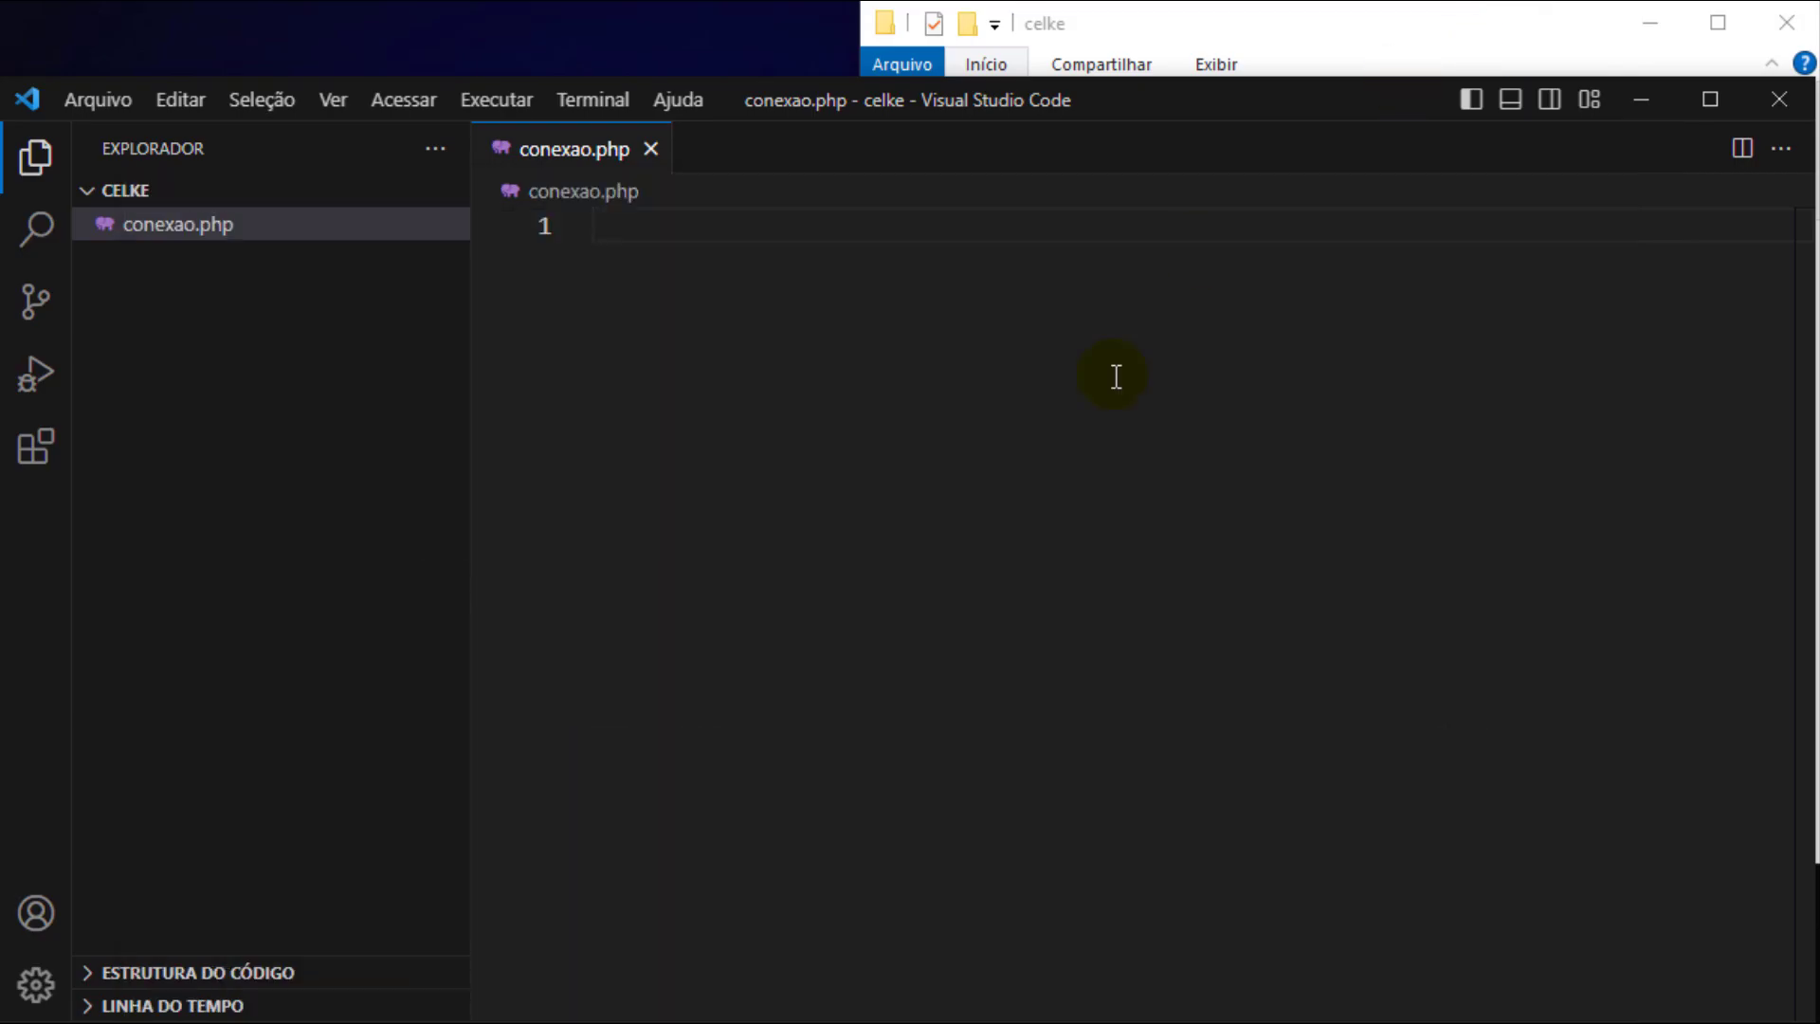
text(<?php  $host = "localhost"; $user = "root"; $pass = ""; $dbname = "celke"; $port = 3306;  try{     //Conexão com a porta     $conn = new PDO("mysql:host=$host;port=$port;dbname=" . $dbname, $user, $pass);      //Conexão sem a porta     //$conn = new PDO("mysql:host=$host;dbname=" . $dbname, $user, $pass);     //echo "Conexão com banco de dados realizado com sucesso!"; }catch(PDOException $err){     echo "Erro: Conexão com banco de dados não realizado com sucesso. Erro gerado " . $err->getMessage(); })
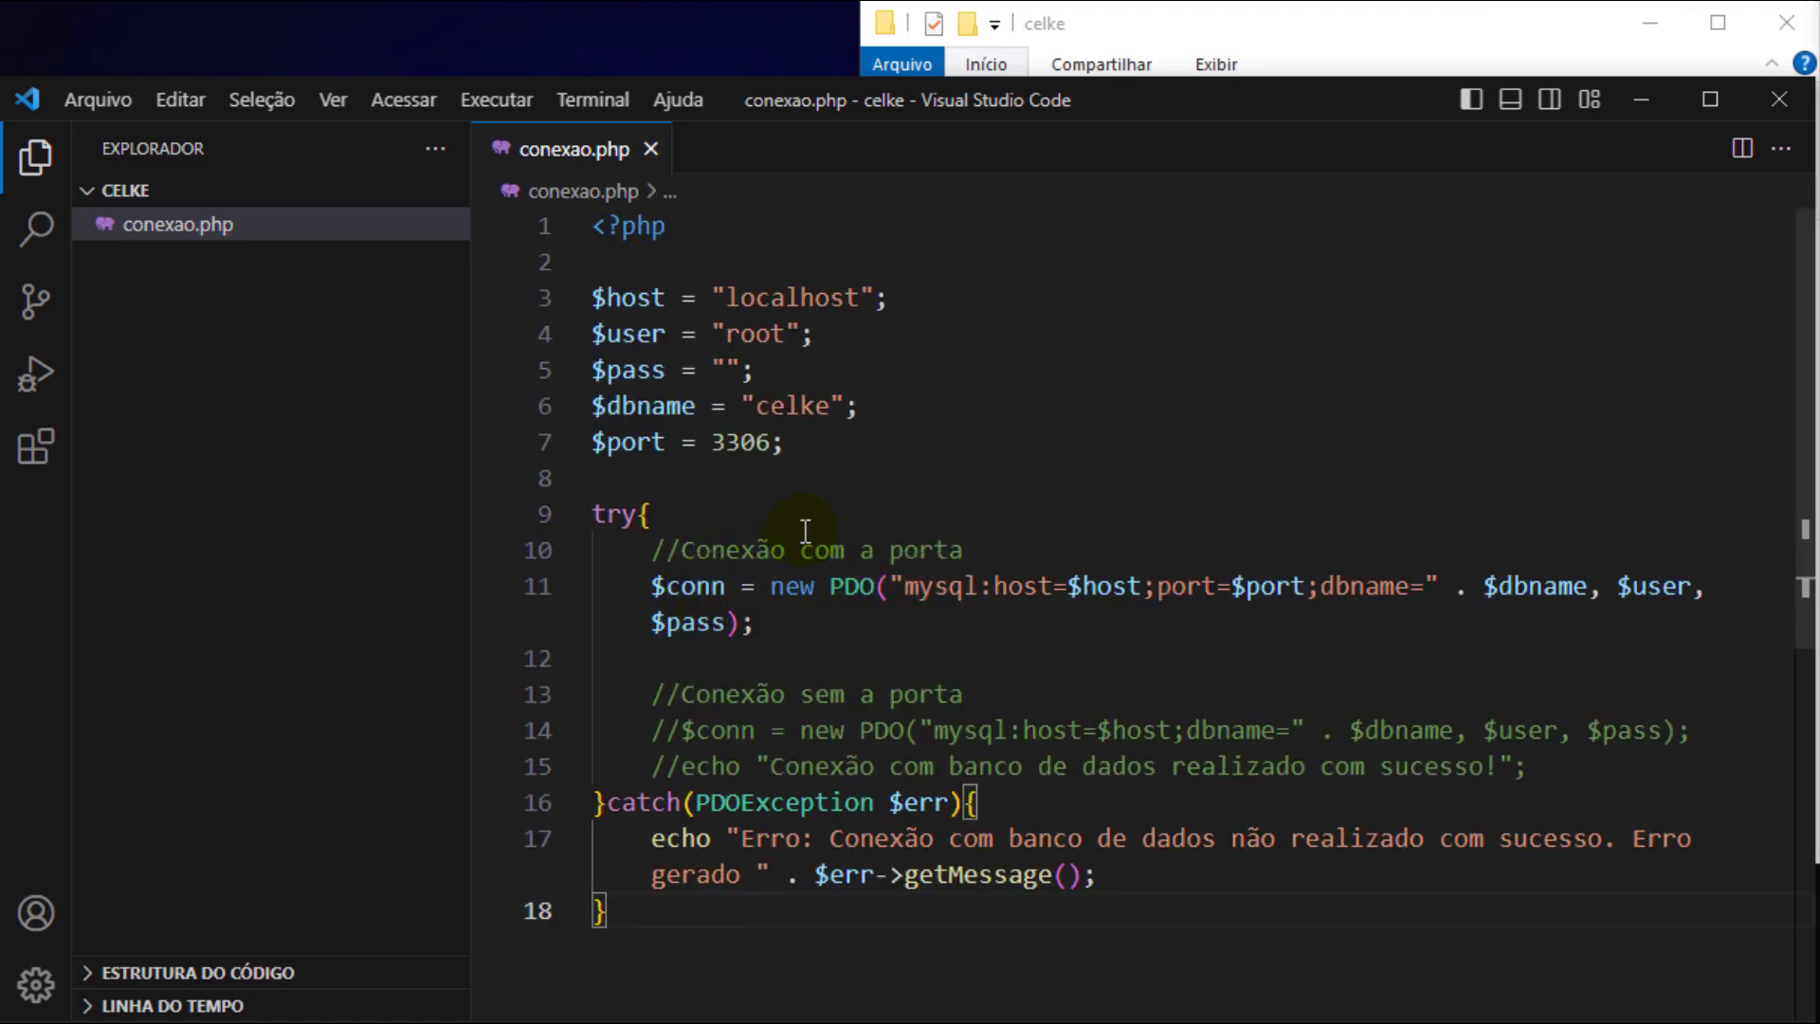
mouse_move(627, 294)
drag(626, 294, 804, 296)
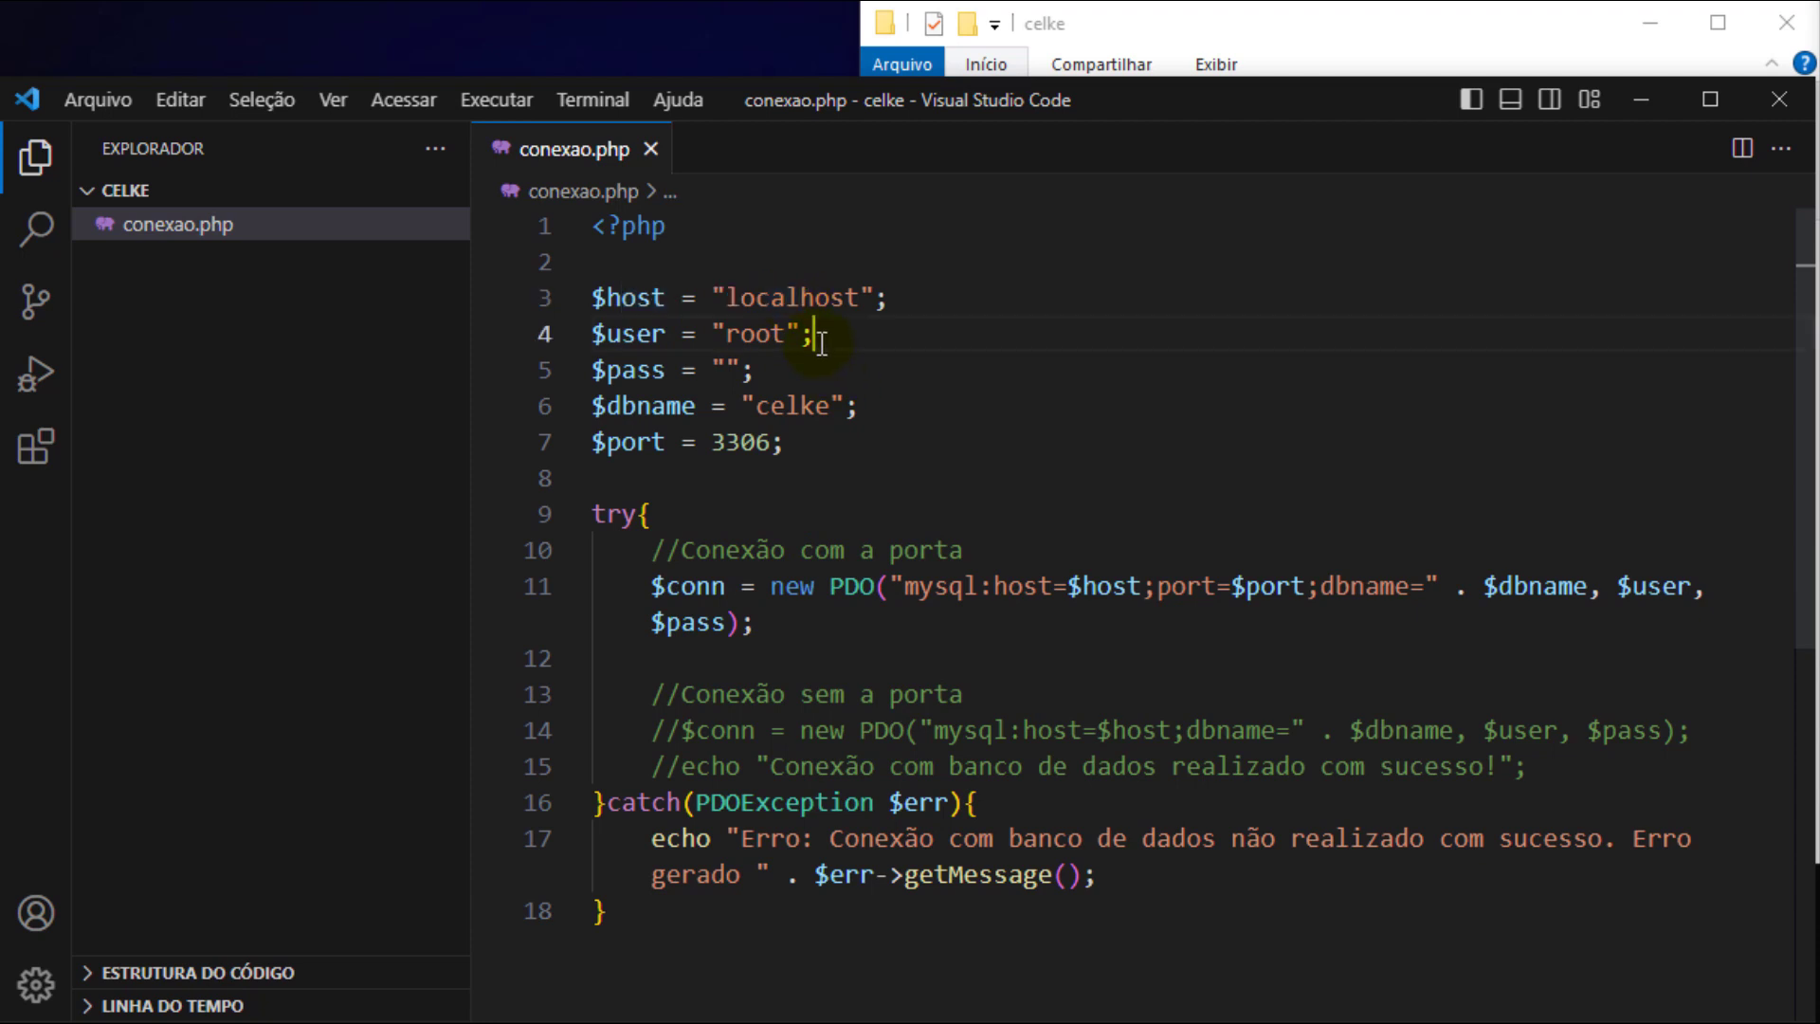
drag(805, 443, 715, 296)
click(713, 331)
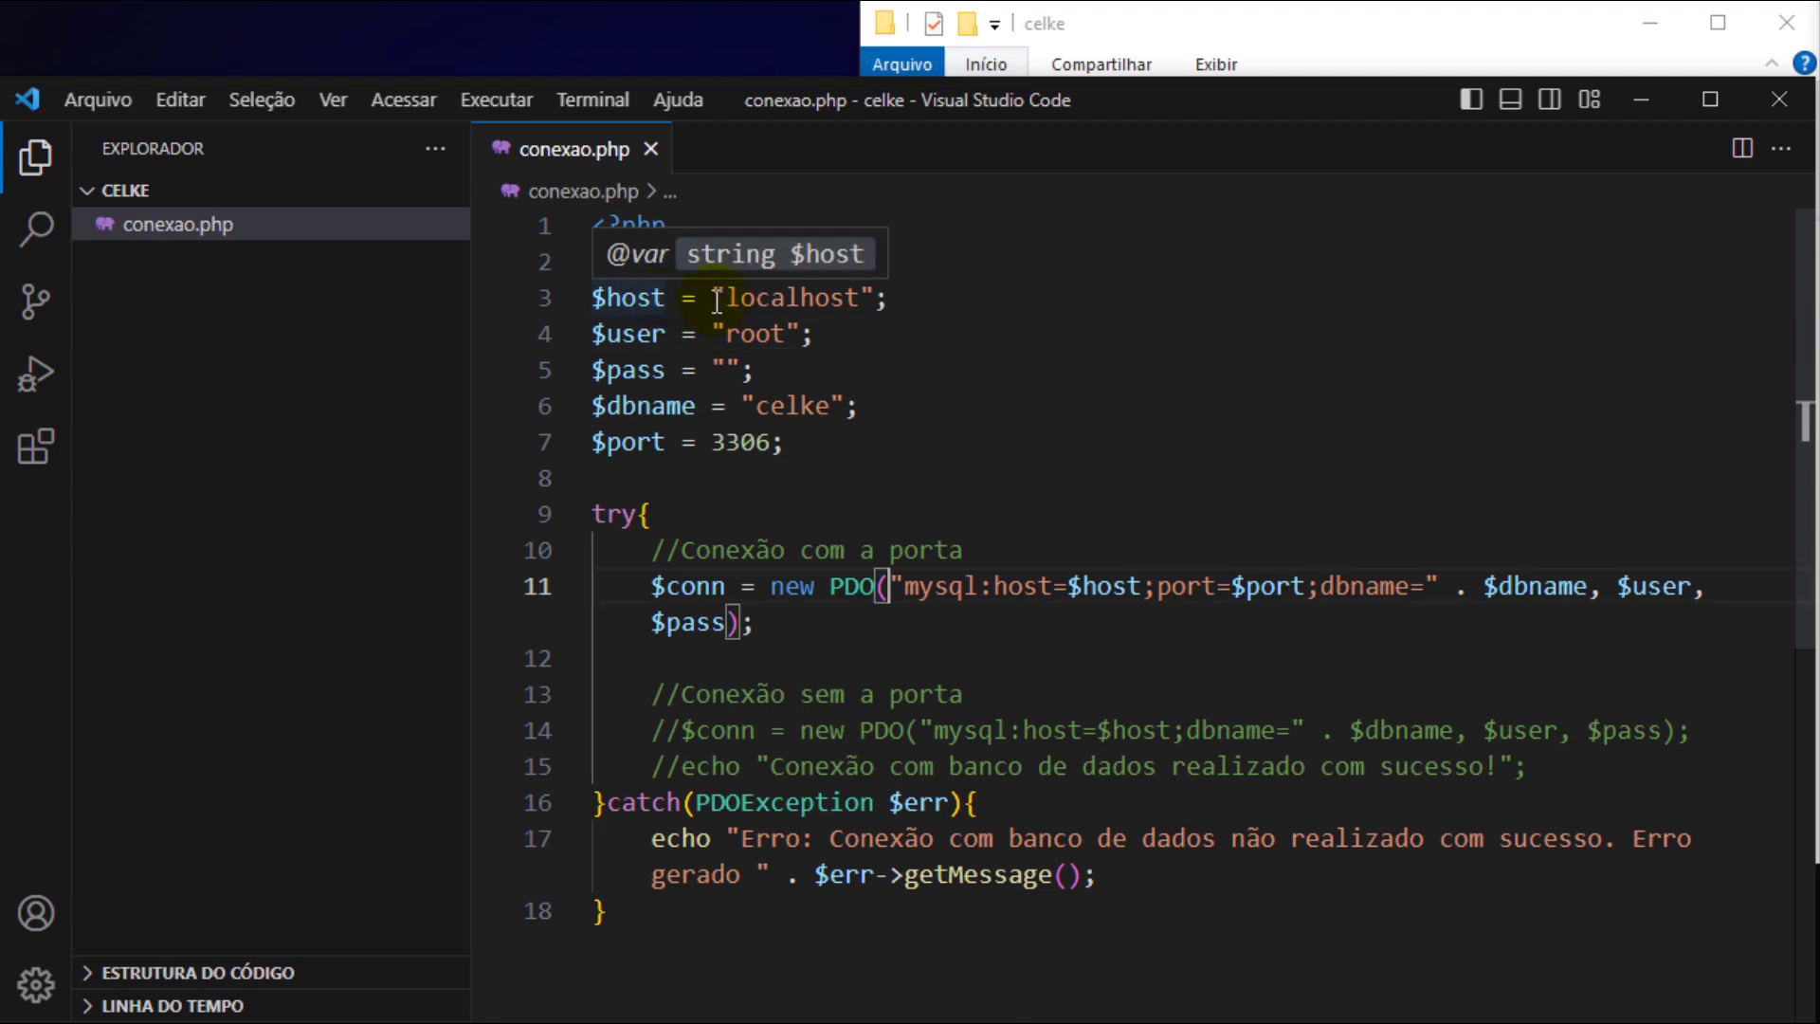
drag(666, 297, 830, 301)
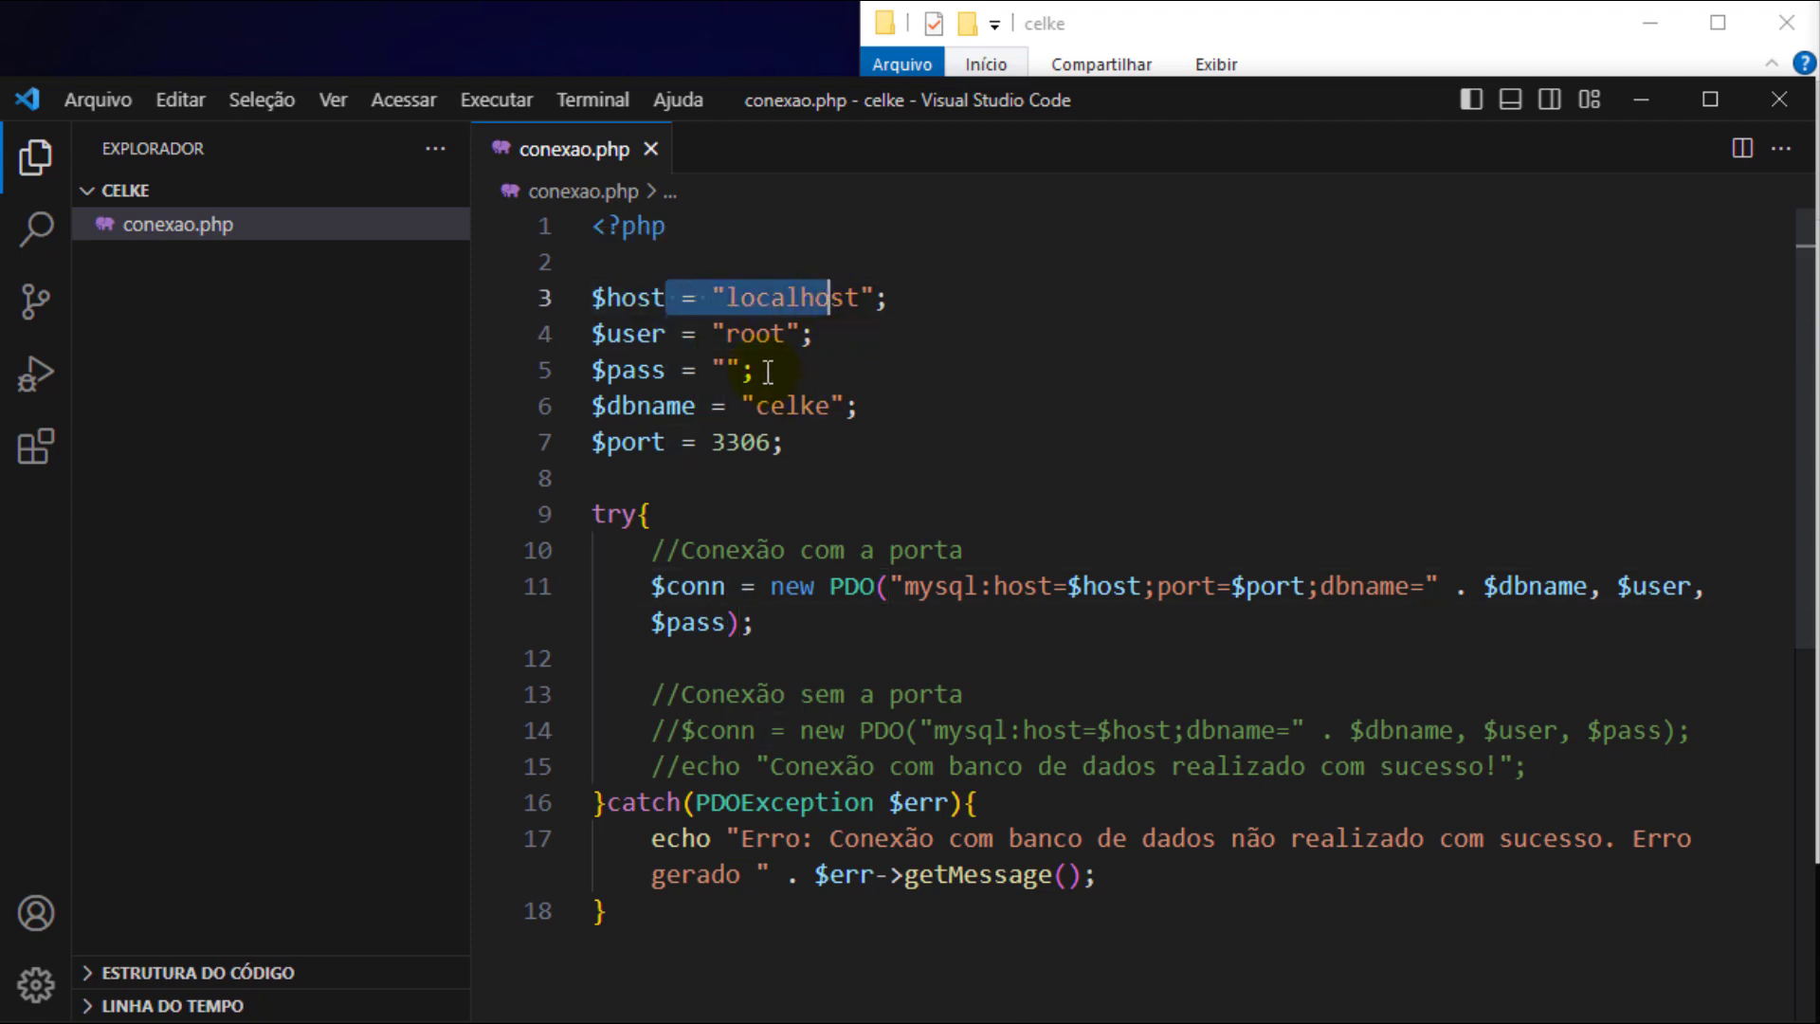
drag(653, 334, 713, 335)
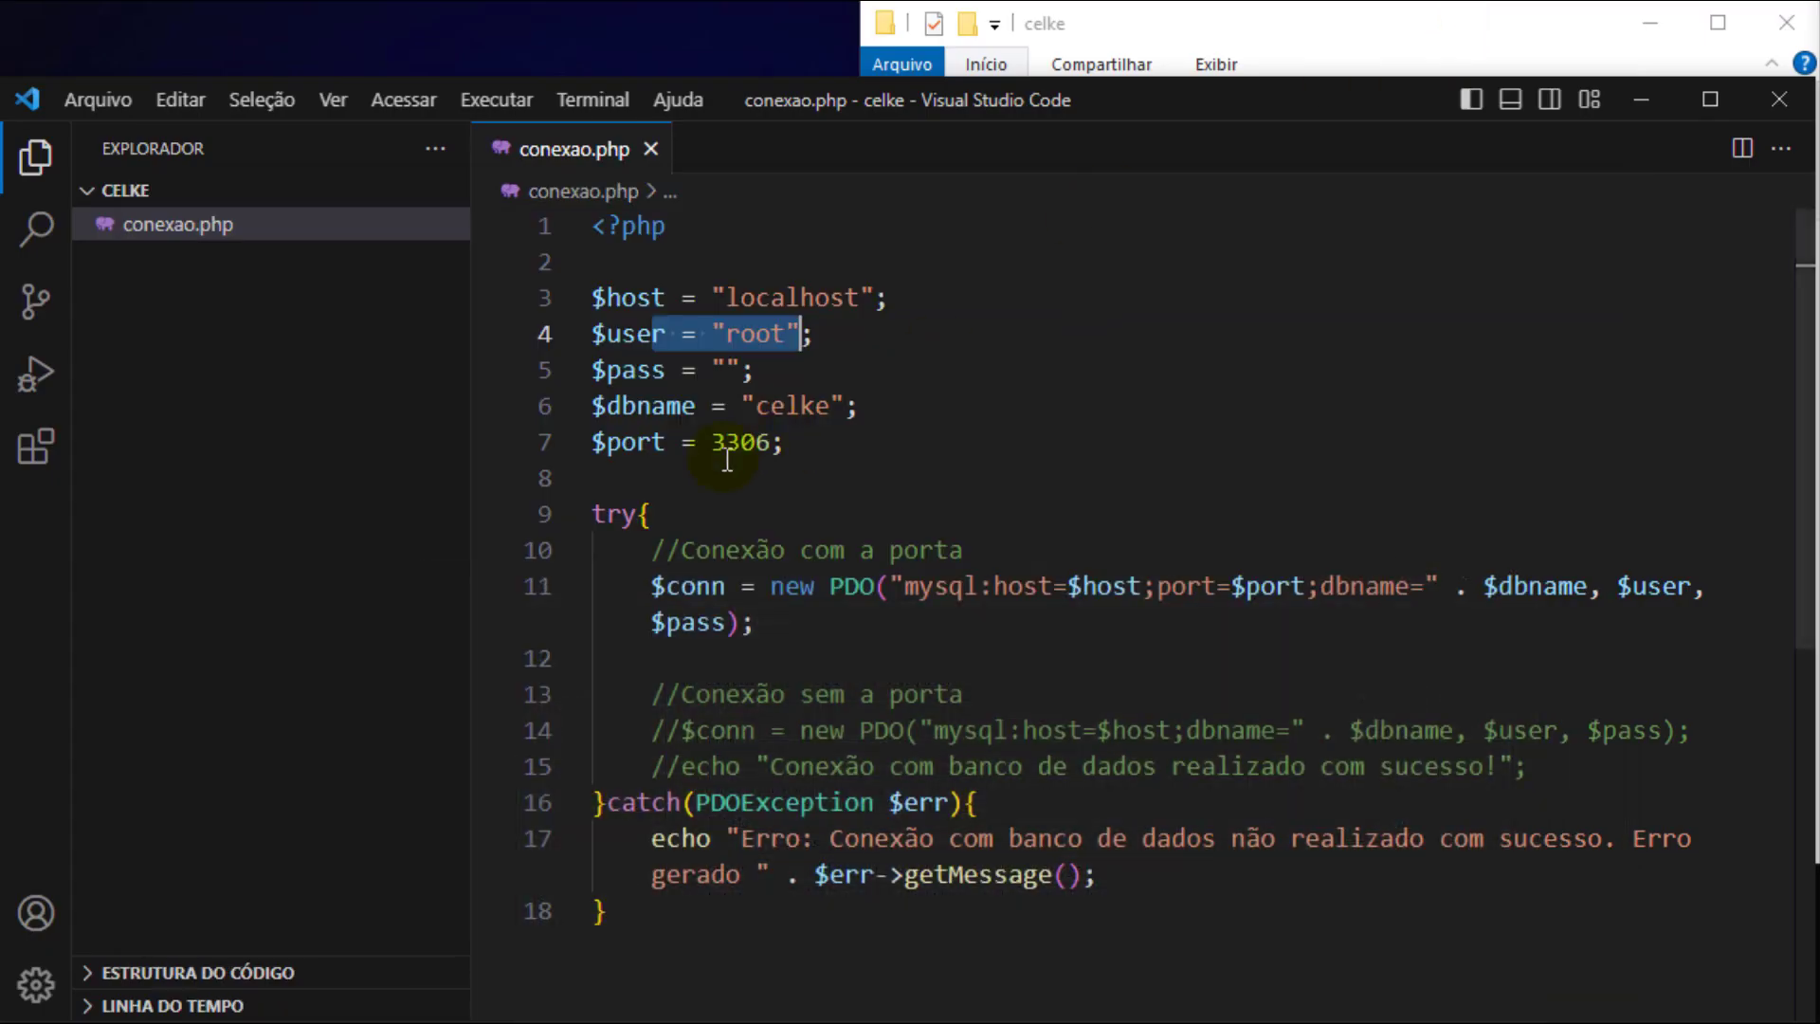
drag(652, 370, 860, 406)
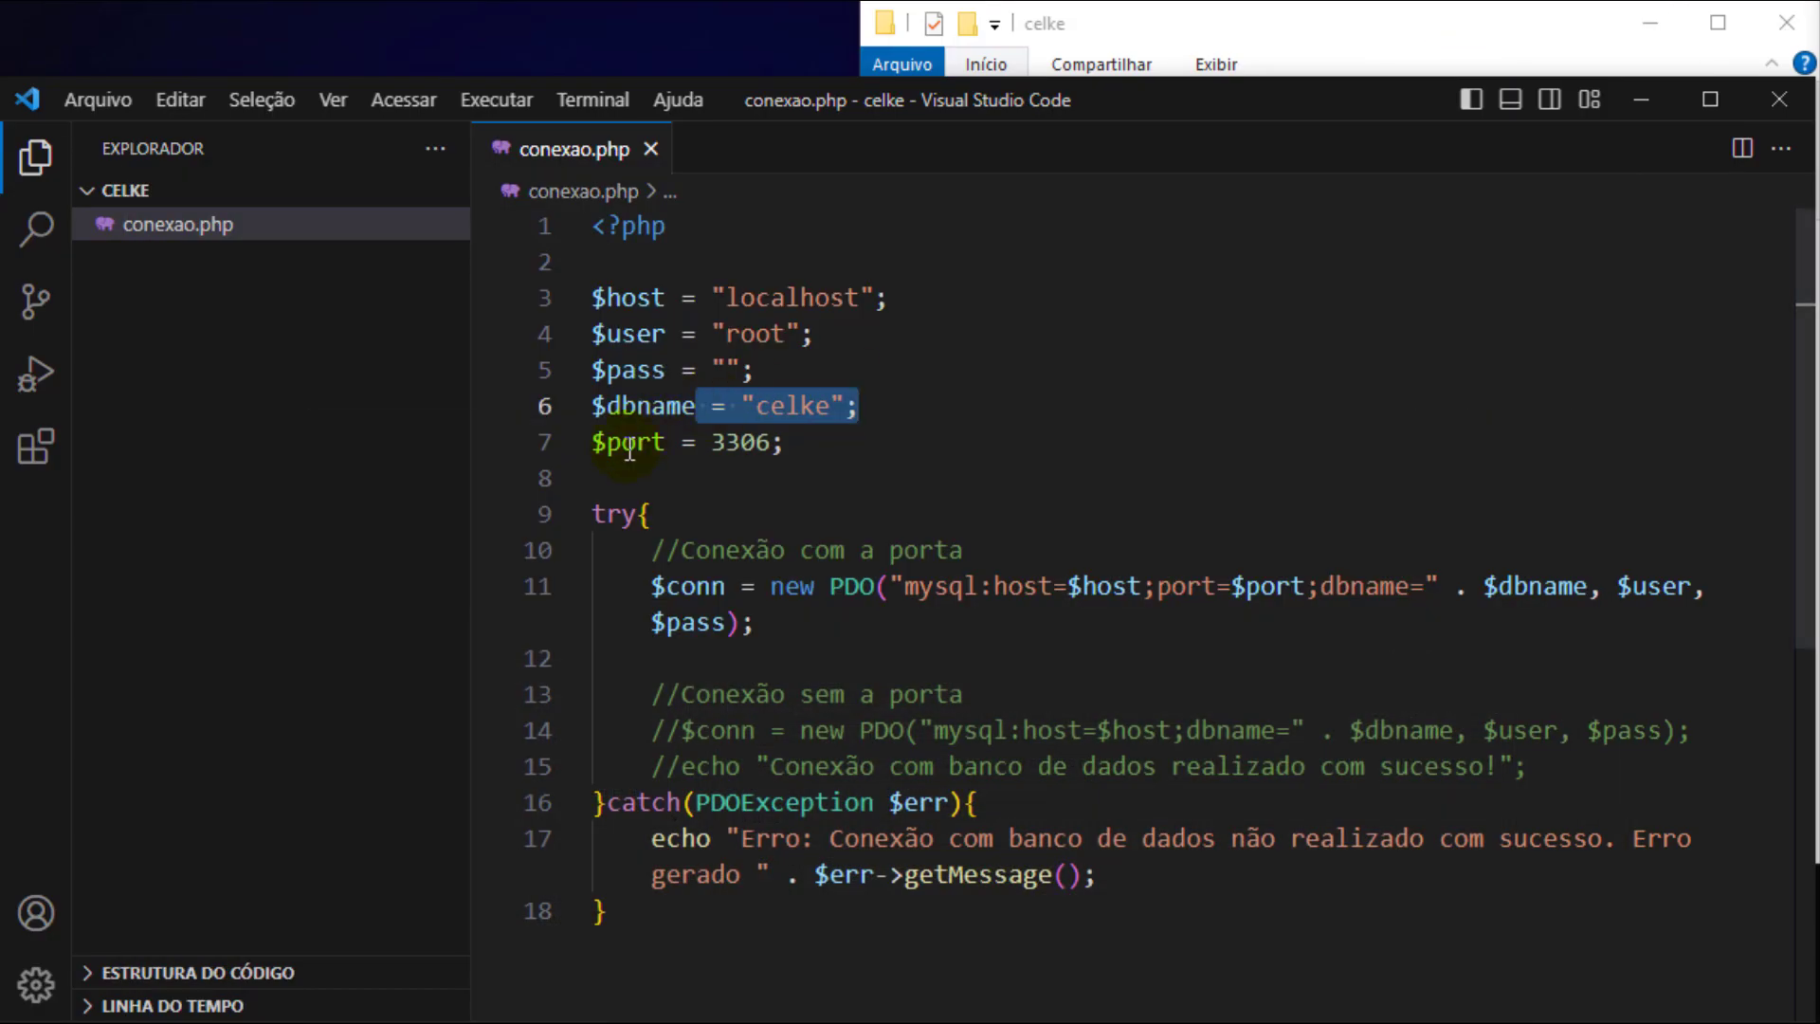
drag(622, 442, 749, 446)
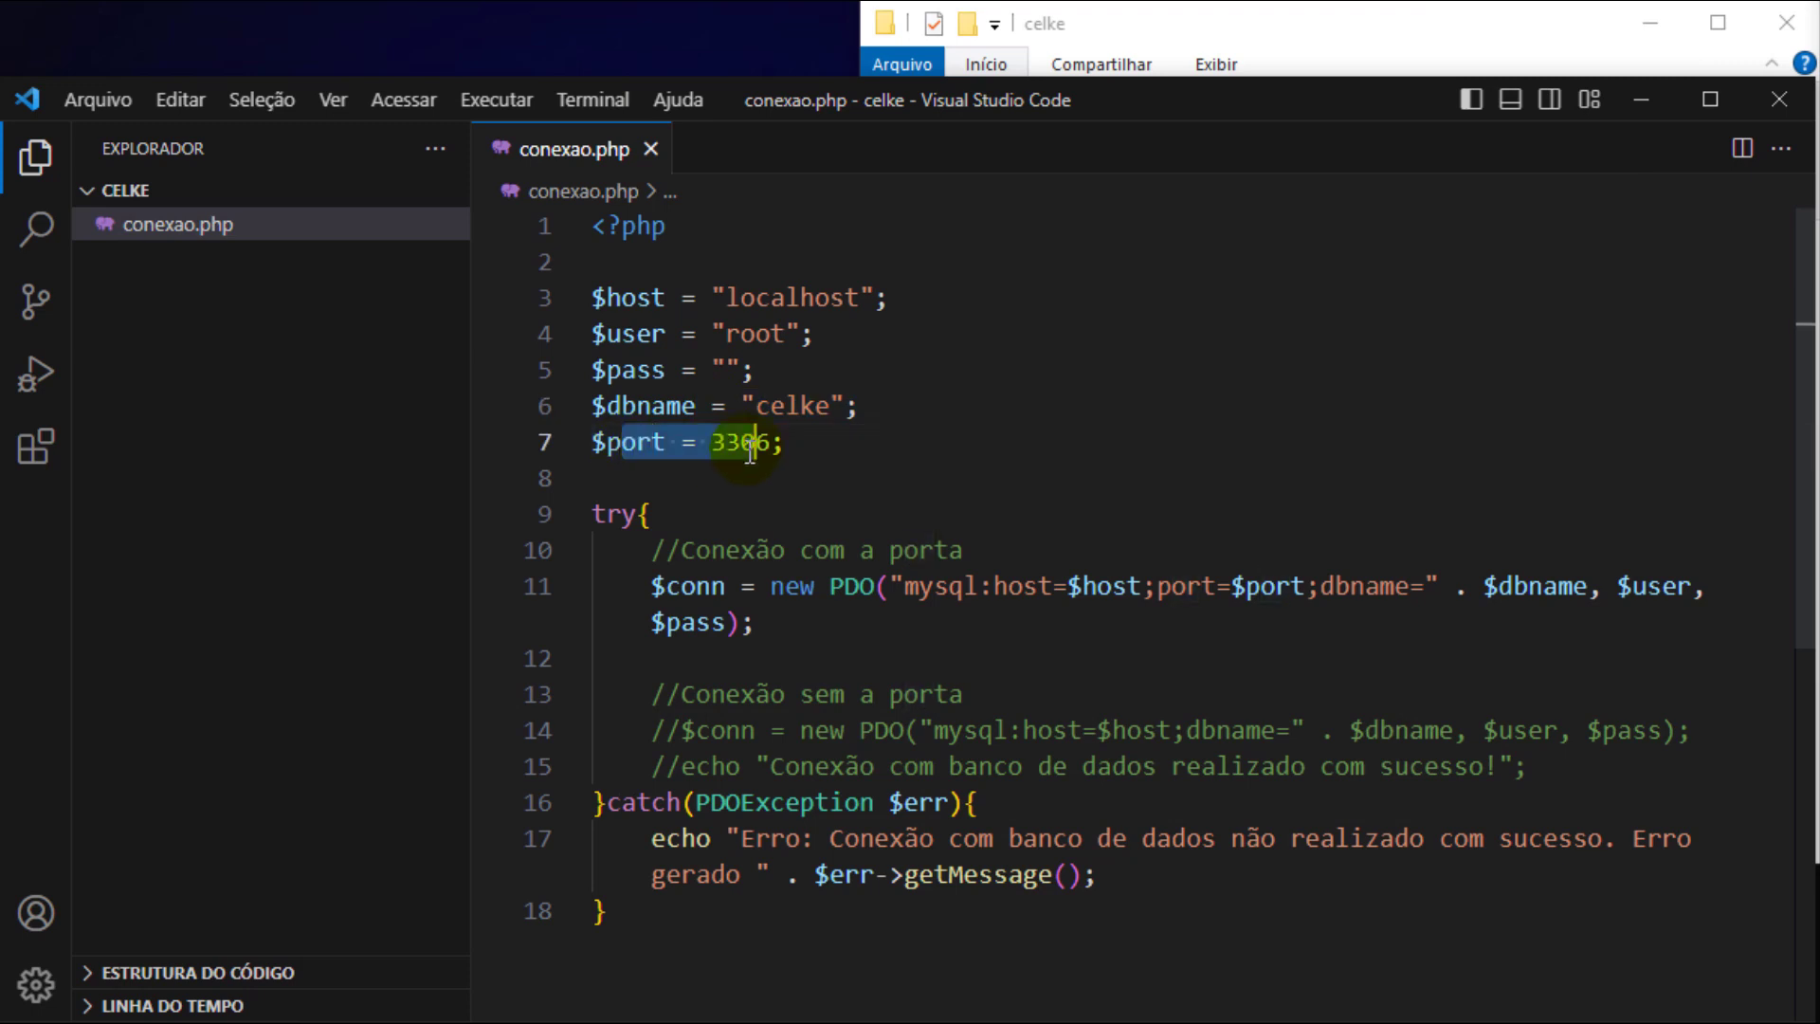
- Comment out the port connection on line 11, uncomment lines 14–15, and save conexao.php
click(648, 587)
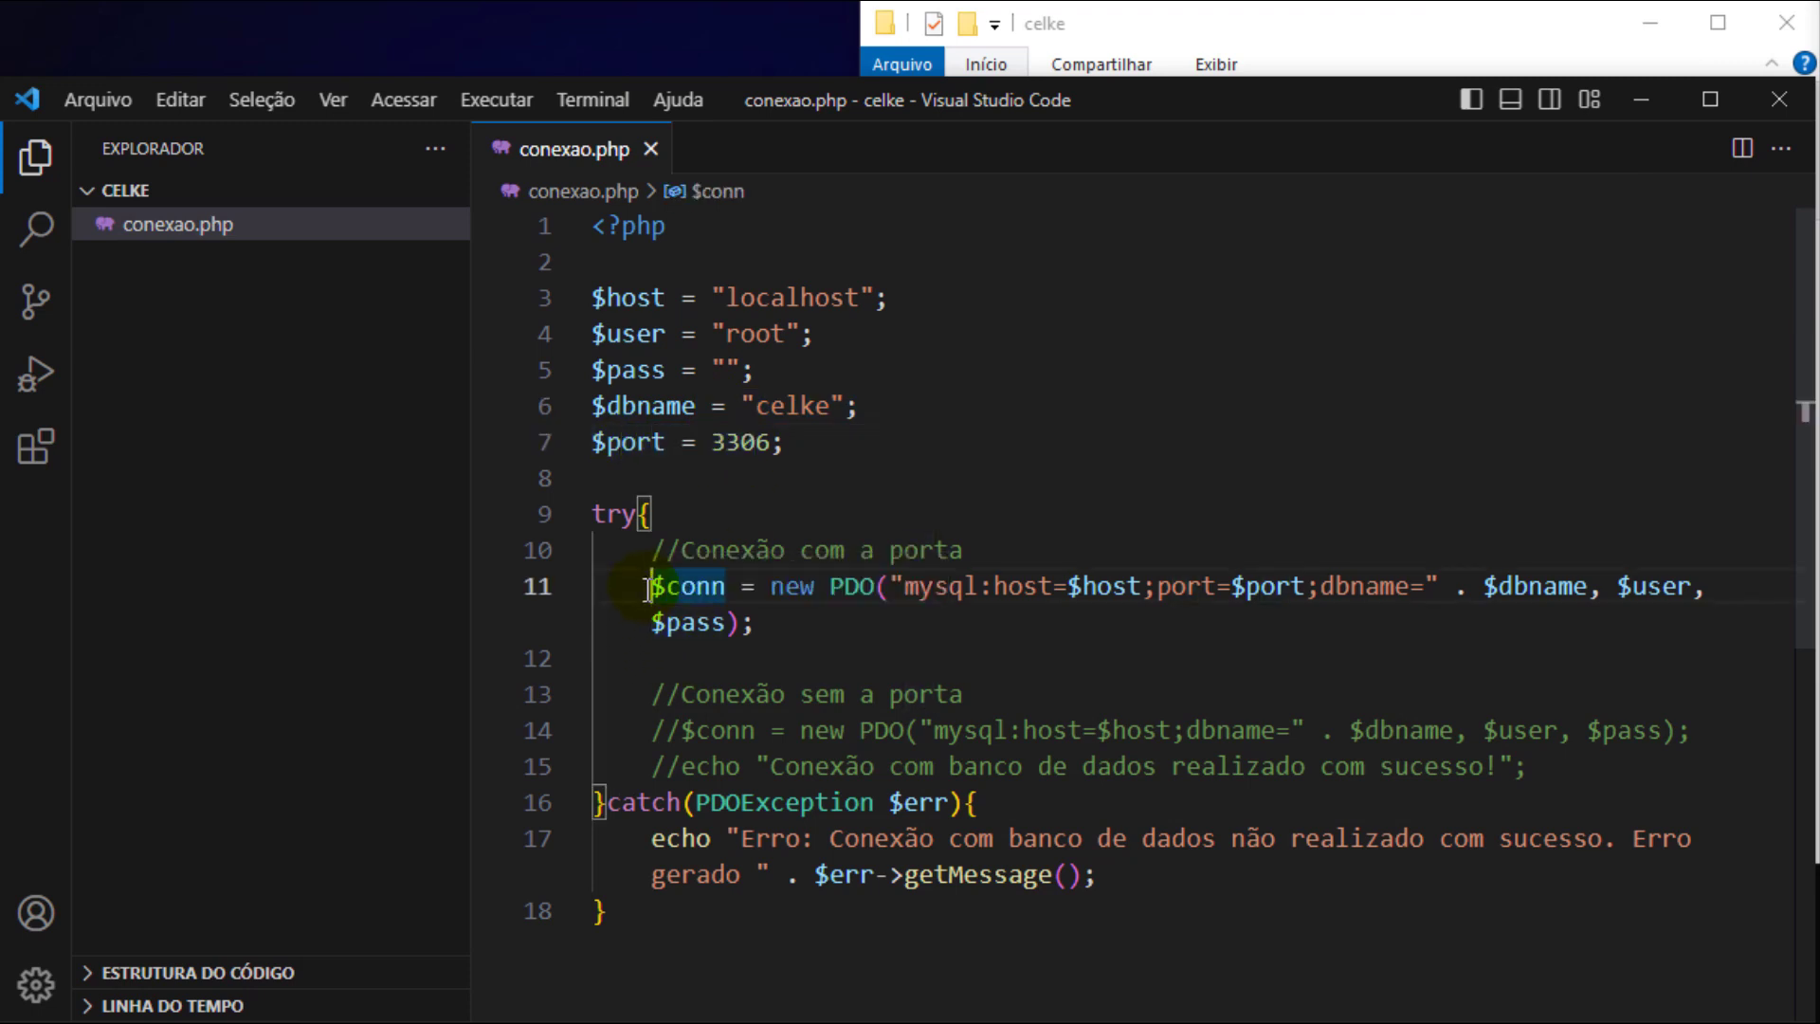
text(//)
click(681, 731)
key(BackSpace)
key(BackSpace)
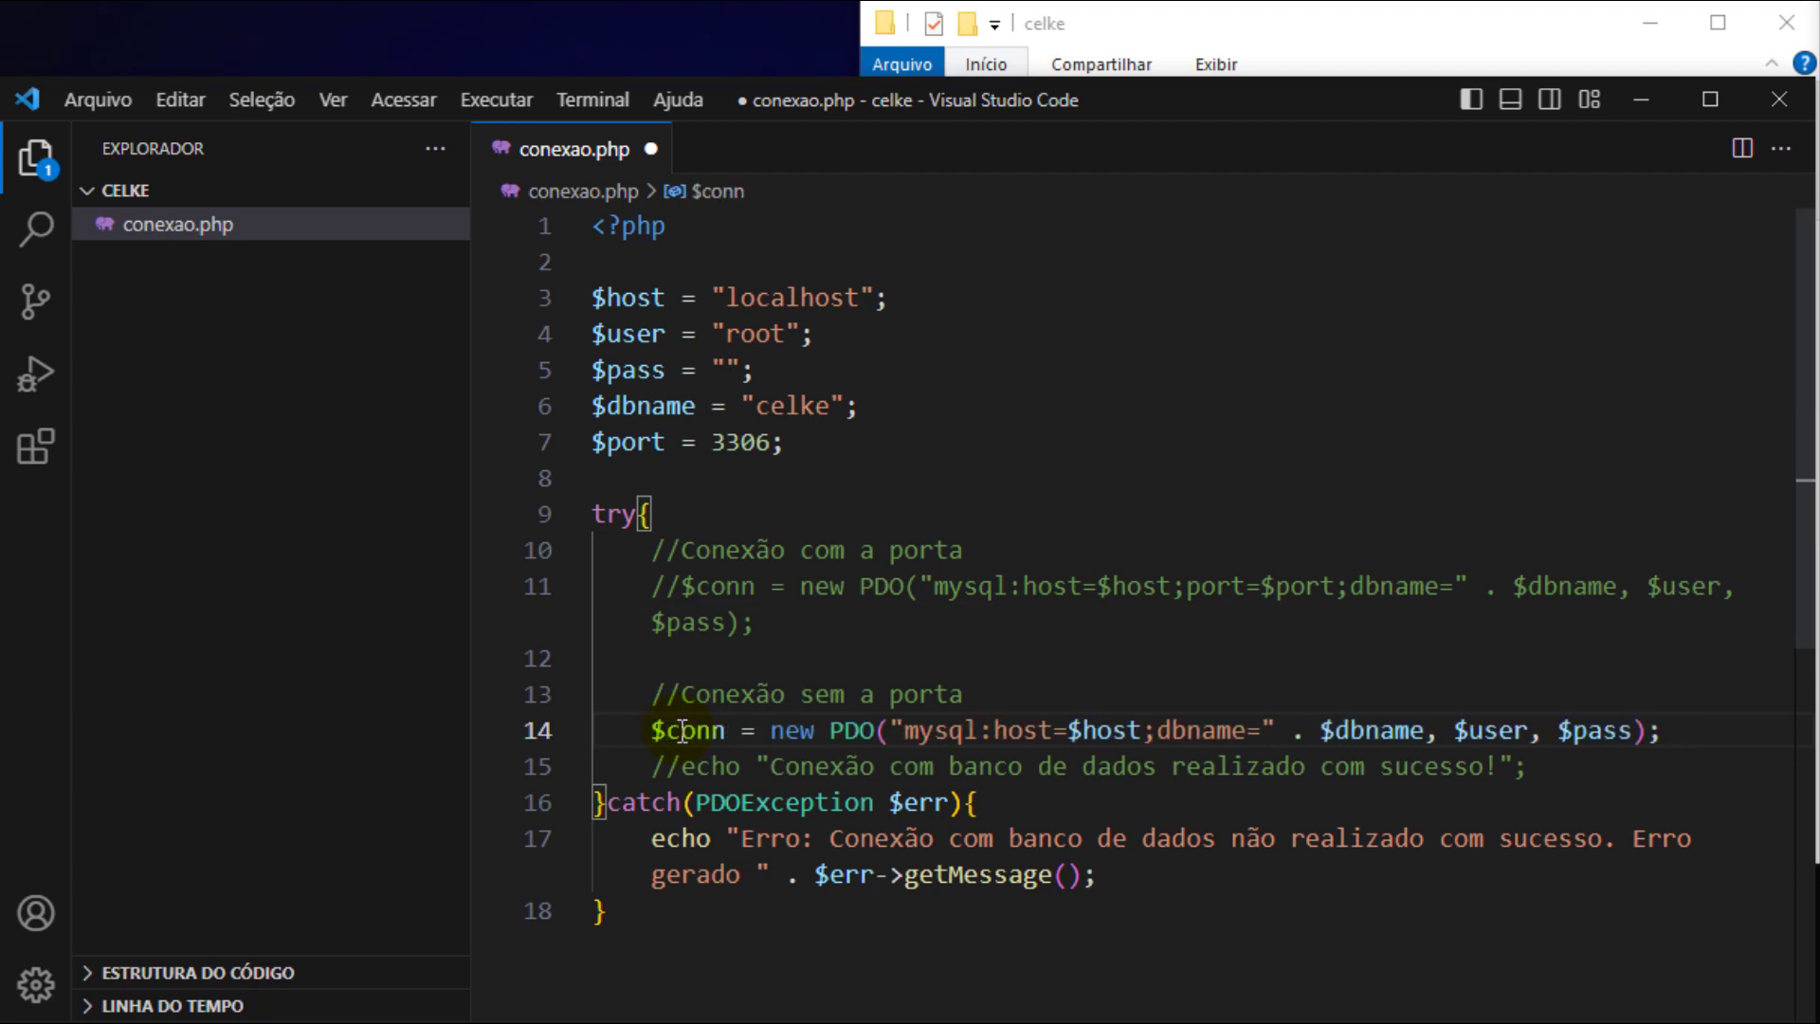
click(683, 764)
key(BackSpace)
key(BackSpace)
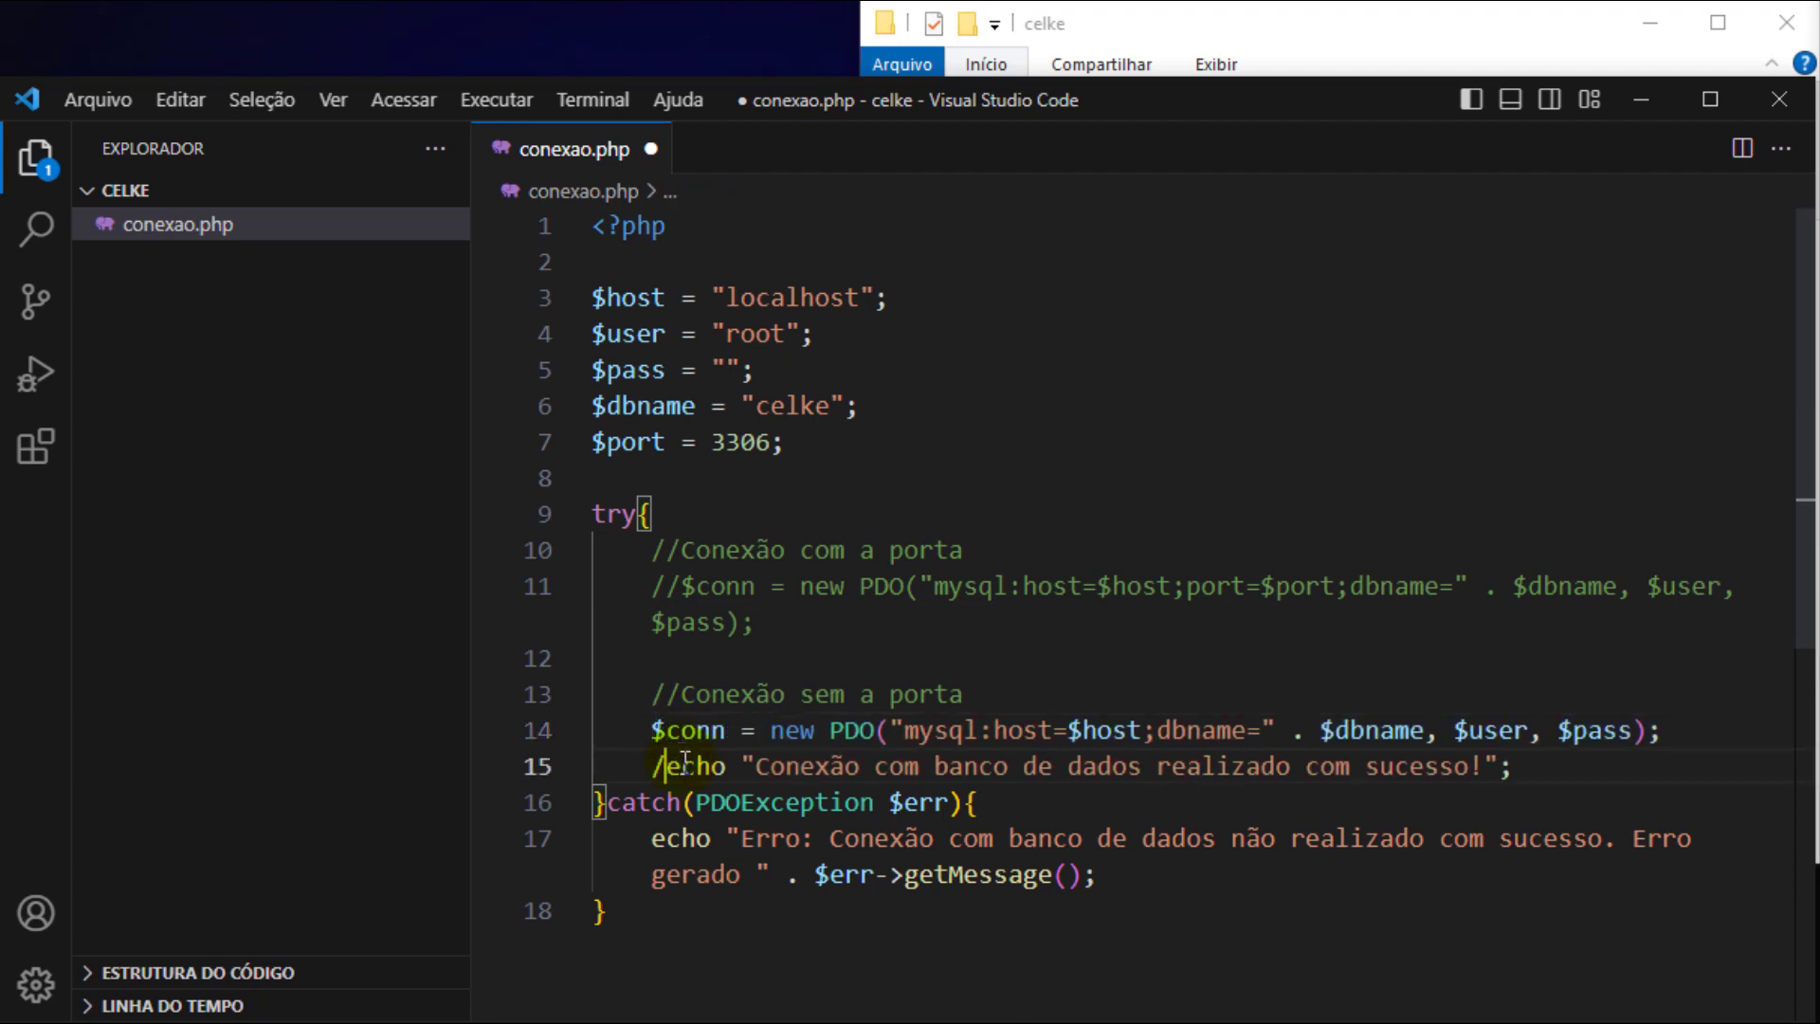
key(ctrl+s)
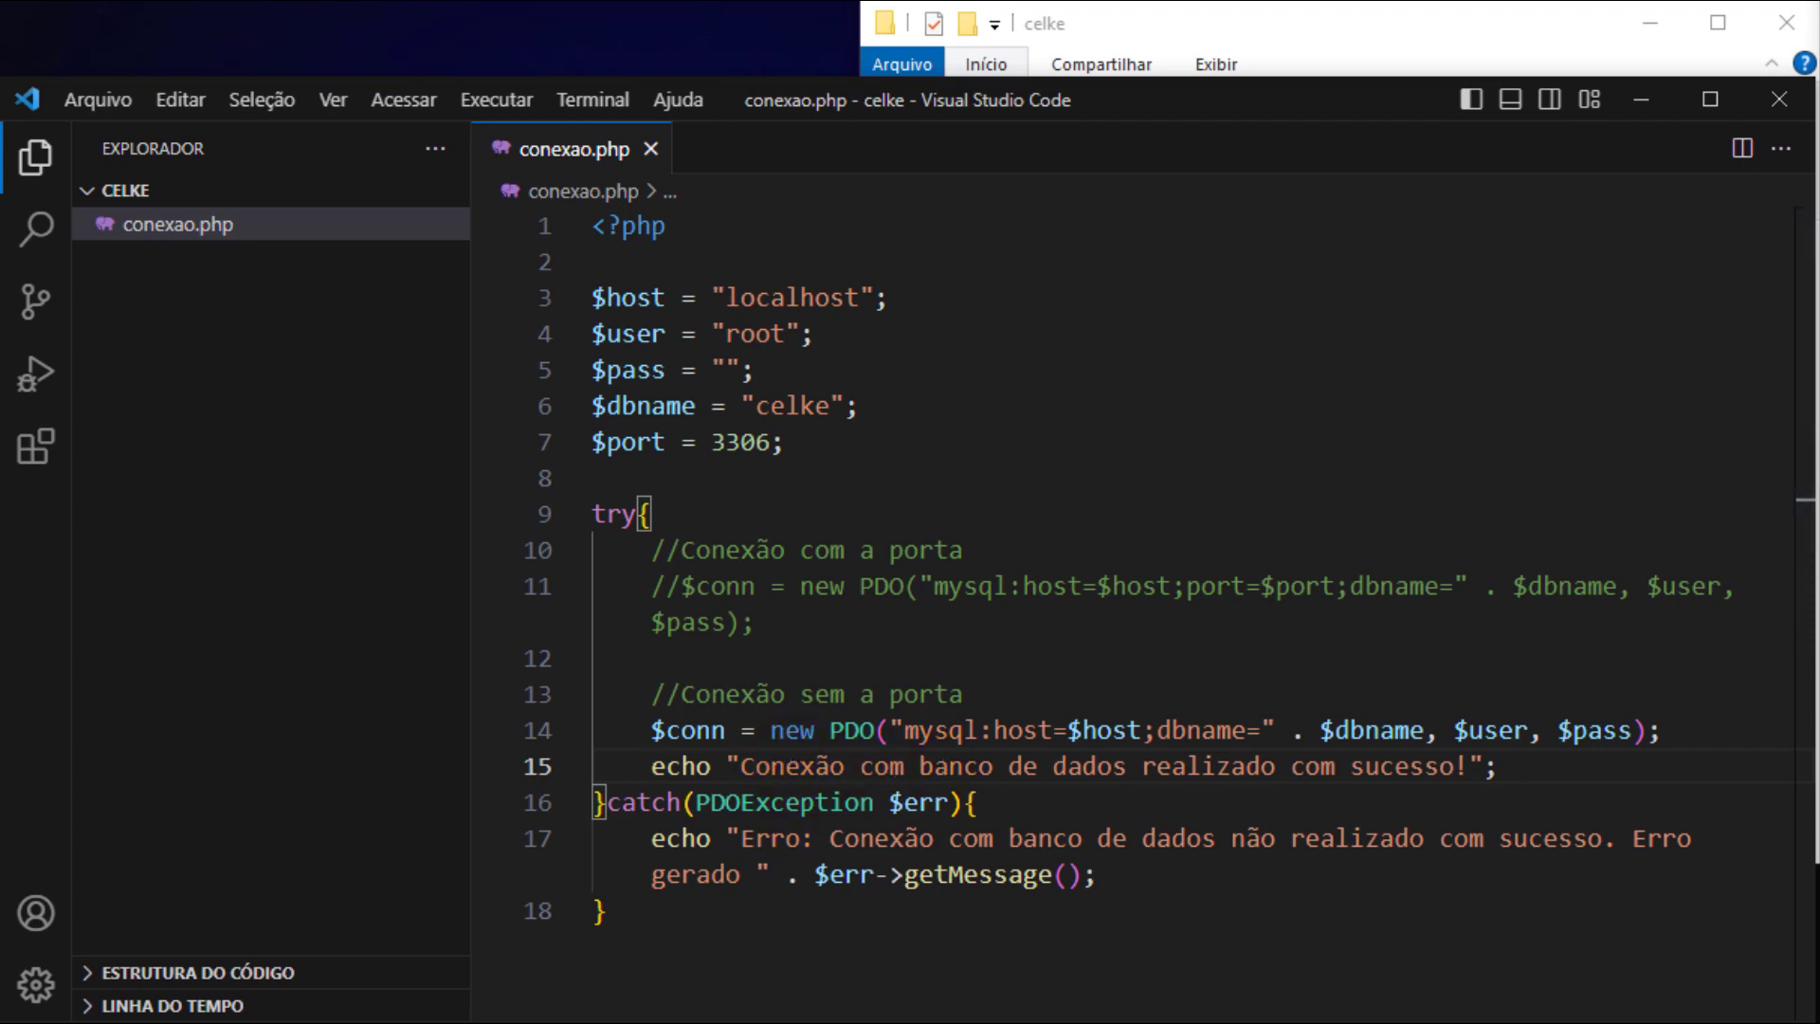
key(alt+Tab)
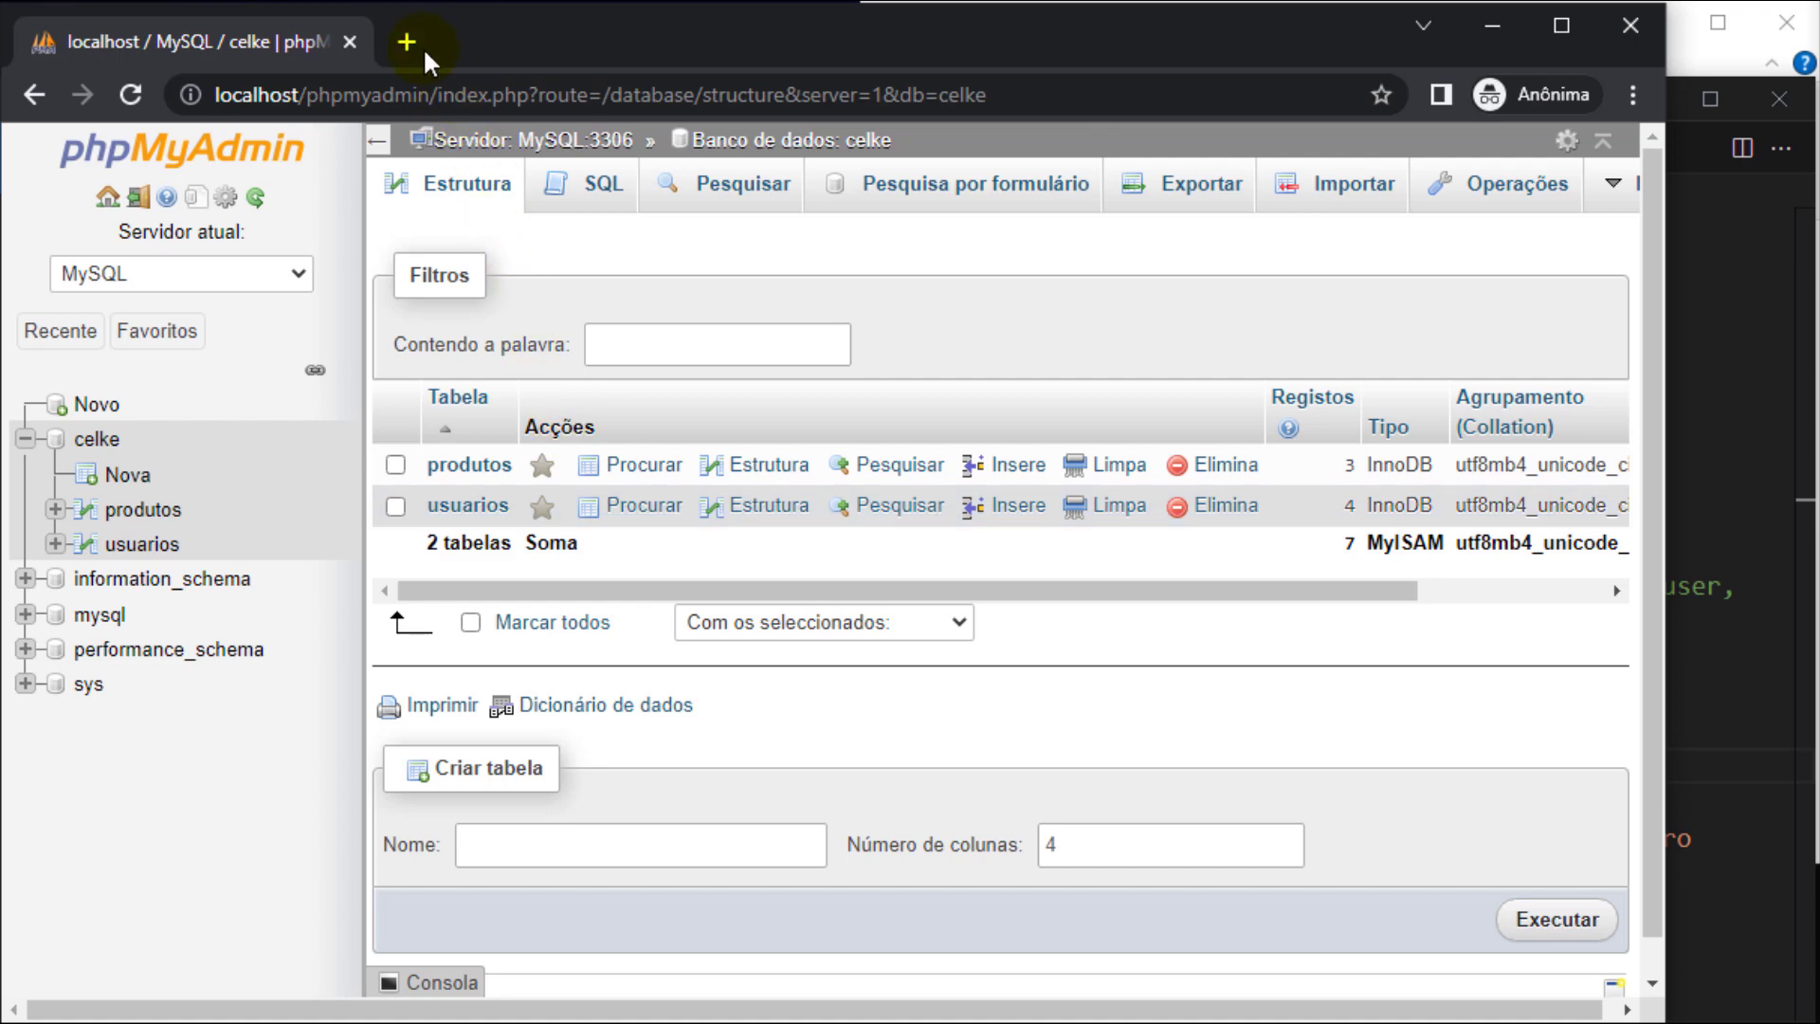
- Load localhost/celke/conexao.php in a new incognito tab and check the connection success message
click(422, 46)
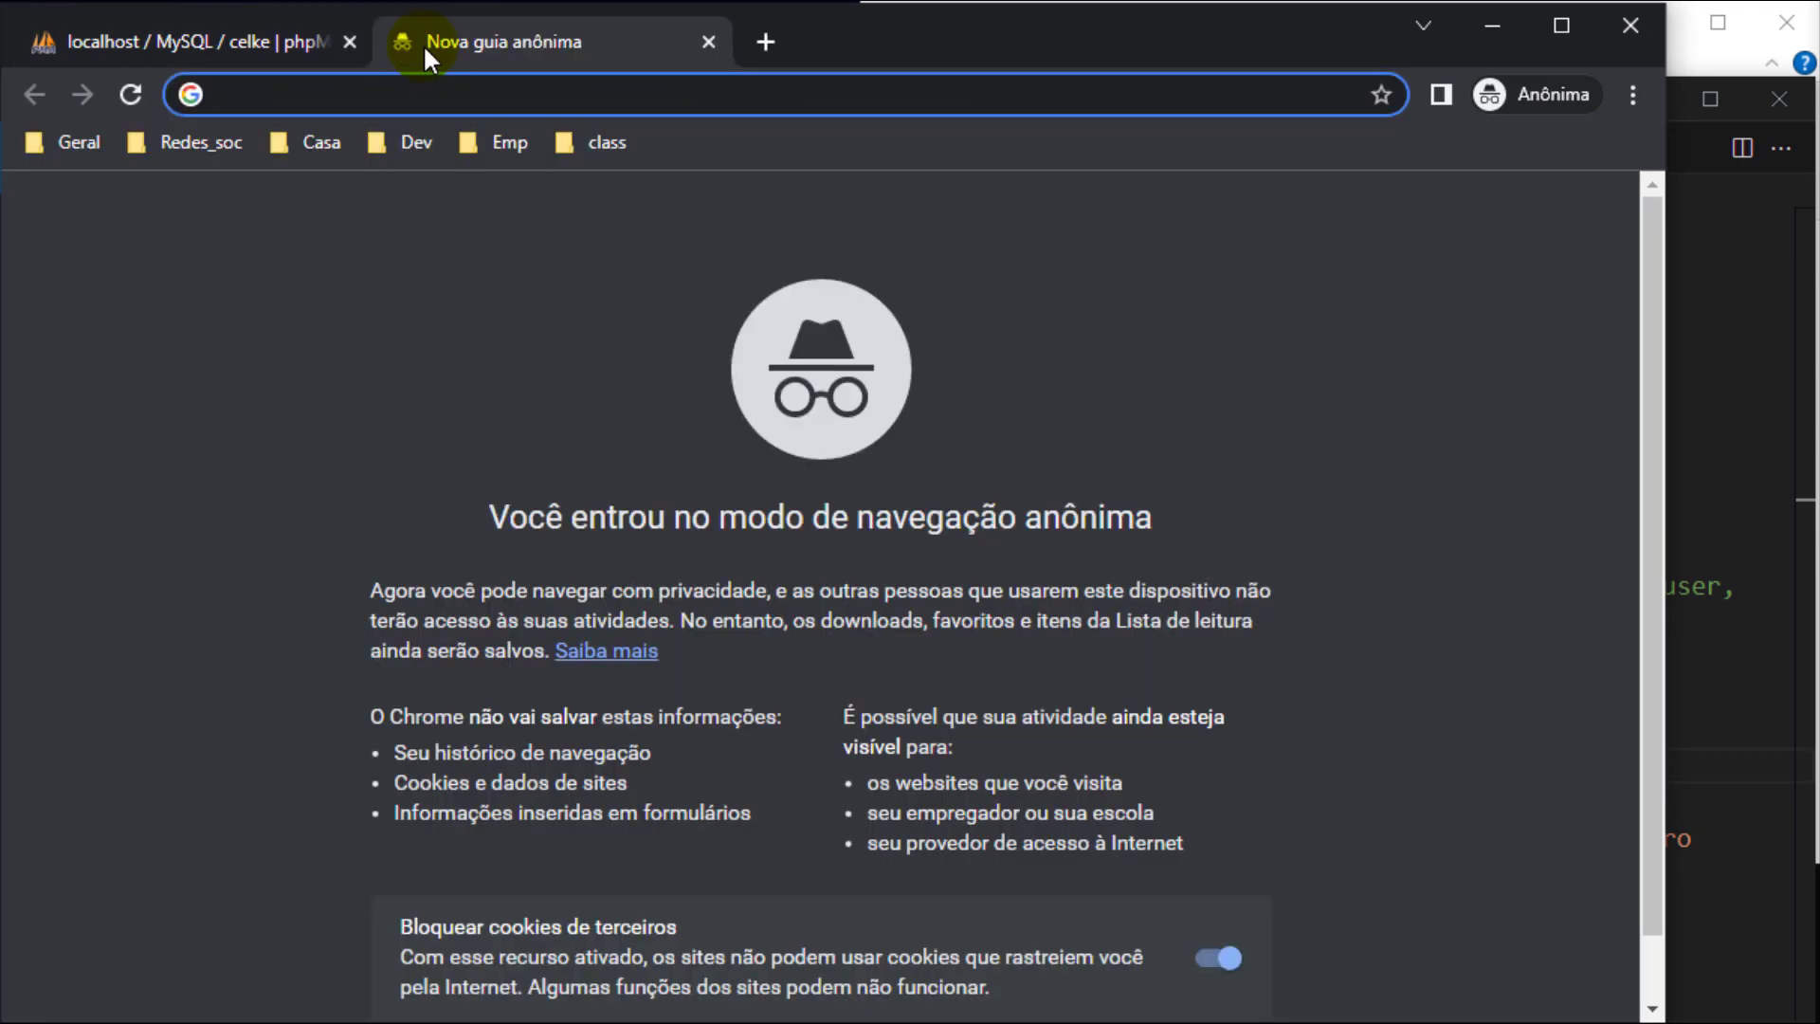
text(localhost/celke/conexao.php)
key(Return)
drag(306, 99, 480, 95)
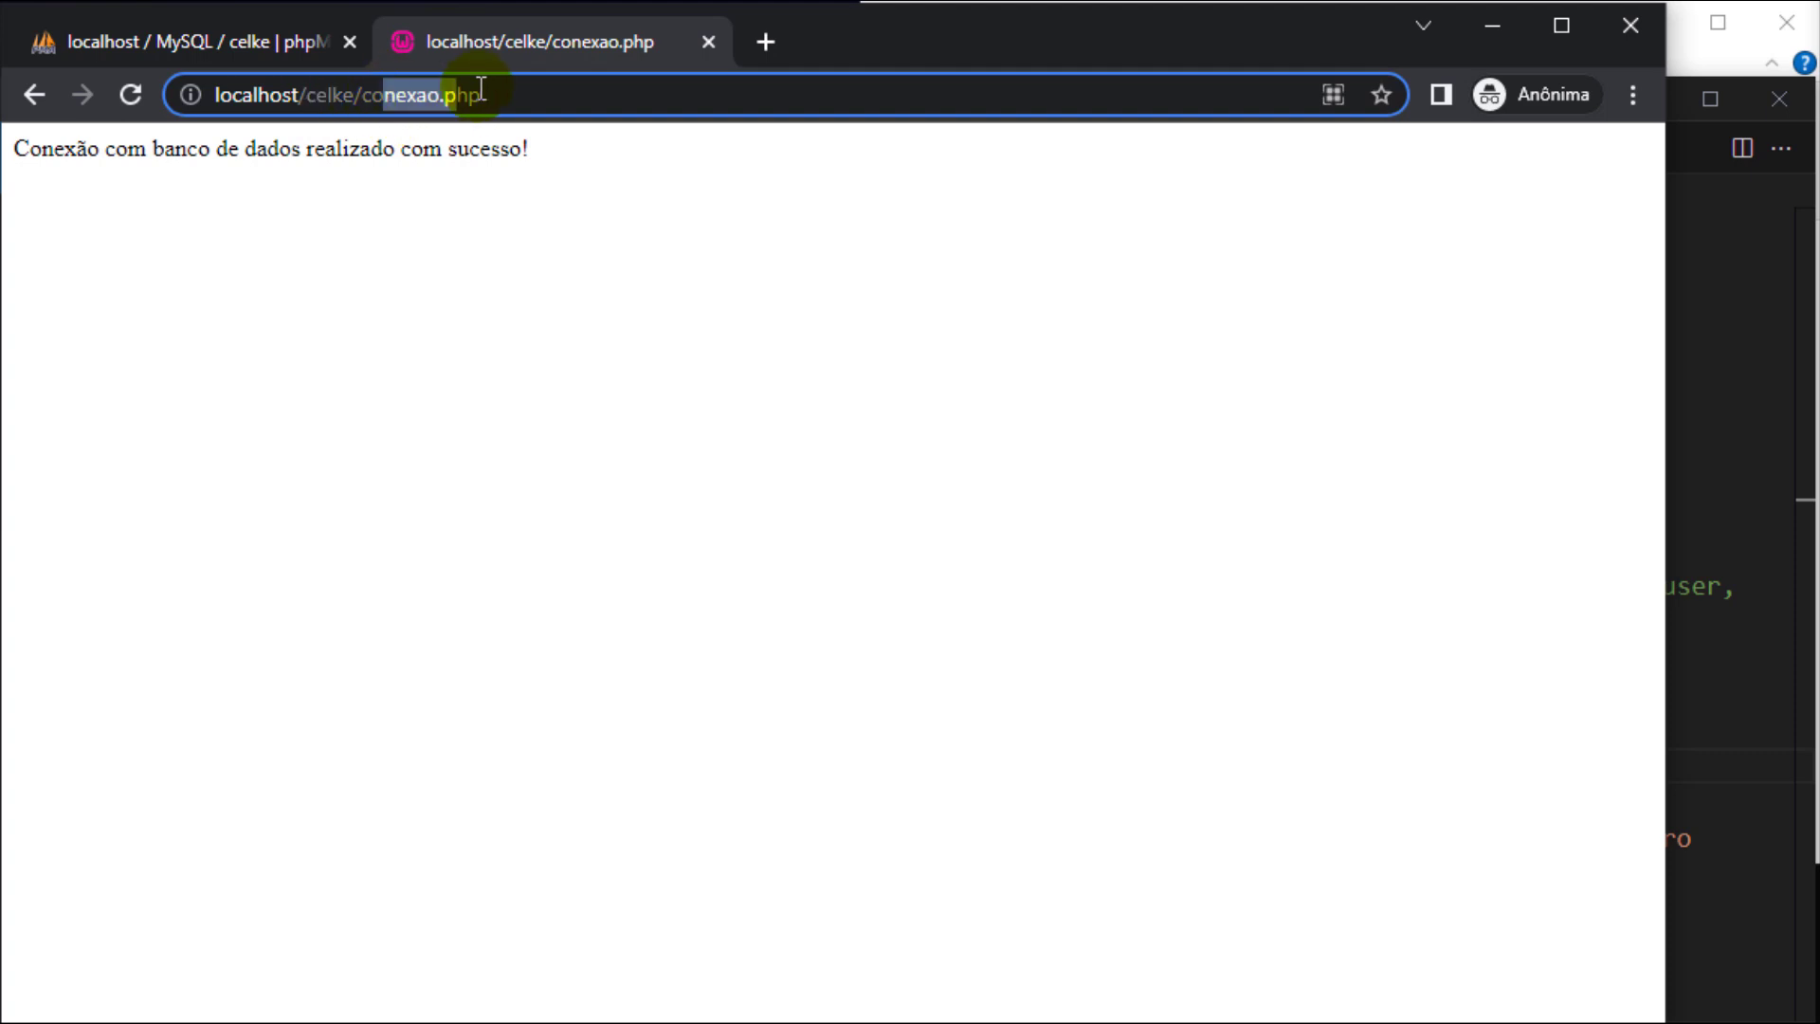
click(1747, 400)
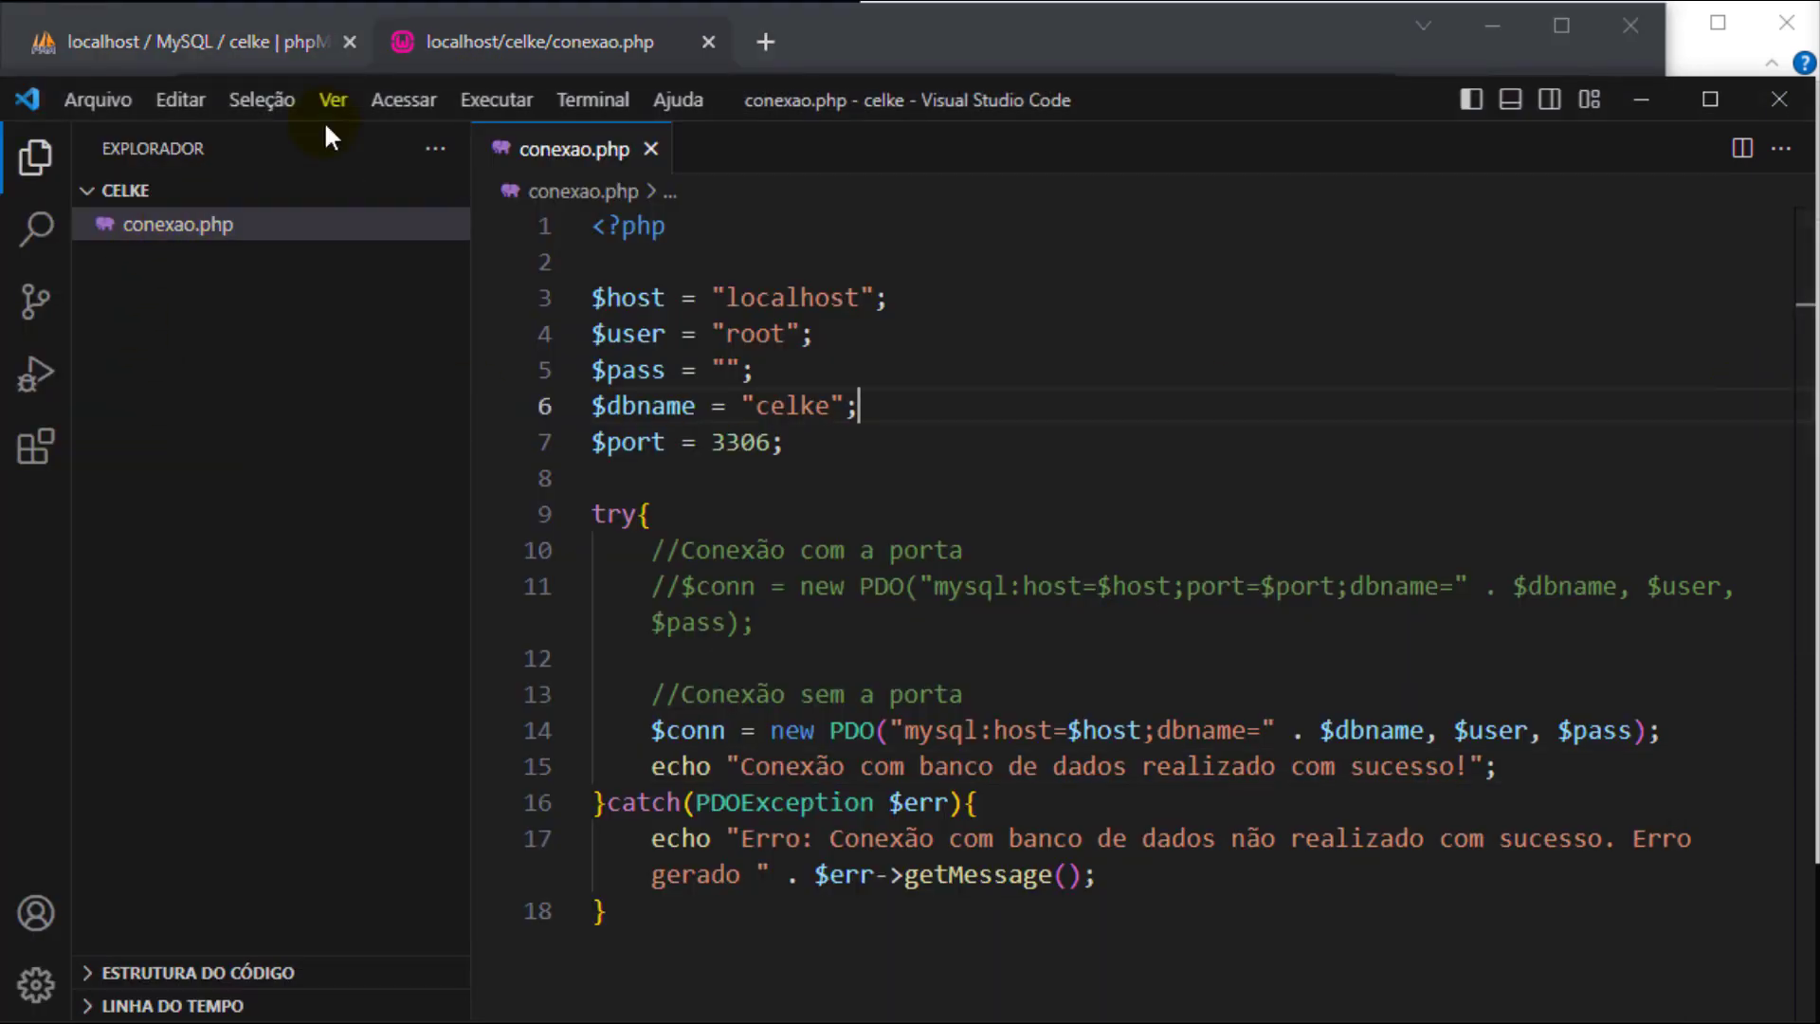
click(461, 48)
drag(61, 149, 337, 150)
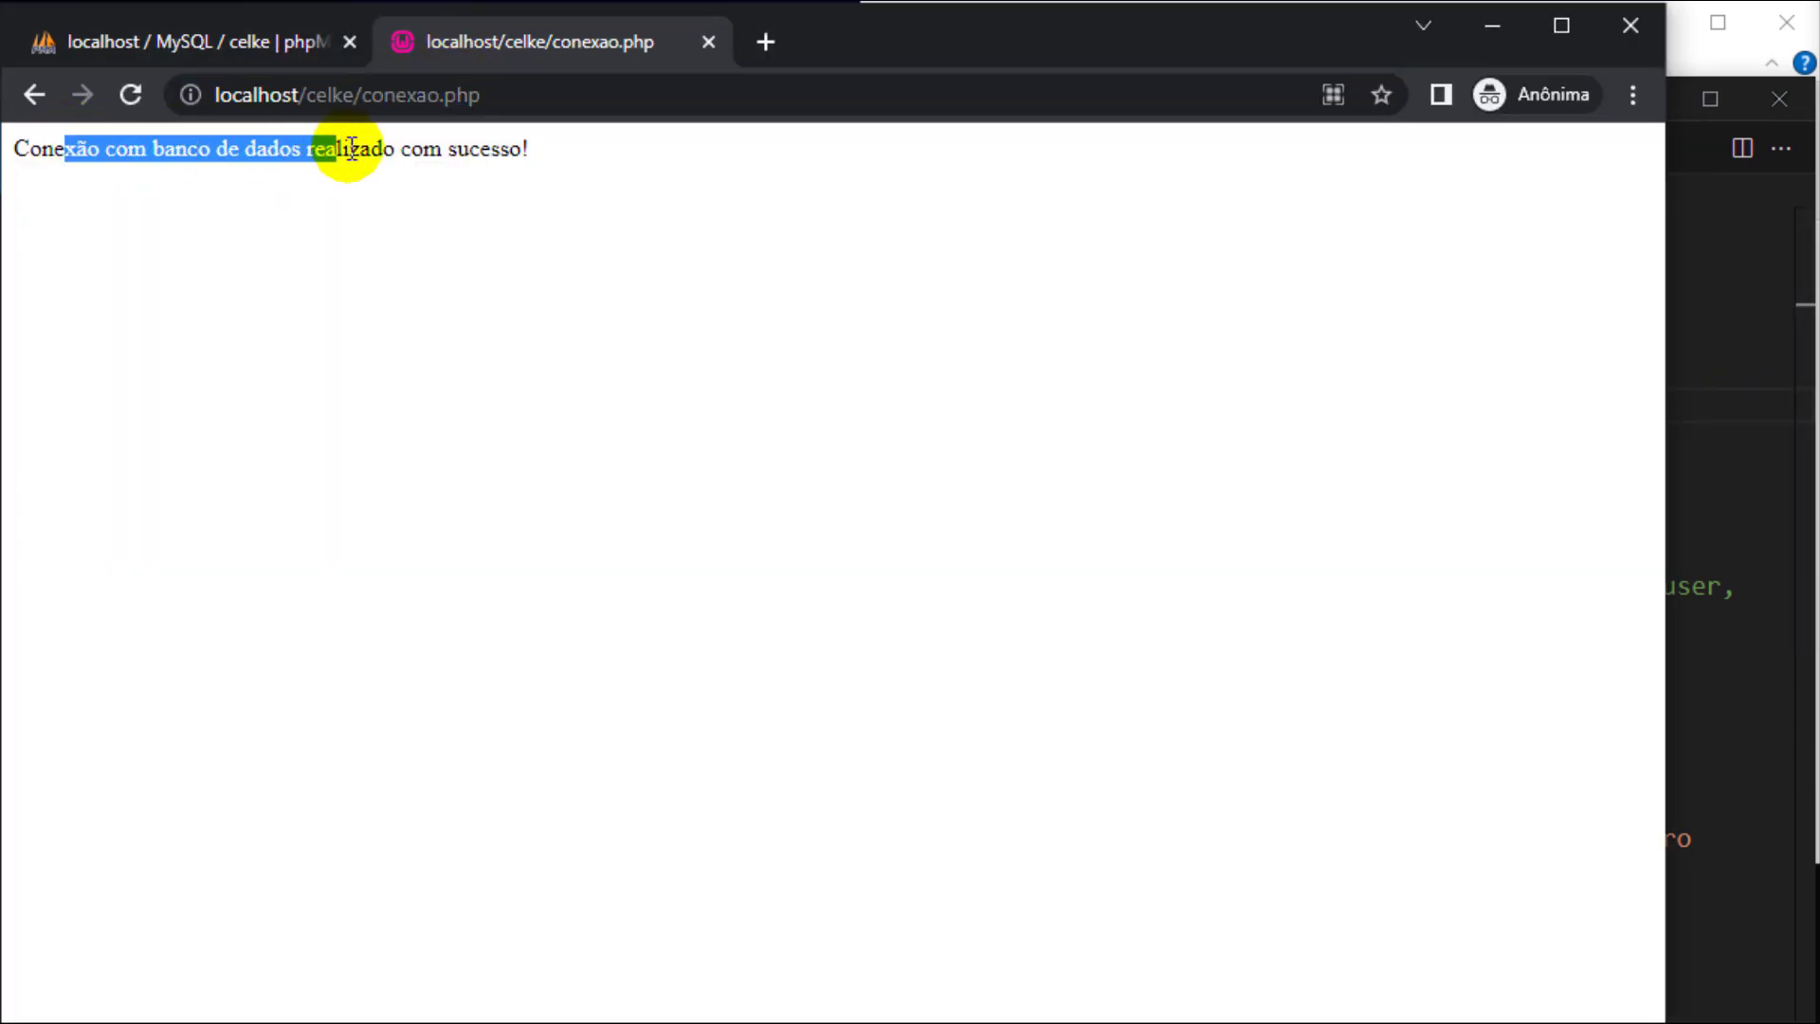
click(1716, 425)
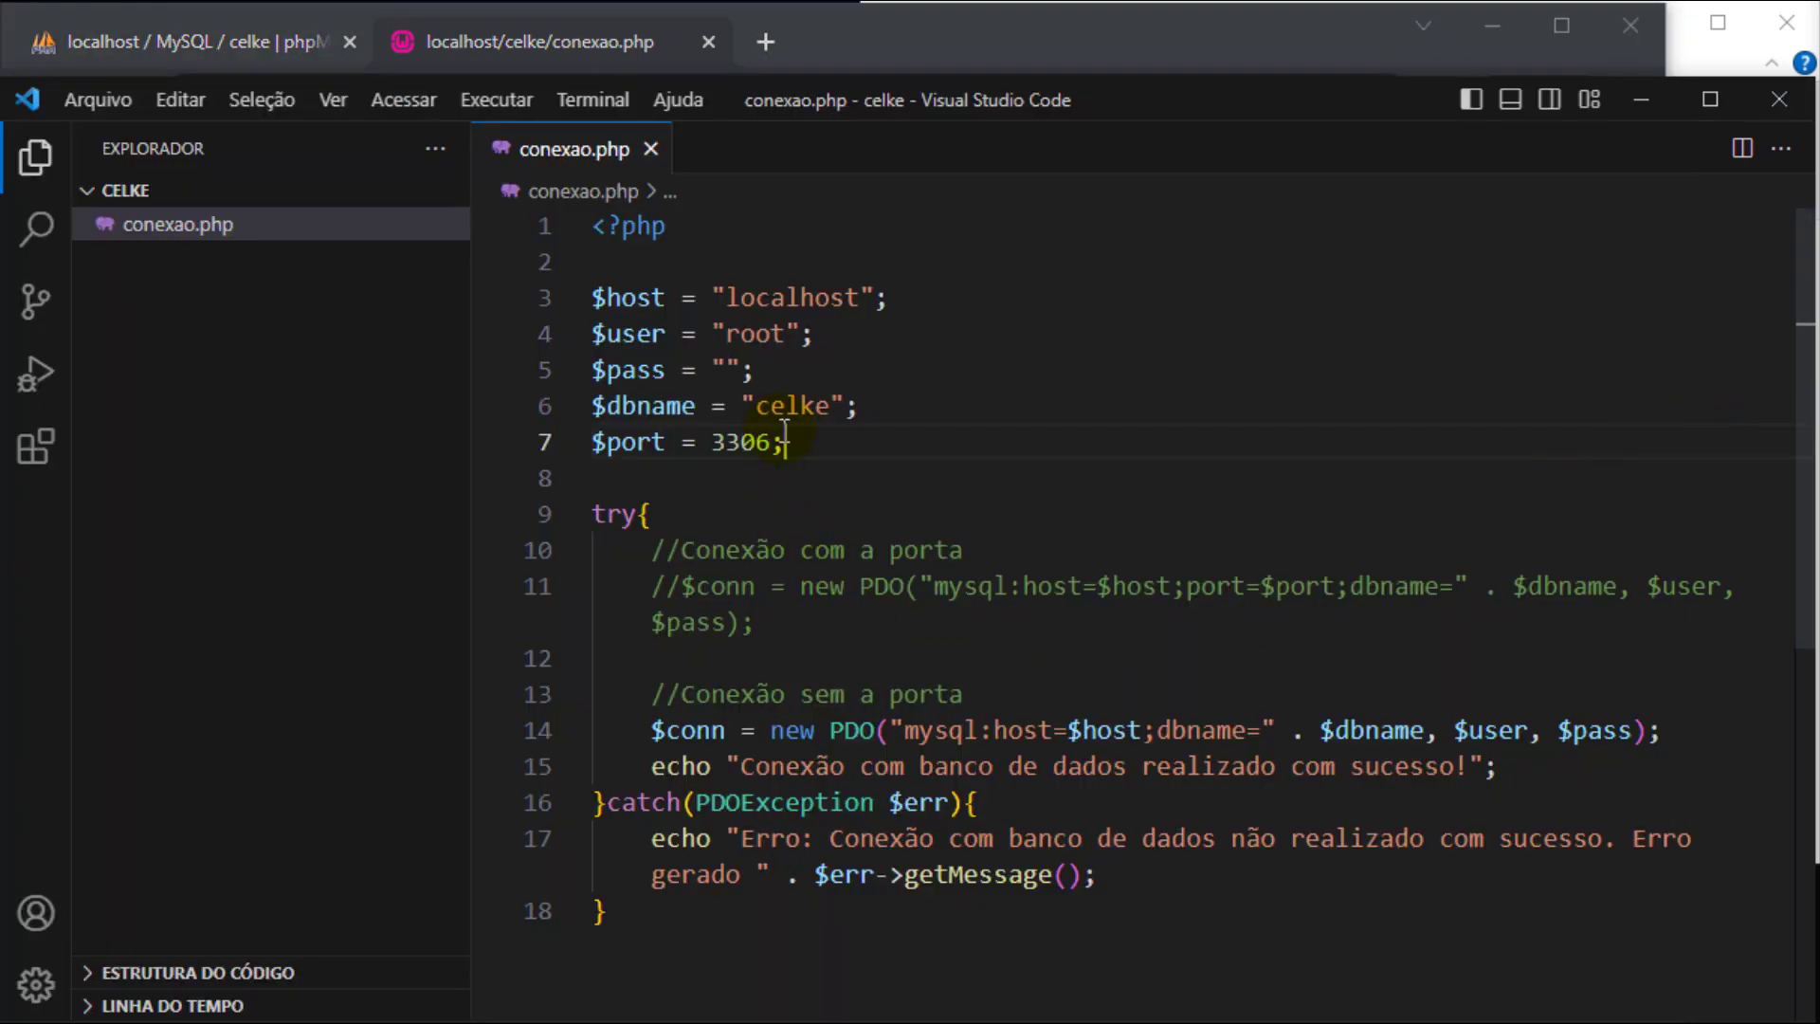